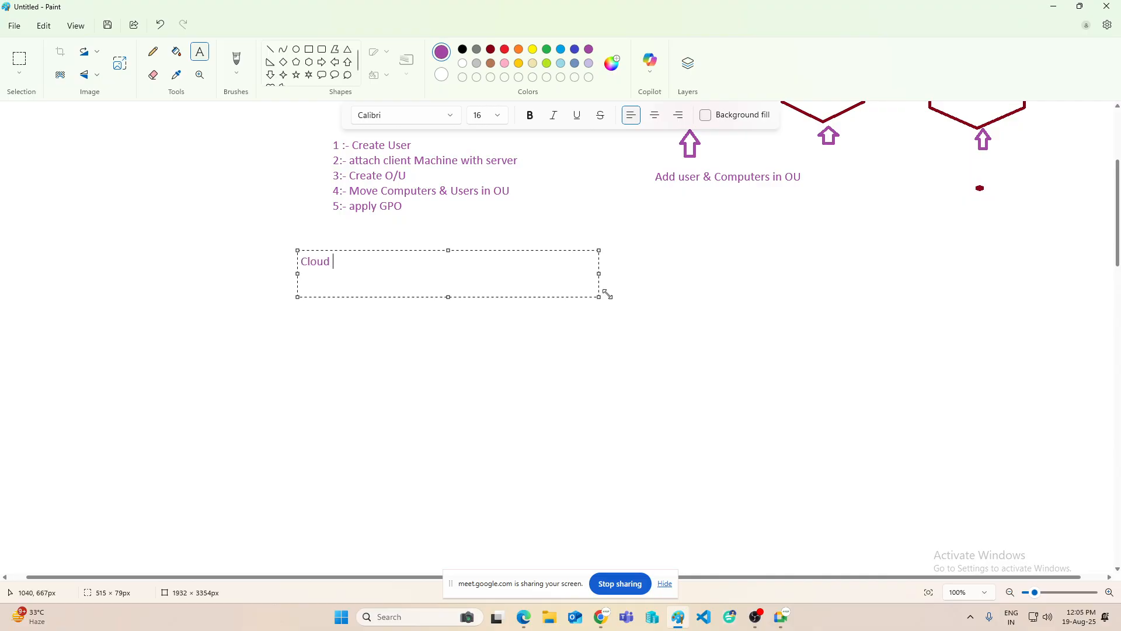
Step: Complete the heading below the numbered list as "Cloud Watch", correcting the misspelled second word with the suggested spelling
{"action": "type", "text": "Watach"}
{"action": "right_click", "coordinate": [353, 263]}
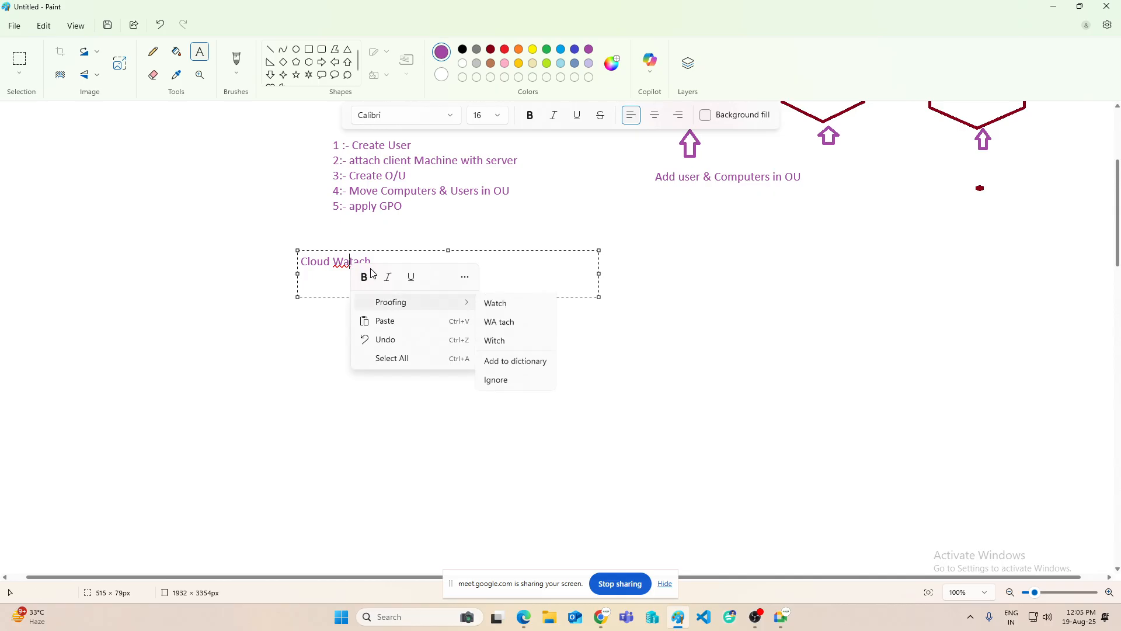
{"action": "left_click", "coordinate": [511, 303]}
{"action": "left_click", "coordinate": [738, 404]}
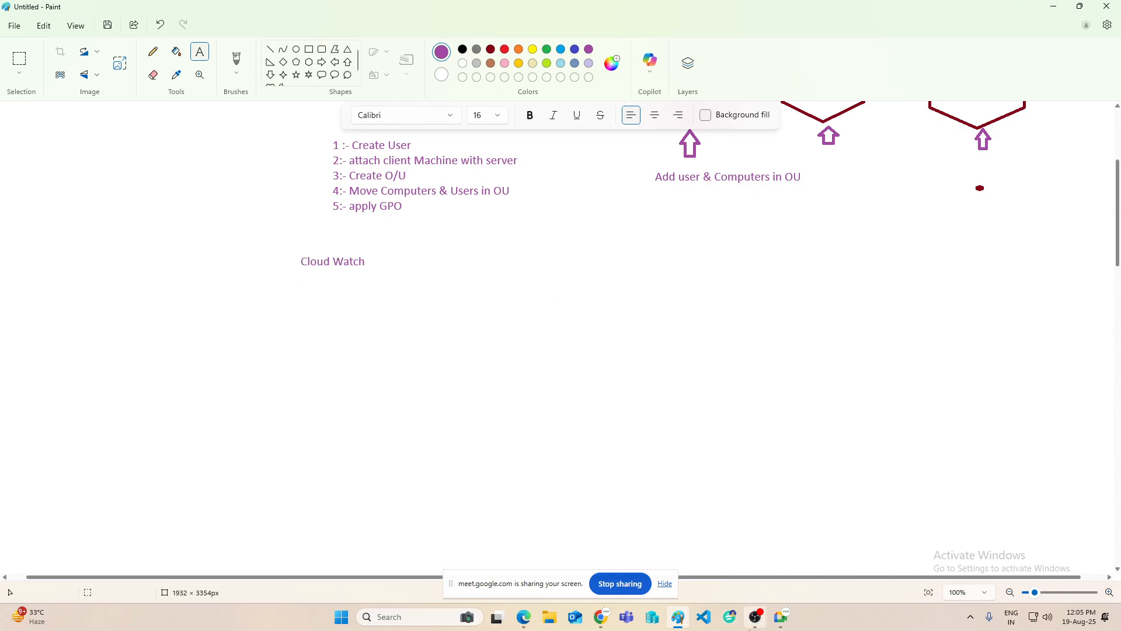
Step: Switch to the Google Meet window, admit the participant waiting to join, and minimize the meeting
{"action": "mouse_move", "coordinate": [781, 617]}
{"action": "left_click", "coordinate": [715, 561]}
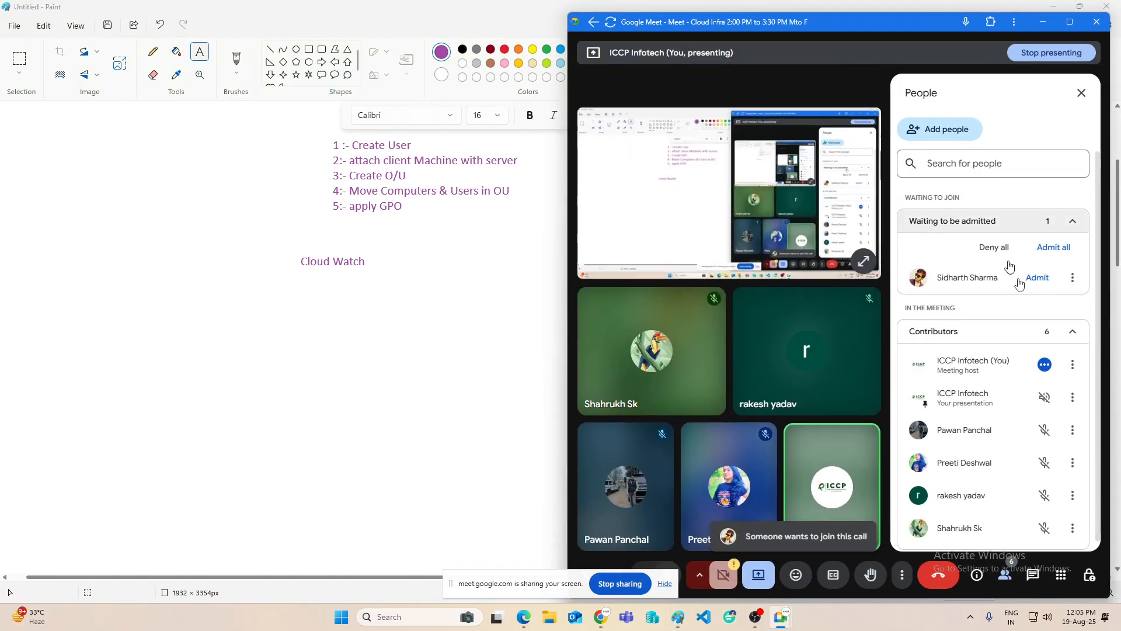
{"action": "left_click", "coordinate": [1034, 278]}
{"action": "left_click", "coordinate": [1043, 22]}
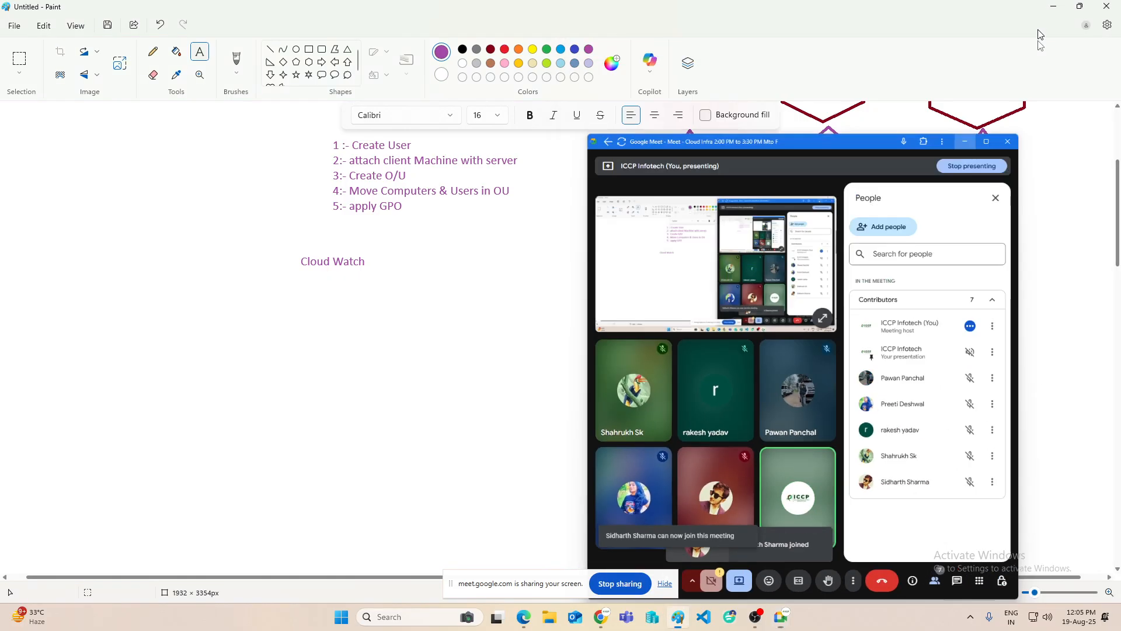
Step: Draw a row of six separate gold hexagons beneath the "Cloud Watch" heading
{"action": "left_click", "coordinate": [308, 62]}
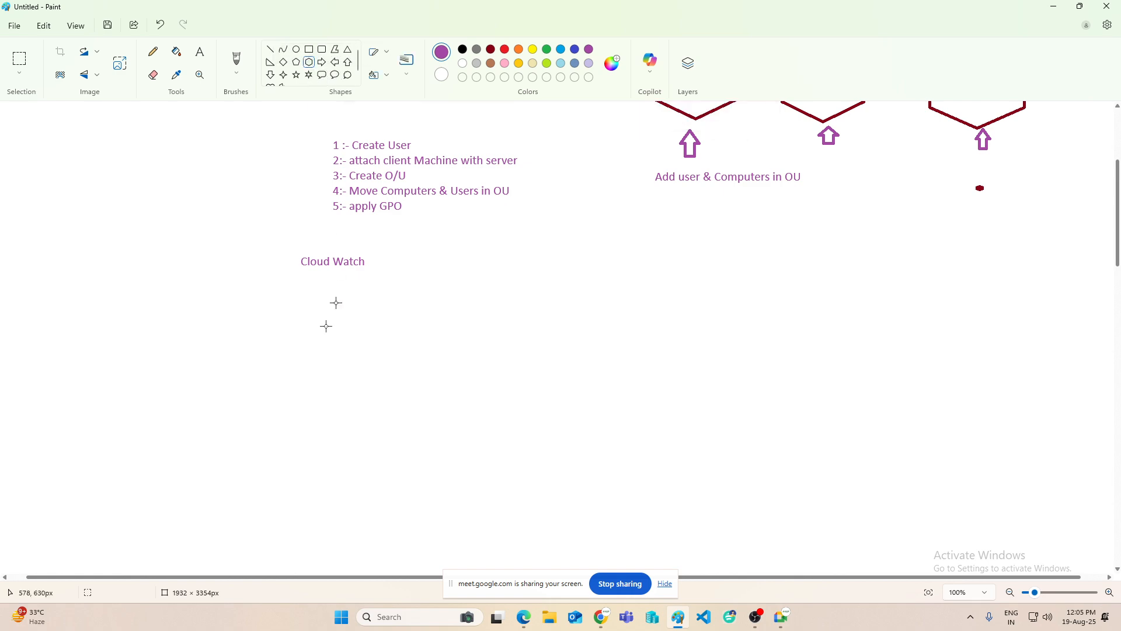
{"action": "left_click", "coordinate": [519, 64]}
{"action": "left_click_drag", "start_coordinate": [305, 290], "coordinate": [373, 363]}
{"action": "left_click_drag", "start_coordinate": [421, 295], "coordinate": [490, 374]}
{"action": "mouse_move", "coordinate": [546, 291]}
{"action": "left_mouse_down"}
{"action": "mouse_move", "coordinate": [615, 384]}
{"action": "mouse_move", "coordinate": [628, 379]}
{"action": "left_mouse_up"}
{"action": "mouse_move", "coordinate": [670, 291]}
{"action": "left_mouse_down"}
{"action": "mouse_move", "coordinate": [737, 388]}
{"action": "mouse_move", "coordinate": [747, 383]}
{"action": "left_mouse_up"}
{"action": "left_click_drag", "start_coordinate": [788, 285], "coordinate": [859, 385]}
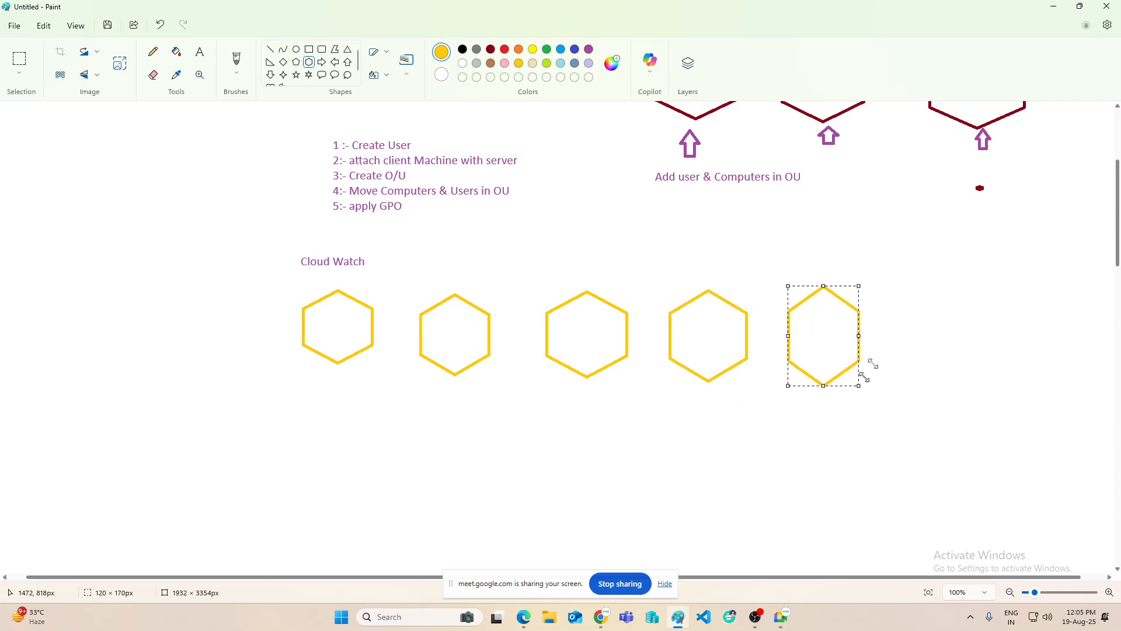
{"action": "left_click_drag", "start_coordinate": [898, 294], "coordinate": [979, 394]}
{"action": "left_click", "coordinate": [828, 452]}
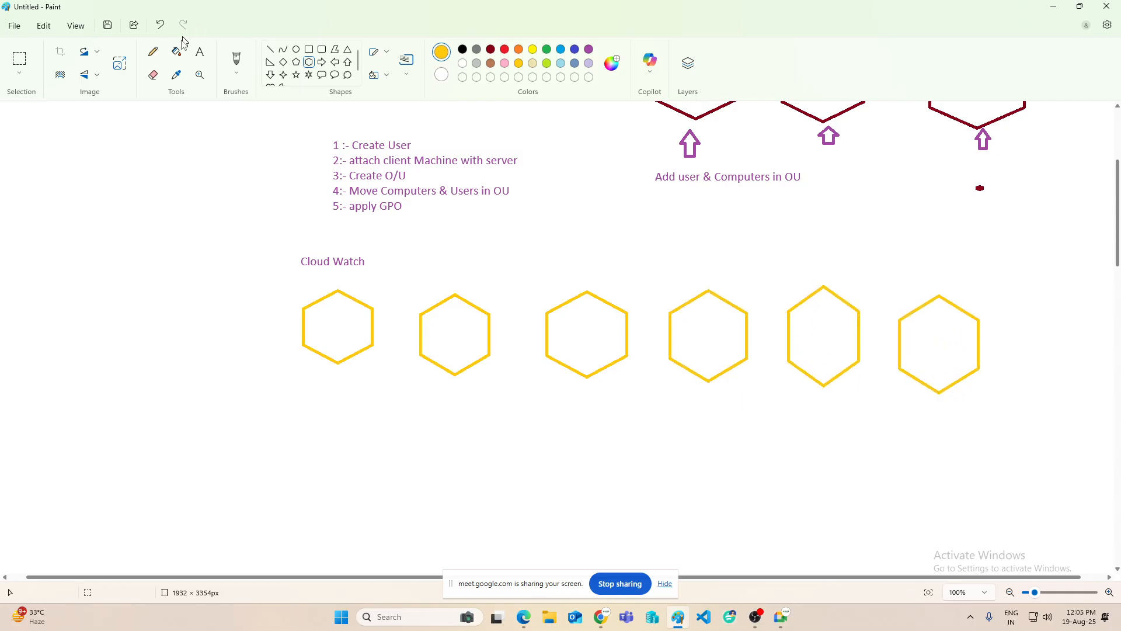
Step: Label the first three hexagons in black text as "Ec2", "VPC" and "RDS"
{"action": "left_click", "coordinate": [200, 52]}
{"action": "left_click", "coordinate": [465, 52]}
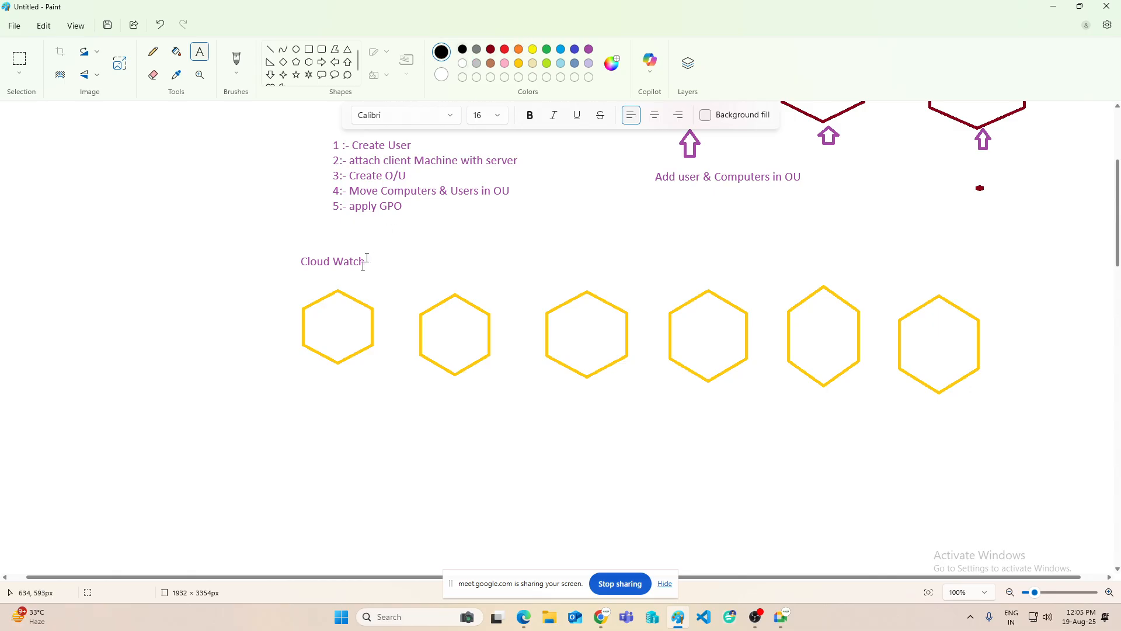
{"action": "left_click", "coordinate": [318, 325]}
{"action": "type", "text": "Ec2"}
{"action": "left_click", "coordinate": [387, 387]}
{"action": "left_click", "coordinate": [436, 325]}
{"action": "type", "text": "VPC"}
{"action": "left_click", "coordinate": [563, 321]}
{"action": "left_click", "coordinate": [562, 321]}
{"action": "type", "text": "RDS"}
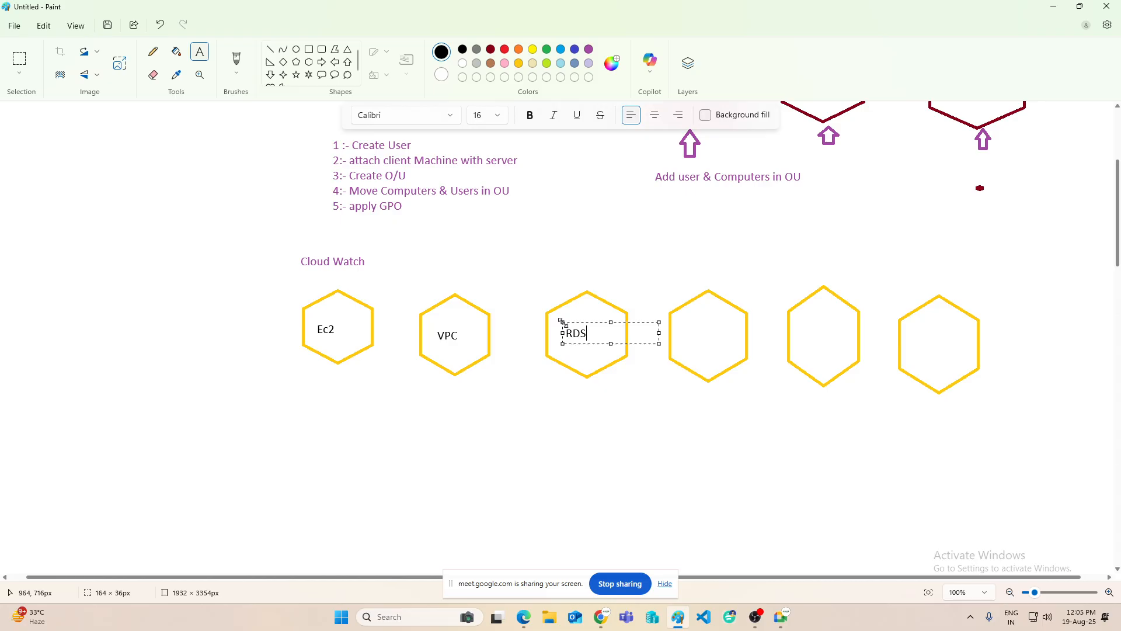
Step: Label the remaining three hexagons "EFS", "S3" and "Load balancer", with the last label on two lines
{"action": "left_click", "coordinate": [683, 325]}
{"action": "left_click", "coordinate": [683, 325]}
{"action": "type", "text": "EFS"}
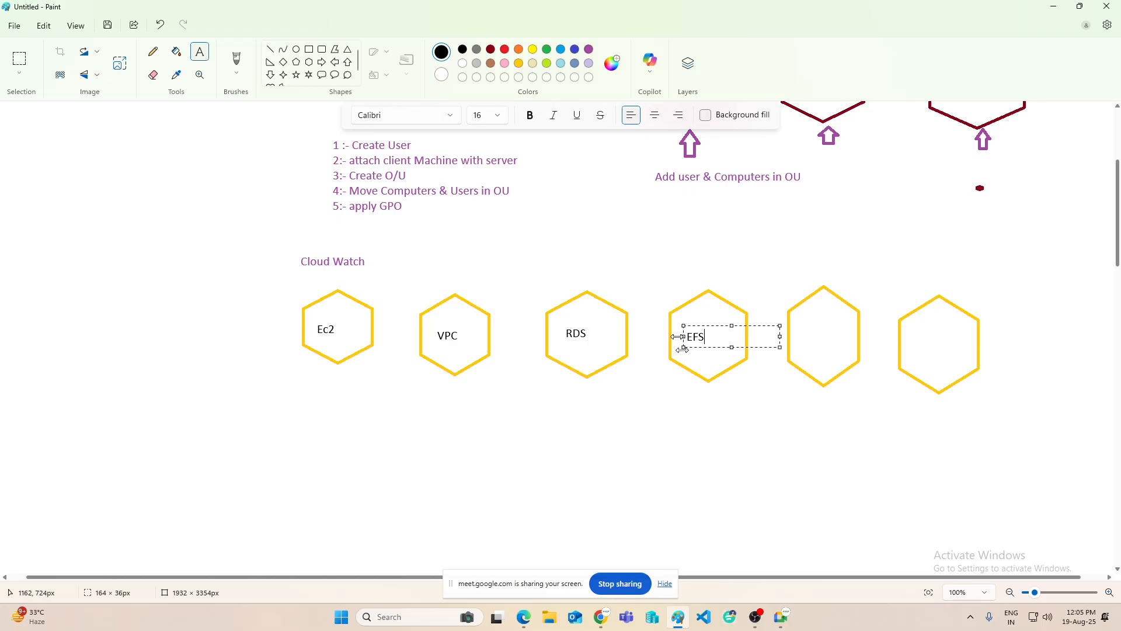
{"action": "left_click", "coordinate": [829, 421]}
{"action": "left_click", "coordinate": [806, 327]}
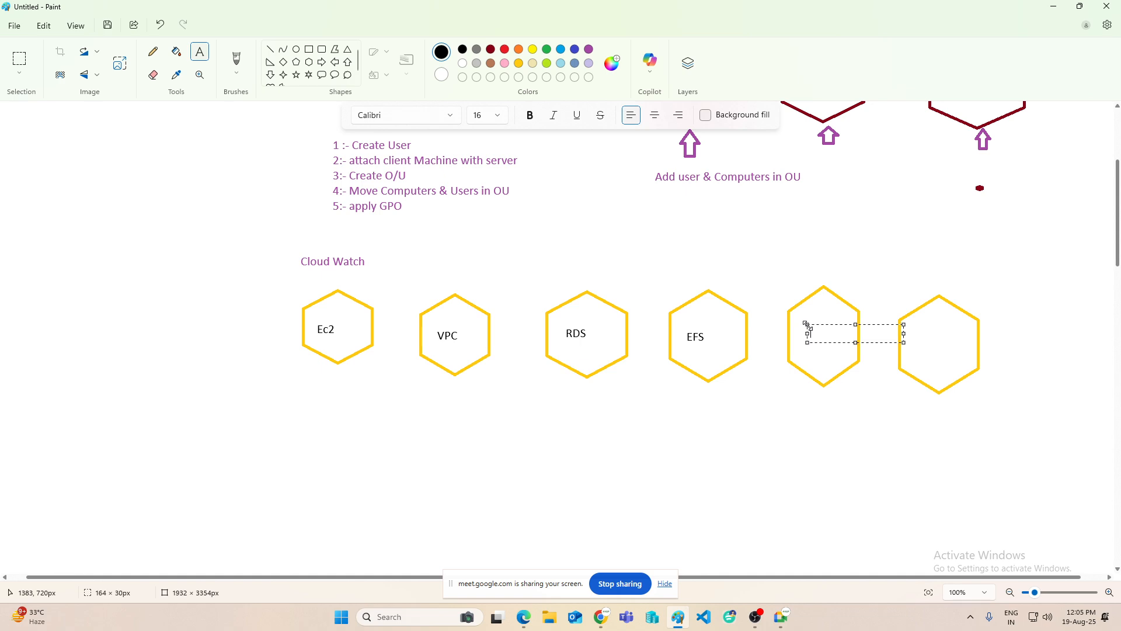
{"action": "type", "text": "S#"}
{"action": "left_click", "coordinate": [893, 423]}
{"action": "left_click", "coordinate": [914, 332]}
{"action": "type", "text": "Lo"}
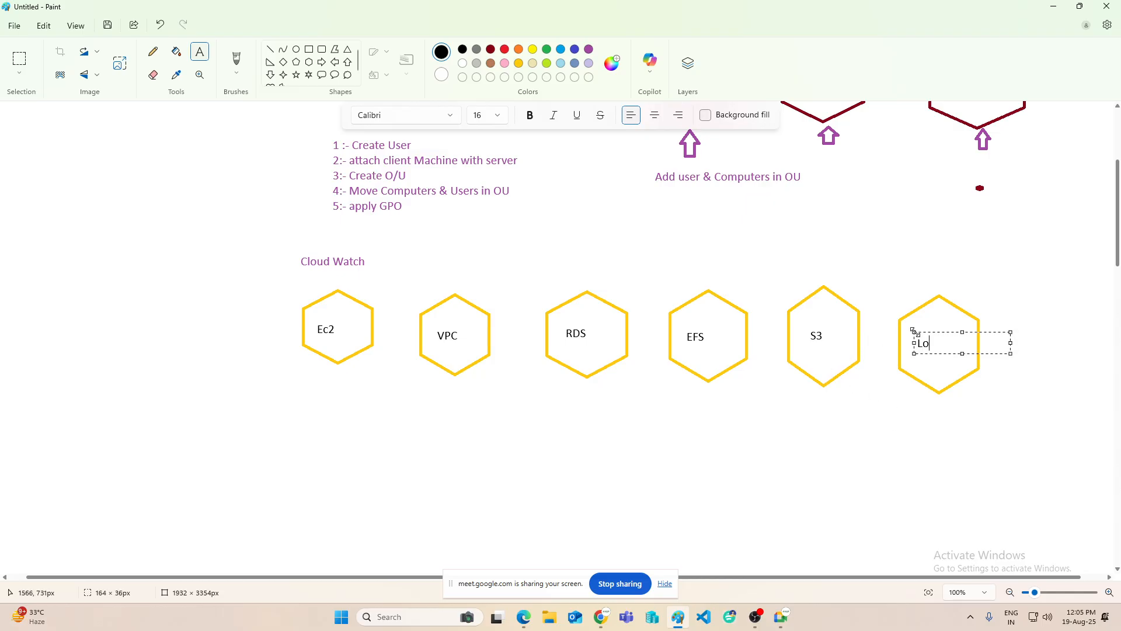
{"action": "type", "text": "ad"}
{"action": "key", "text": "Return"}
{"action": "type", "text": "balancer"}
{"action": "left_click", "coordinate": [748, 426]}
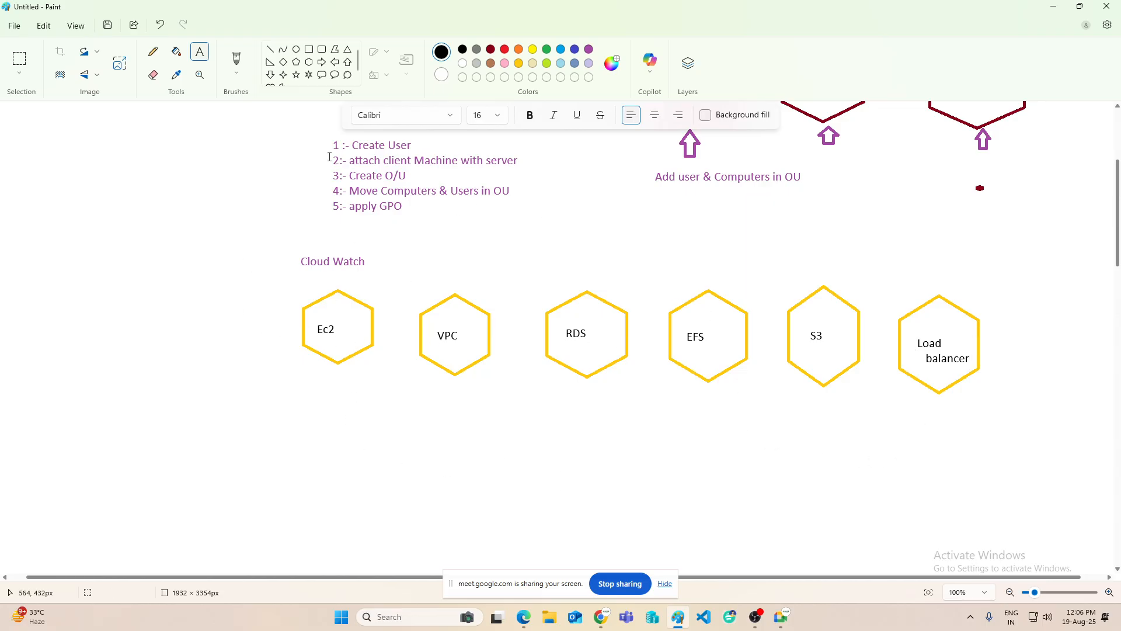
Step: Draw a small black up arrow between the Ec2 hexagon and the "Cloud Watch" heading
{"action": "left_click", "coordinate": [347, 62]}
{"action": "left_click_drag", "start_coordinate": [333, 278], "coordinate": [343, 275]}
{"action": "left_click", "coordinate": [400, 240]}
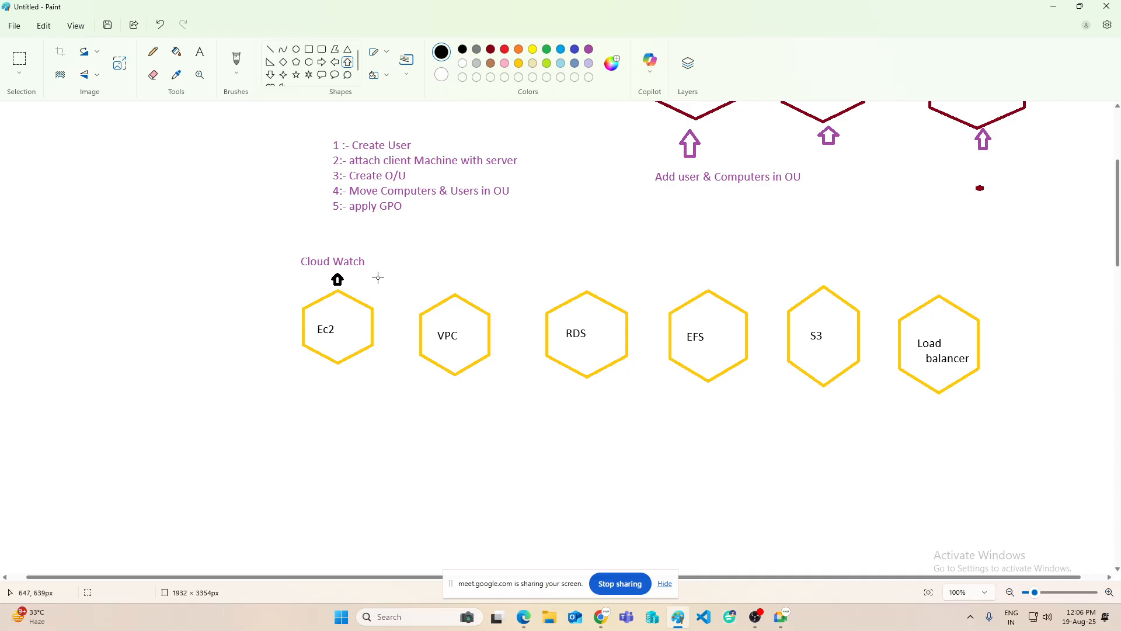
{"action": "left_click", "coordinate": [200, 51]}
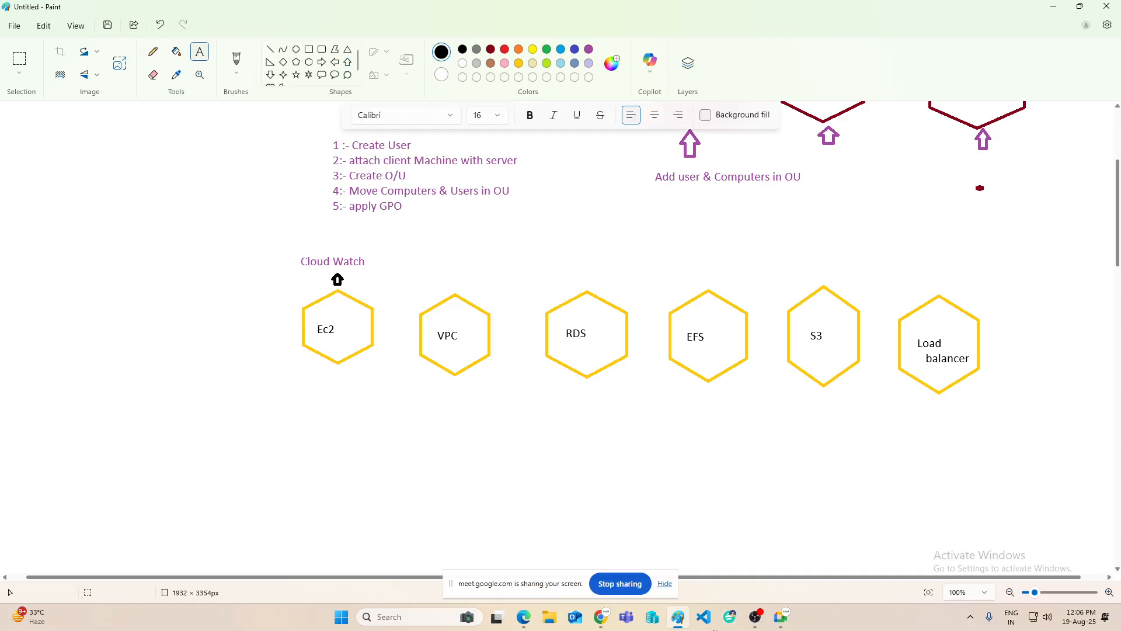
Step: Open Task Manager to examine the CPU and memory use of the running processes, and close it
{"action": "right_click", "coordinate": [858, 619]}
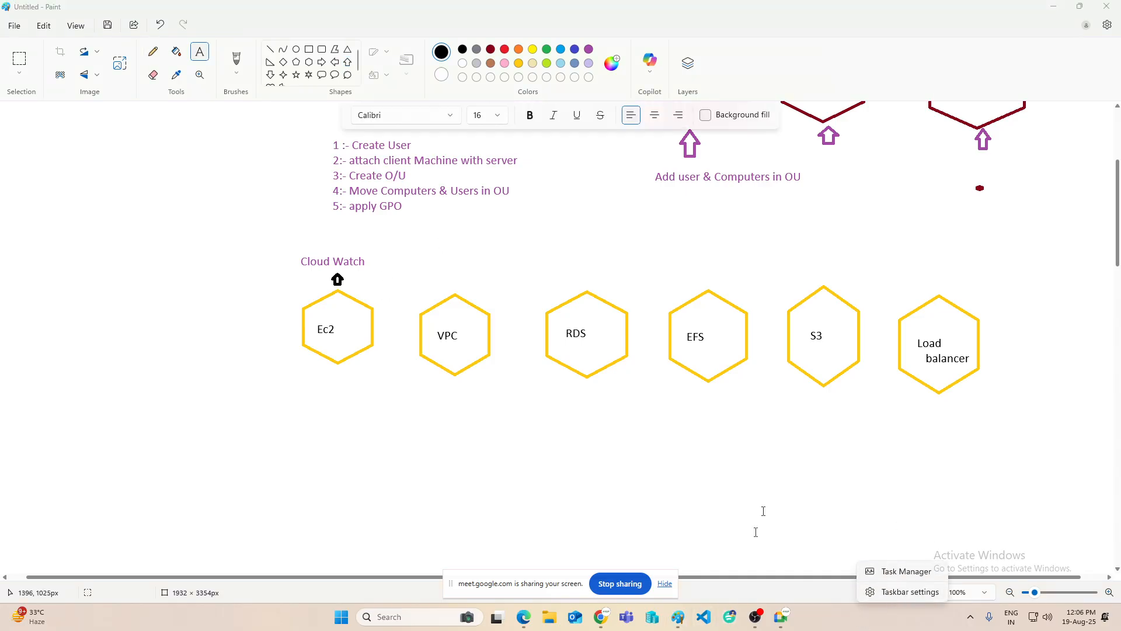
{"action": "left_click", "coordinate": [913, 572]}
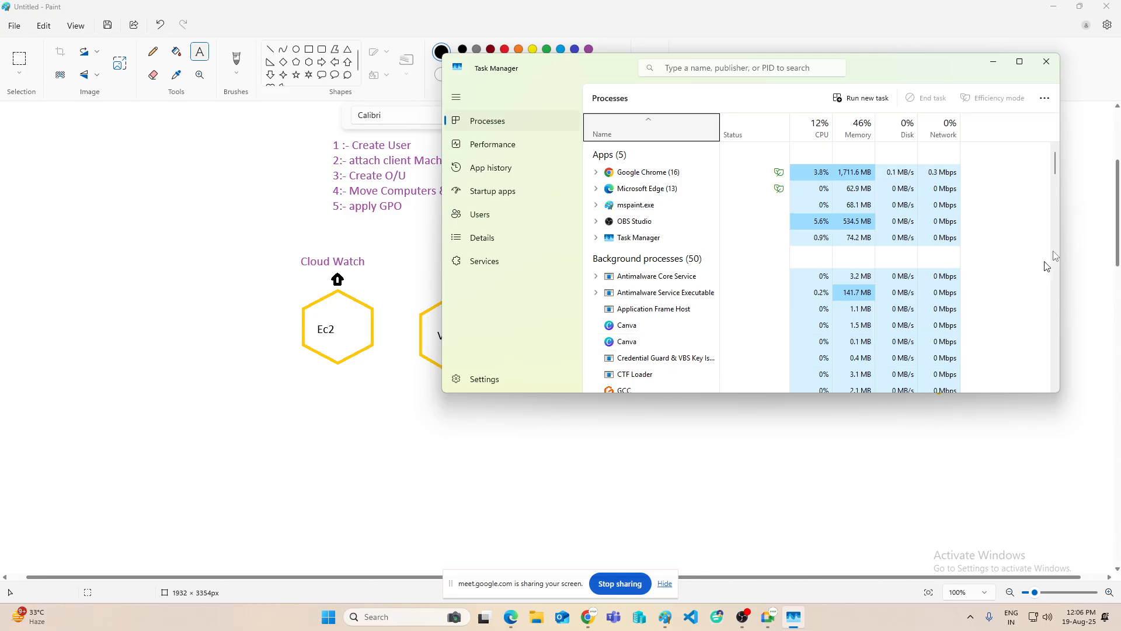
{"action": "left_click", "coordinate": [1045, 63]}
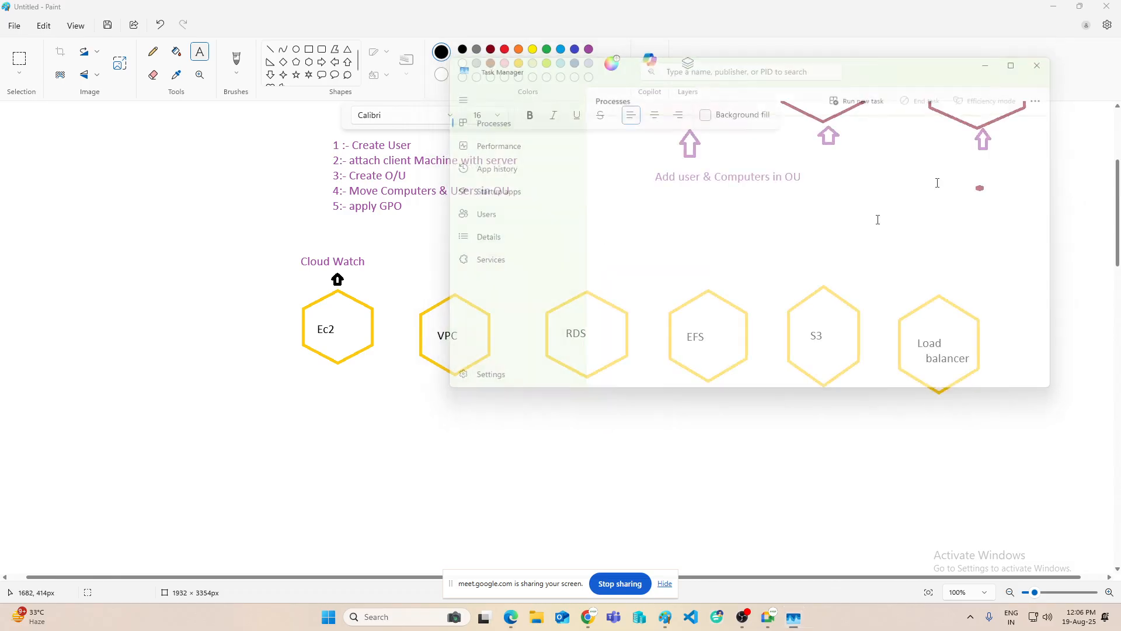
Step: Add the black text "Alart --- alrm" in the blank area beside the Ec2 hexagon
{"action": "left_click", "coordinate": [250, 290]}
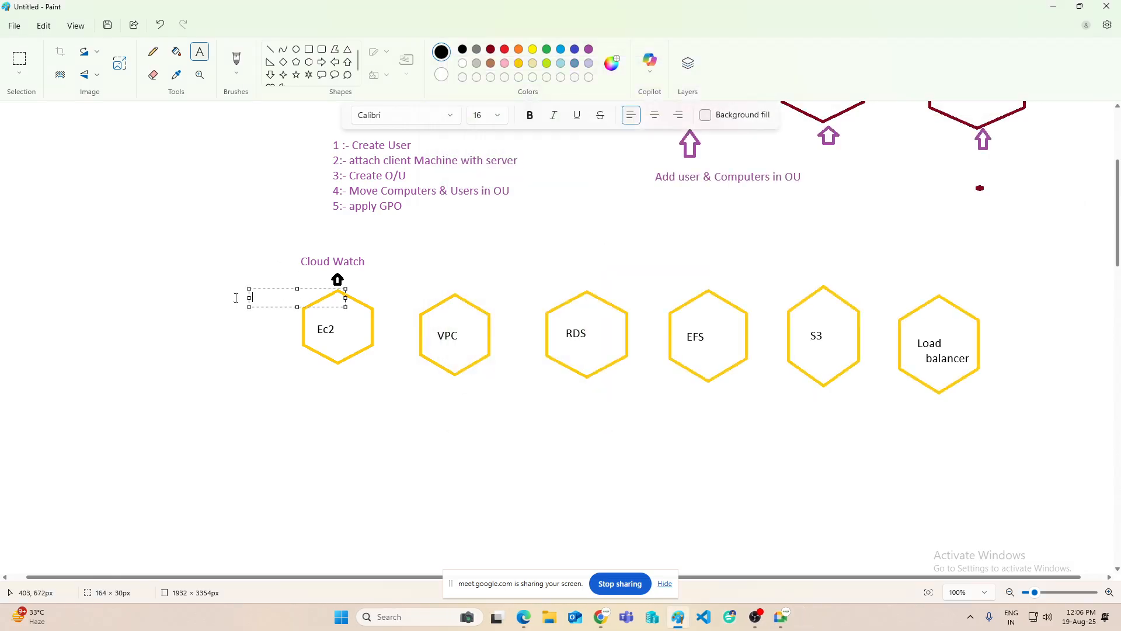
{"action": "left_click", "coordinate": [171, 294]}
{"action": "left_click", "coordinate": [172, 295]}
{"action": "type", "text": "A"}
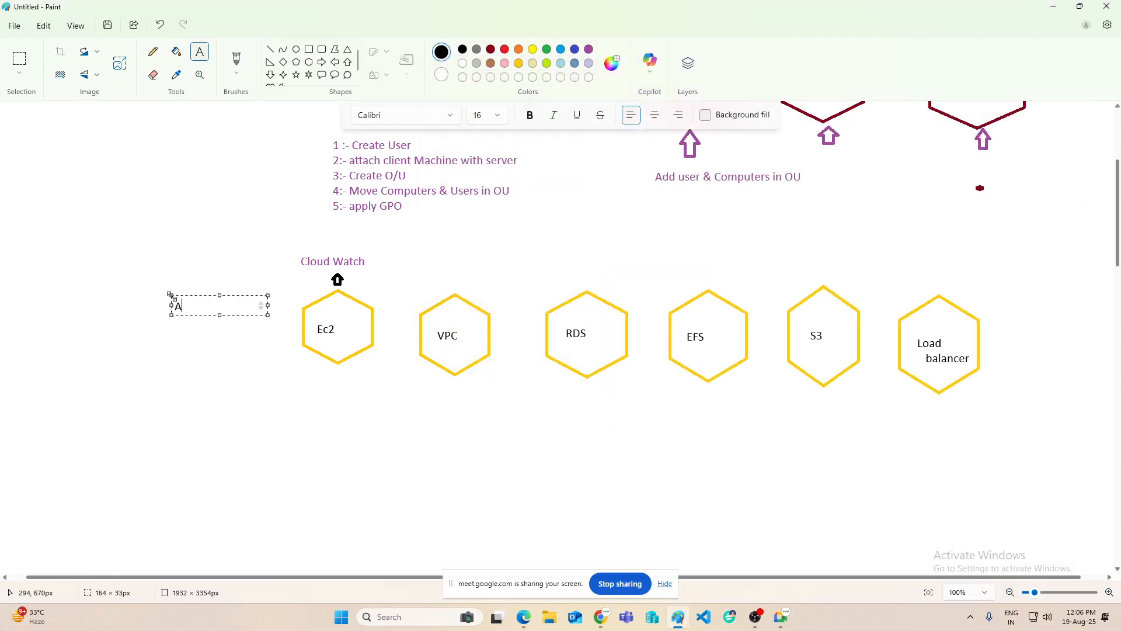
{"action": "type", "text": "lart --- alrm"}
{"action": "left_click", "coordinate": [225, 365]}
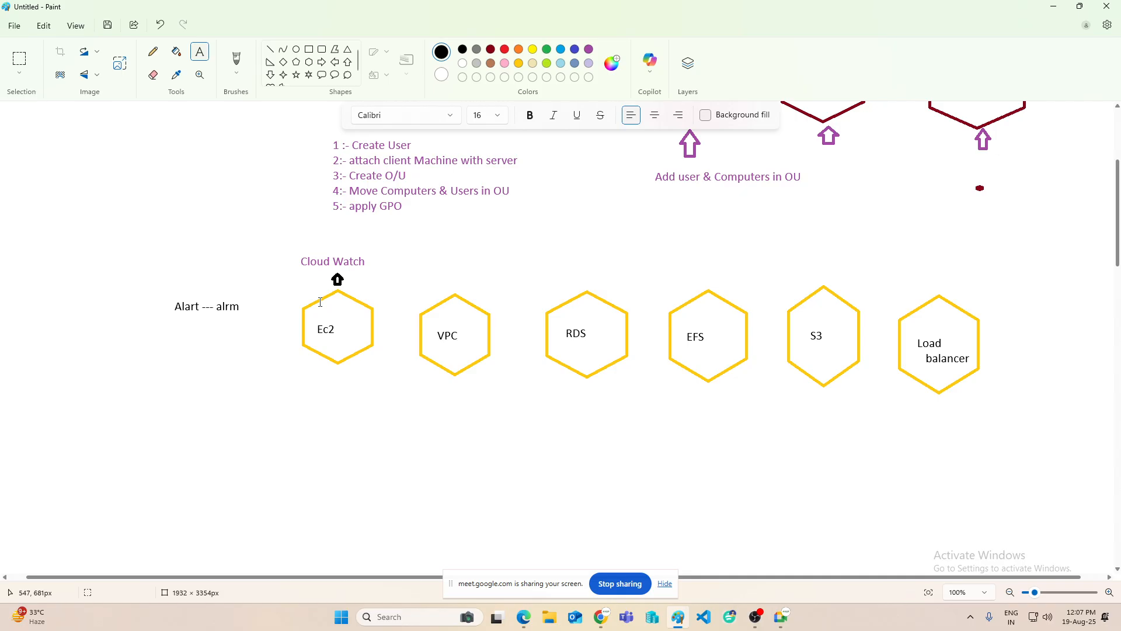
{"action": "left_click", "coordinate": [169, 336]}
Step: Switch to Chrome and search Google for "aws cron expression" in a new tab
{"action": "left_click", "coordinate": [602, 616]}
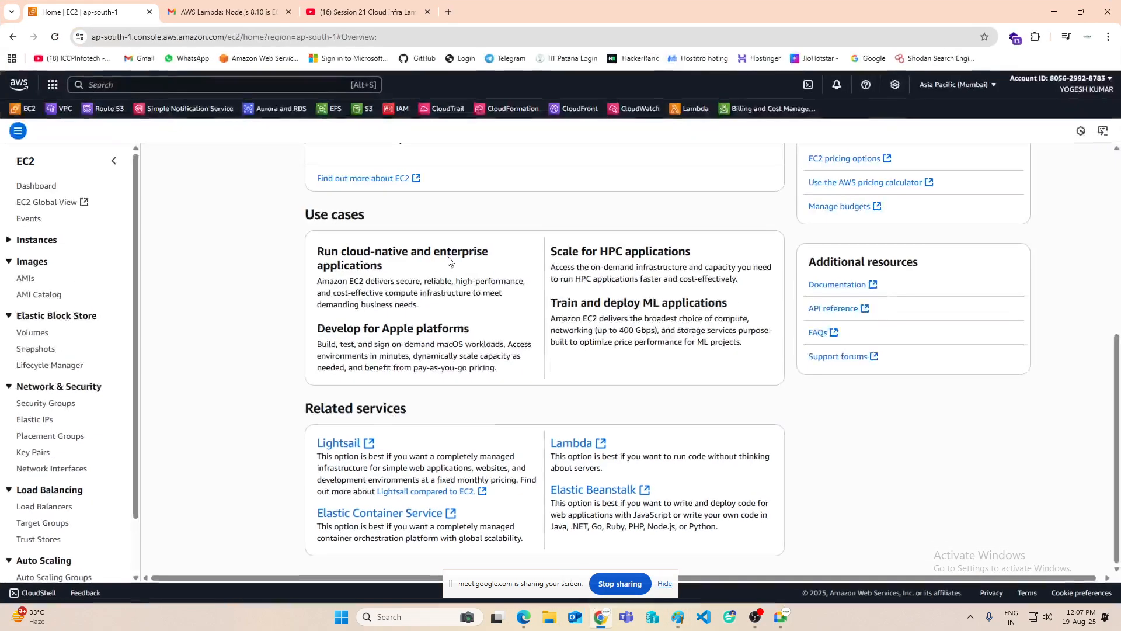
{"action": "left_click", "coordinate": [449, 12]}
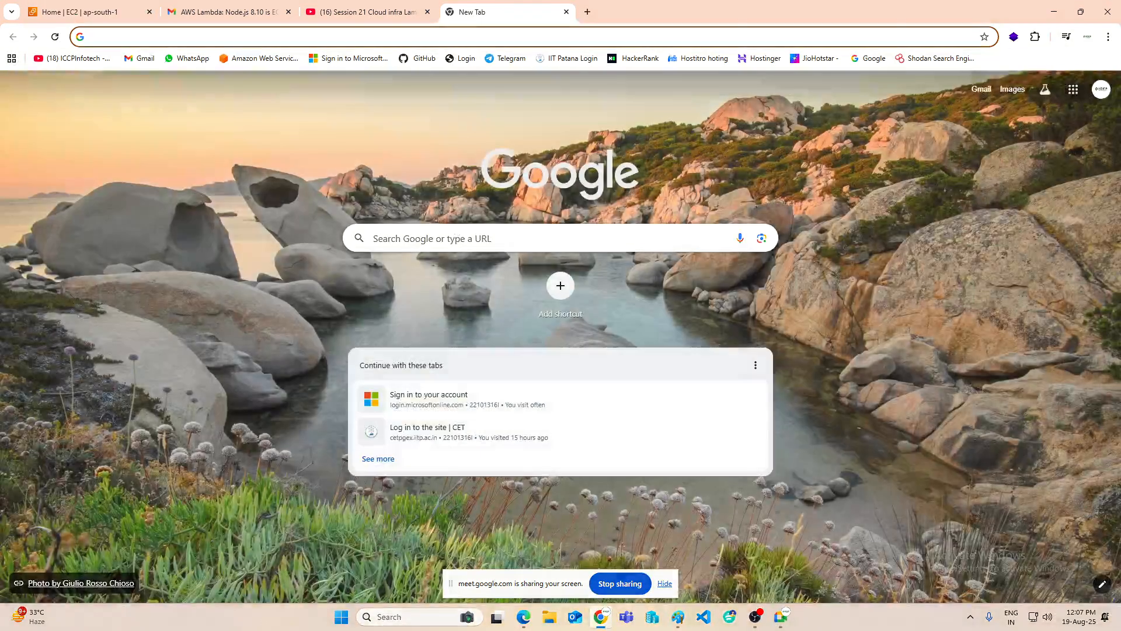
{"action": "left_click", "coordinate": [453, 230]}
{"action": "type", "text": "aws cr"}
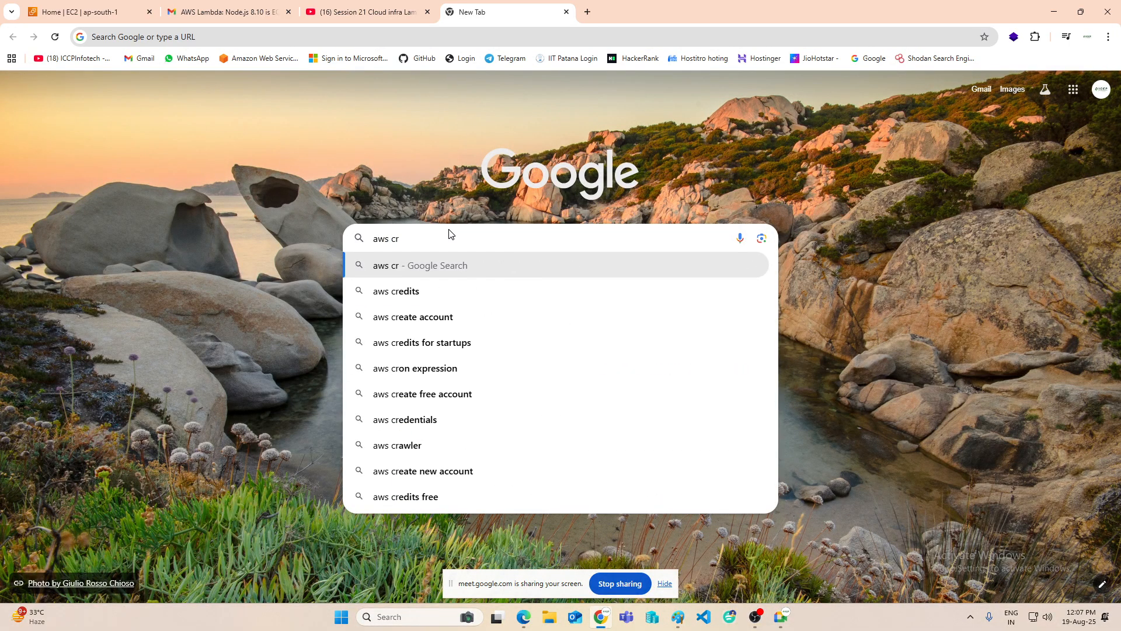
{"action": "left_click", "coordinate": [421, 368]}
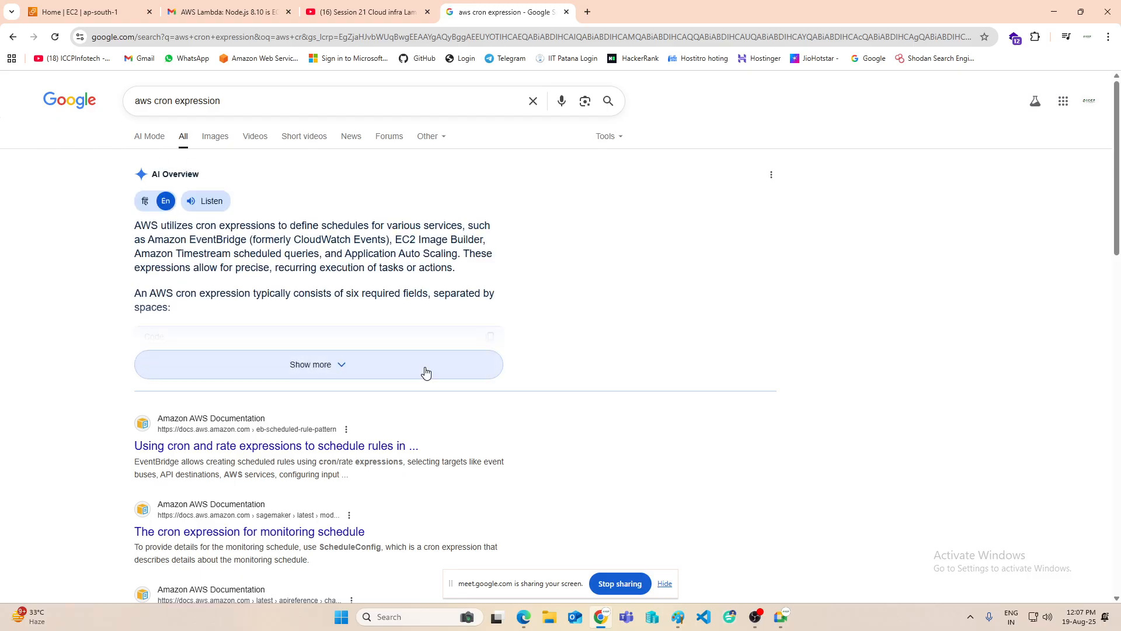
Step: Open the AWS documentation results on scheduling rules with cron and rate expressions and on the monitoring schedule cron expression in new tabs
{"action": "right_click", "coordinate": [208, 449]}
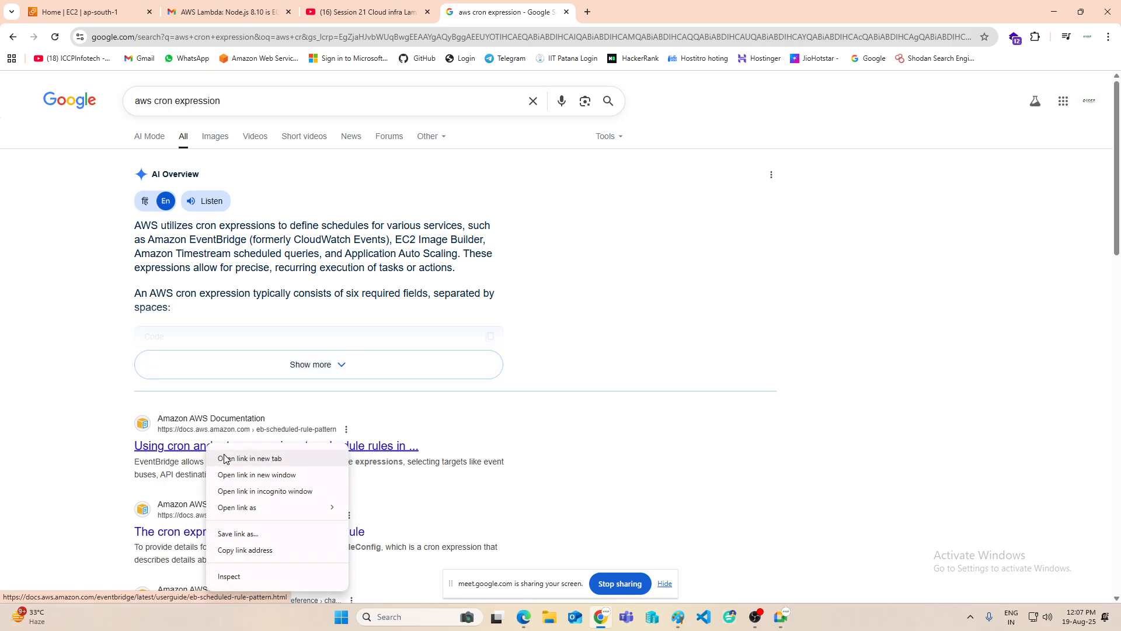
{"action": "left_click", "coordinate": [228, 458]}
{"action": "right_click", "coordinate": [246, 542]}
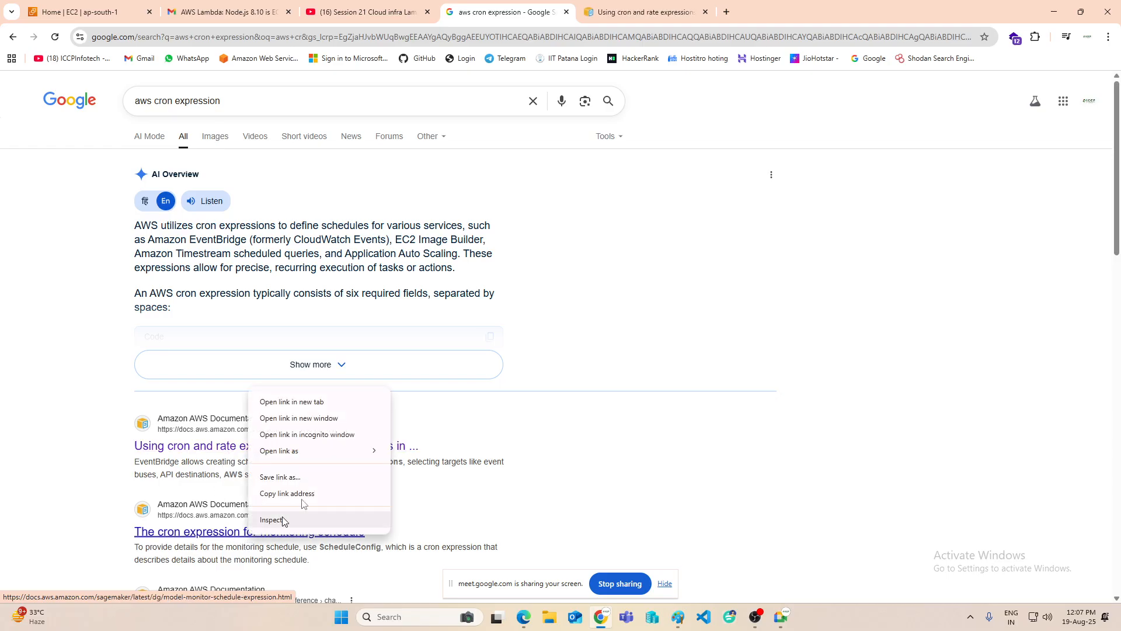
{"action": "left_click", "coordinate": [319, 403]}
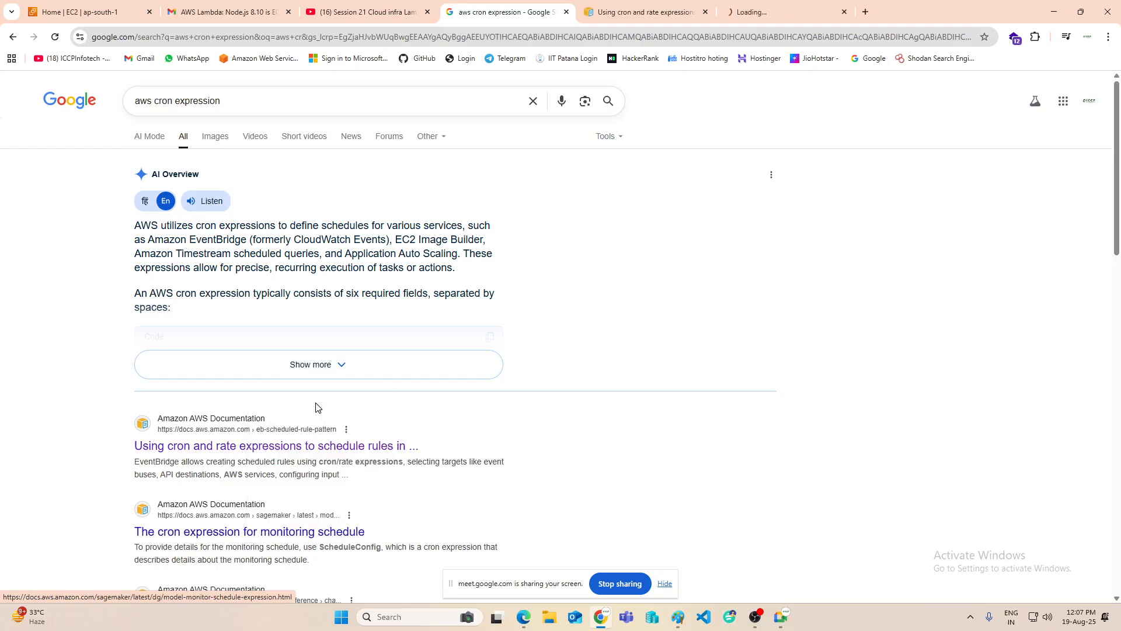
Step: Examine the hourly, daily and multi-hour cron examples and the notes on the SageMaker monitoring schedule page
{"action": "left_click", "coordinate": [782, 11]}
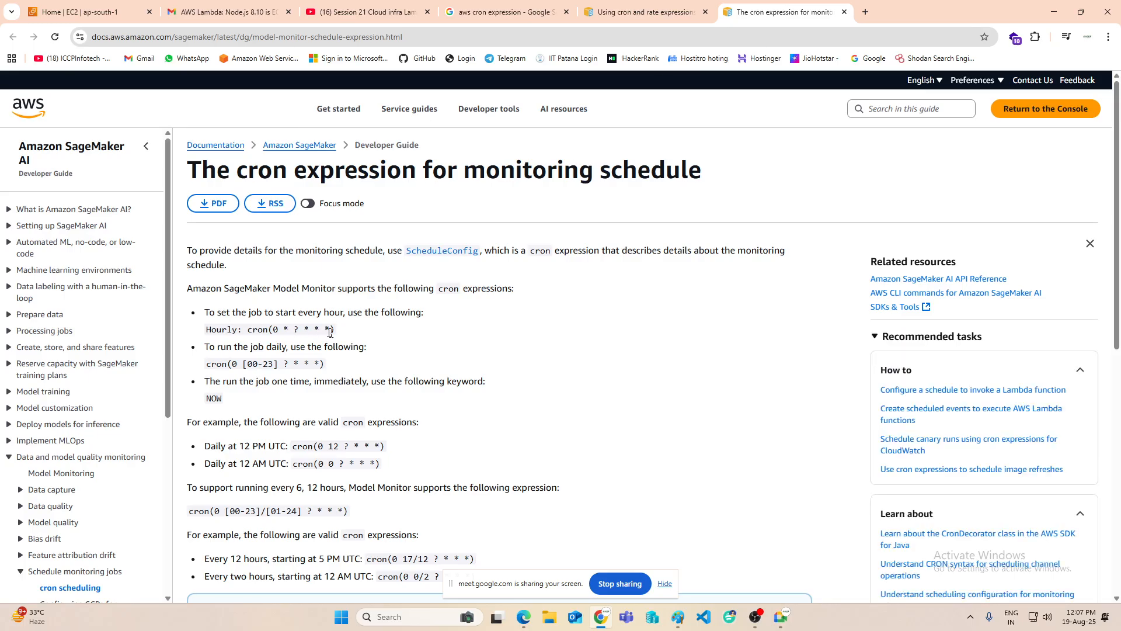
{"action": "scroll", "coordinate": [498, 326], "scroll_direction": "down", "scroll_amount": 1}
{"action": "scroll", "coordinate": [498, 330], "scroll_direction": "down", "scroll_amount": 2}
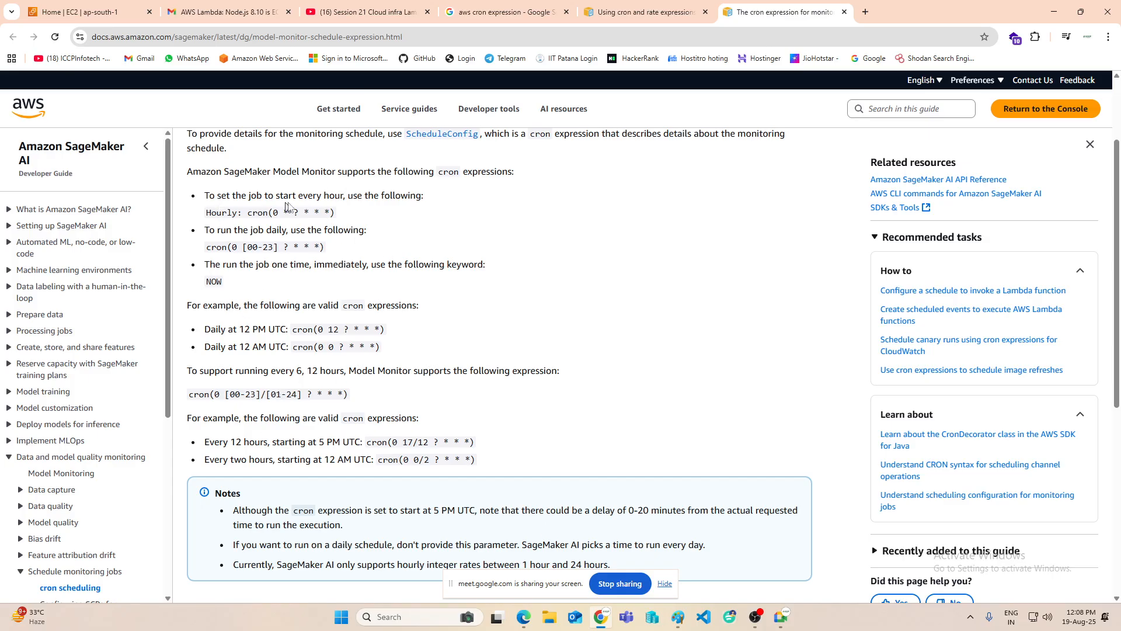
{"action": "scroll", "coordinate": [352, 301], "scroll_direction": "down", "scroll_amount": 5}
{"action": "scroll", "coordinate": [353, 309], "scroll_direction": "down", "scroll_amount": 1}
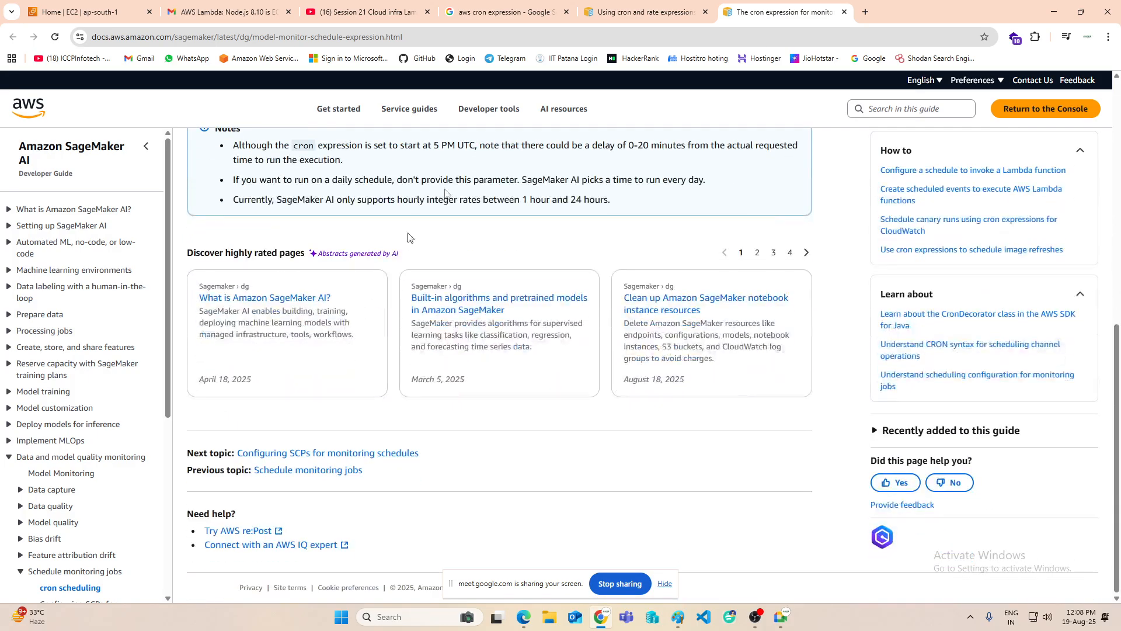
Step: Examine the cron field table and sample schedules on the EventBridge rule page, highlighting the meaning of the 10:00 am daily example
{"action": "left_click", "coordinate": [626, 10]}
{"action": "scroll", "coordinate": [310, 295], "scroll_direction": "down", "scroll_amount": 4}
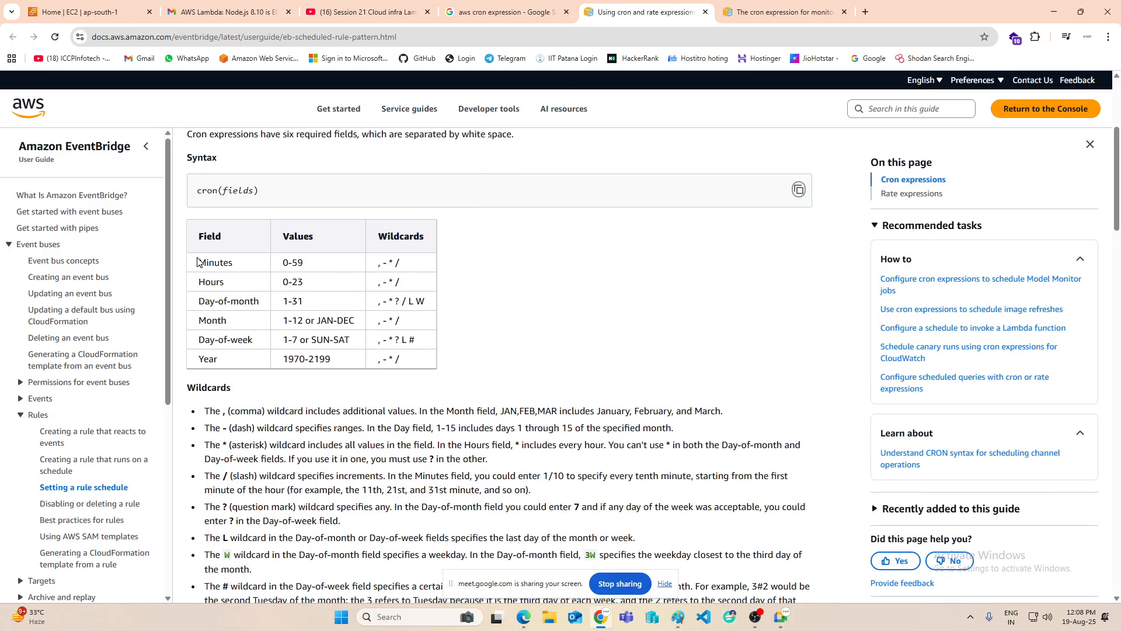
{"action": "left_click_drag", "start_coordinate": [193, 268], "coordinate": [262, 292]}
{"action": "left_click_drag", "start_coordinate": [197, 305], "coordinate": [238, 343]}
{"action": "left_click", "coordinate": [230, 356]}
{"action": "scroll", "coordinate": [245, 336], "scroll_direction": "down", "scroll_amount": 8}
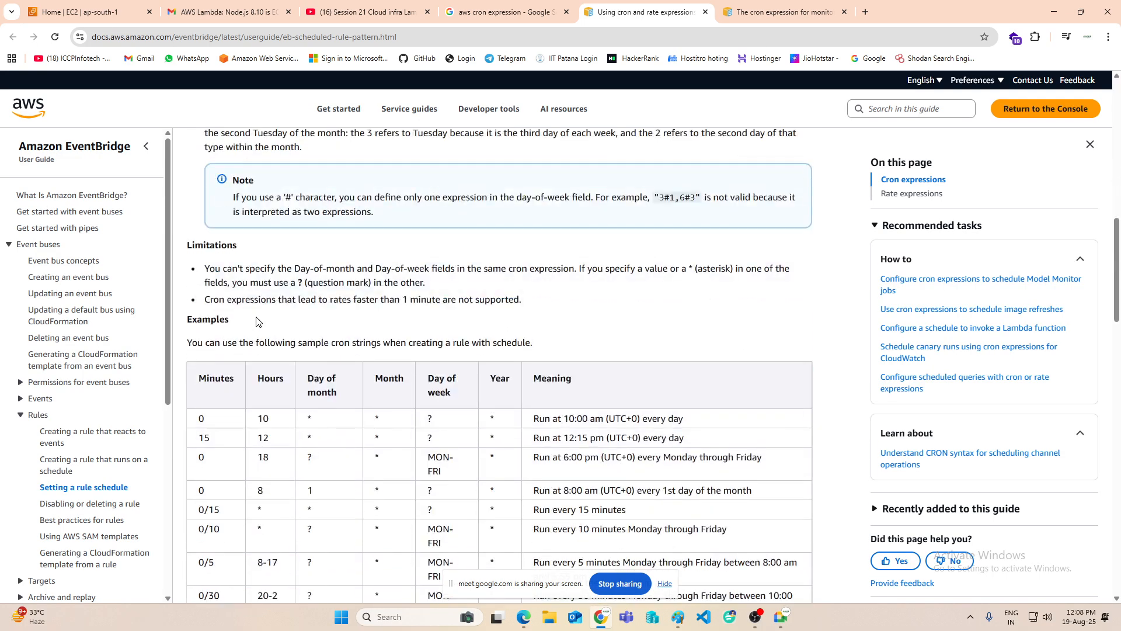
{"action": "scroll", "coordinate": [257, 322], "scroll_direction": "down", "scroll_amount": 1}
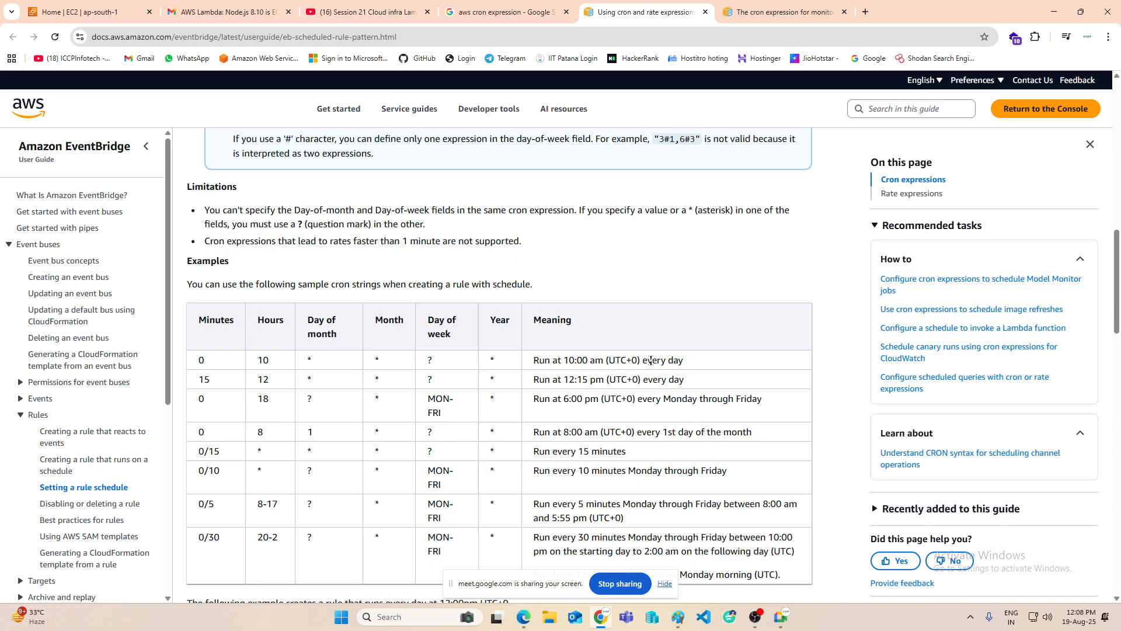
{"action": "left_click_drag", "start_coordinate": [702, 364], "coordinate": [531, 366]}
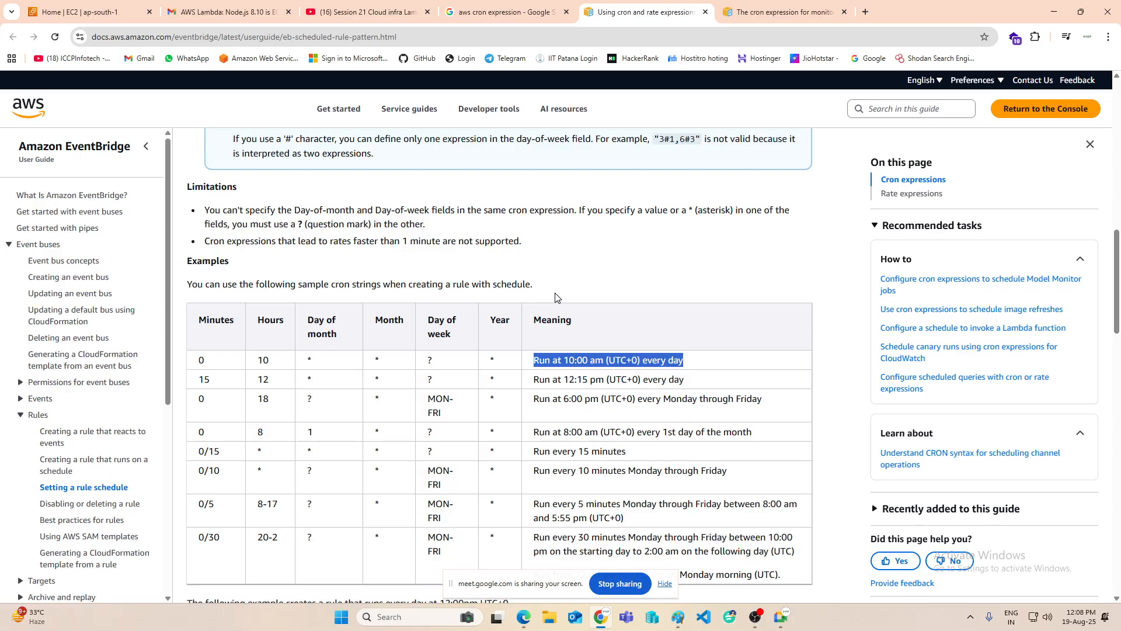
Step: Examine the sample cron schedules, highlighting the row for 6:00 pm Monday through Friday, and compare it with the cron field and wildcard table
{"action": "scroll", "coordinate": [581, 397], "scroll_direction": "down", "scroll_amount": 1}
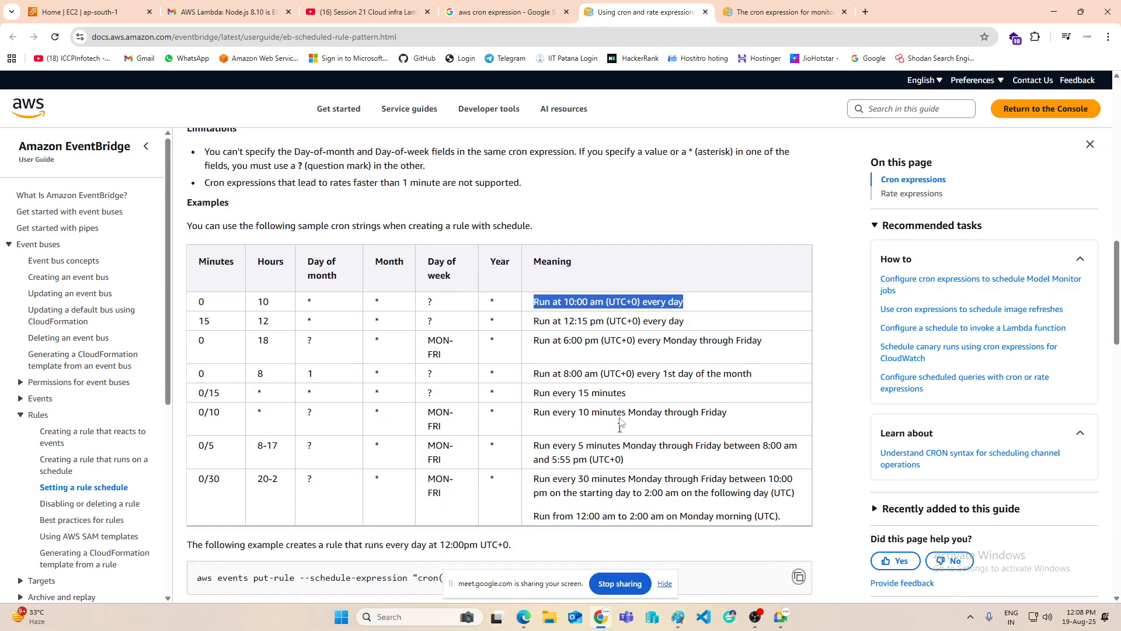
{"action": "left_click", "coordinate": [629, 355]}
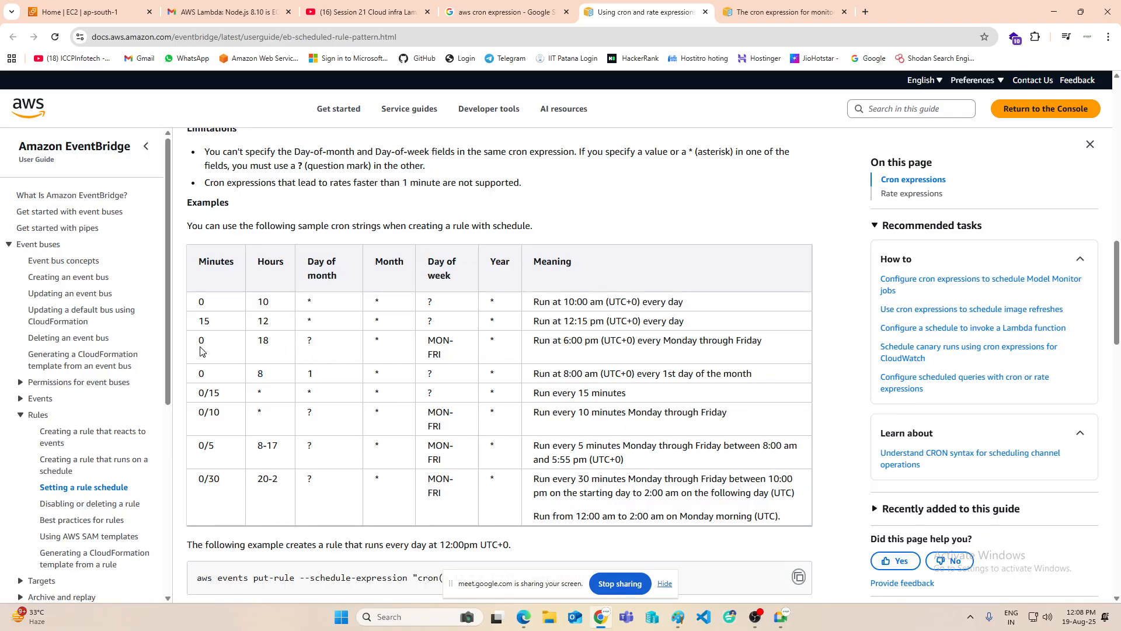
{"action": "left_click_drag", "start_coordinate": [200, 351], "coordinate": [499, 364]}
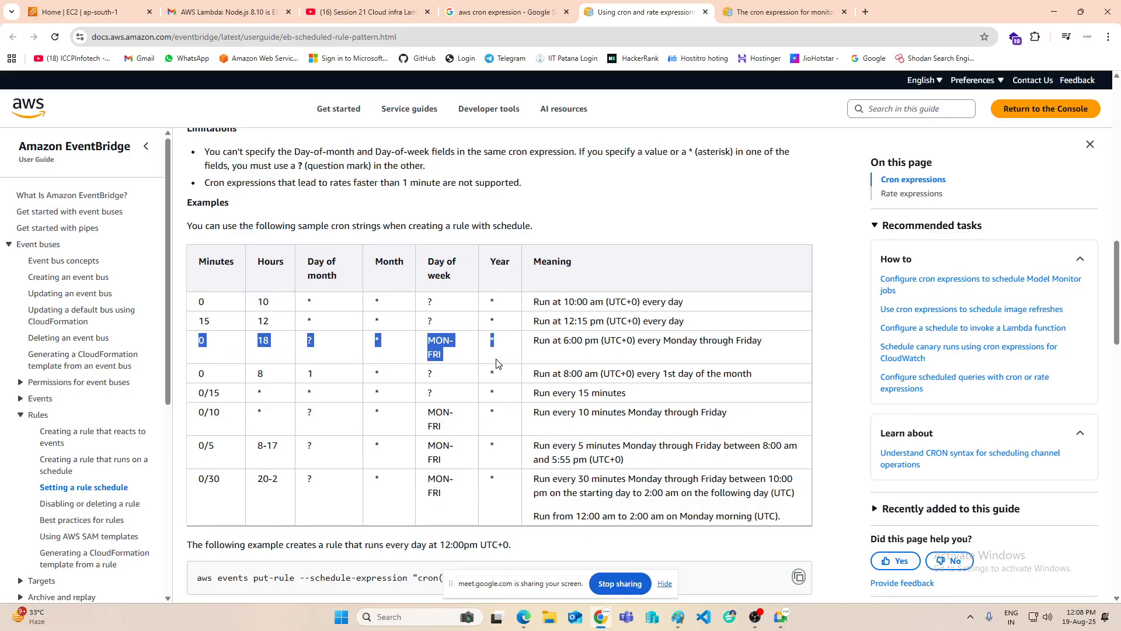
{"action": "left_click", "coordinate": [225, 359]}
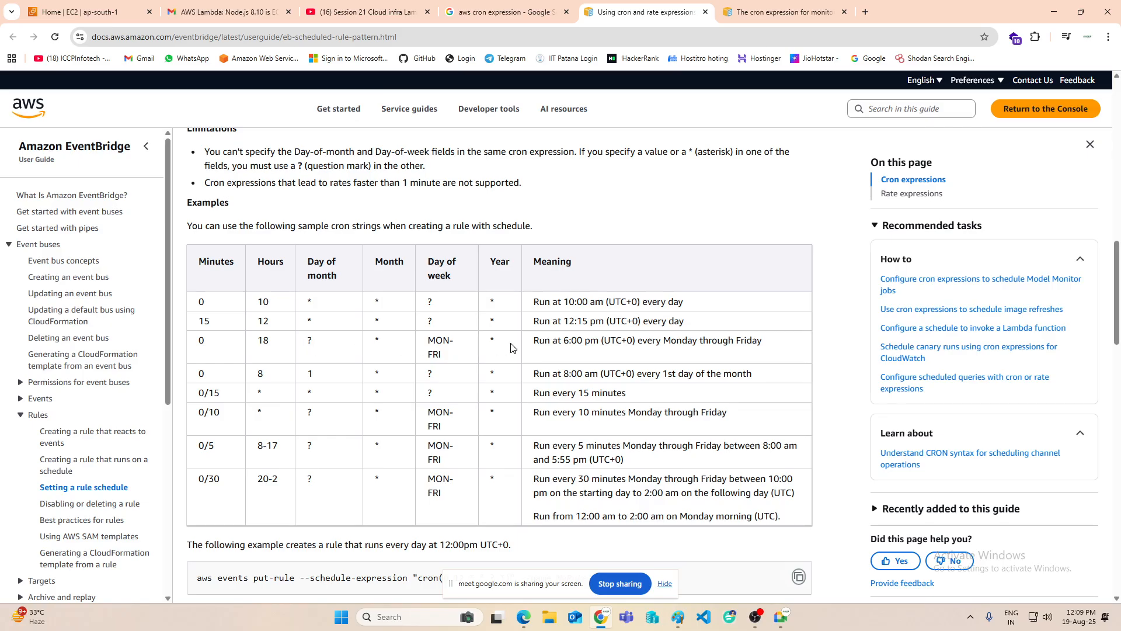
{"action": "scroll", "coordinate": [508, 345], "scroll_direction": "up", "scroll_amount": 10}
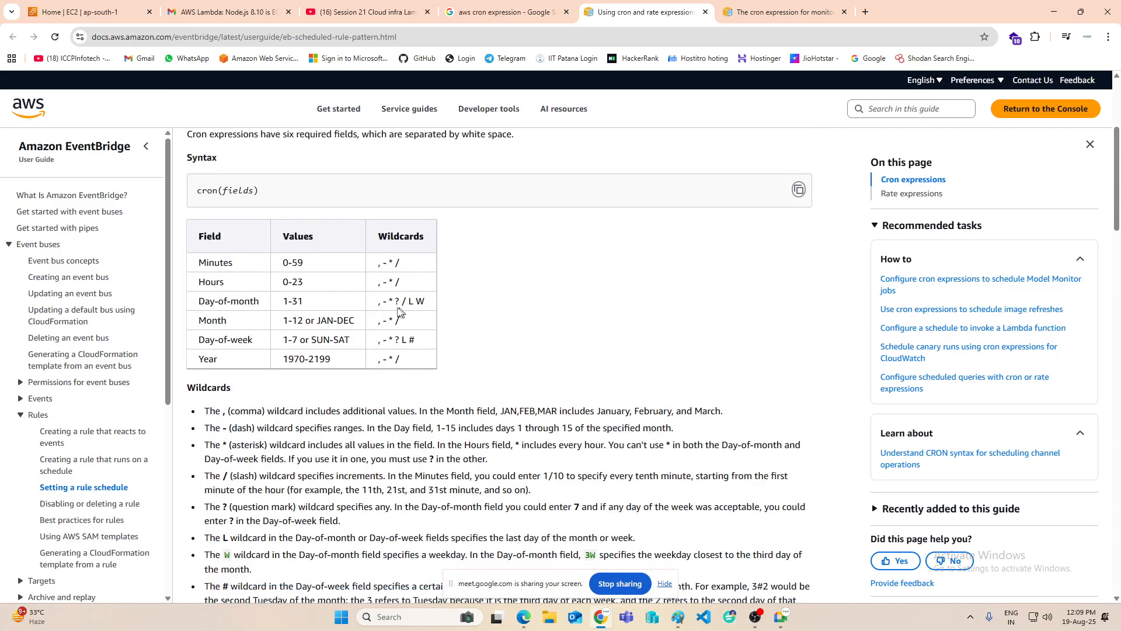
{"action": "left_click_drag", "start_coordinate": [428, 304], "coordinate": [380, 282]}
{"action": "scroll", "coordinate": [681, 403], "scroll_direction": "down", "scroll_amount": 10}
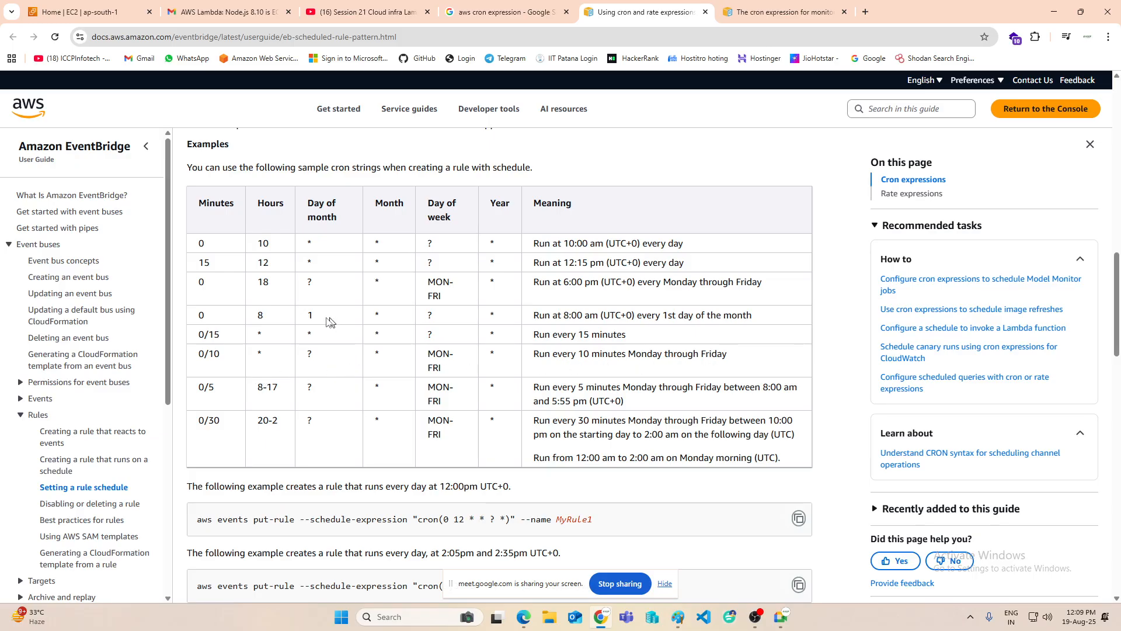
Step: Examine the put-rule cron examples, highlighting cron(0 12 * * ? *), and the syntax, limitations and examples of rate expressions
{"action": "scroll", "coordinate": [409, 388], "scroll_direction": "down", "scroll_amount": 2}
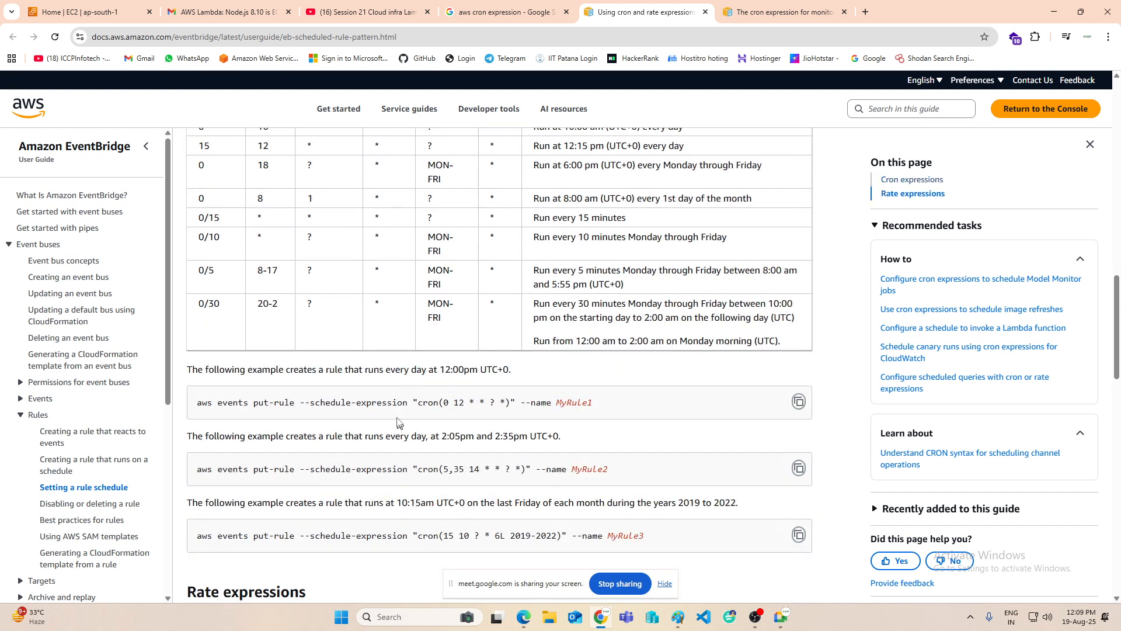
{"action": "scroll", "coordinate": [397, 421], "scroll_direction": "down", "scroll_amount": 2}
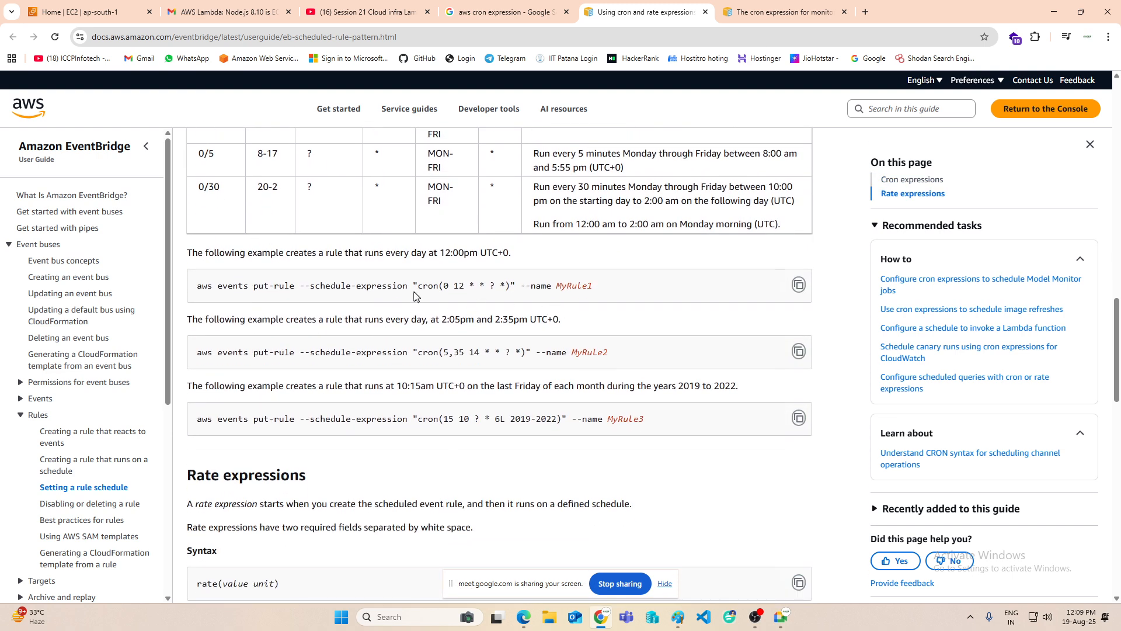
{"action": "left_click_drag", "start_coordinate": [418, 285], "coordinate": [510, 286]}
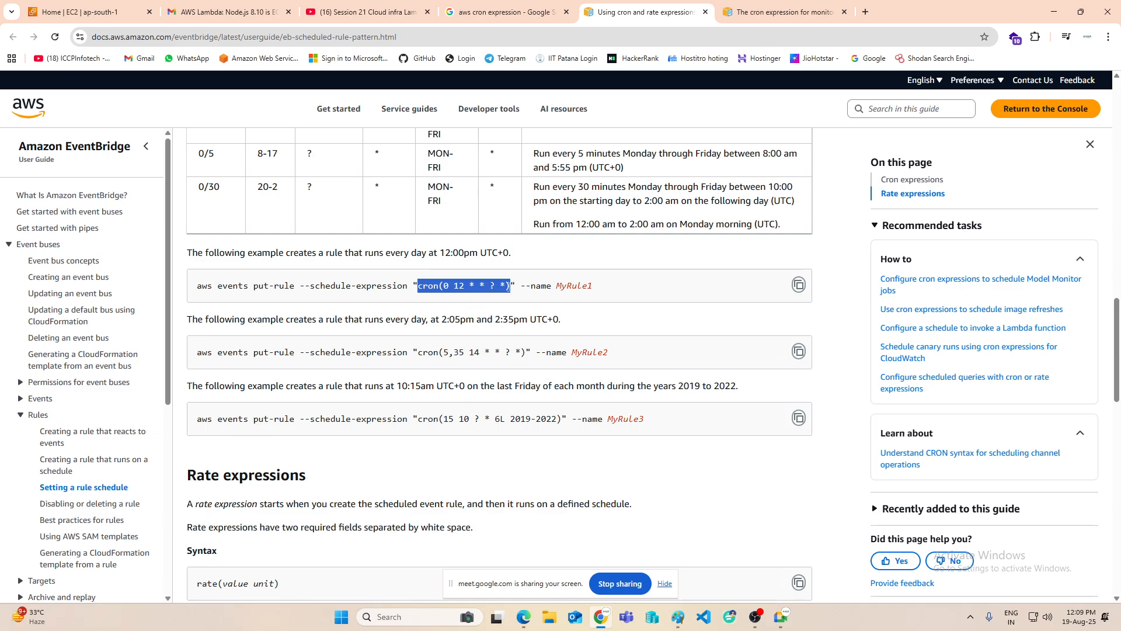
{"action": "scroll", "coordinate": [461, 297], "scroll_direction": "up", "scroll_amount": 1}
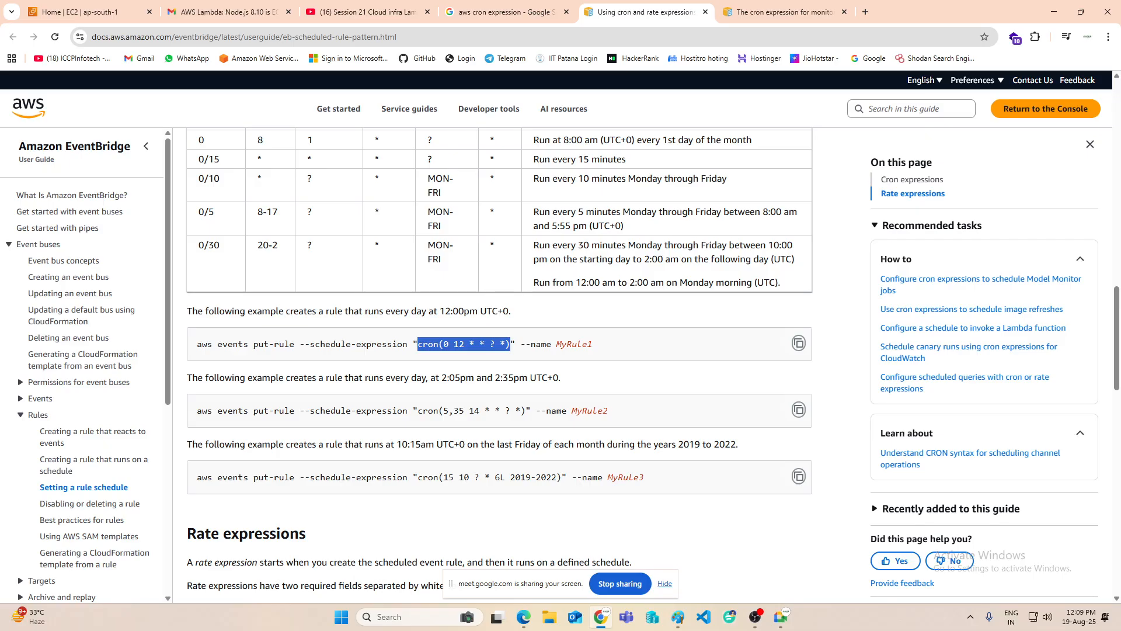
{"action": "scroll", "coordinate": [400, 316], "scroll_direction": "down", "scroll_amount": 2}
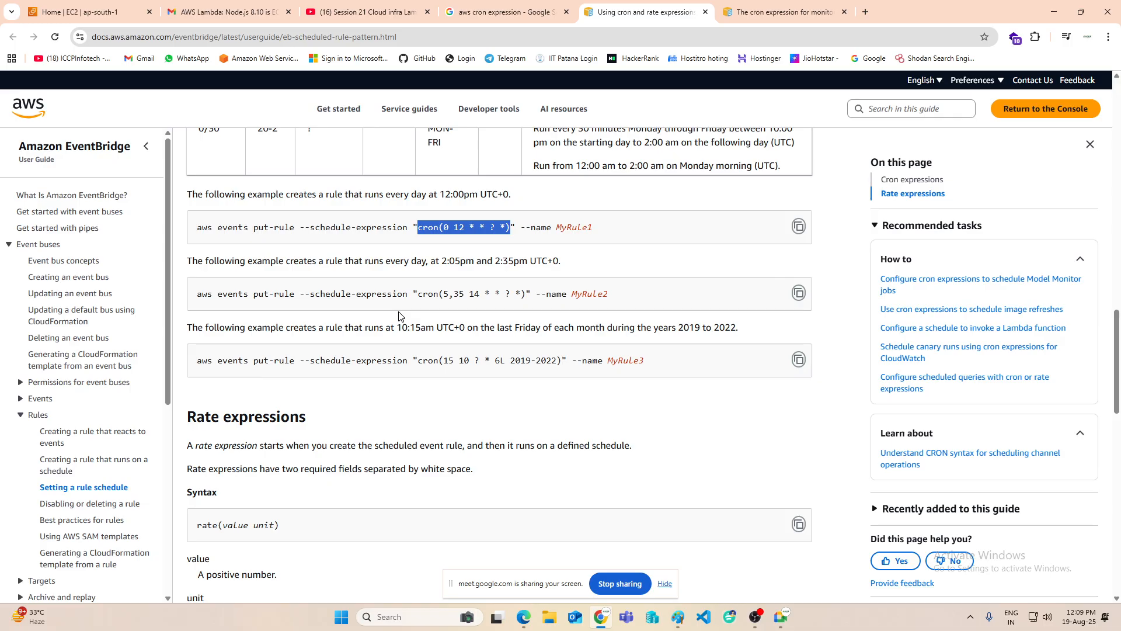
{"action": "scroll", "coordinate": [342, 479], "scroll_direction": "down", "scroll_amount": 3}
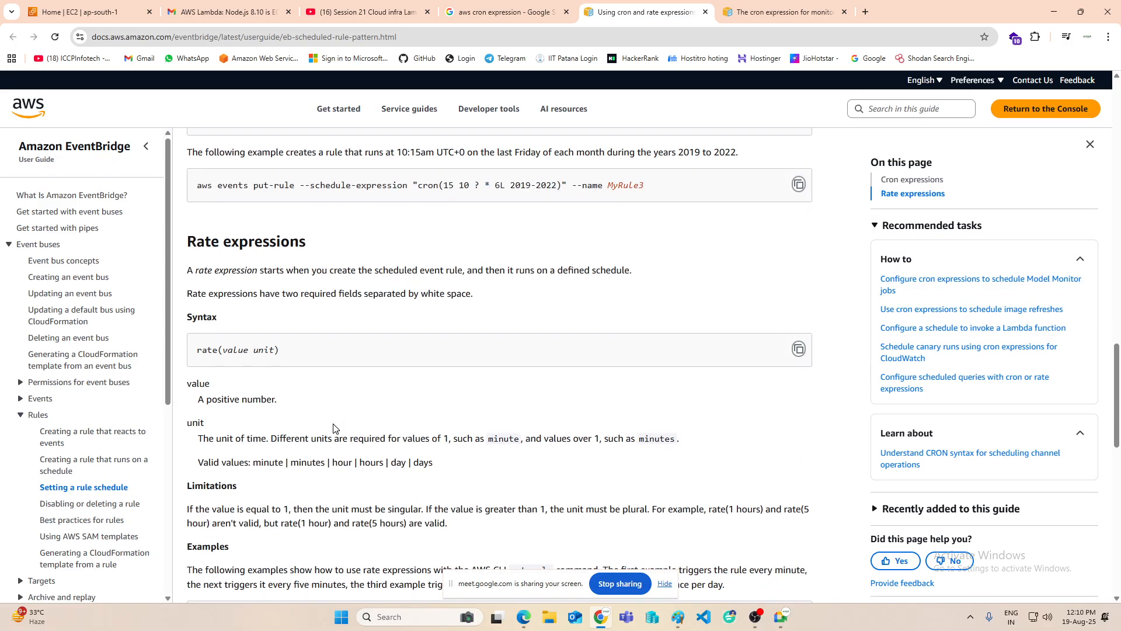
{"action": "scroll", "coordinate": [372, 388], "scroll_direction": "down", "scroll_amount": 4}
{"action": "scroll", "coordinate": [368, 468], "scroll_direction": "up", "scroll_amount": 6}
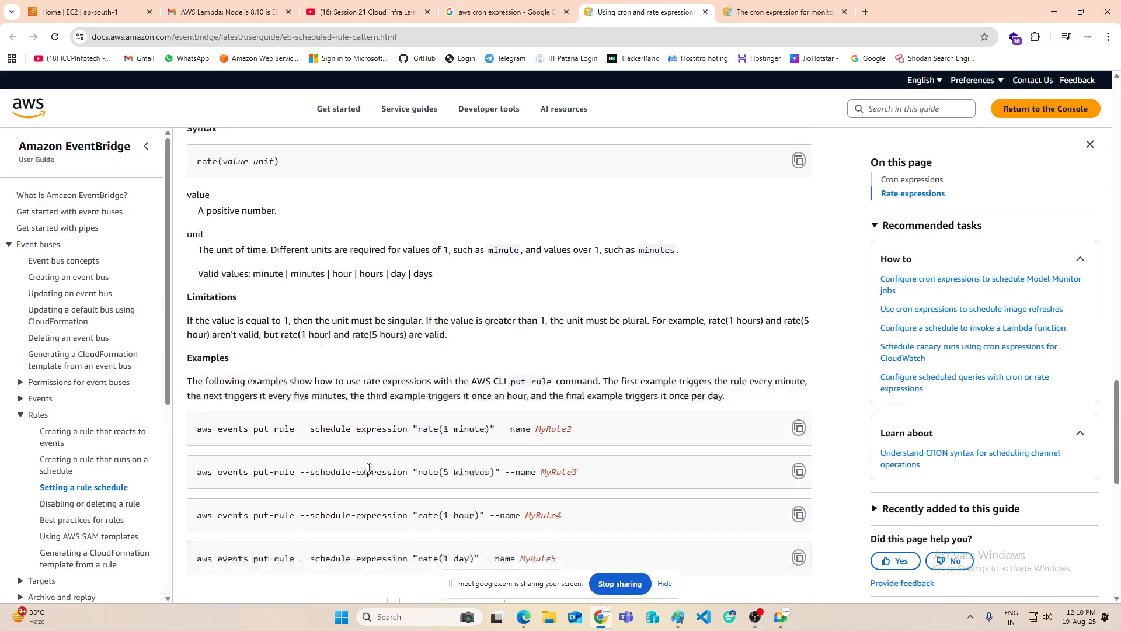
Step: Return to the EC2 console, collapse the side navigation and open the form for launching a new instance
{"action": "left_click", "coordinate": [118, 15]}
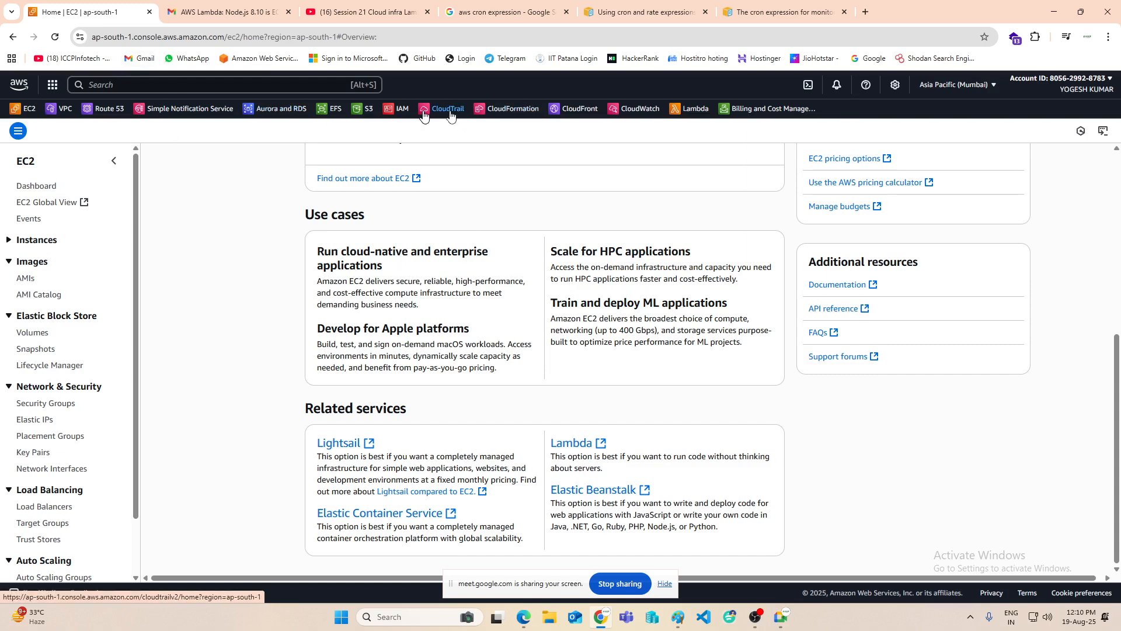
{"action": "left_click", "coordinate": [28, 112]}
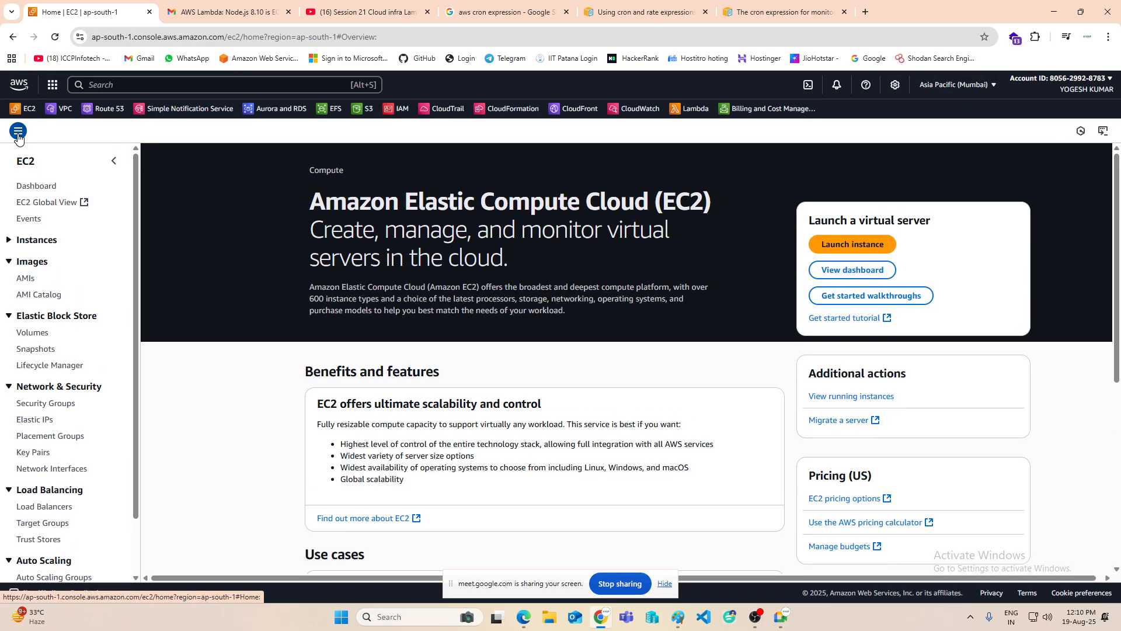
{"action": "left_click", "coordinate": [18, 132]}
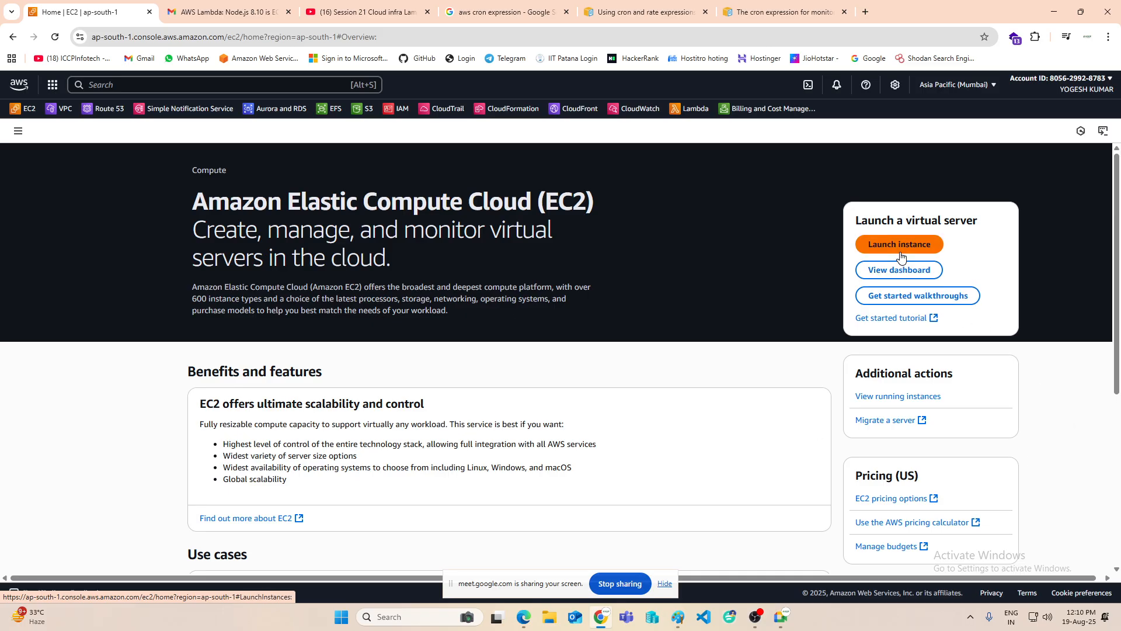
{"action": "key", "text": "ctrl+plus"}
{"action": "key", "text": "ctrl+plus"}
{"action": "left_click", "coordinate": [825, 300]}
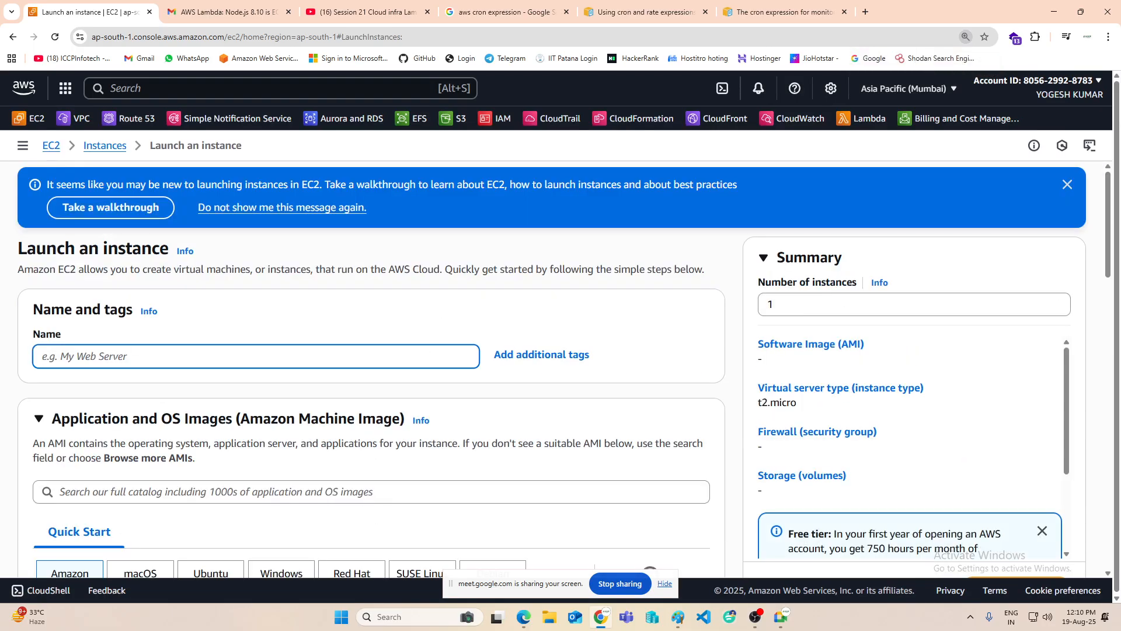
Step: Name the instance vm1 and choose the Microsoft Windows Server 2016 Base image for it
{"action": "type", "text": "vcm"}
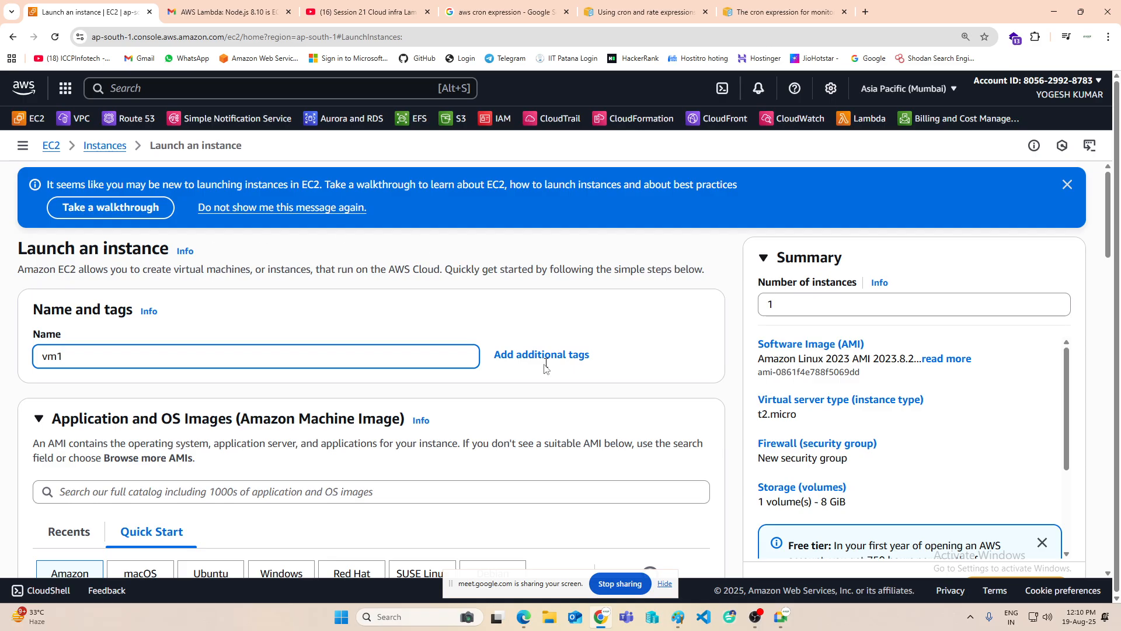
{"action": "scroll", "coordinate": [544, 366], "scroll_direction": "down", "scroll_amount": 3}
{"action": "scroll", "coordinate": [261, 414], "scroll_direction": "down", "scroll_amount": 2}
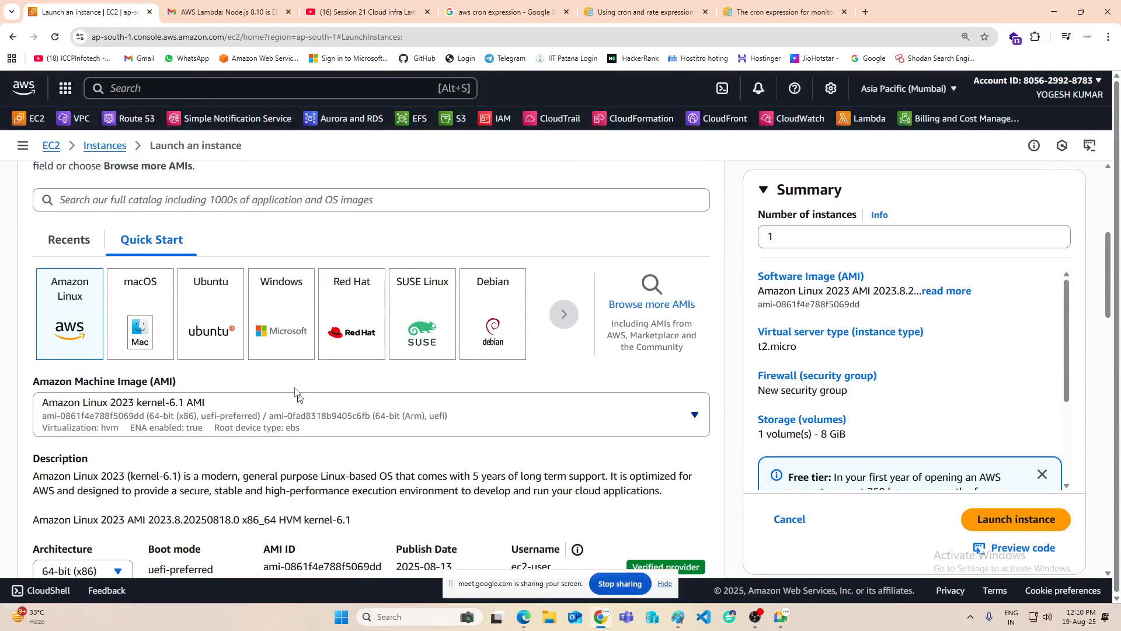
{"action": "left_click", "coordinate": [283, 316]}
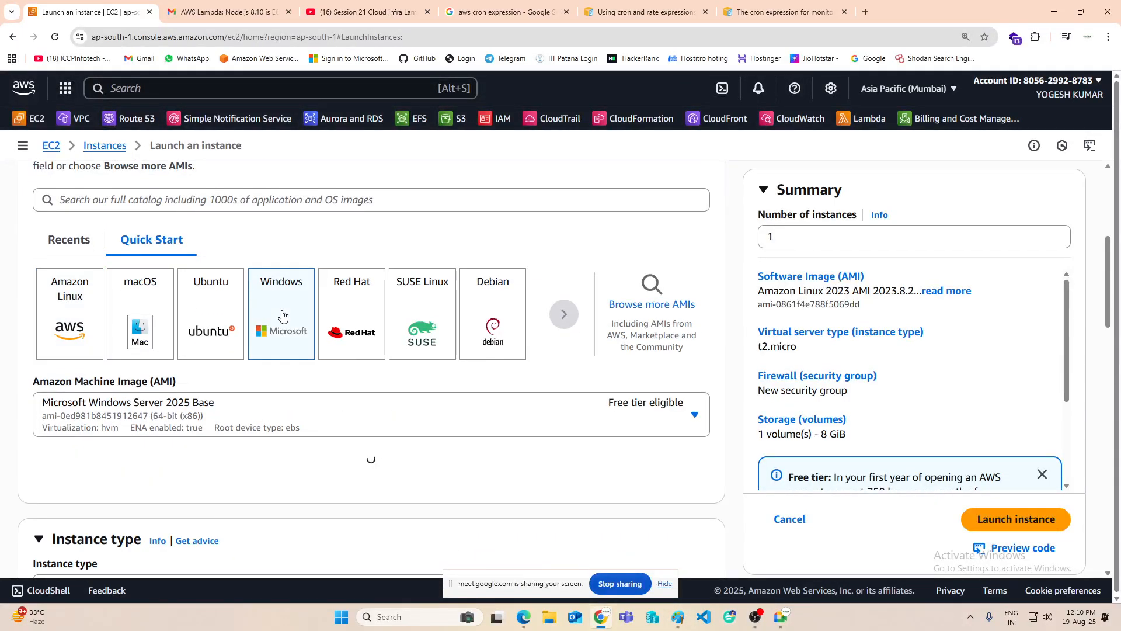
{"action": "left_click", "coordinate": [374, 429]}
{"action": "scroll", "coordinate": [389, 339], "scroll_direction": "down", "scroll_amount": 1}
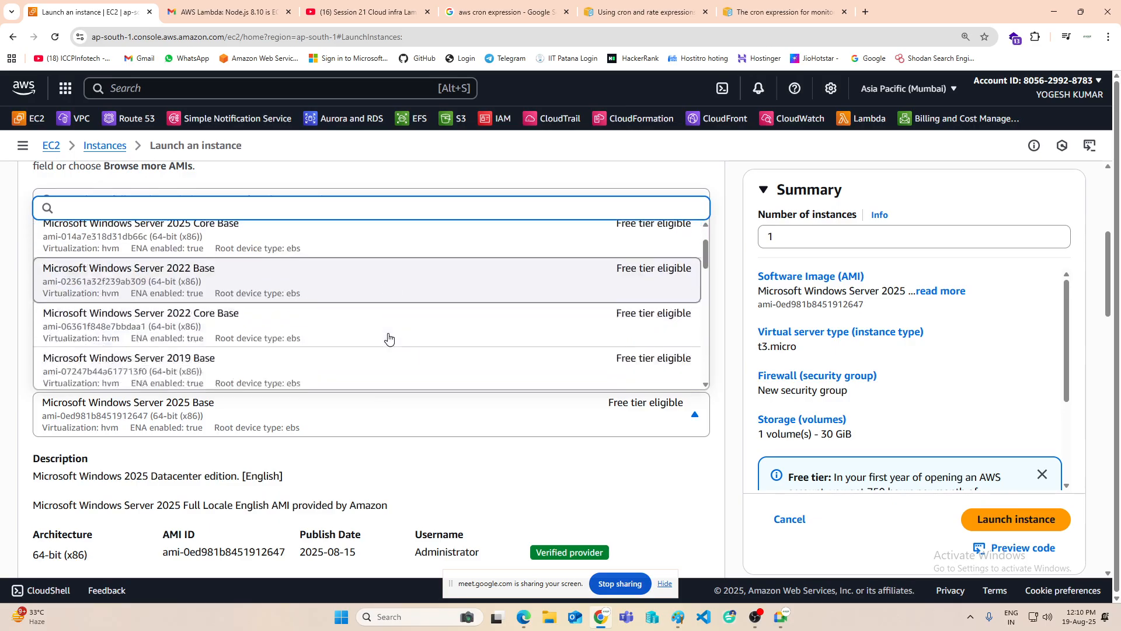
{"action": "scroll", "coordinate": [389, 338], "scroll_direction": "down", "scroll_amount": 3}
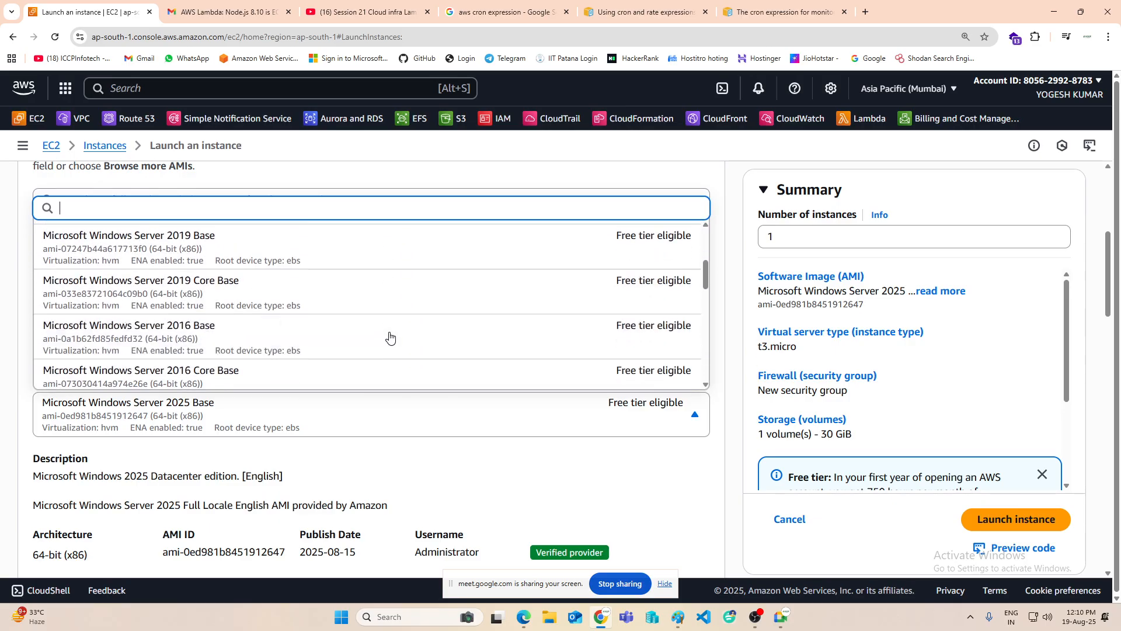
{"action": "left_click", "coordinate": [275, 328]}
Step: Create an RSA key pair named vm1key1 in .pem format for logging in to the instance
{"action": "scroll", "coordinate": [426, 438], "scroll_direction": "down", "scroll_amount": 4}
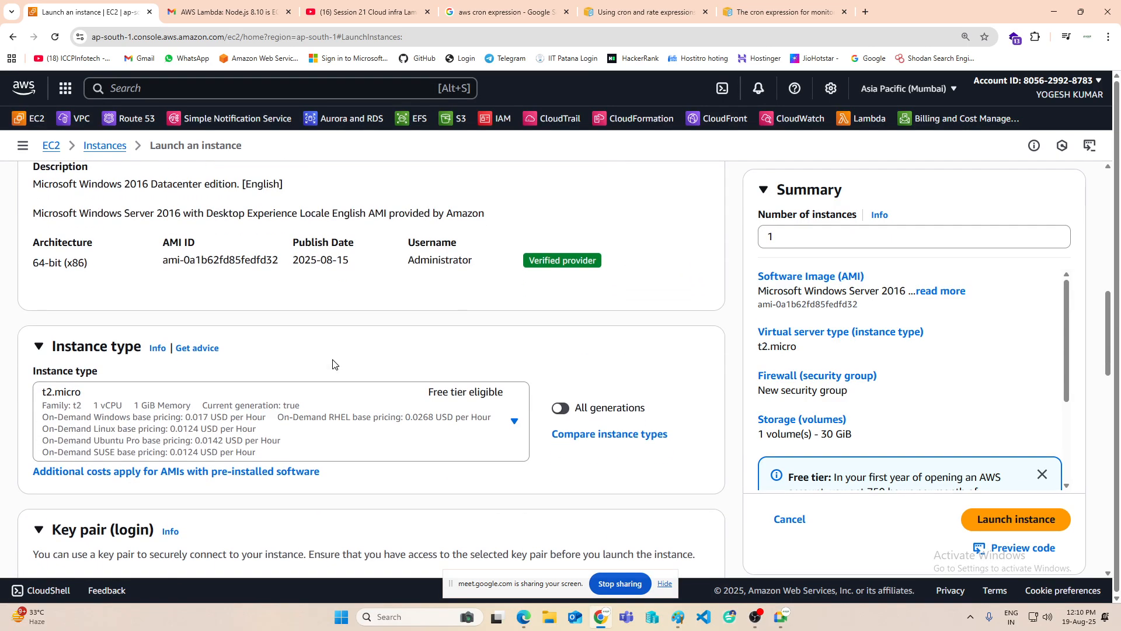
{"action": "scroll", "coordinate": [332, 363], "scroll_direction": "up", "scroll_amount": 3}
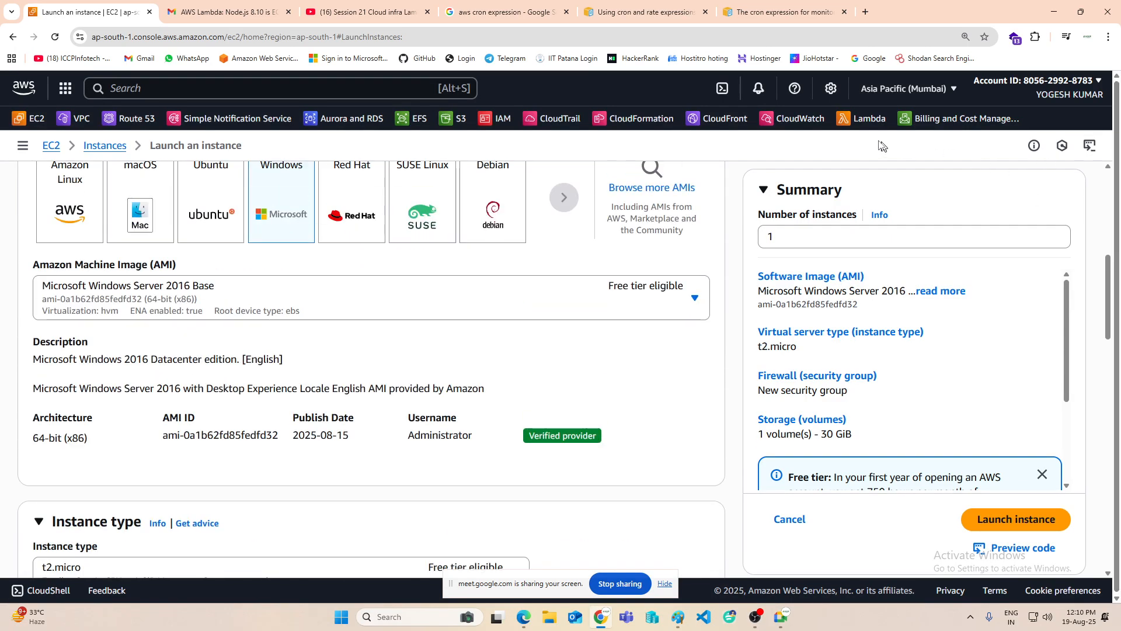
{"action": "scroll", "coordinate": [941, 200], "scroll_direction": "up", "scroll_amount": 3}
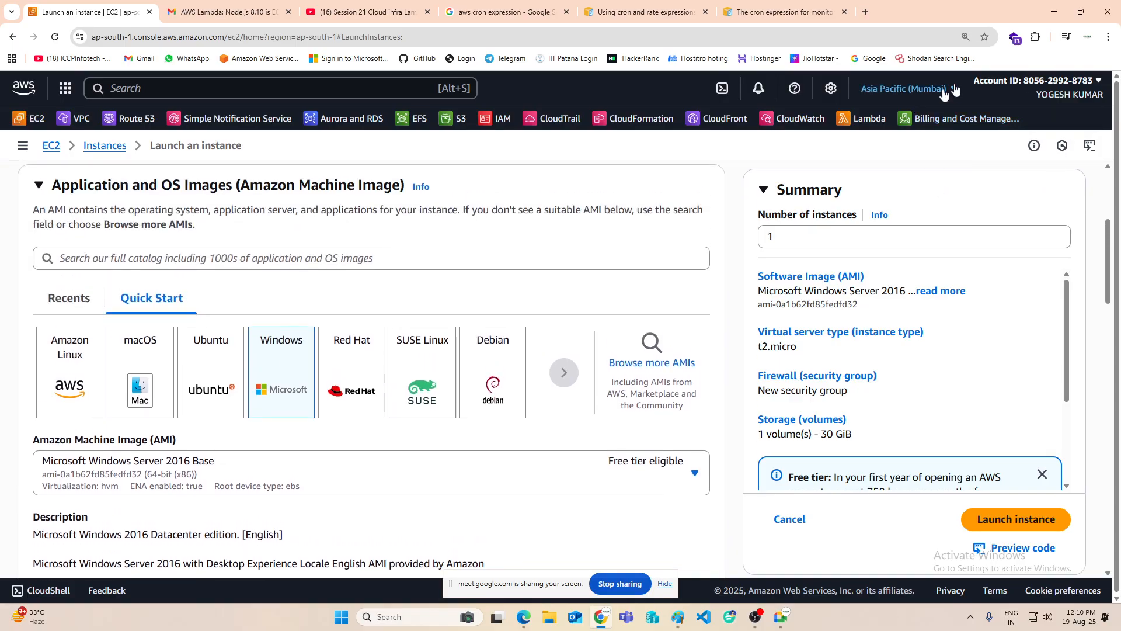
{"action": "scroll", "coordinate": [140, 371], "scroll_direction": "down", "scroll_amount": 4}
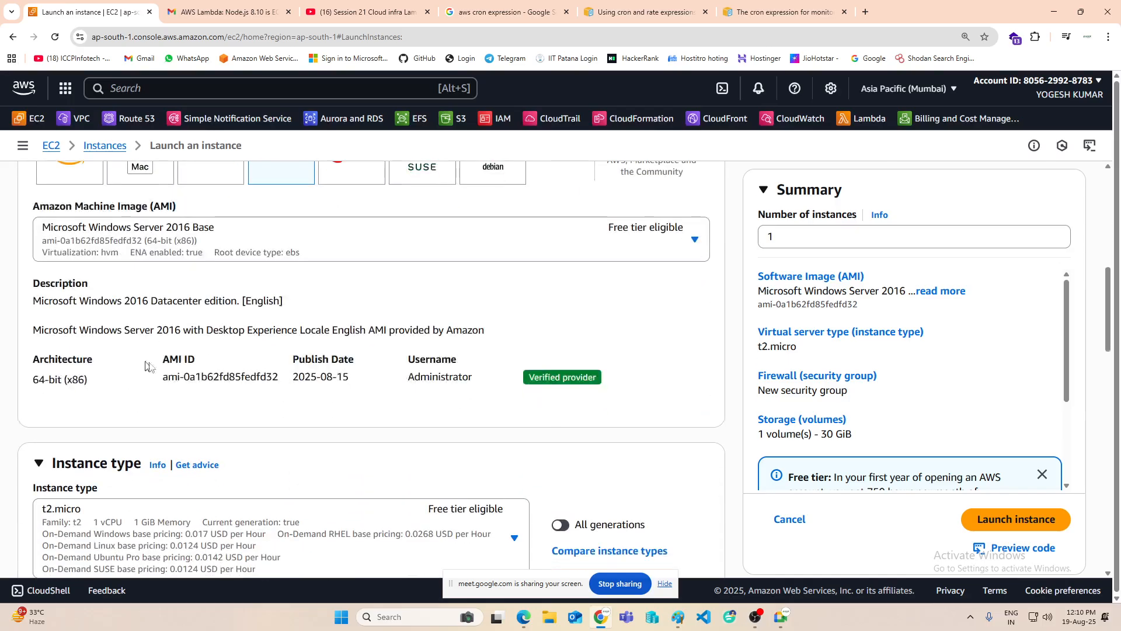
{"action": "scroll", "coordinate": [140, 251], "scroll_direction": "down", "scroll_amount": 4}
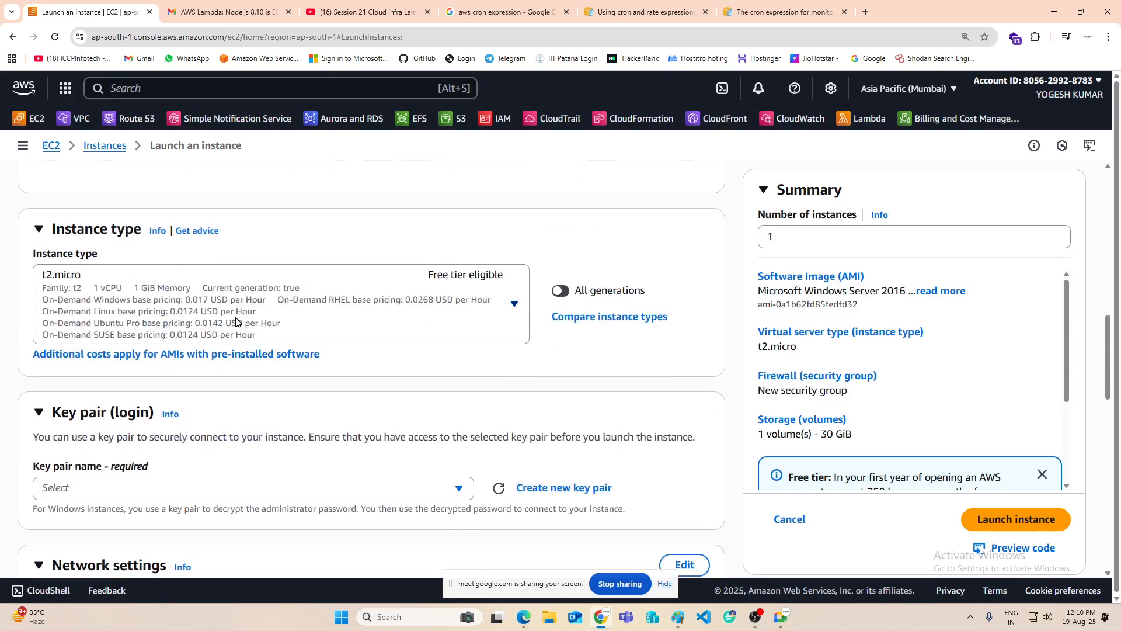
{"action": "scroll", "coordinate": [236, 321], "scroll_direction": "down", "scroll_amount": 3}
{"action": "left_click", "coordinate": [538, 314]}
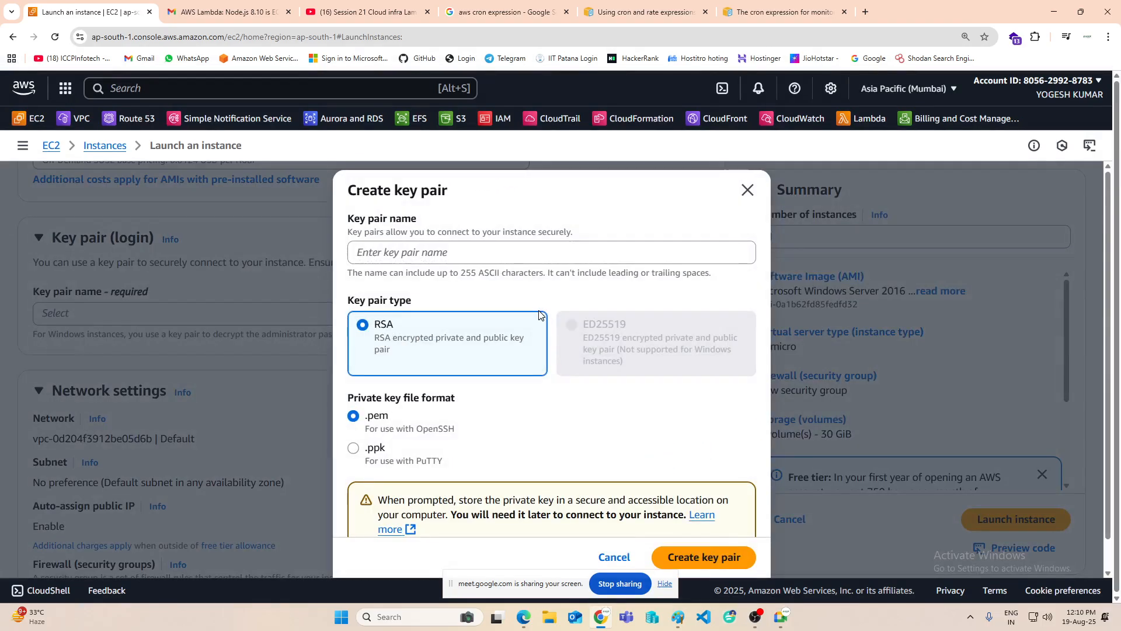
{"action": "left_click", "coordinate": [413, 253]}
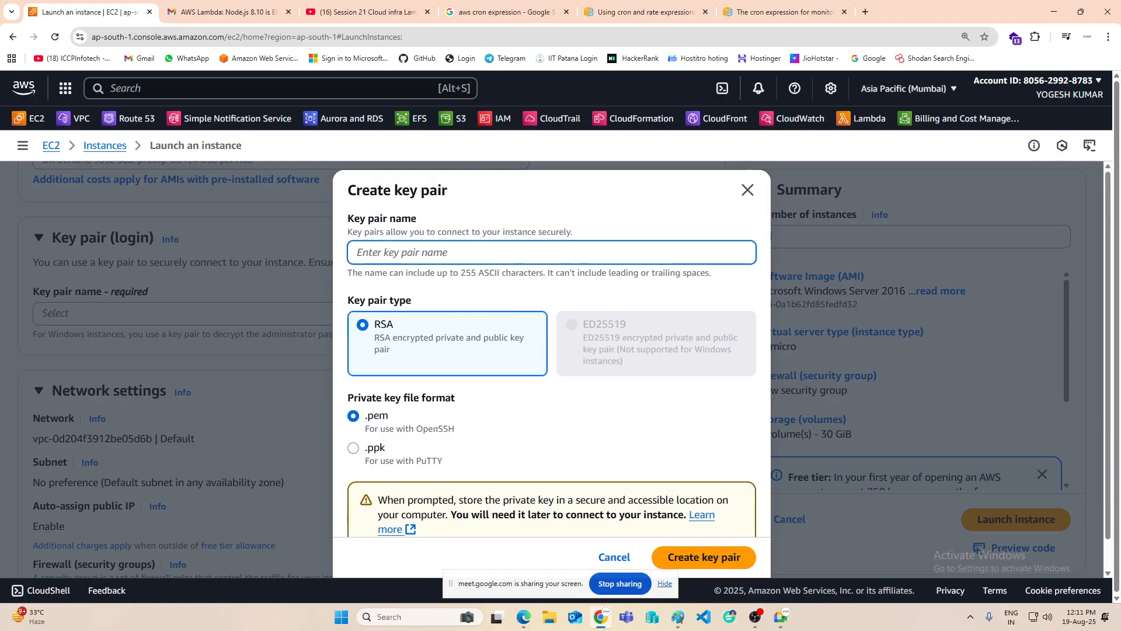
{"action": "type", "text": "vm1key1"}
{"action": "left_click", "coordinate": [682, 558]}
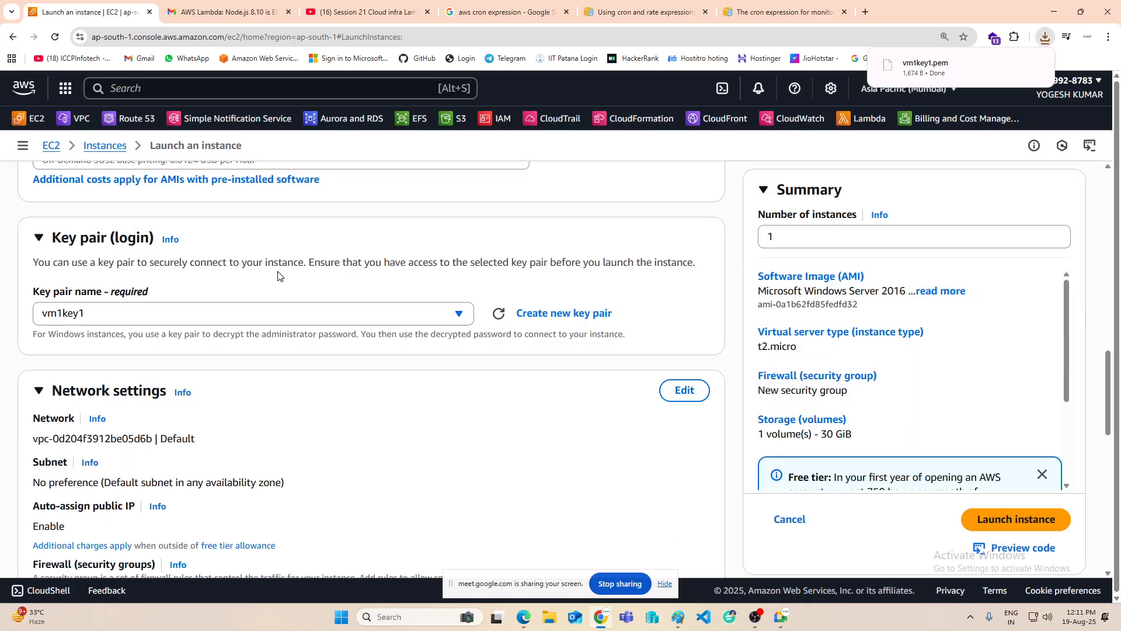
Step: Open the network settings for editing and set the new security group's name to vm1-sg
{"action": "scroll", "coordinate": [205, 367], "scroll_direction": "down", "scroll_amount": 3}
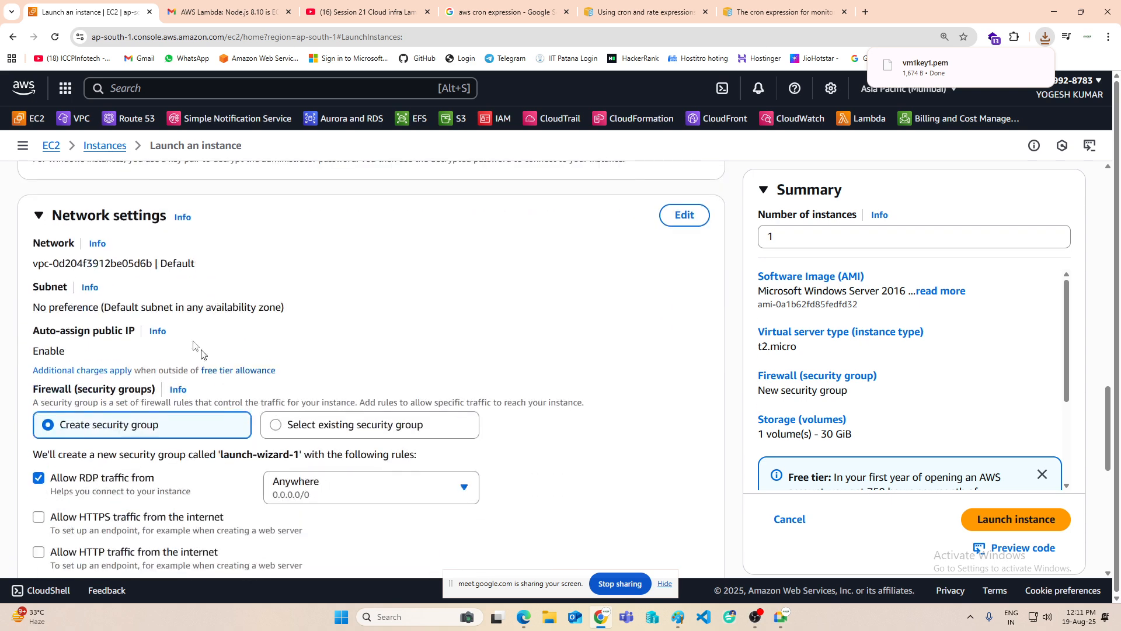
{"action": "left_click", "coordinate": [677, 225]}
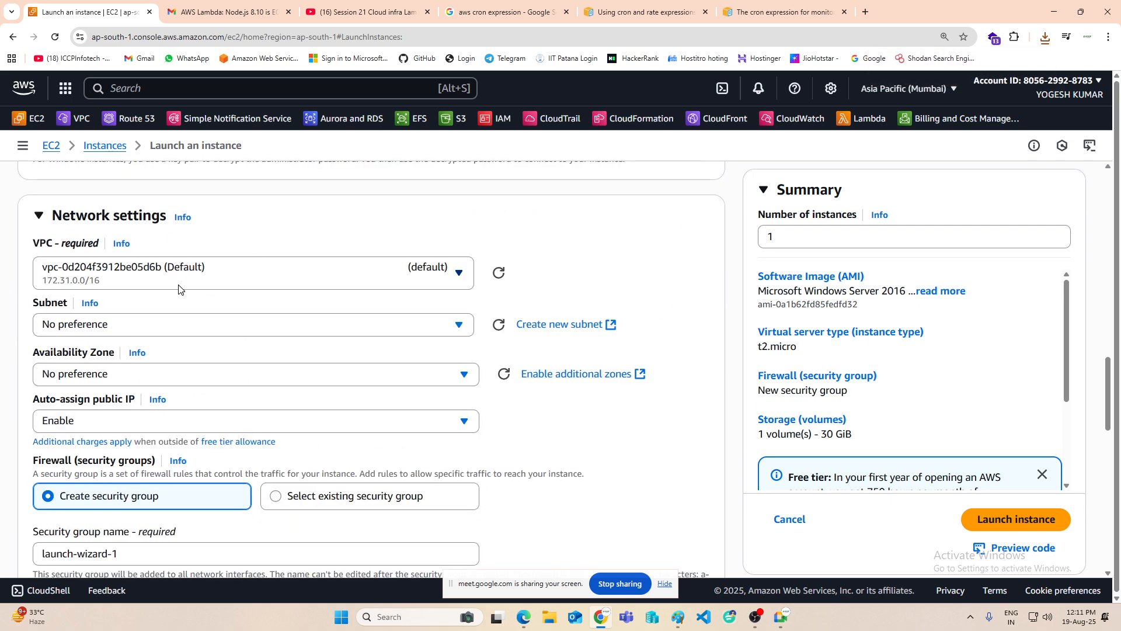
{"action": "scroll", "coordinate": [316, 415], "scroll_direction": "down", "scroll_amount": 3}
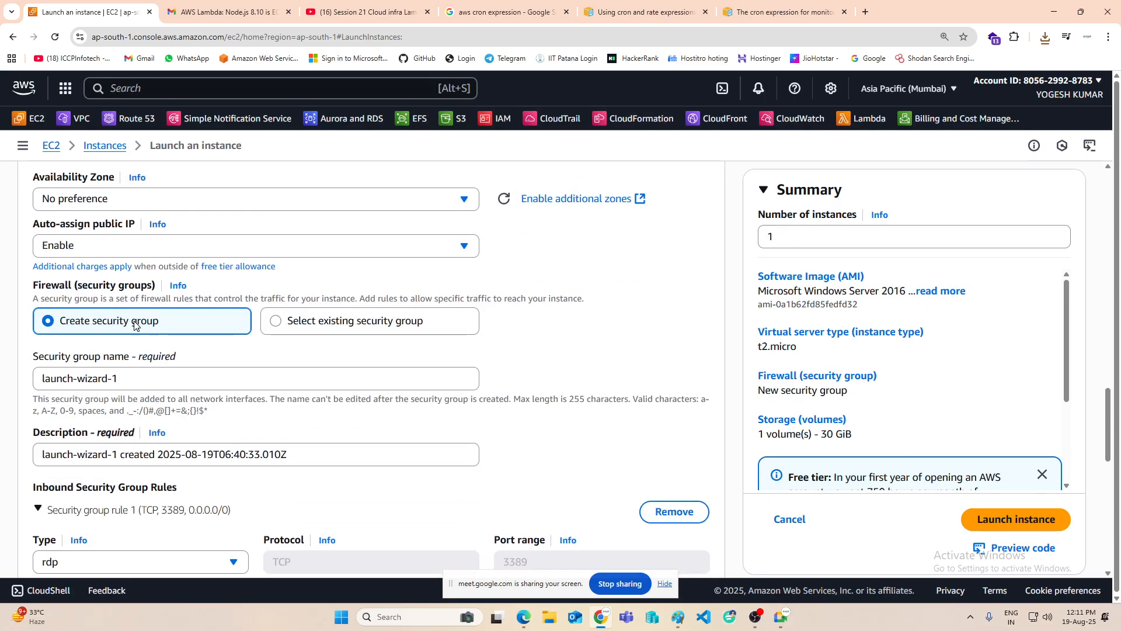
{"action": "left_click_drag", "start_coordinate": [179, 380], "coordinate": [2, 368]}
{"action": "type", "text": "vm1-sg"}
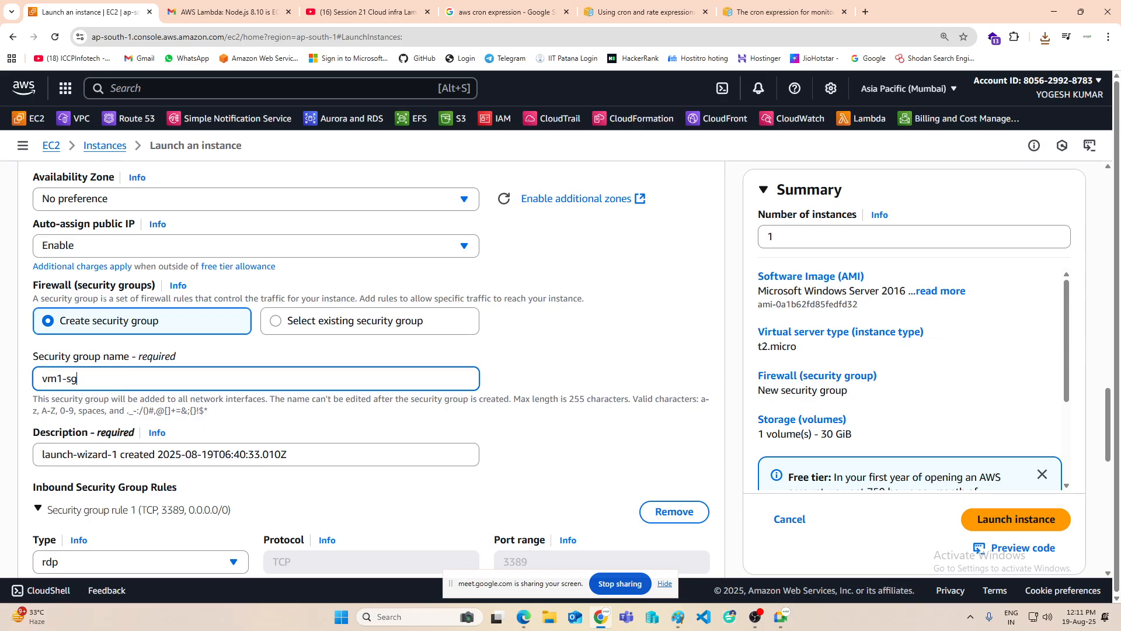
{"action": "key", "text": "Tab"}
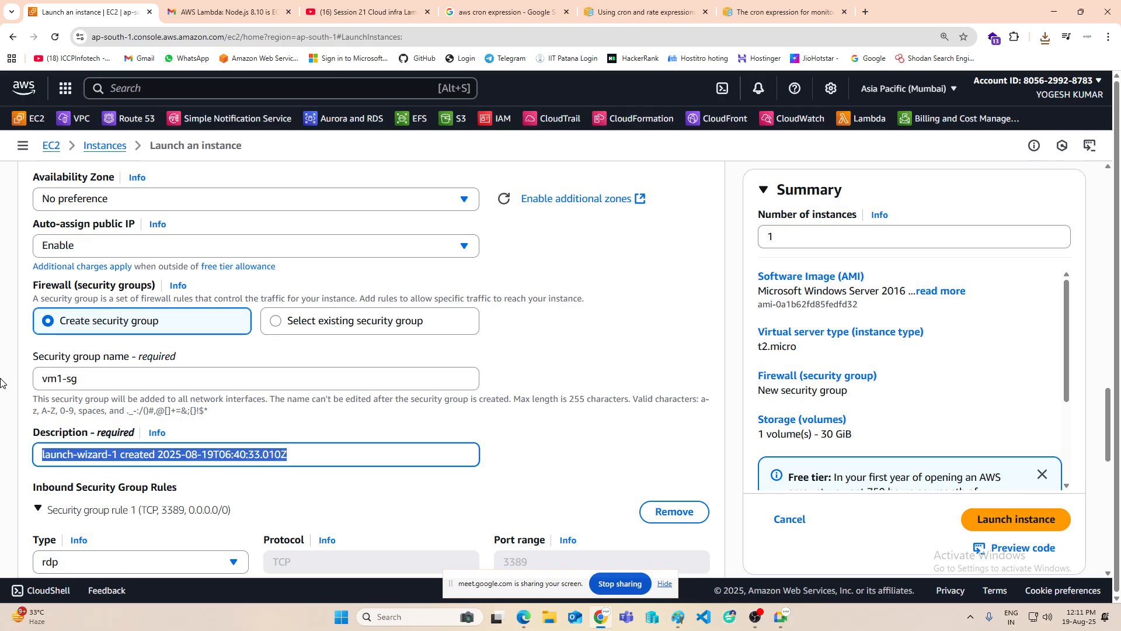
Step: Describe the security group as all-traffic and set its inbound rule type to All traffic
{"action": "type", "text": "all-tr"}
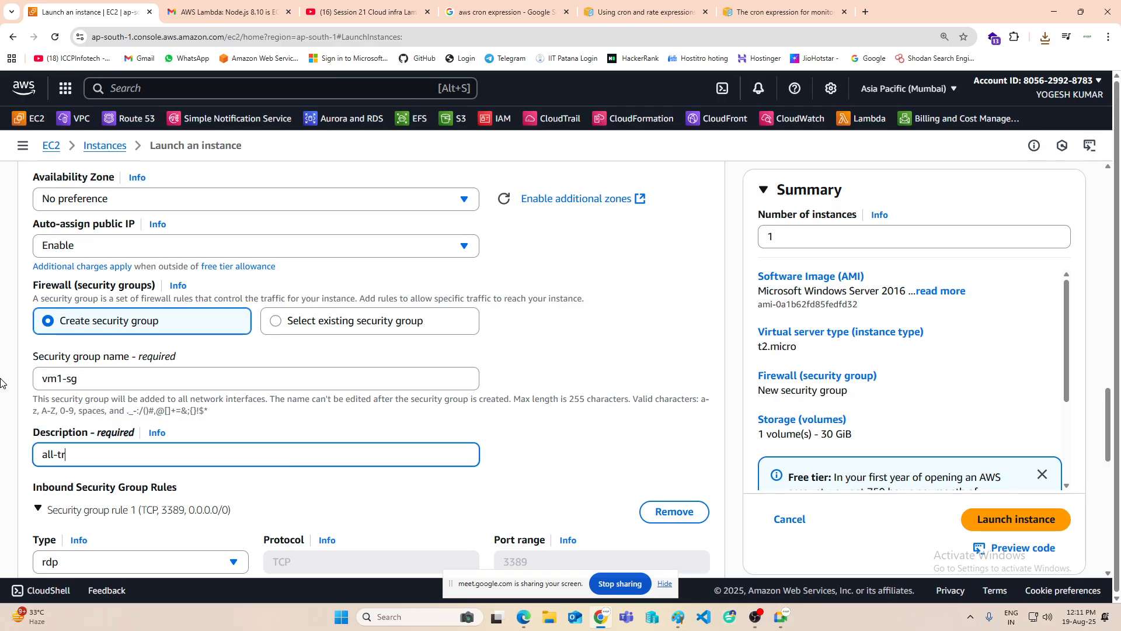
{"action": "type", "text": "affic"}
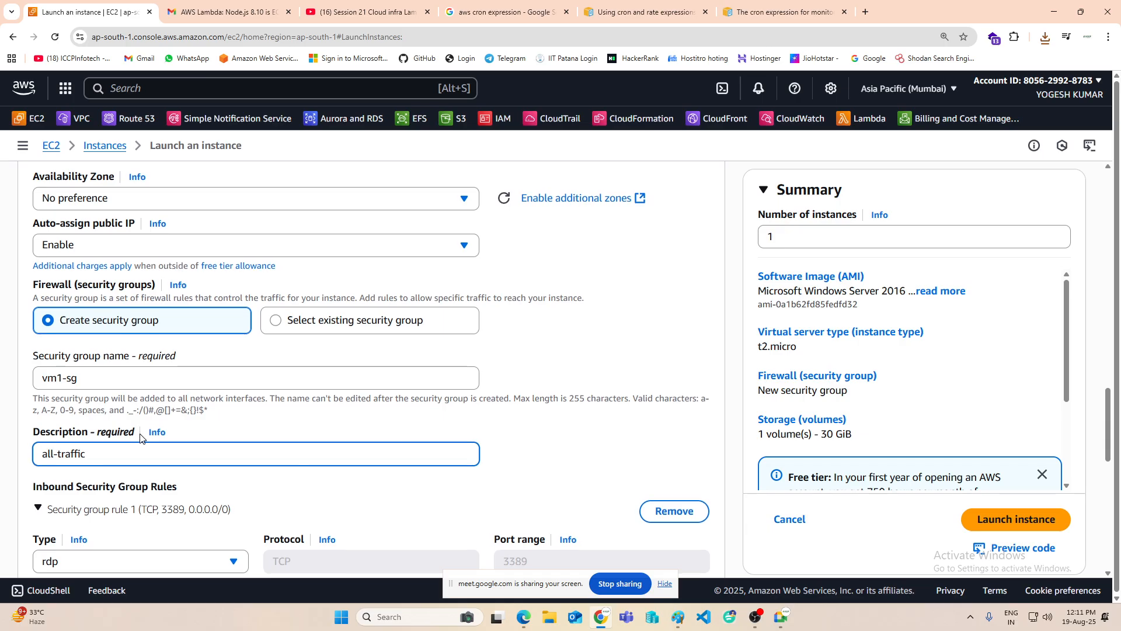
{"action": "scroll", "coordinate": [143, 427], "scroll_direction": "down", "scroll_amount": 3}
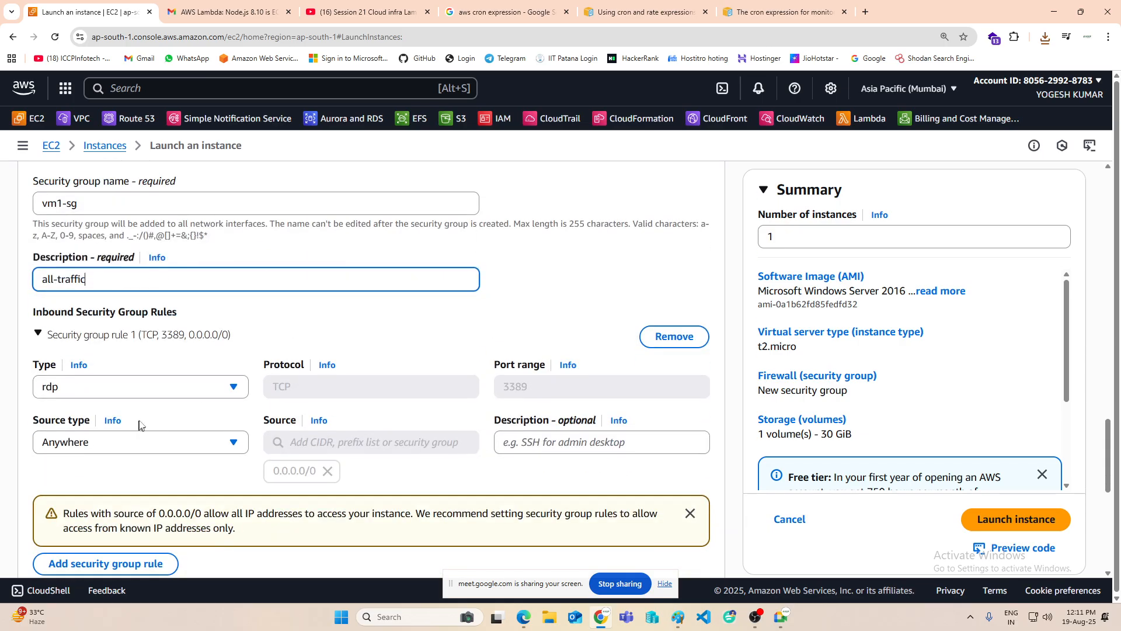
{"action": "left_click", "coordinate": [218, 389]}
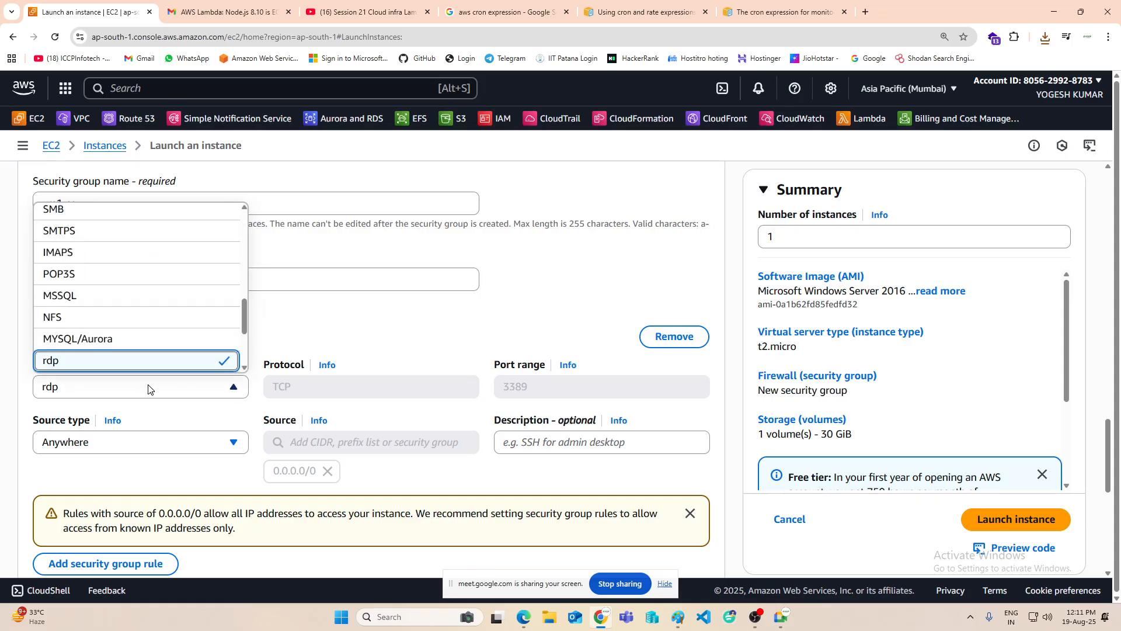
{"action": "scroll", "coordinate": [118, 366], "scroll_direction": "down", "scroll_amount": 4}
{"action": "scroll", "coordinate": [138, 305], "scroll_direction": "down", "scroll_amount": 2}
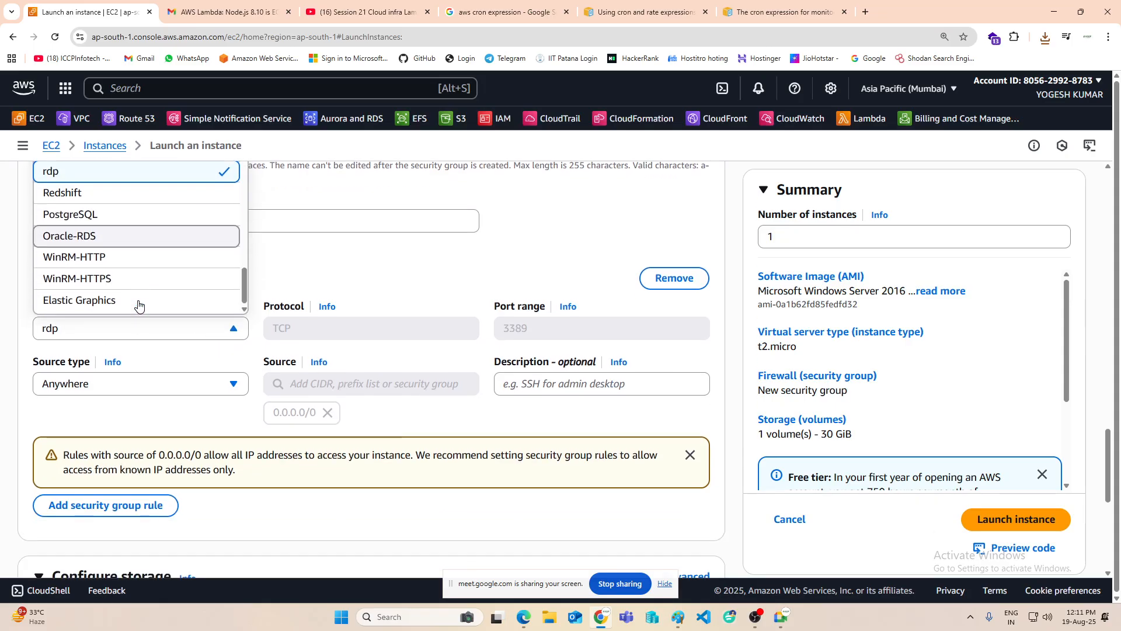
{"action": "scroll", "coordinate": [138, 305], "scroll_direction": "up", "scroll_amount": 4}
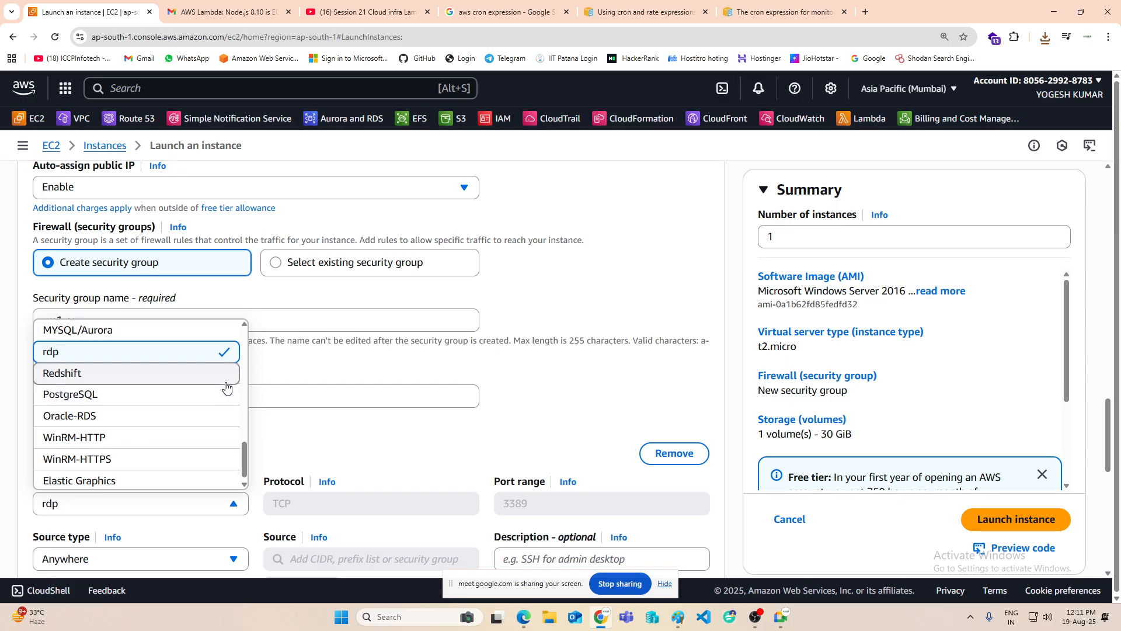
{"action": "scroll", "coordinate": [193, 420], "scroll_direction": "down", "scroll_amount": 1}
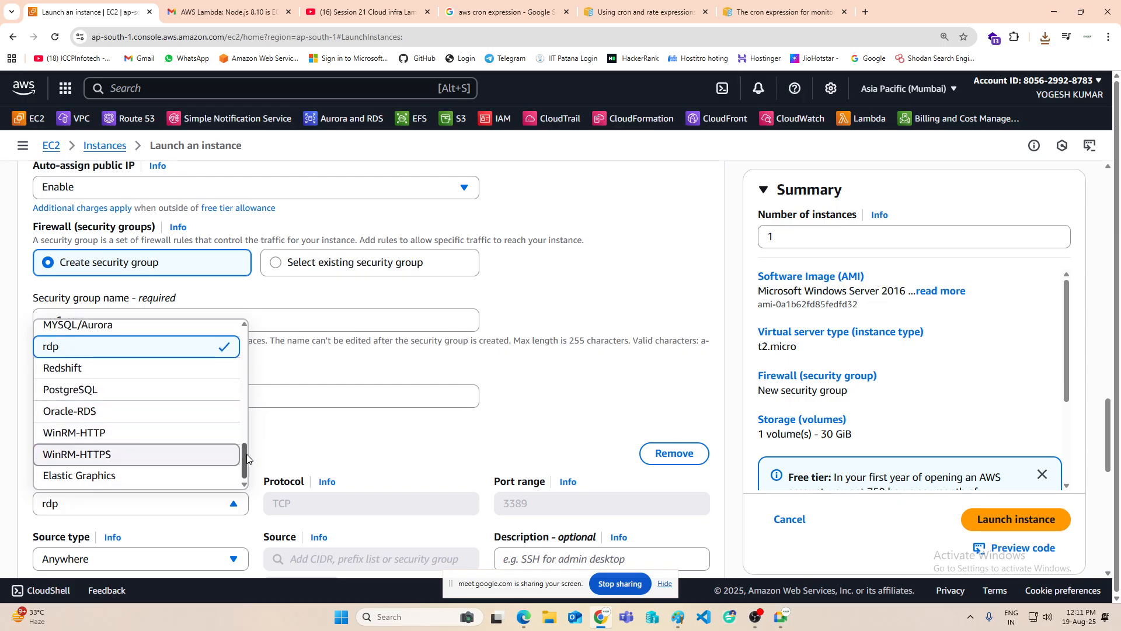
{"action": "left_click_drag", "start_coordinate": [244, 452], "coordinate": [244, 359]}
{"action": "scroll", "coordinate": [102, 416], "scroll_direction": "down", "scroll_amount": 4}
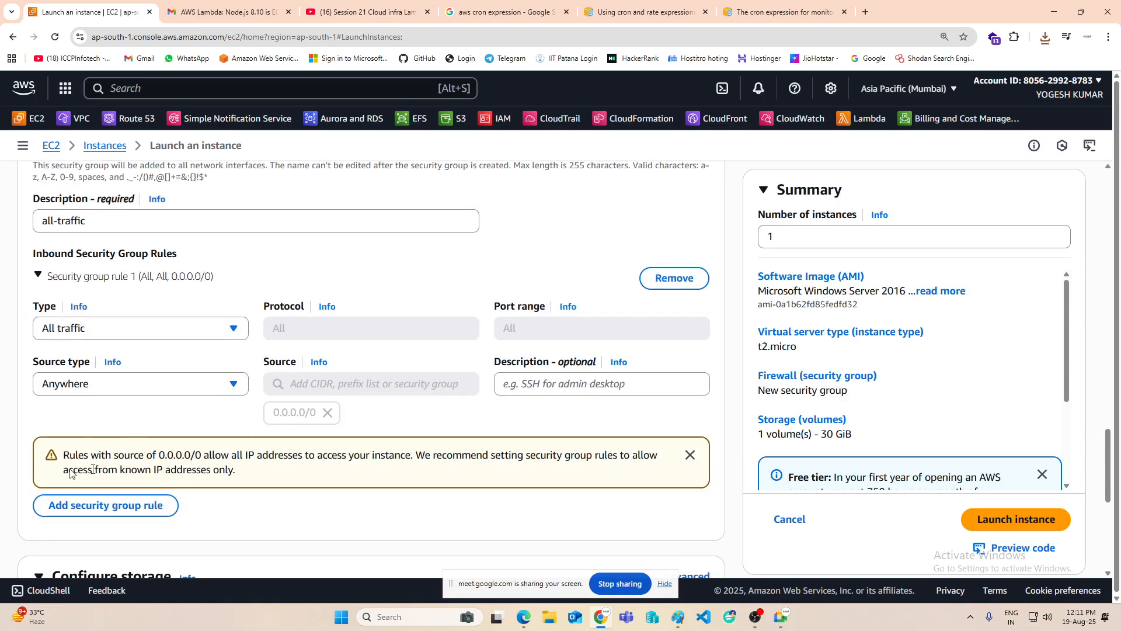
Step: Launch the instance and open the instances list to review vm1's details up to the Monitoring column
{"action": "left_click", "coordinate": [996, 524]}
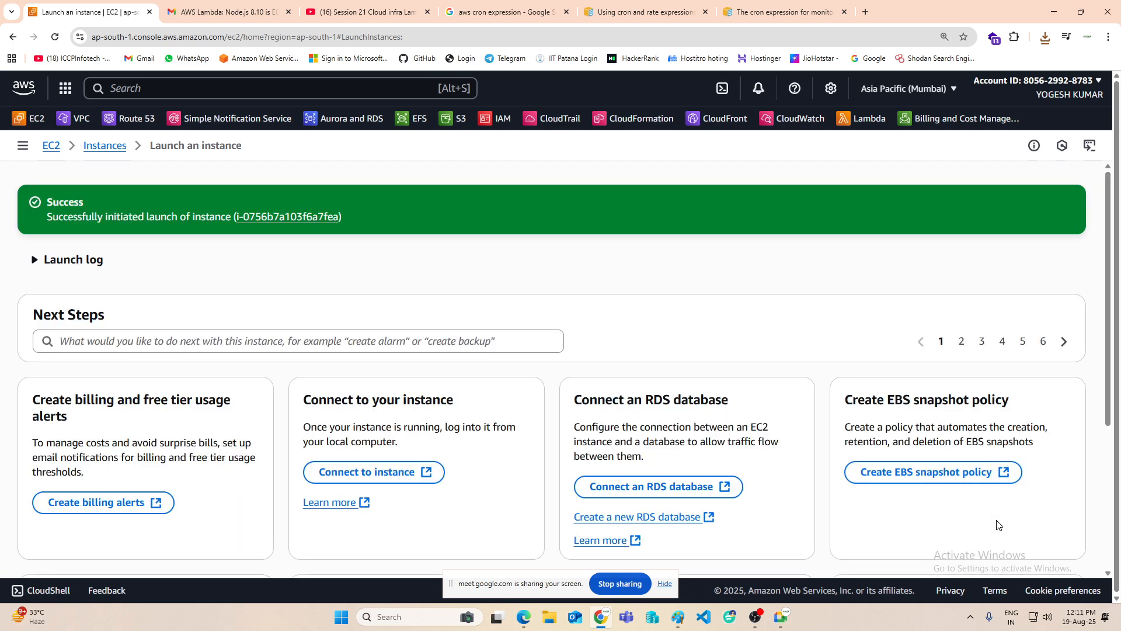
{"action": "left_click", "coordinate": [103, 146]}
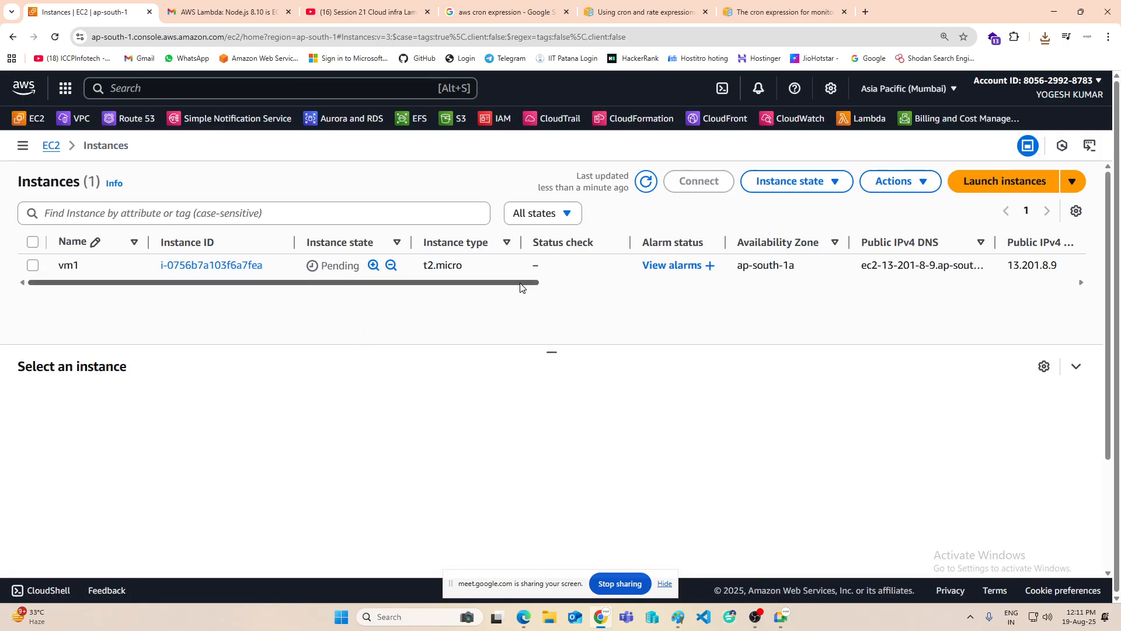
{"action": "left_click_drag", "start_coordinate": [521, 287], "coordinate": [606, 290]}
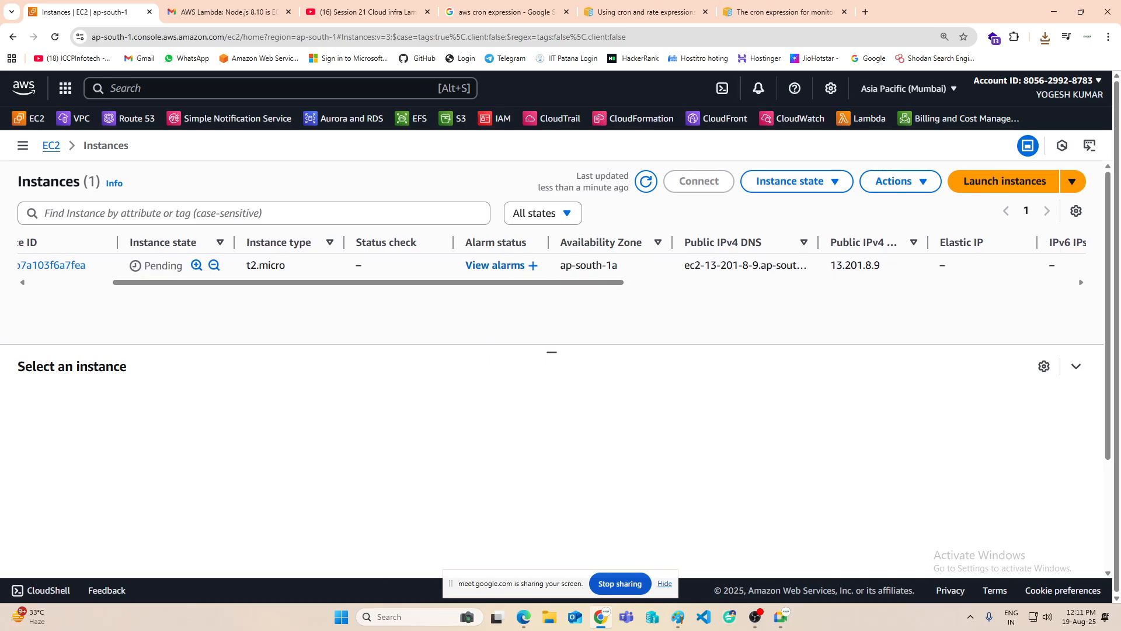
{"action": "left_click_drag", "start_coordinate": [602, 287], "coordinate": [834, 289]}
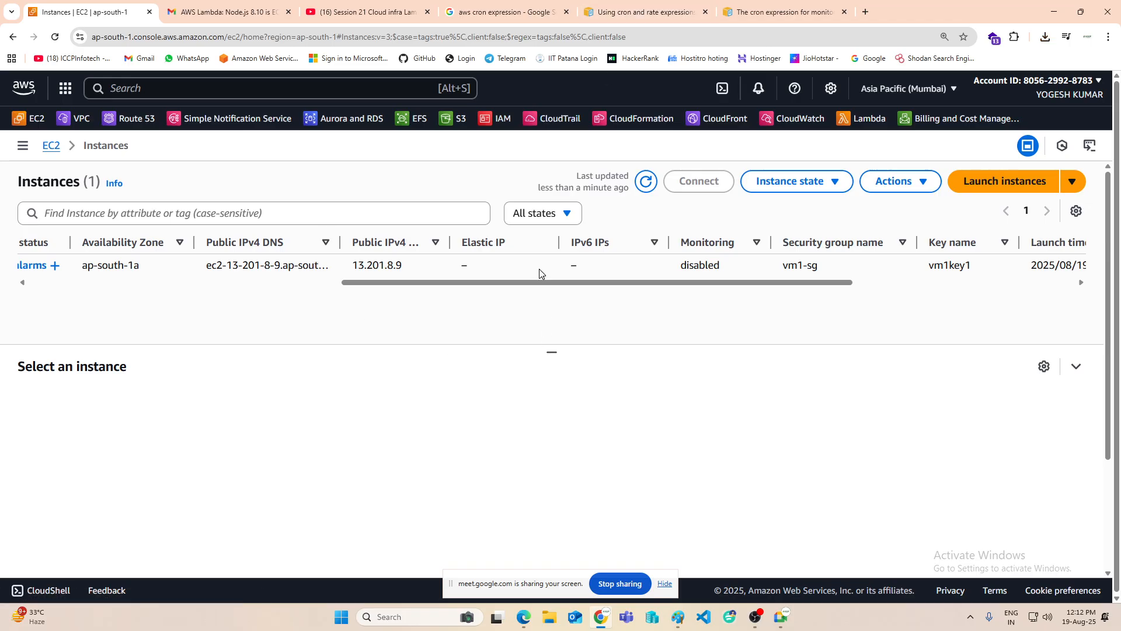
Step: Enable detailed monitoring for the vm1 instance and check its Monitoring column in the instances list
{"action": "right_click", "coordinate": [707, 266]}
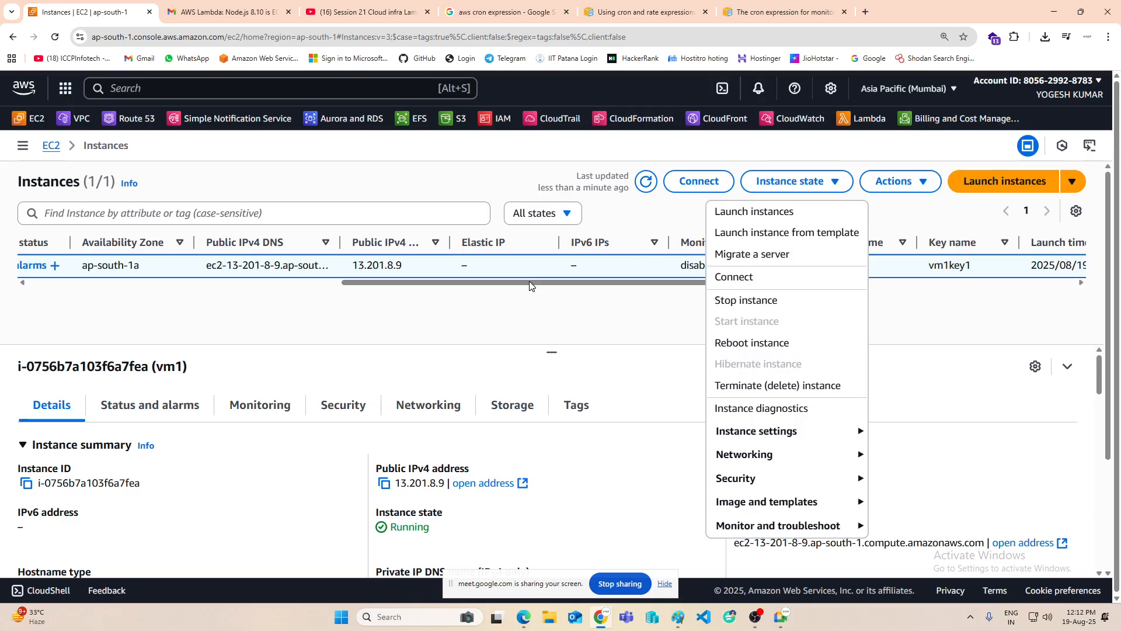
{"action": "left_click_drag", "start_coordinate": [529, 280], "coordinate": [286, 292]}
{"action": "left_click_drag", "start_coordinate": [171, 292], "coordinate": [93, 290]}
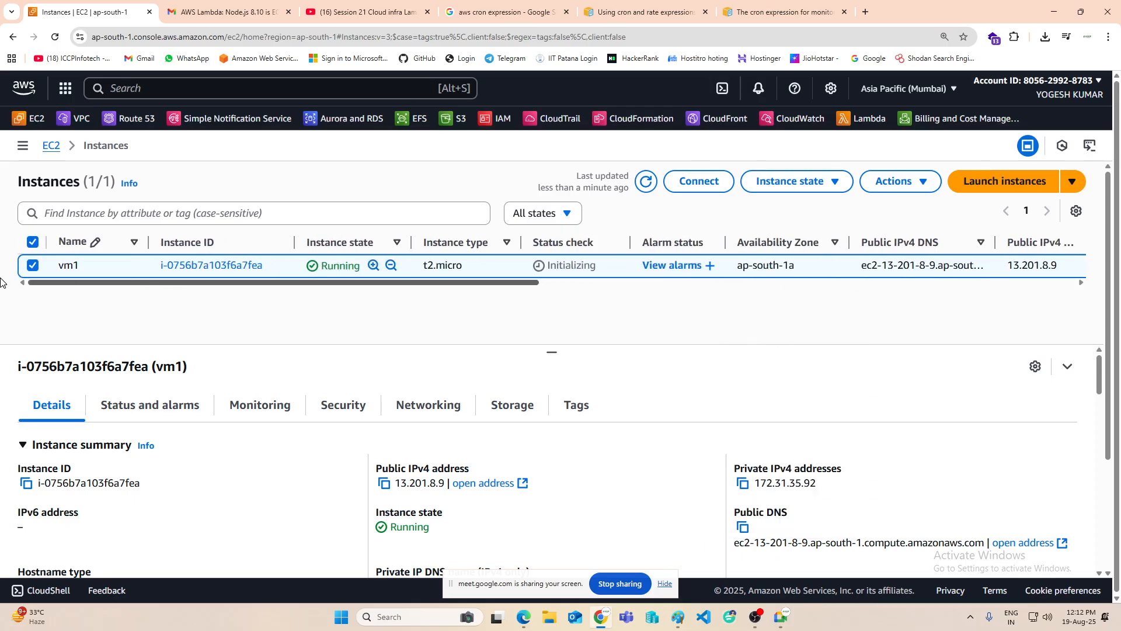
{"action": "left_click", "coordinate": [916, 185]}
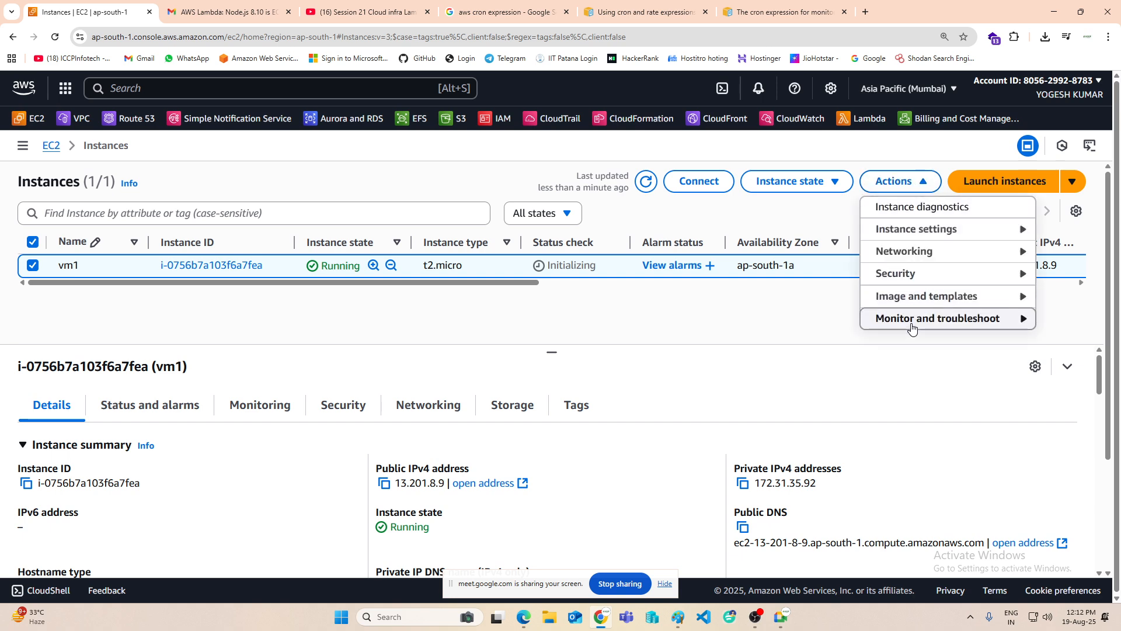
{"action": "mouse_move", "coordinate": [911, 326]}
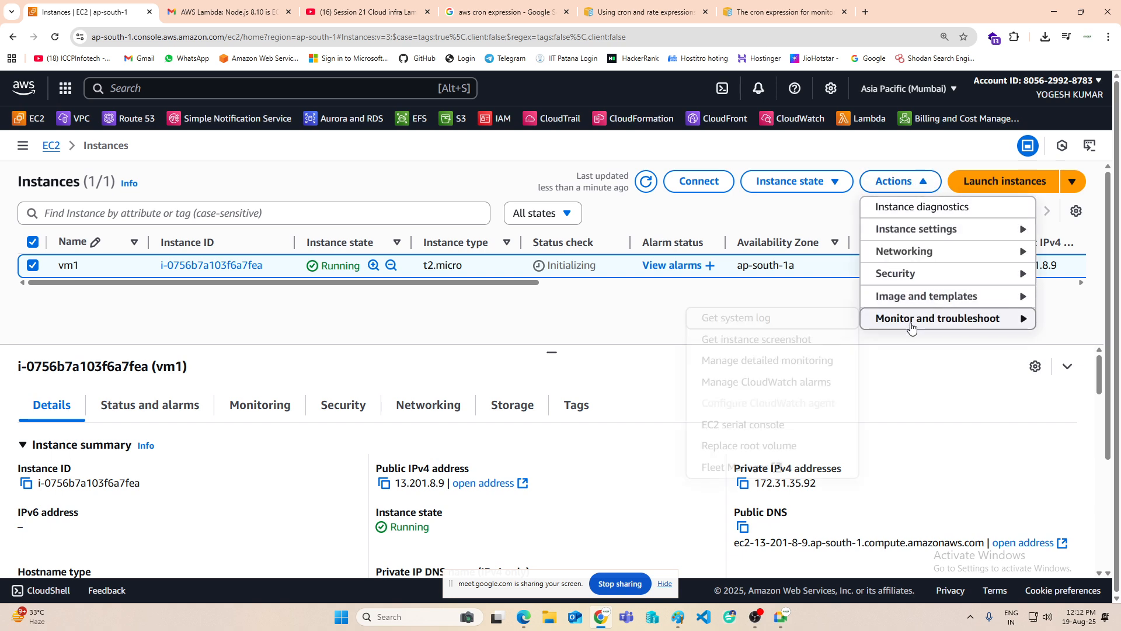
{"action": "left_click", "coordinate": [757, 366]}
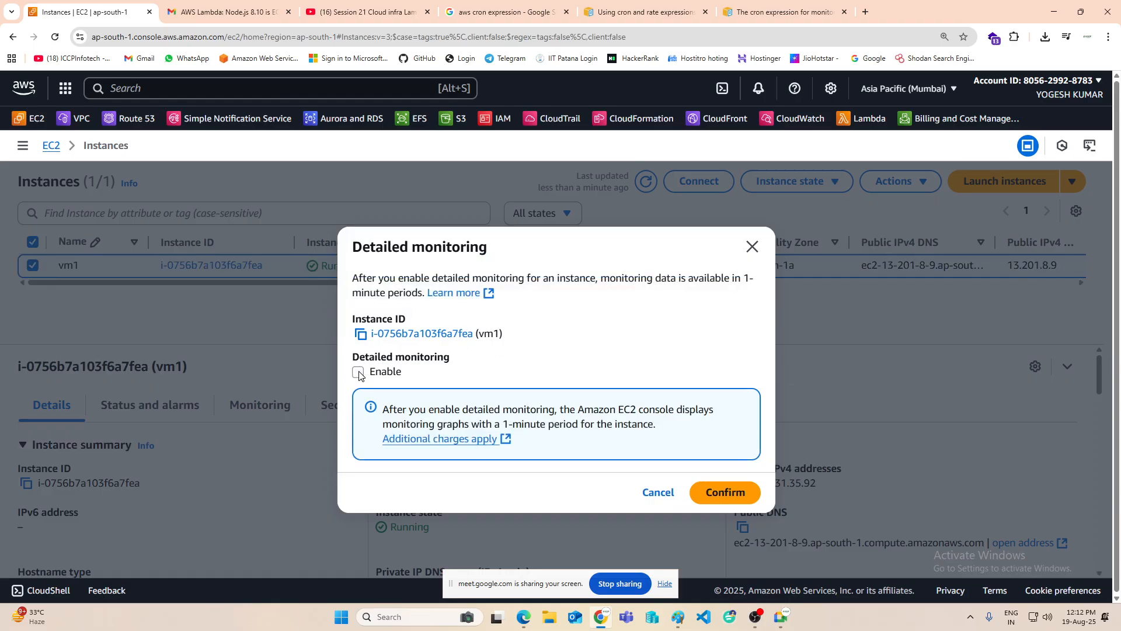
{"action": "left_click", "coordinate": [724, 491]}
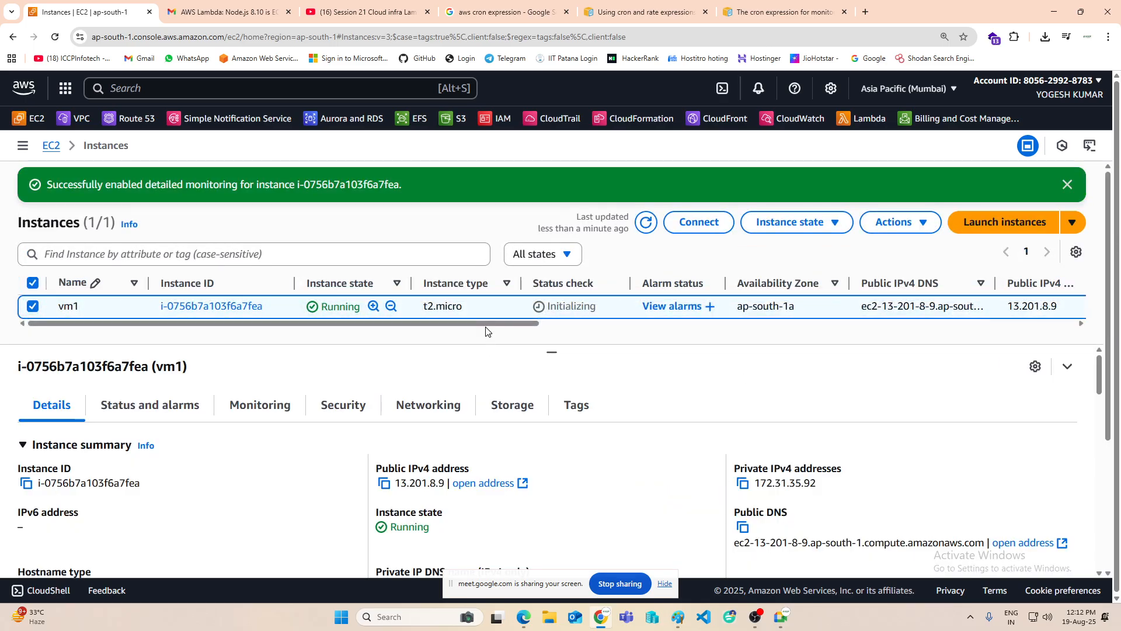
{"action": "scroll", "coordinate": [543, 334], "scroll_direction": "right", "scroll_amount": 1}
{"action": "scroll", "coordinate": [544, 334], "scroll_direction": "right", "scroll_amount": 10}
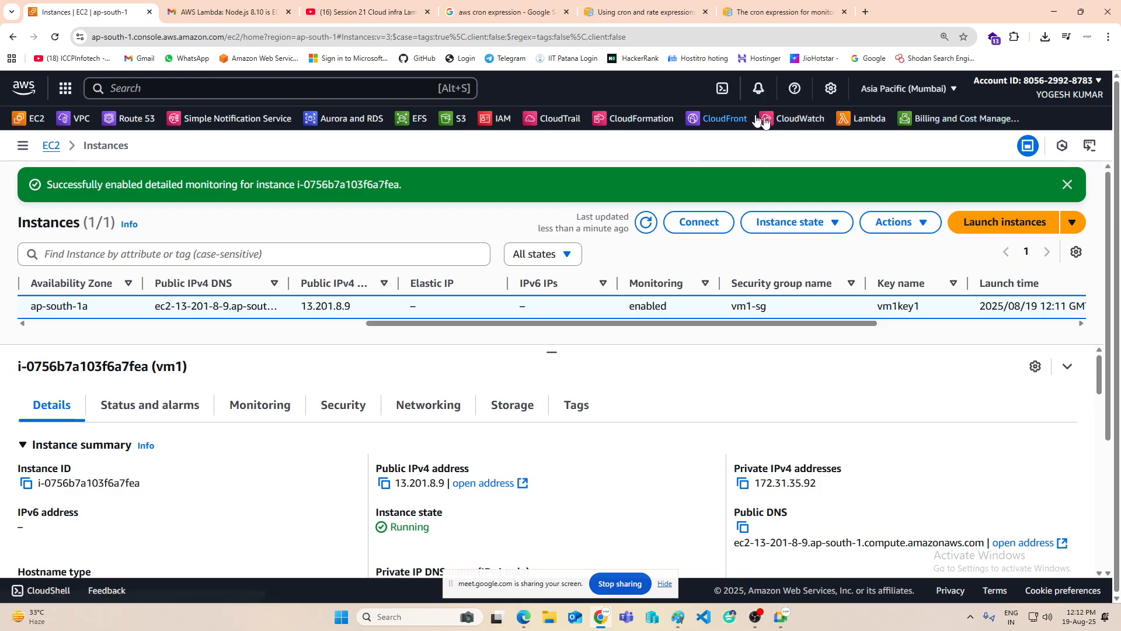
Step: Open the CloudWatch console in a new browser tab and switch to it
{"action": "right_click", "coordinate": [795, 121]}
{"action": "left_click", "coordinate": [839, 134]}
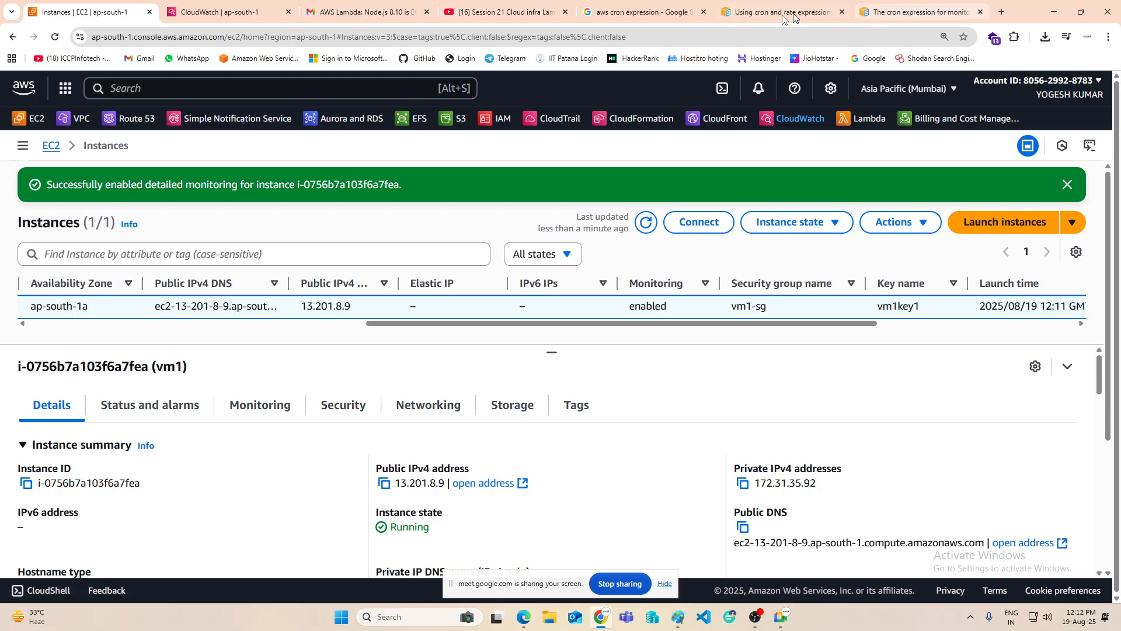
{"action": "left_click", "coordinate": [193, 12]}
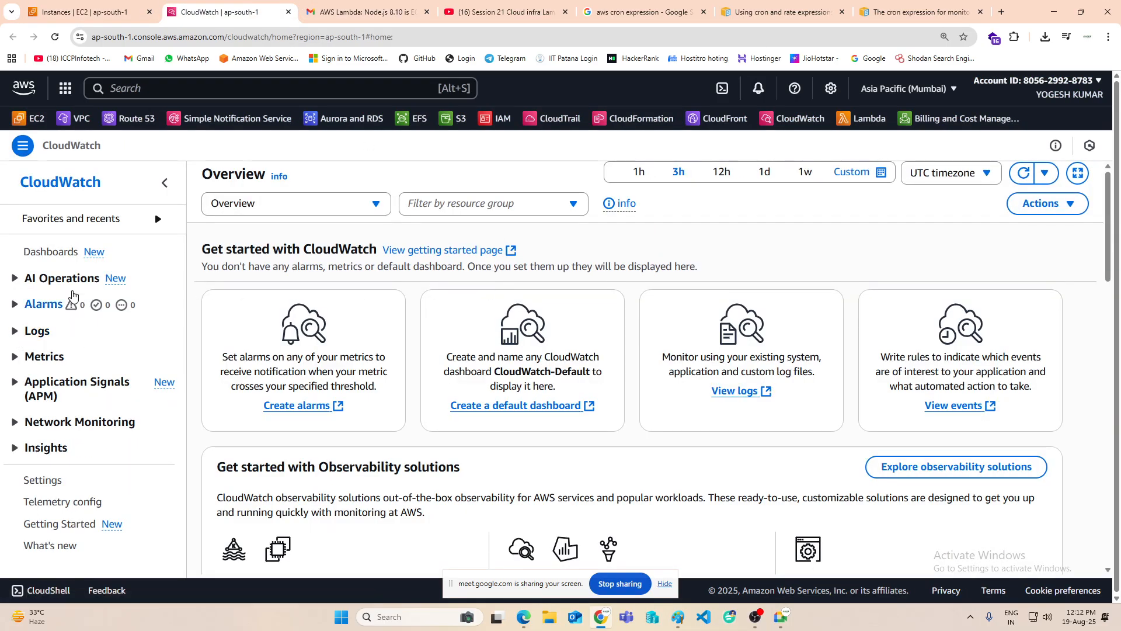
Step: Create a custom CloudWatch dashboard named vm1
{"action": "left_click", "coordinate": [49, 253]}
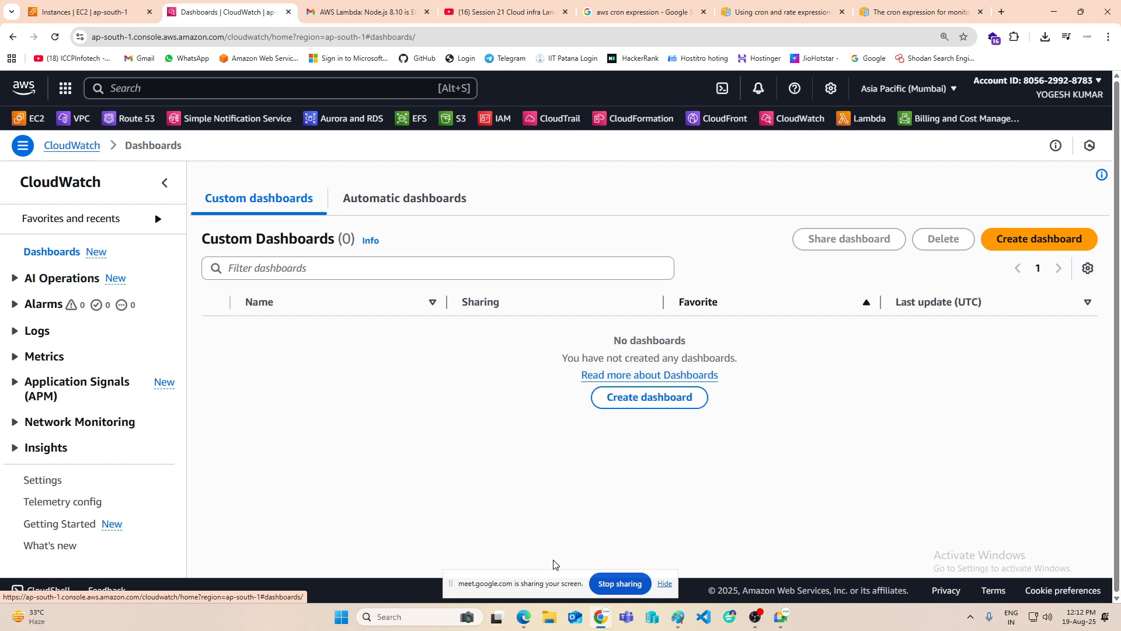
{"action": "left_click", "coordinate": [642, 398]}
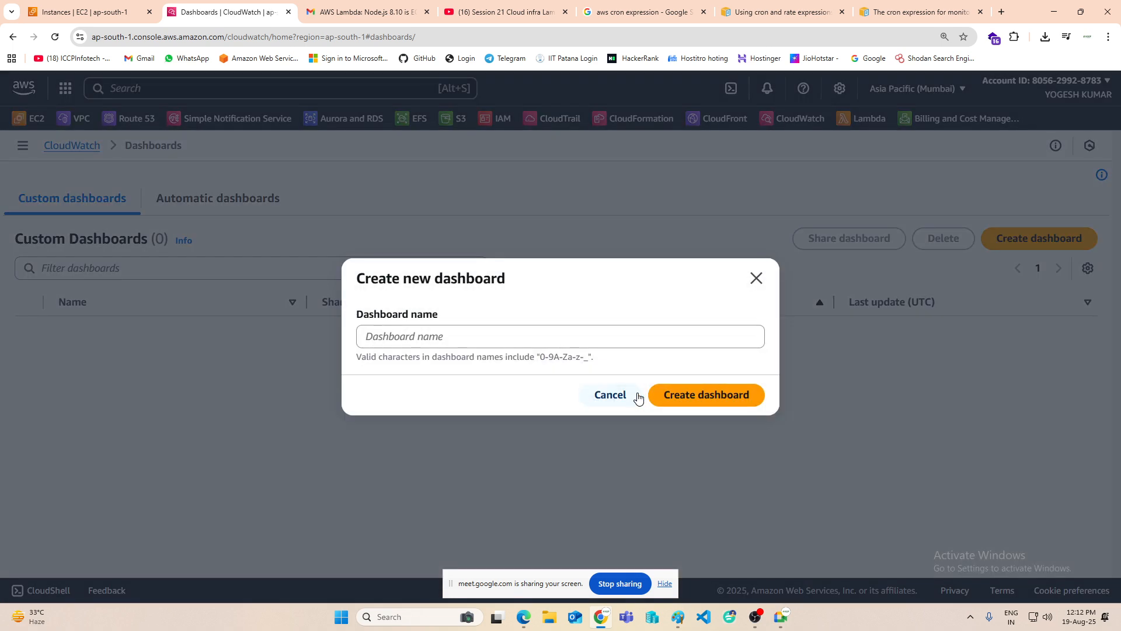
{"action": "left_click", "coordinate": [552, 340]}
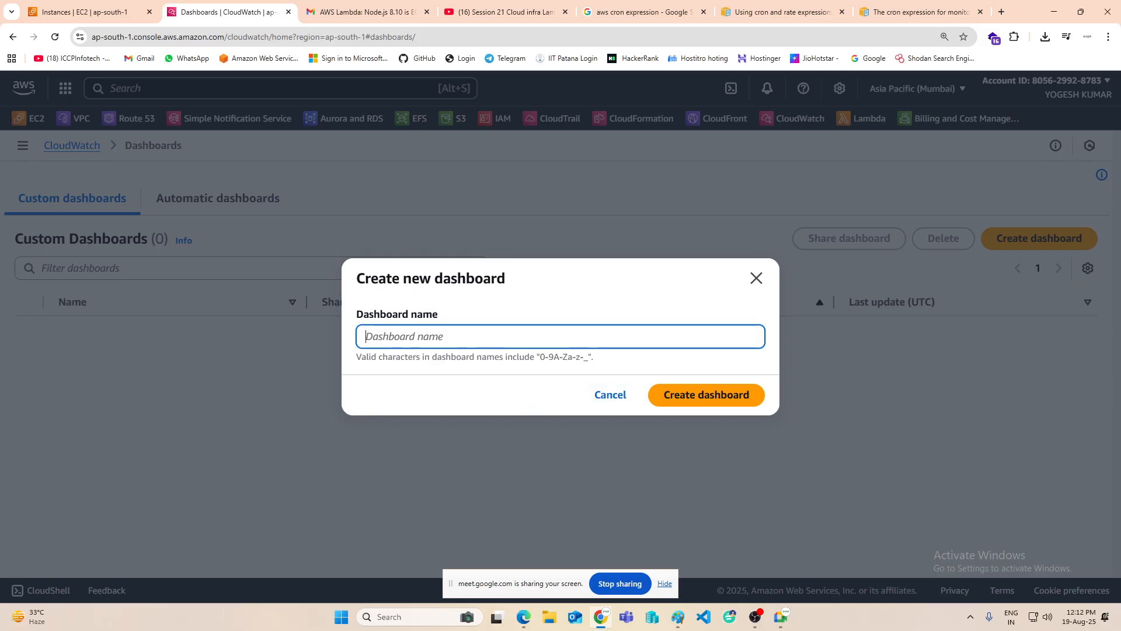
{"action": "type", "text": "vm1"}
{"action": "left_click", "coordinate": [666, 396]}
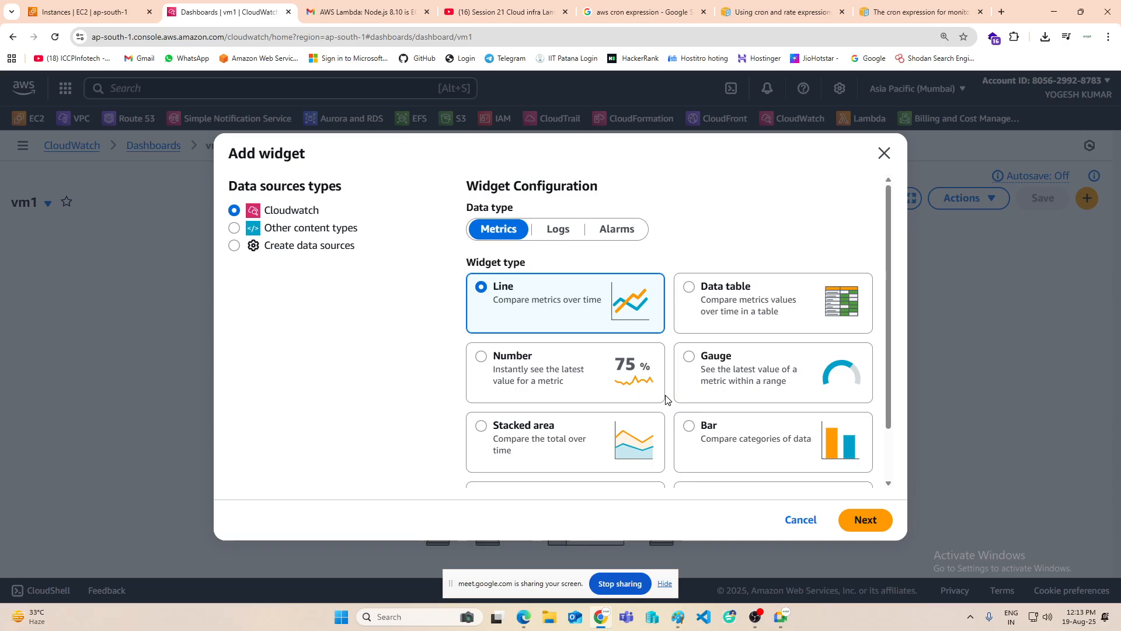
Step: Add a Number widget based on CloudWatch metrics and browse to the EC2 per-instance metrics
{"action": "left_click", "coordinate": [519, 361]}
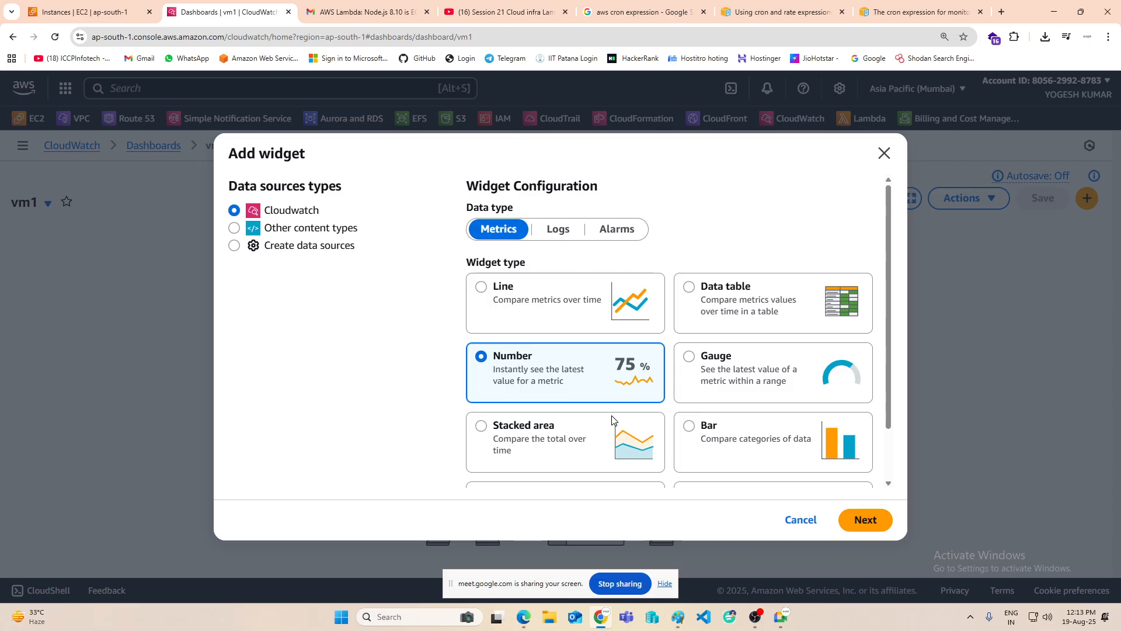
{"action": "left_click", "coordinate": [881, 519]}
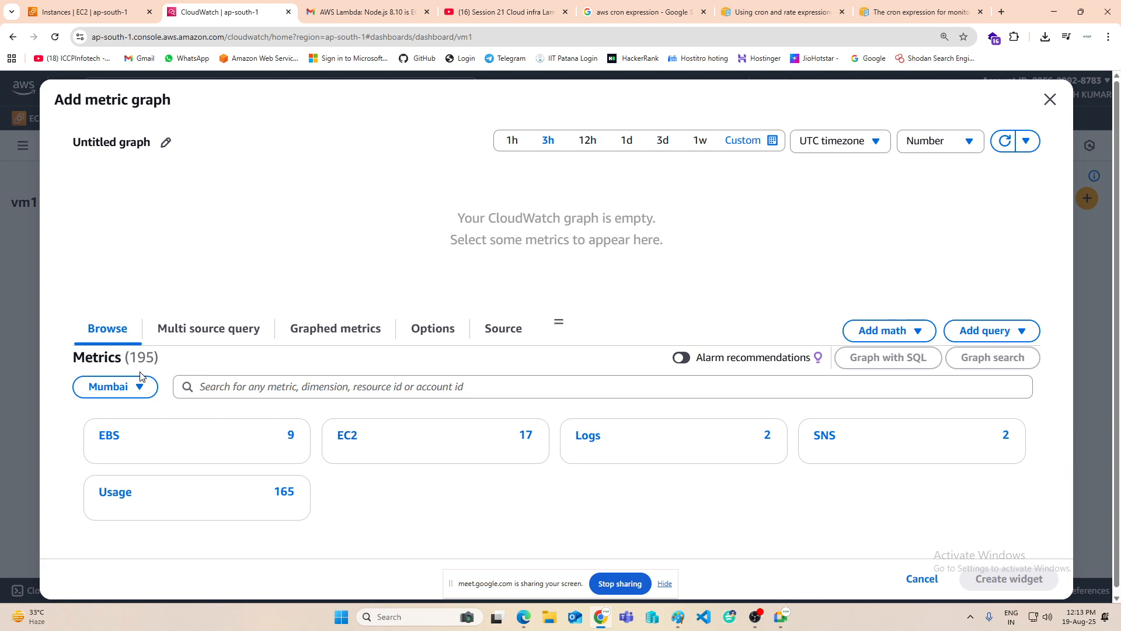
{"action": "left_click", "coordinate": [355, 443]}
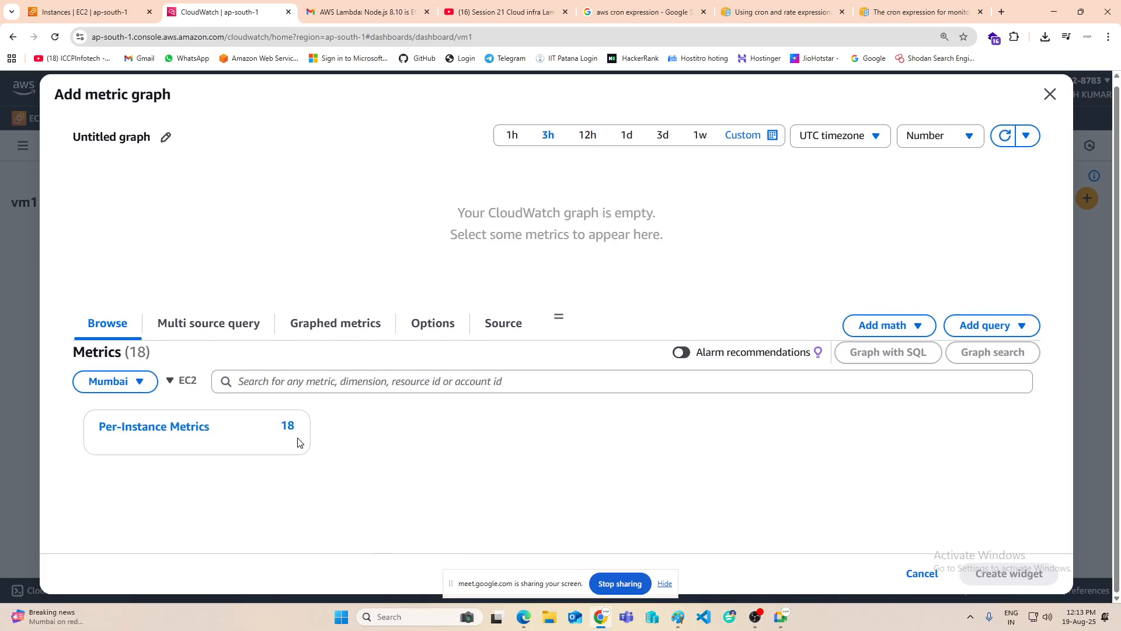
{"action": "left_click", "coordinate": [134, 435]}
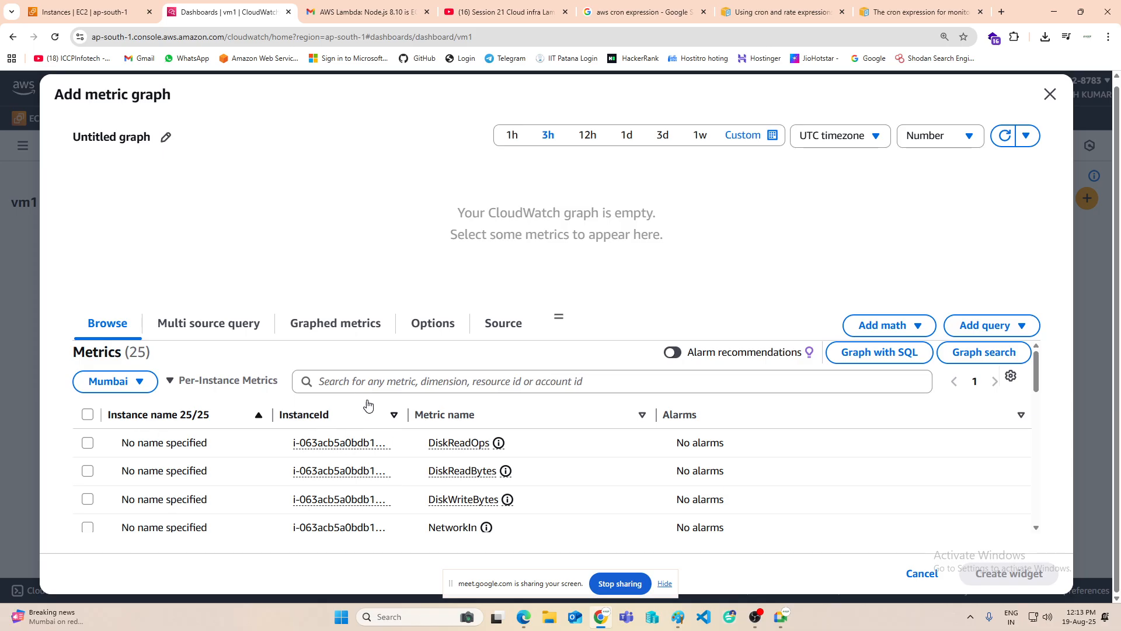
Step: Try to find the instance's metrics by searching for vm1, and clear the search filter
{"action": "left_click", "coordinate": [349, 381]}
{"action": "type", "text": "vm"}
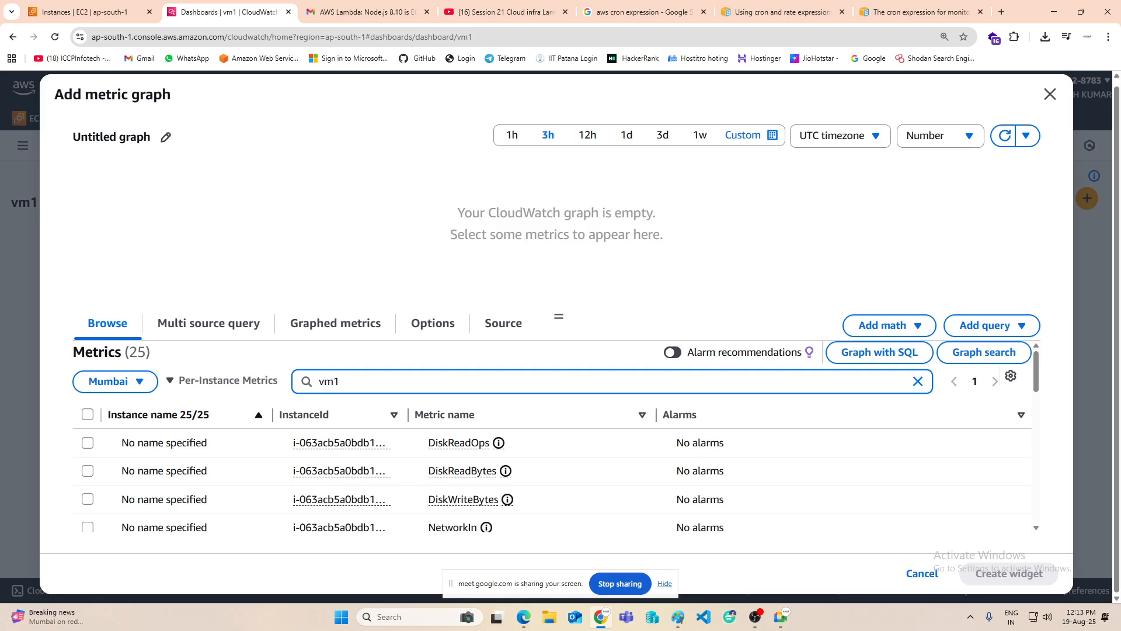
{"action": "type", "text": "1"}
{"action": "key", "text": "Return"}
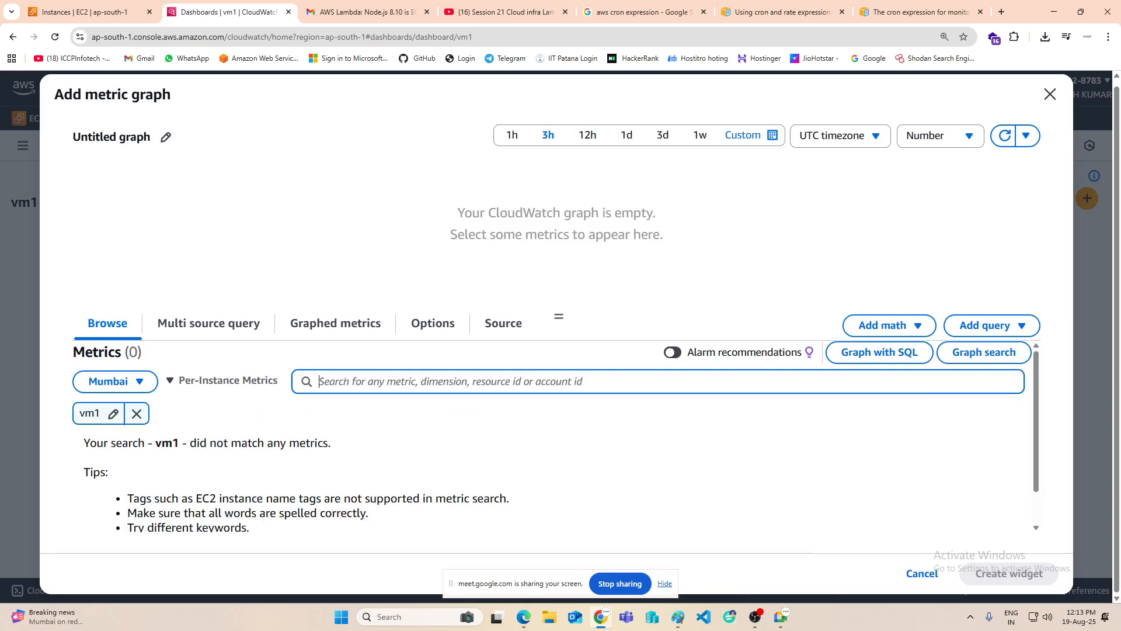
{"action": "left_click", "coordinate": [137, 413]}
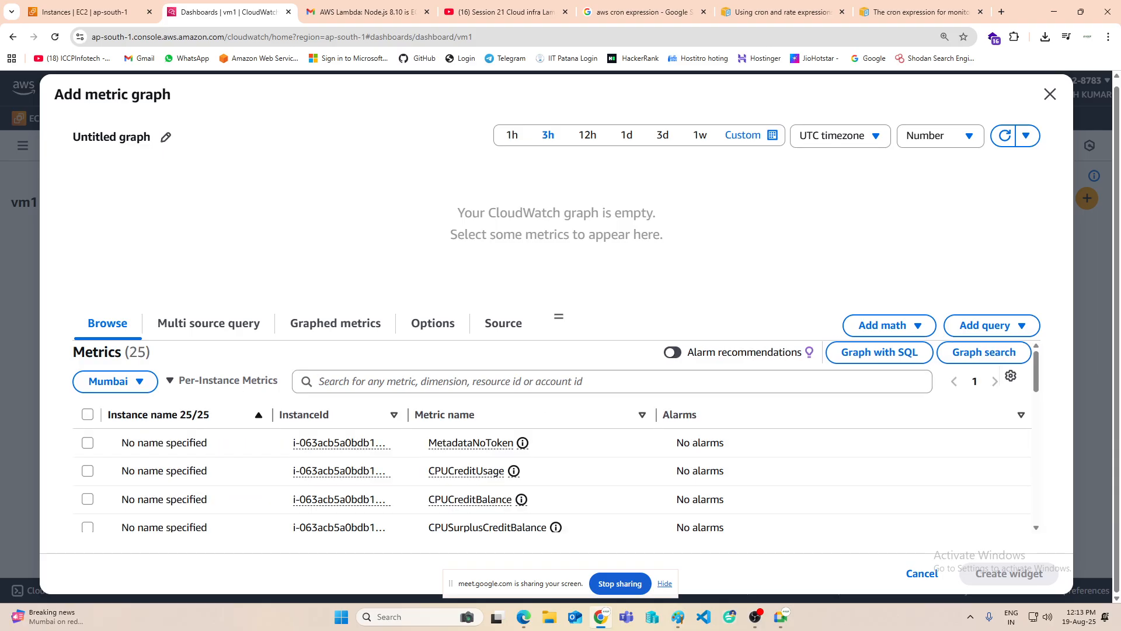
{"action": "scroll", "coordinate": [323, 387], "scroll_direction": "down", "scroll_amount": 2}
{"action": "scroll", "coordinate": [327, 444], "scroll_direction": "up", "scroll_amount": 2}
Step: Copy vm1's instance ID from its details in the EC2 console and return to the dashboard's metric selection
{"action": "left_click", "coordinate": [68, 12]}
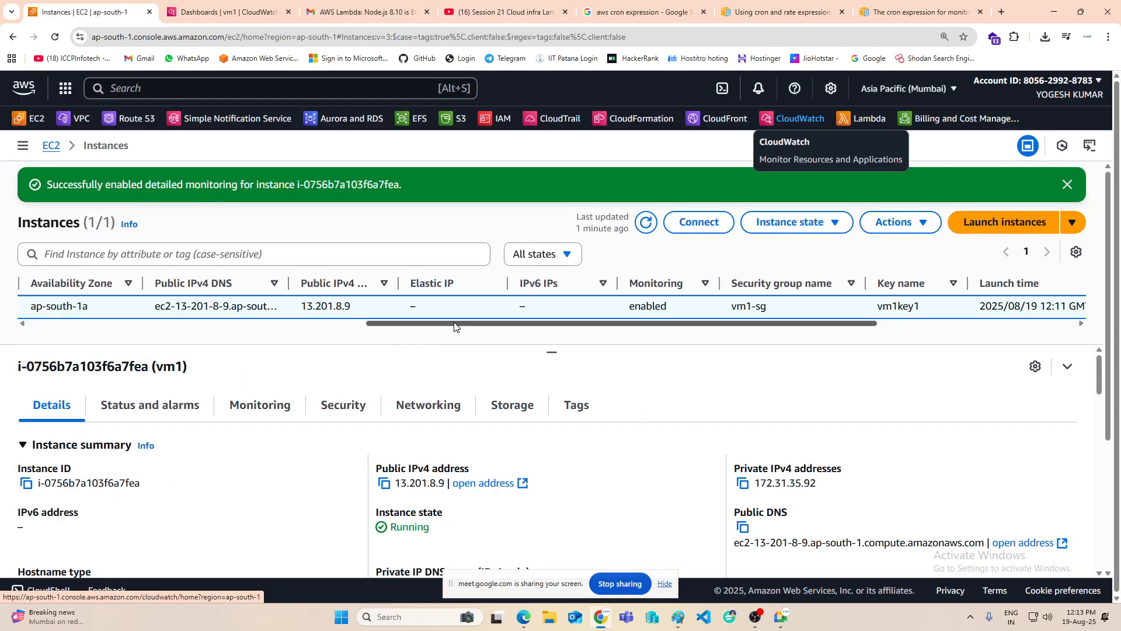
{"action": "left_click_drag", "start_coordinate": [453, 324], "coordinate": [277, 327]}
{"action": "left_click", "coordinate": [26, 484]}
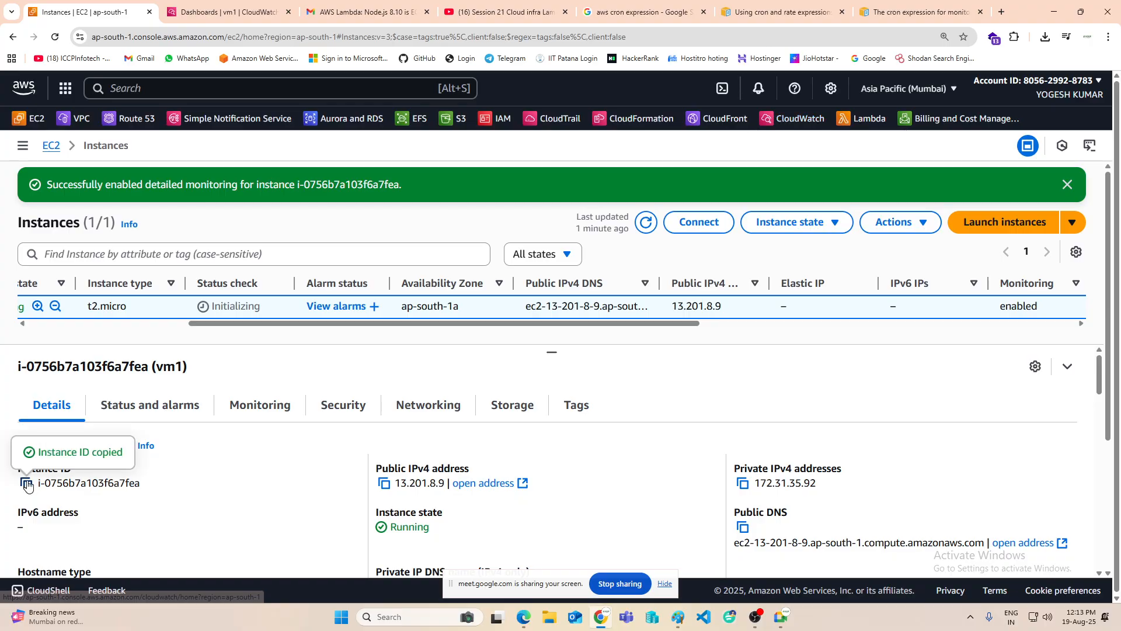
{"action": "left_click", "coordinate": [228, 12]}
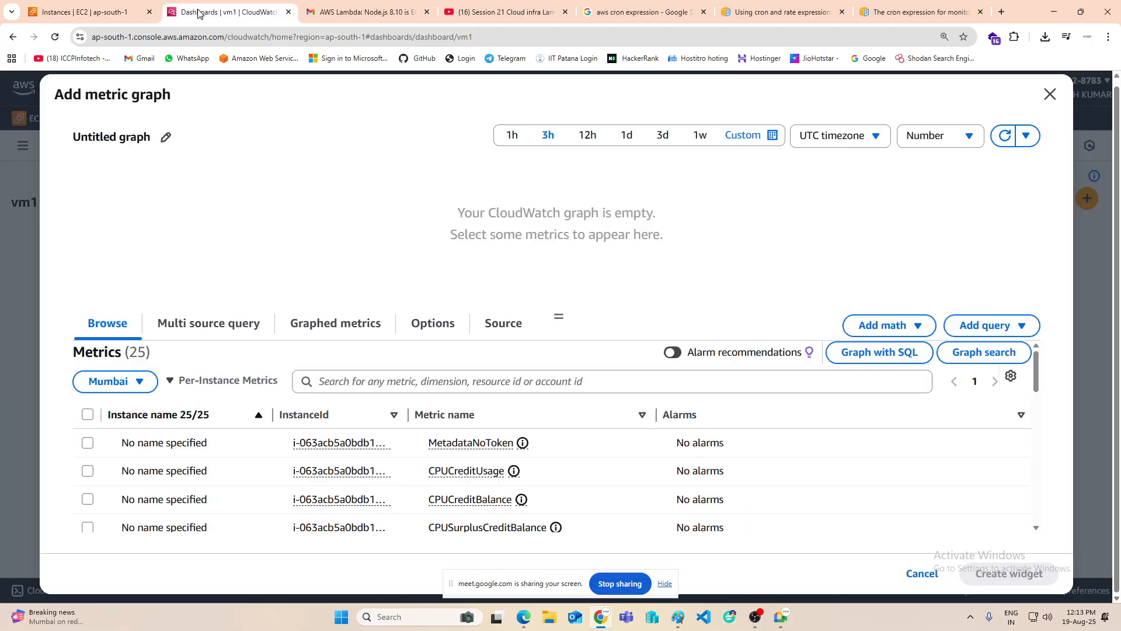
Step: Filter the EC2 per-instance metrics by vm1's copied instance ID
{"action": "right_click", "coordinate": [329, 380]}
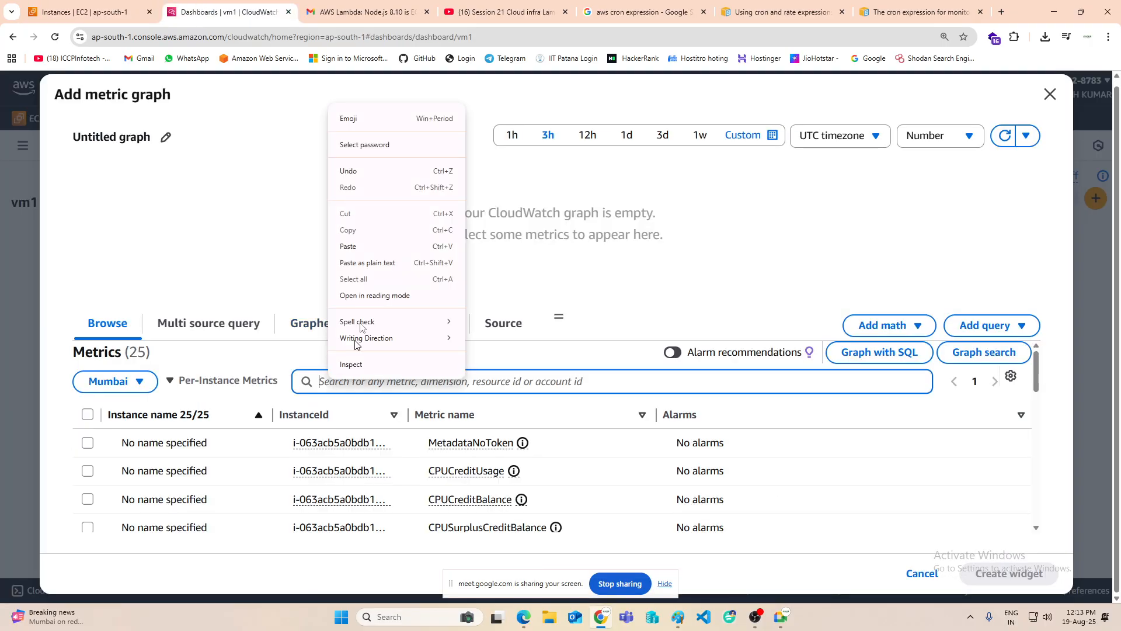
{"action": "left_click", "coordinate": [359, 248]}
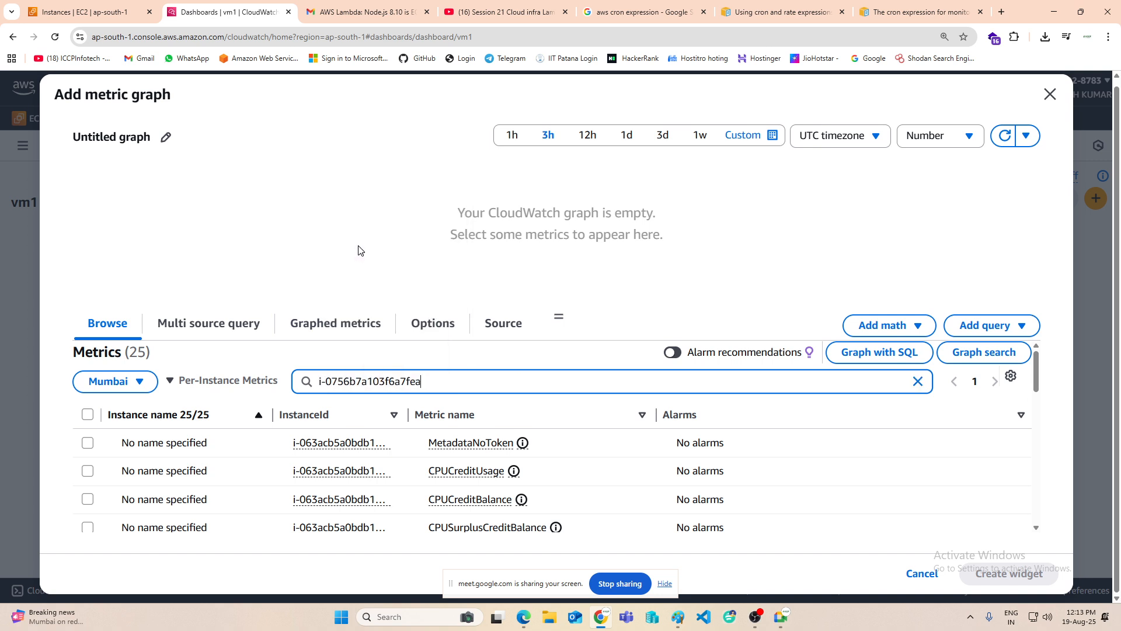
{"action": "key", "text": "Return"}
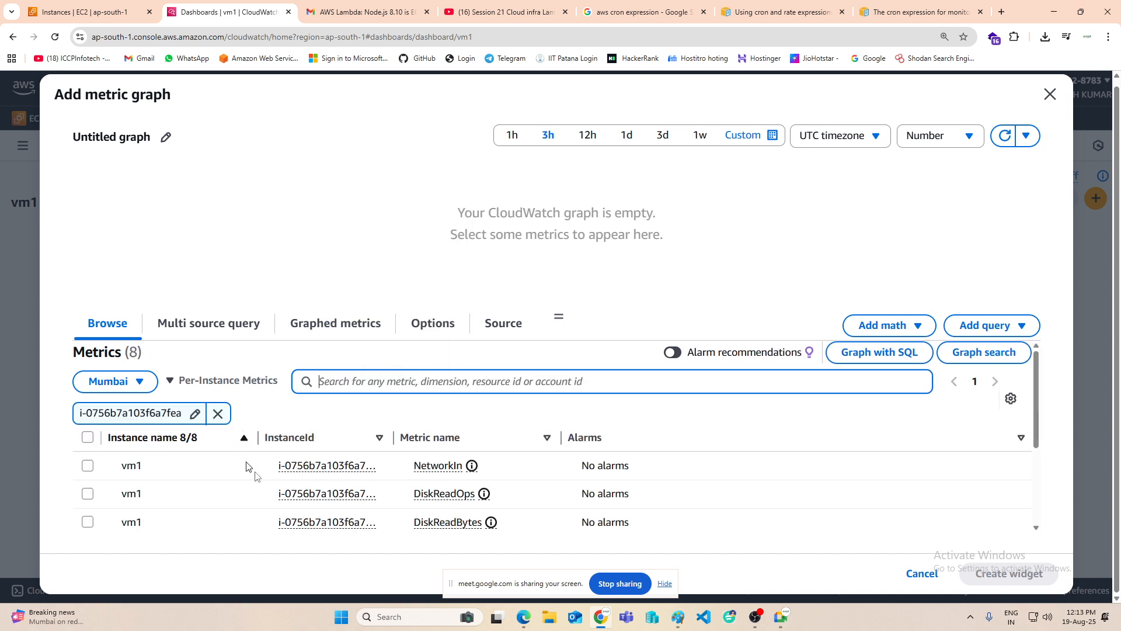
Step: Select vm1's CPUUtilization, DiskWriteBytes, NetworkOut, DiskReadBytes and DiskReadOps metrics and create the widget
{"action": "scroll", "coordinate": [560, 315], "scroll_direction": "down", "scroll_amount": 1}
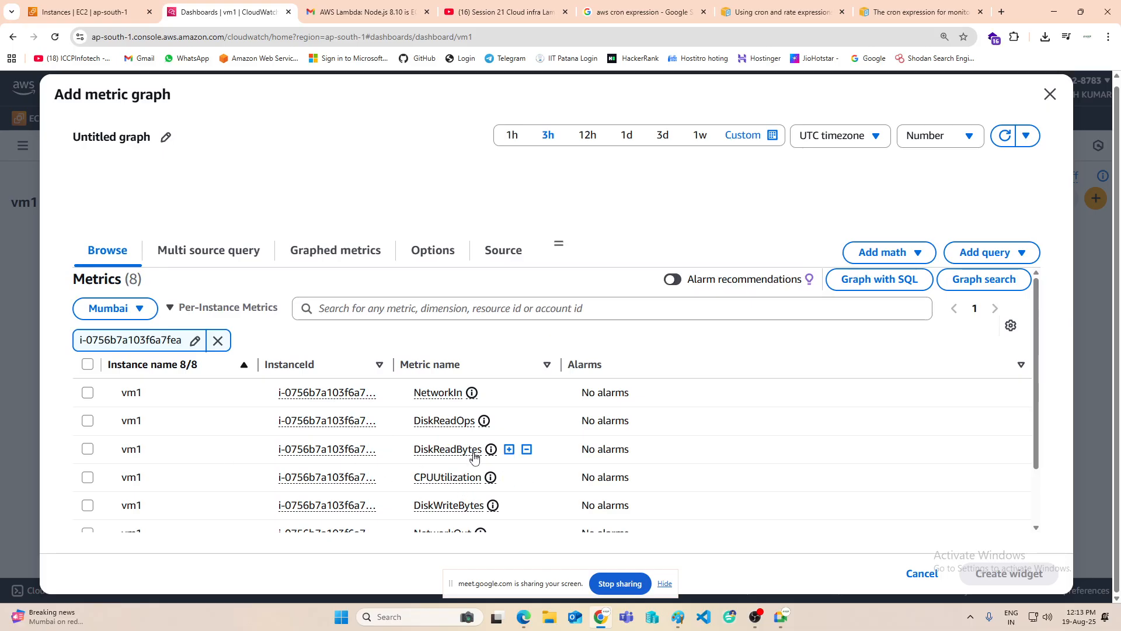
{"action": "left_click", "coordinate": [88, 478]}
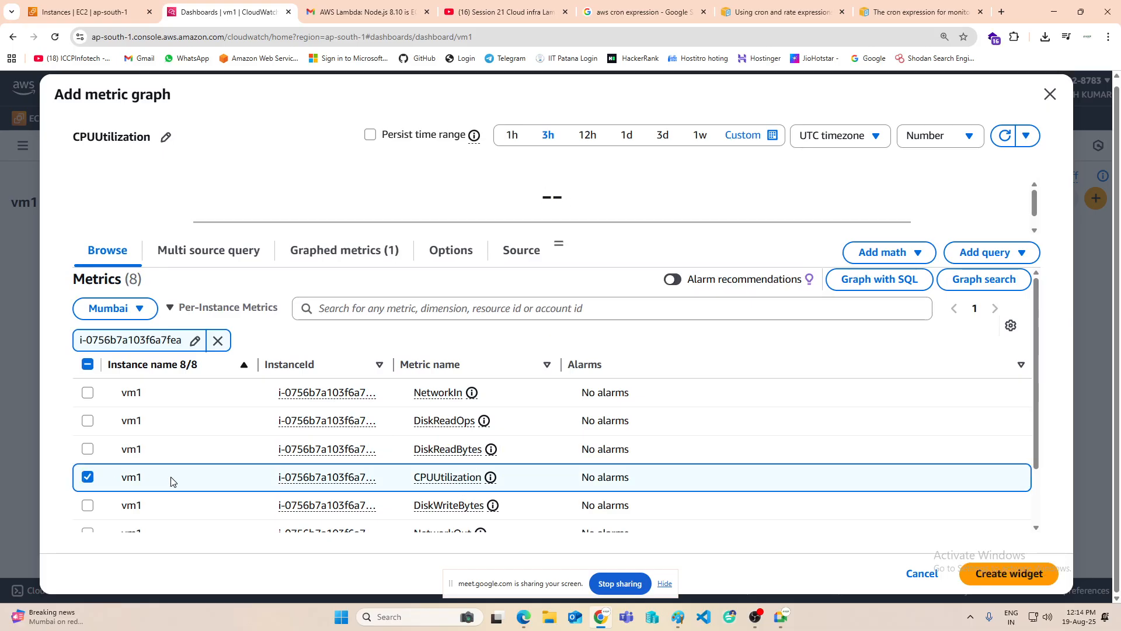
{"action": "scroll", "coordinate": [232, 449], "scroll_direction": "down", "scroll_amount": 1}
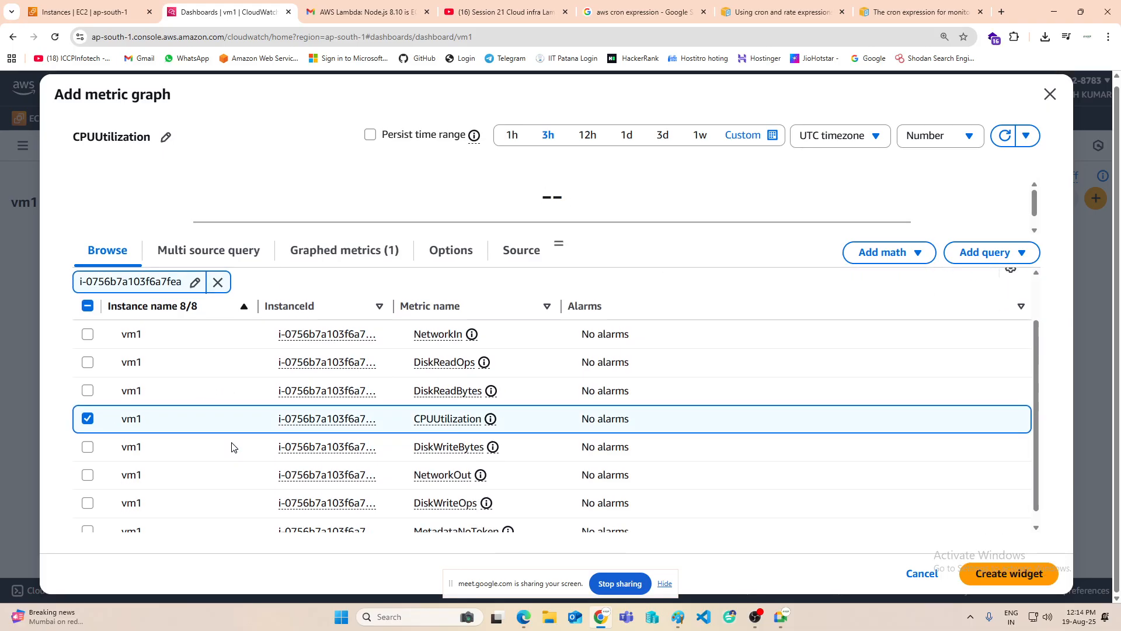
{"action": "left_click", "coordinate": [88, 448]}
{"action": "left_click", "coordinate": [87, 476]}
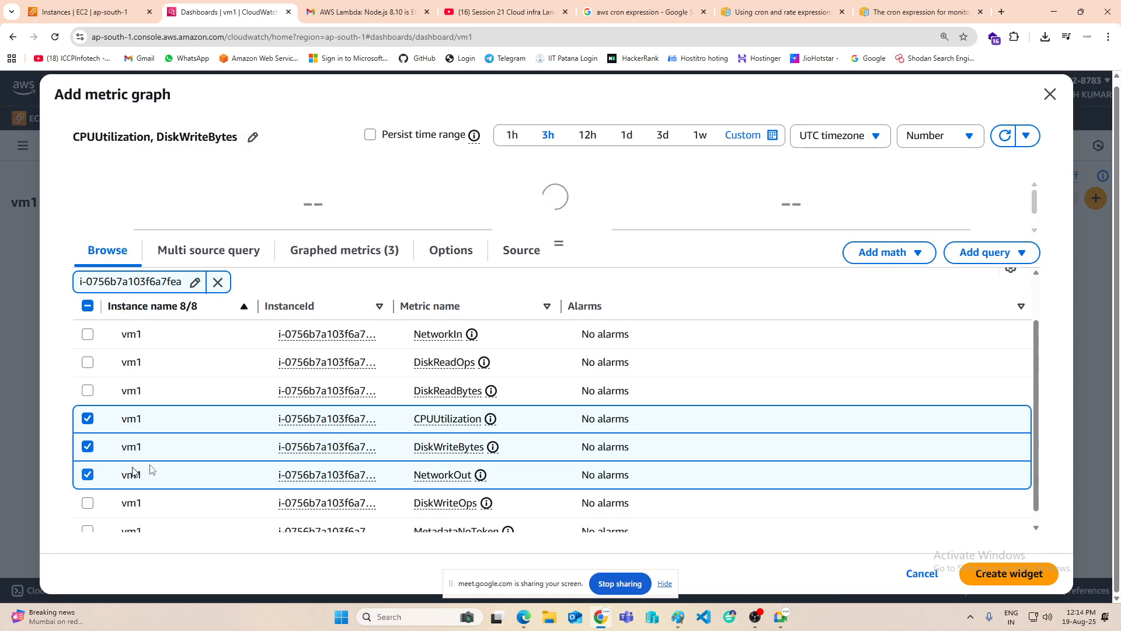
{"action": "scroll", "coordinate": [234, 450], "scroll_direction": "down", "scroll_amount": 1}
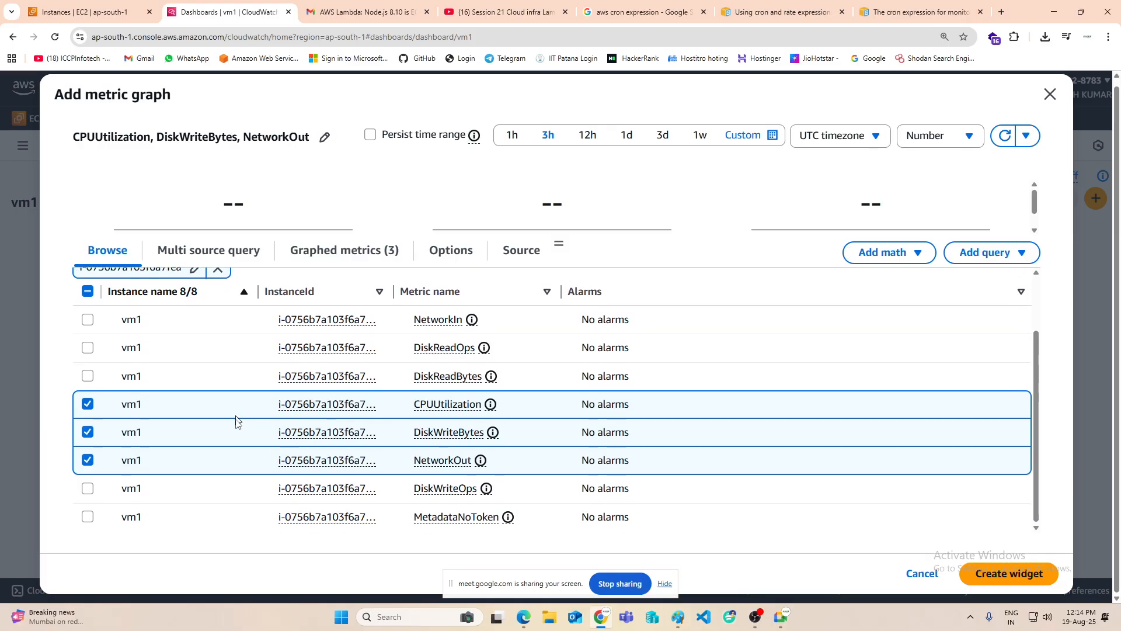
{"action": "scroll", "coordinate": [260, 442], "scroll_direction": "up", "scroll_amount": 1}
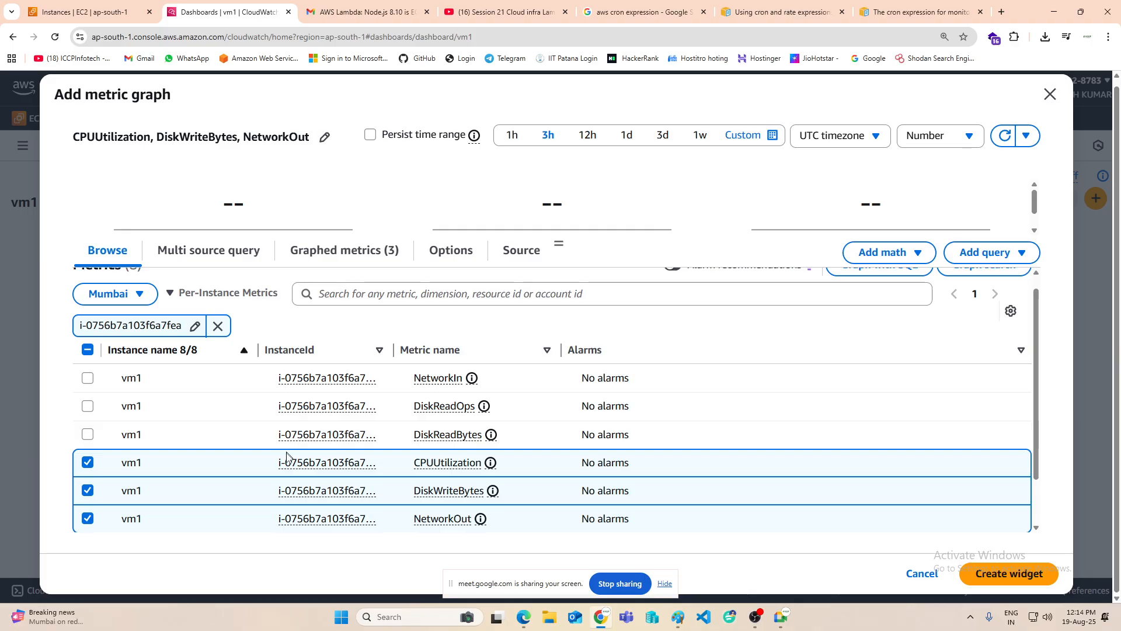
{"action": "left_click", "coordinate": [87, 435]}
{"action": "left_click", "coordinate": [88, 406]}
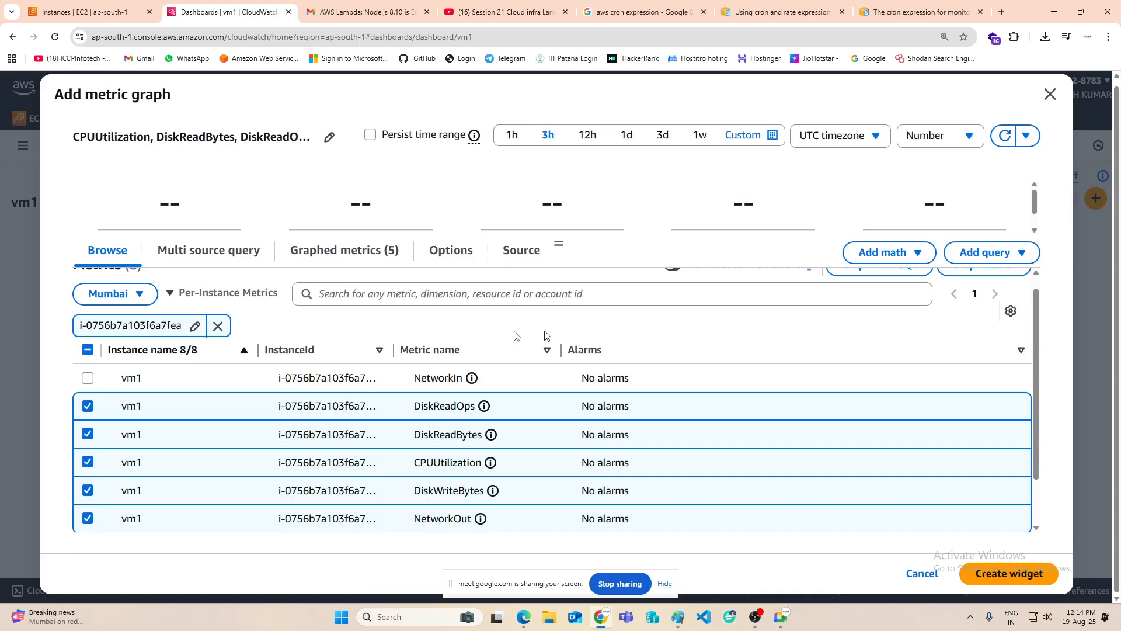
{"action": "left_click", "coordinate": [999, 581]}
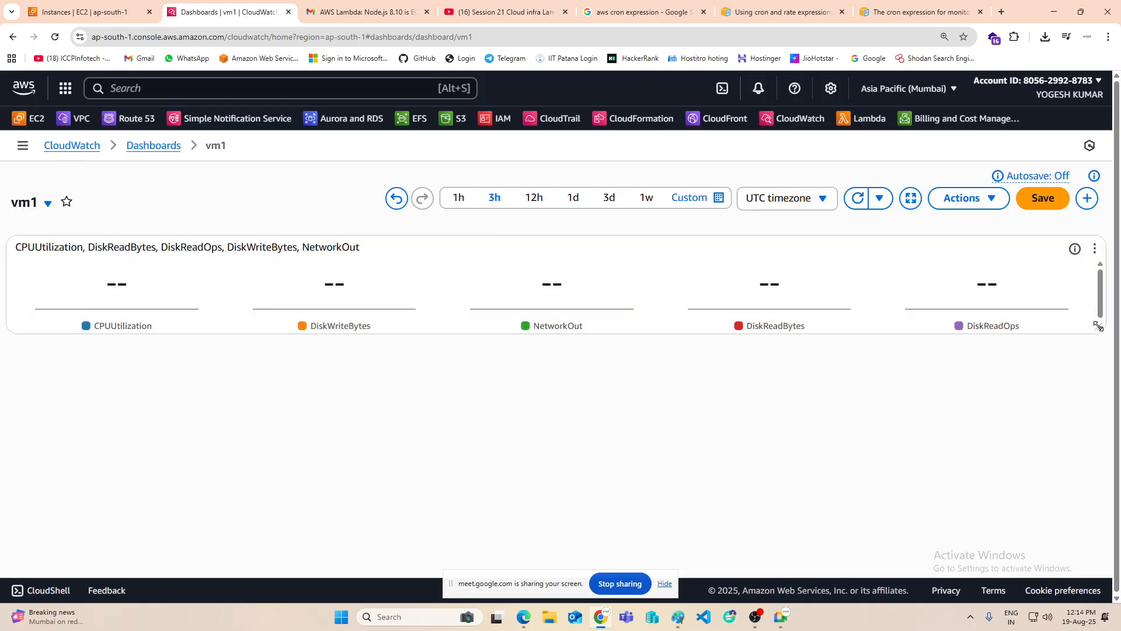
Step: Resize the widget to about two-thirds of the dashboard's width and make it taller, and refresh with a 1-minute relative time range
{"action": "left_click_drag", "start_coordinate": [1098, 331], "coordinate": [717, 467]}
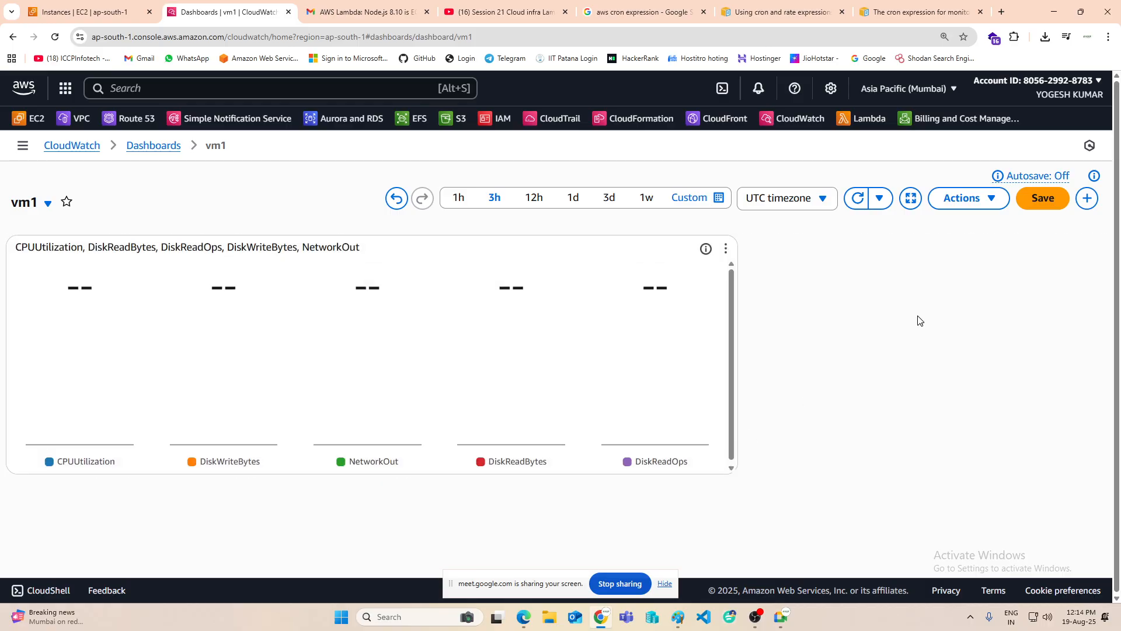
{"action": "left_click", "coordinate": [718, 199]}
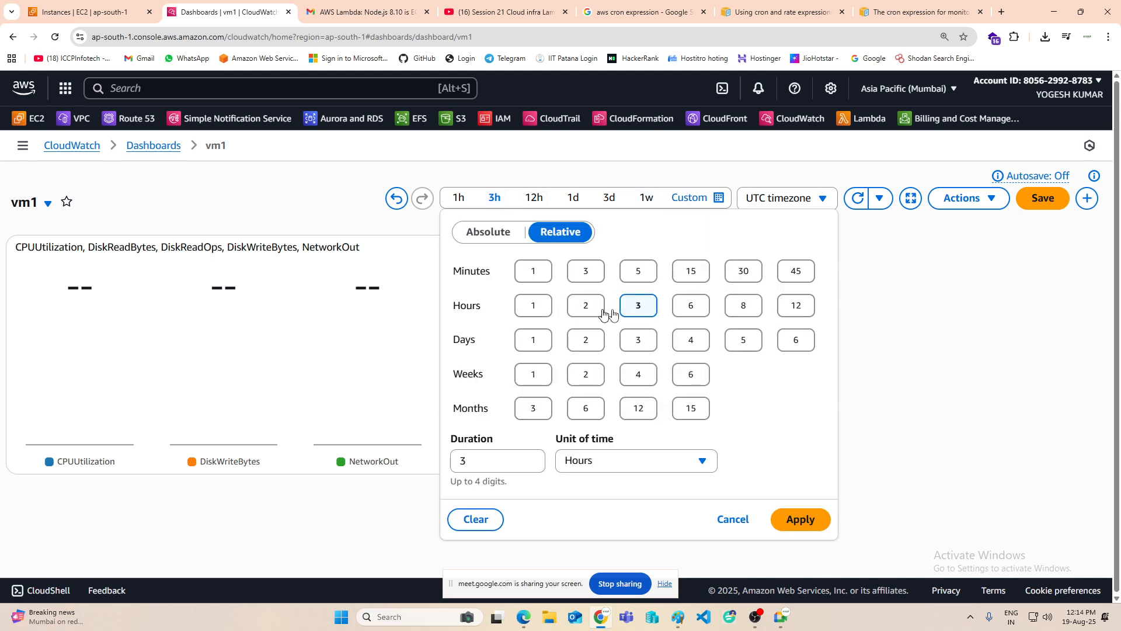
{"action": "left_click", "coordinate": [525, 275]}
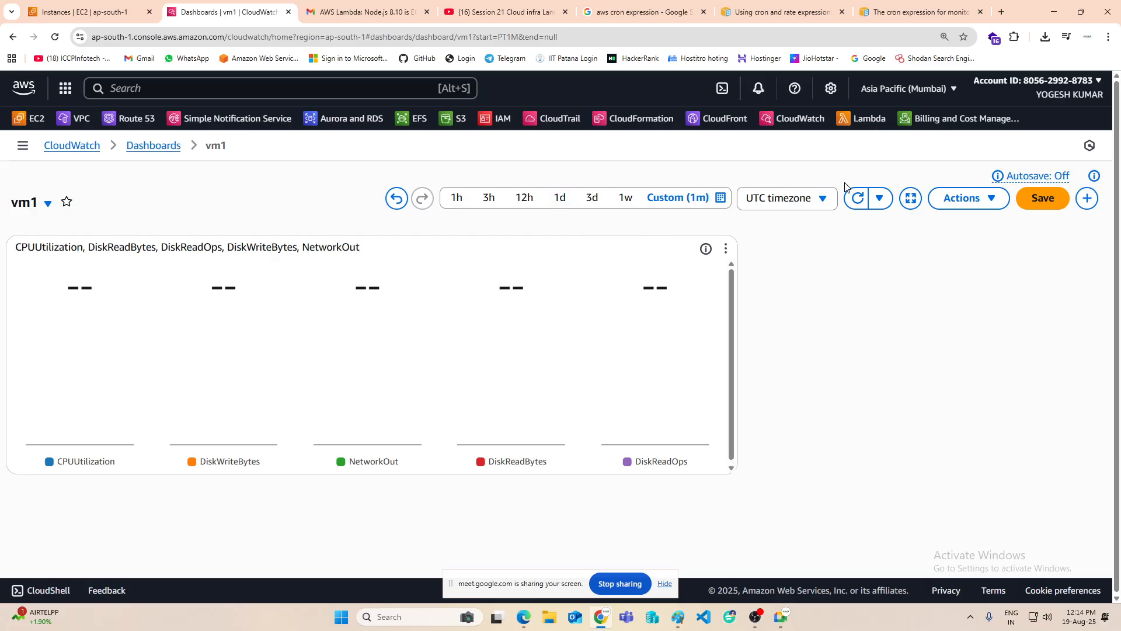
{"action": "left_click", "coordinate": [857, 199]}
Step: Change the metrics widget's type to Pie
{"action": "left_click", "coordinate": [725, 249]}
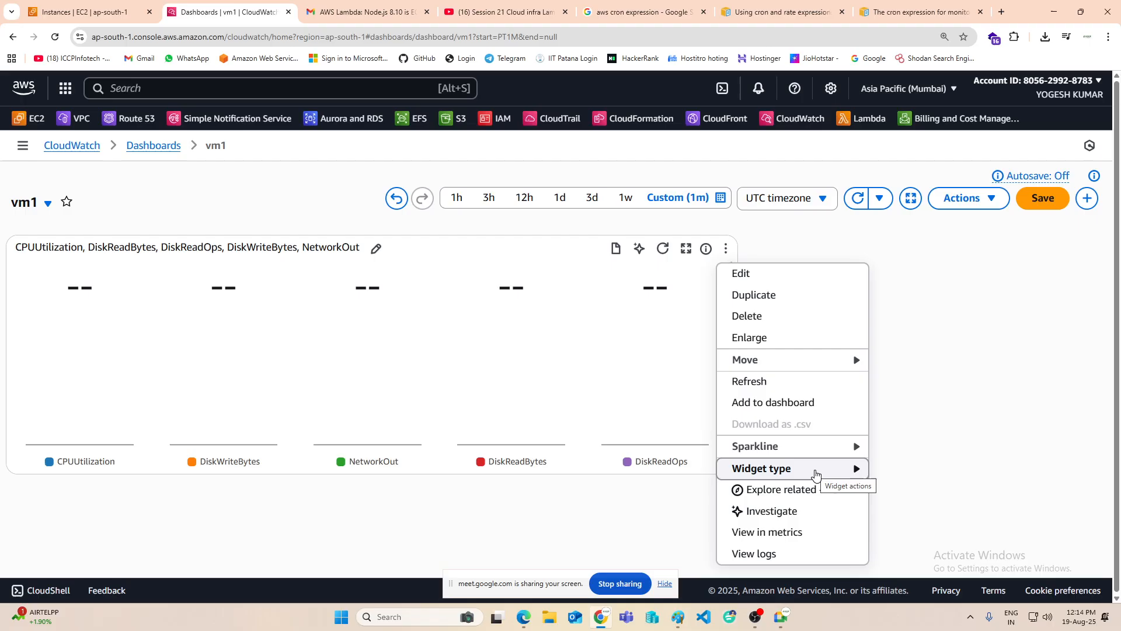
{"action": "mouse_move", "coordinate": [852, 473]}
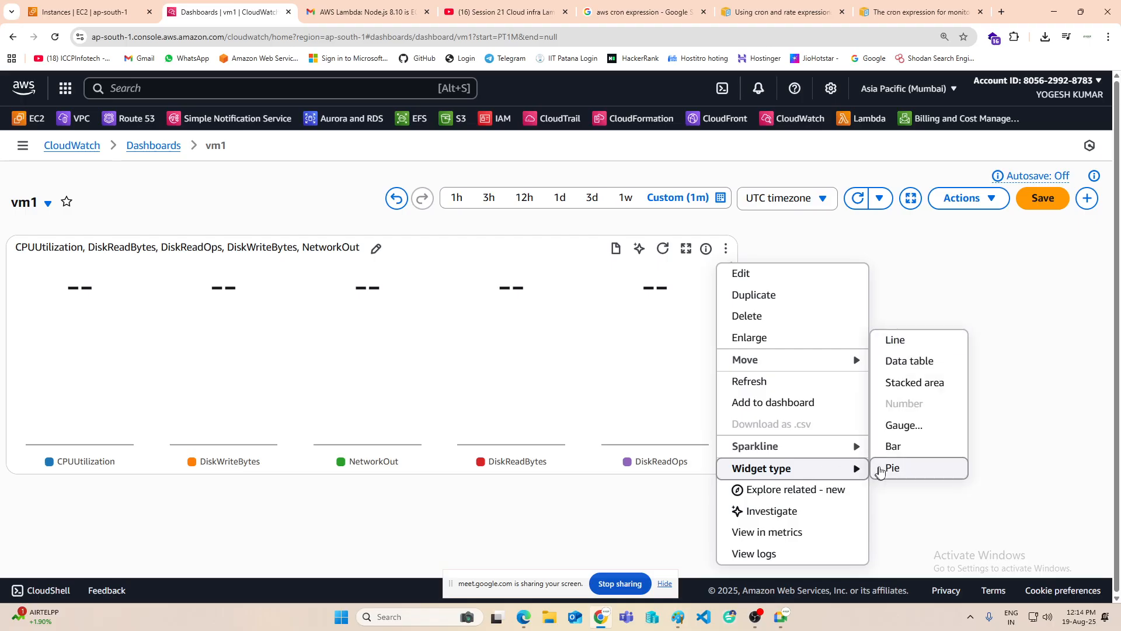
{"action": "left_click", "coordinate": [890, 468]}
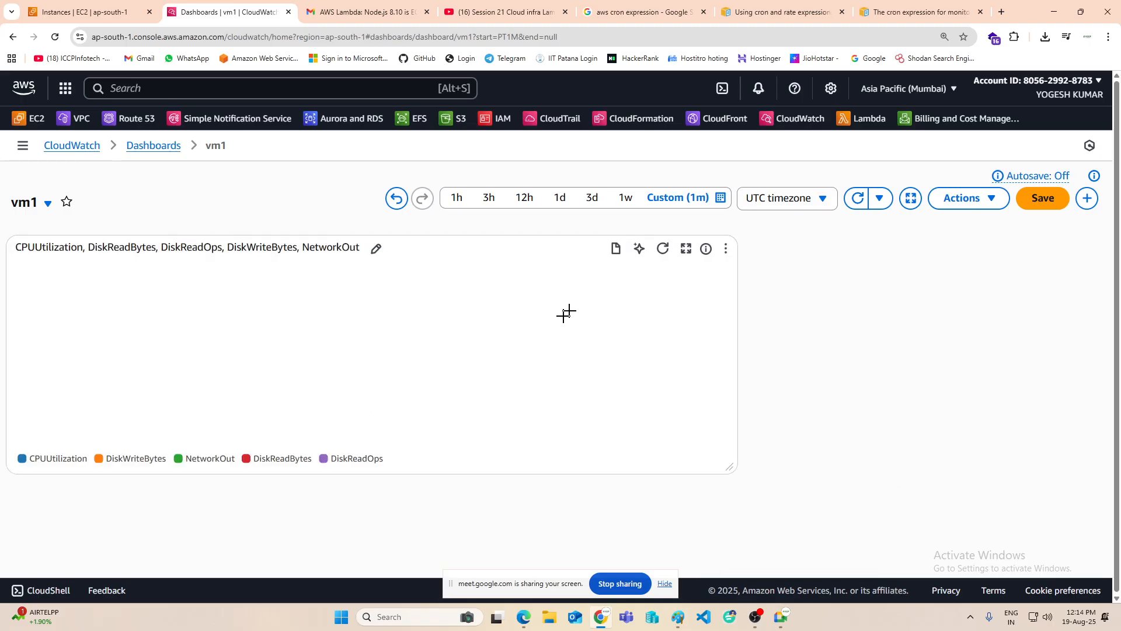
Step: Switch the widget to the Gauge type and try out its live data option in the graph settings
{"action": "left_click", "coordinate": [724, 250]}
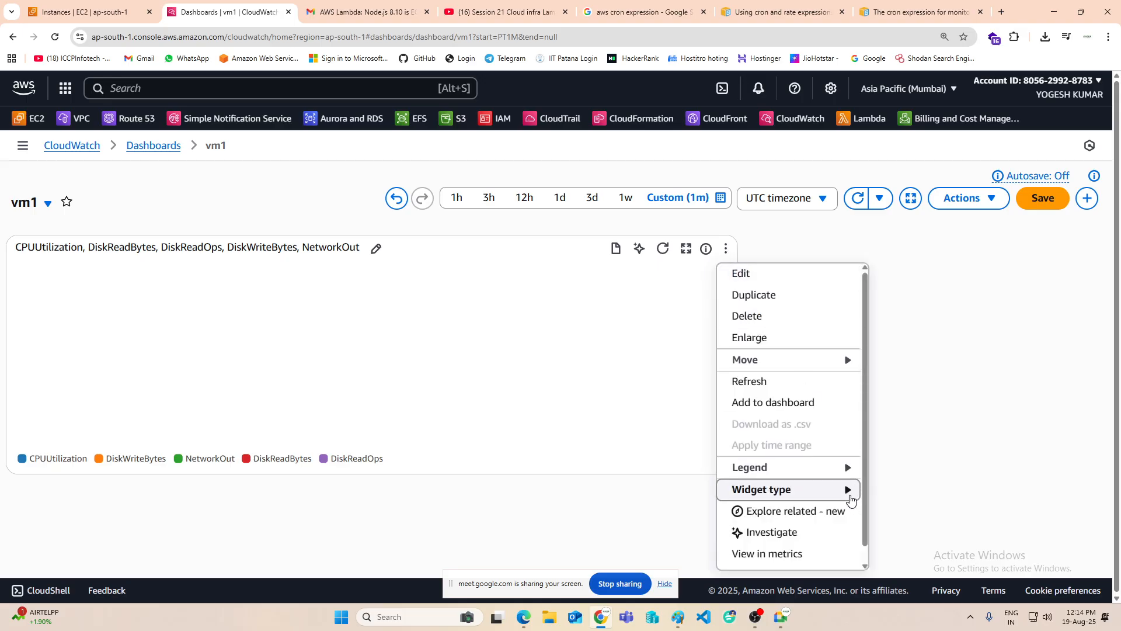
{"action": "mouse_move", "coordinate": [847, 491]}
{"action": "left_click", "coordinate": [895, 446]}
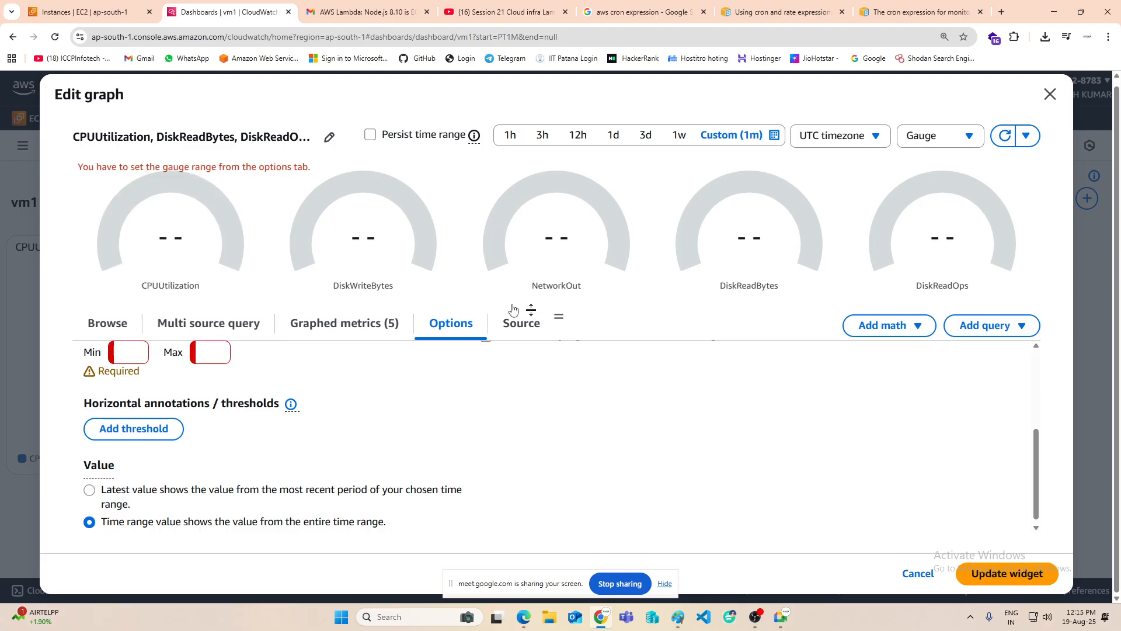
{"action": "scroll", "coordinate": [744, 460], "scroll_direction": "down", "scroll_amount": 1}
{"action": "scroll", "coordinate": [744, 459], "scroll_direction": "up", "scroll_amount": 5}
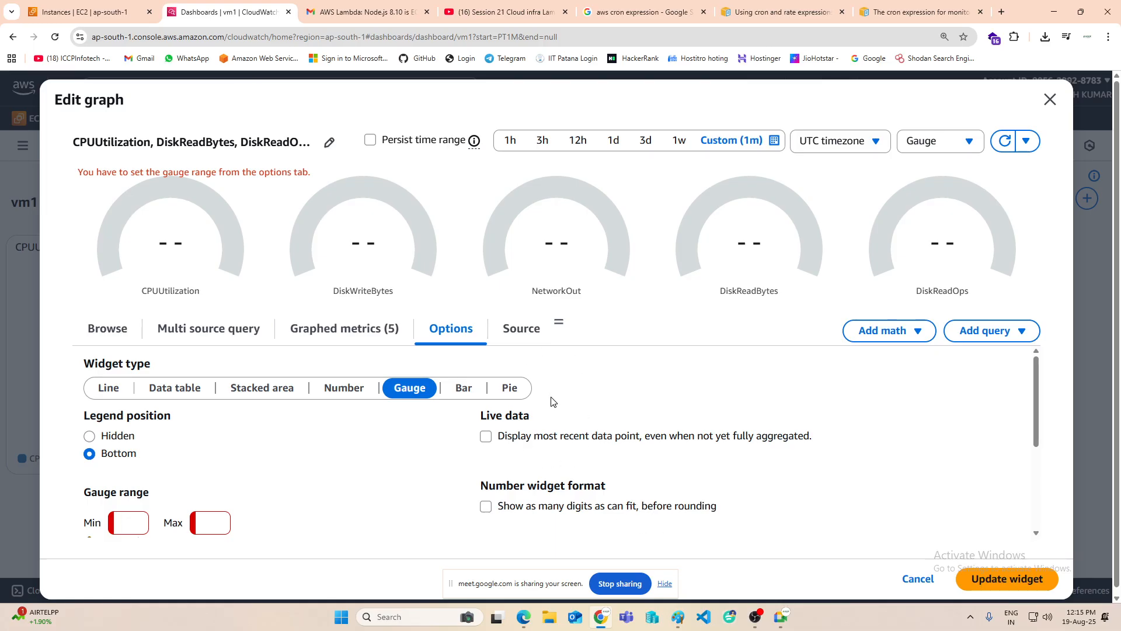
{"action": "left_click", "coordinate": [486, 438]}
{"action": "left_click", "coordinate": [486, 442]}
Step: Preview the Bar, Pie, Stacked area, Data table and Line widget types, and update the widget with the Number type
{"action": "left_click", "coordinate": [463, 391]}
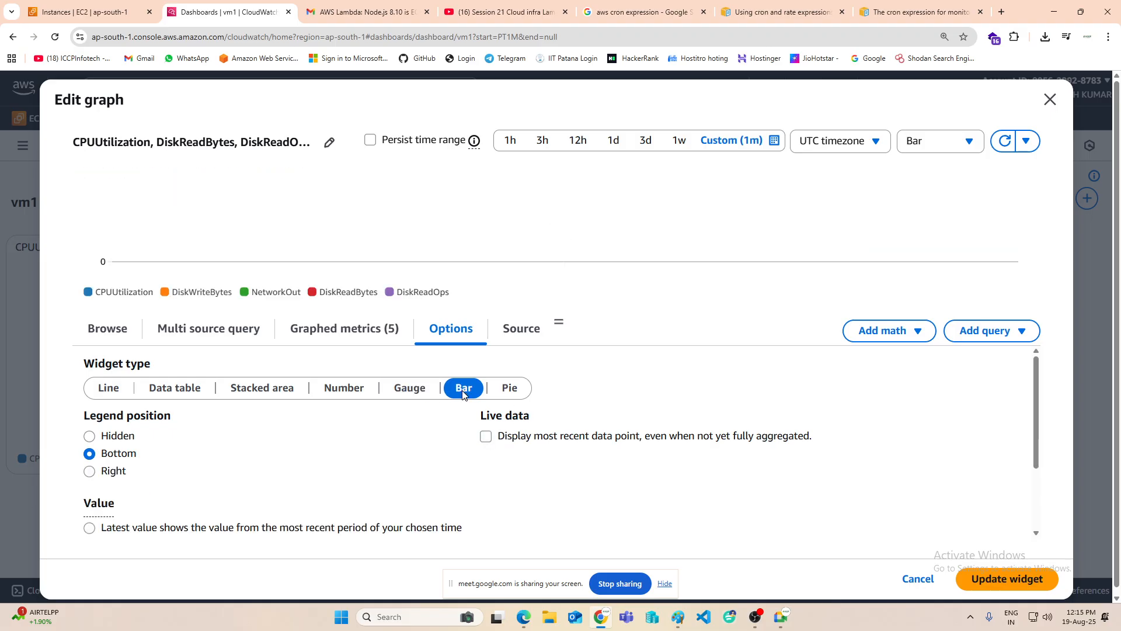
{"action": "left_click", "coordinate": [508, 389]}
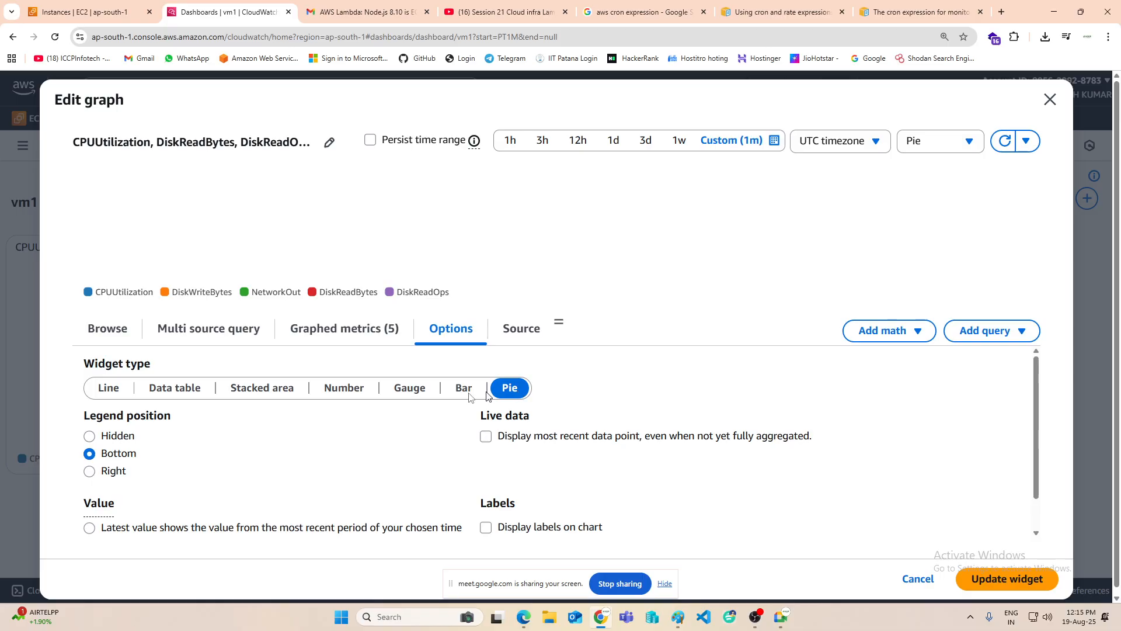
{"action": "left_click", "coordinate": [348, 393]}
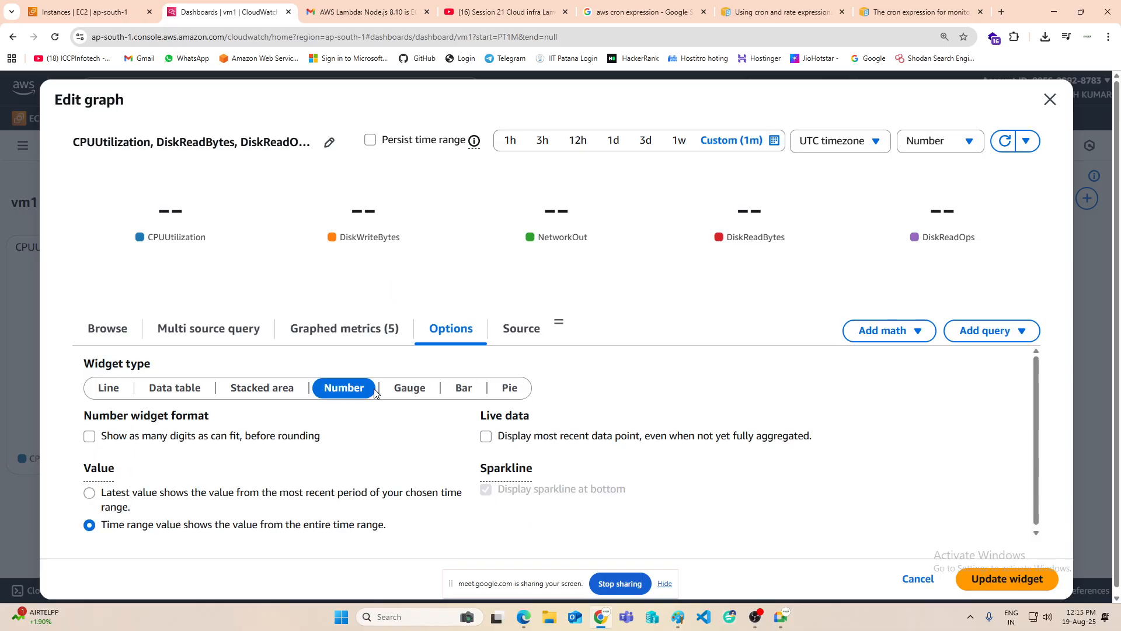
{"action": "left_click", "coordinate": [252, 393]}
{"action": "left_click", "coordinate": [183, 391]}
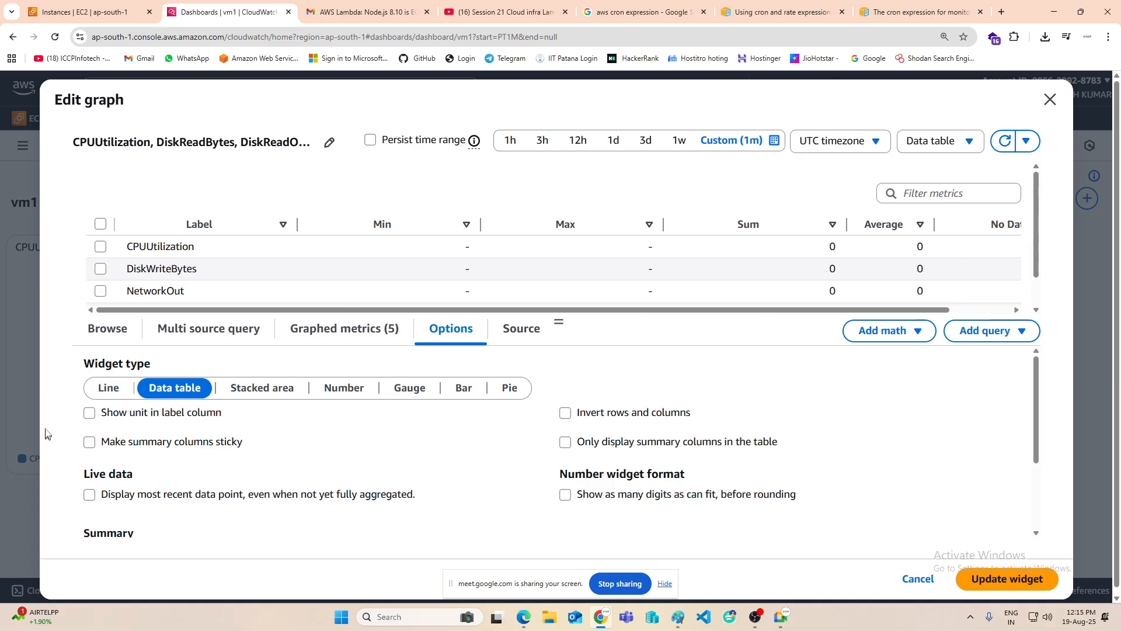
{"action": "left_click", "coordinate": [114, 389]}
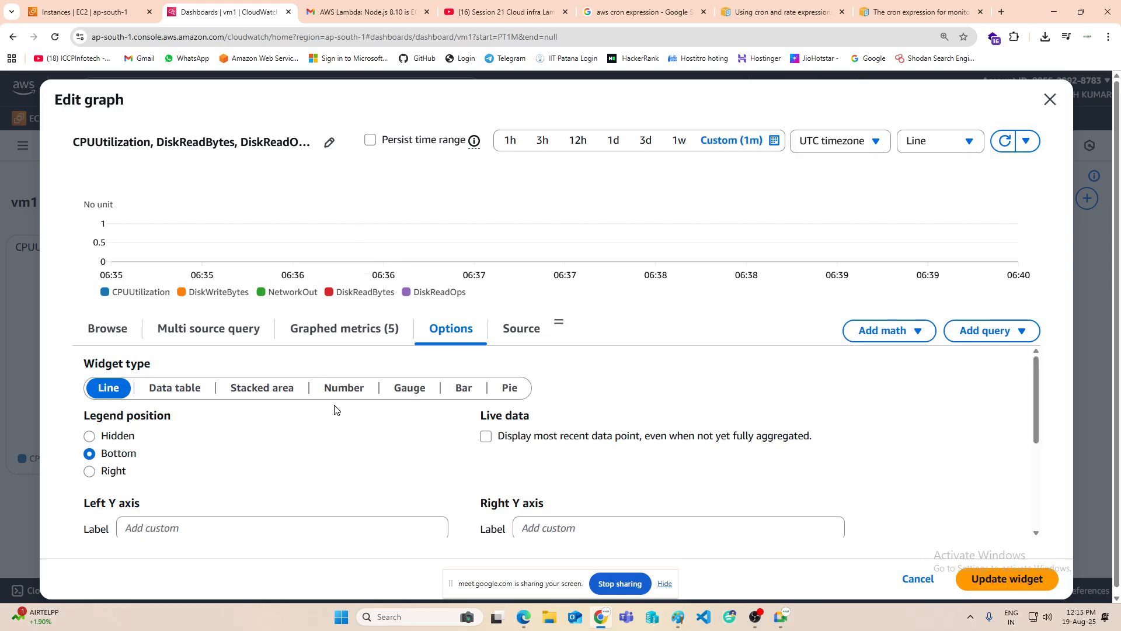
{"action": "left_click", "coordinate": [339, 389]}
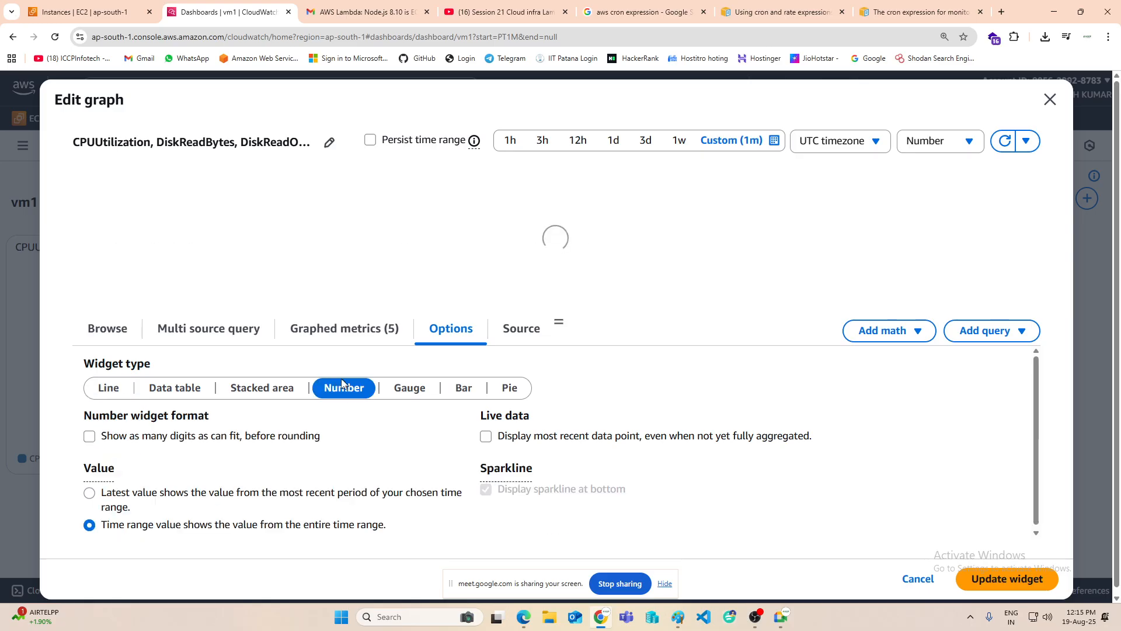
{"action": "left_click", "coordinate": [1005, 579]}
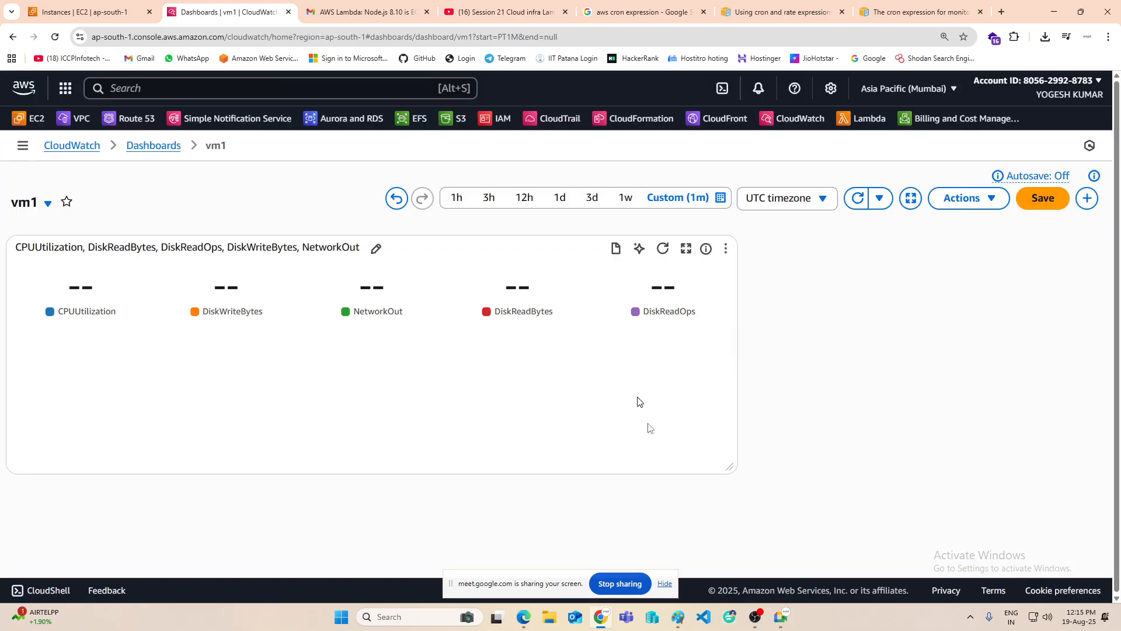
Step: Shrink the widget to just under half of the dashboard's width with a lower height, and refresh the dashboard data
{"action": "left_click_drag", "start_coordinate": [730, 470], "coordinate": [456, 471]}
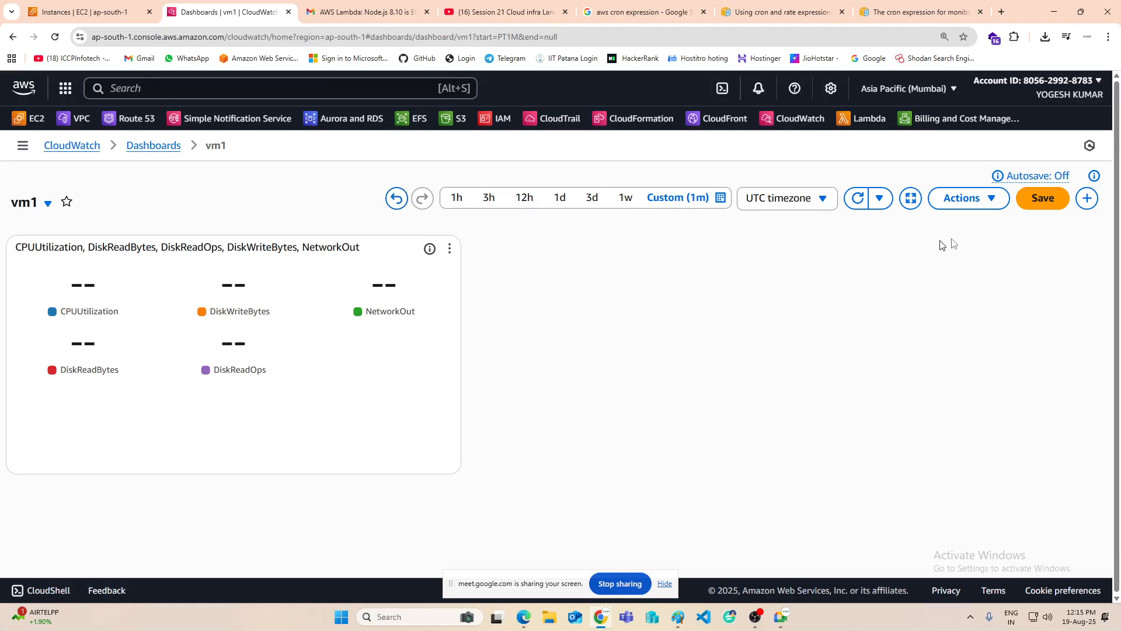
{"action": "left_click", "coordinate": [856, 198]}
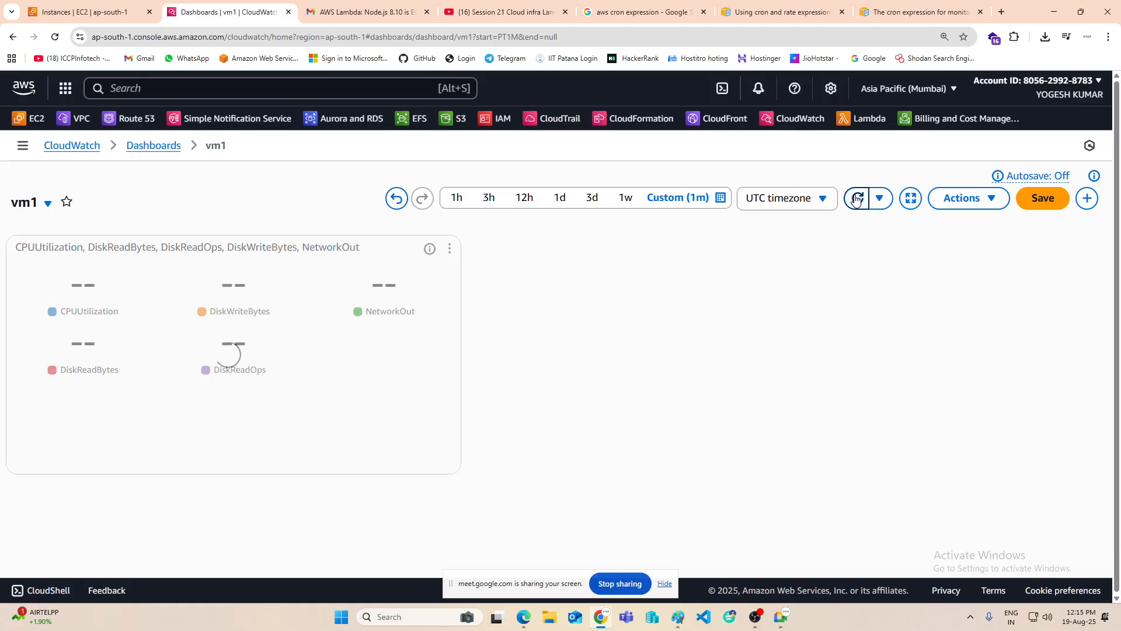
{"action": "left_click", "coordinate": [856, 199]}
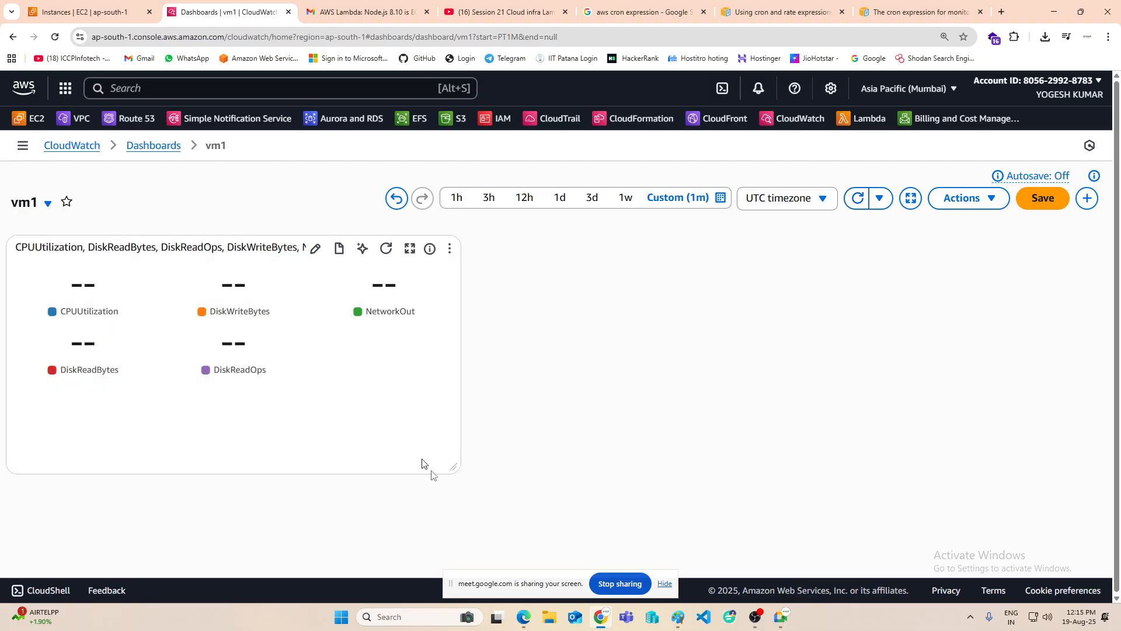
{"action": "left_click_drag", "start_coordinate": [450, 468], "coordinate": [503, 380]}
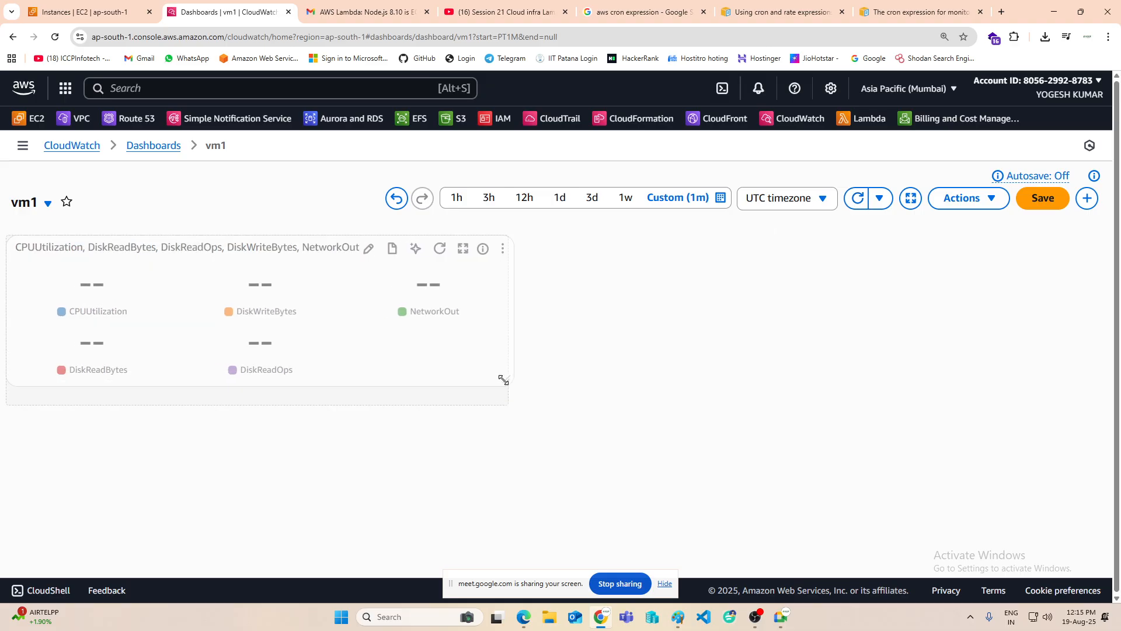
Step: Go to the CloudWatch alarms that are in alarm and start creating a new alarm
{"action": "left_click", "coordinate": [23, 147]}
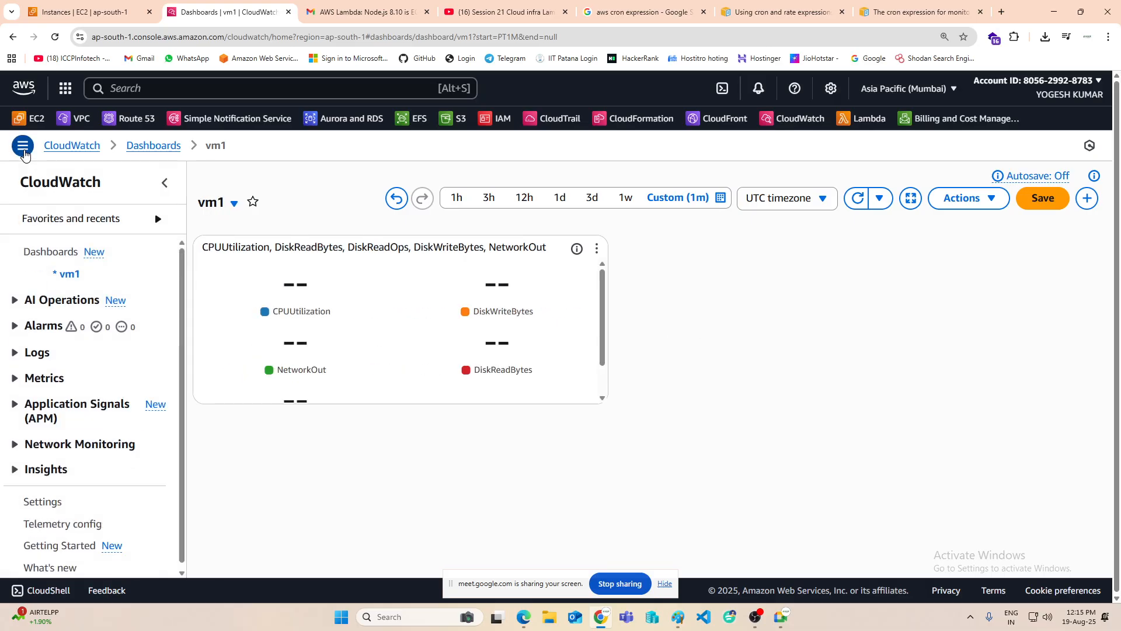
{"action": "left_click", "coordinate": [47, 326]}
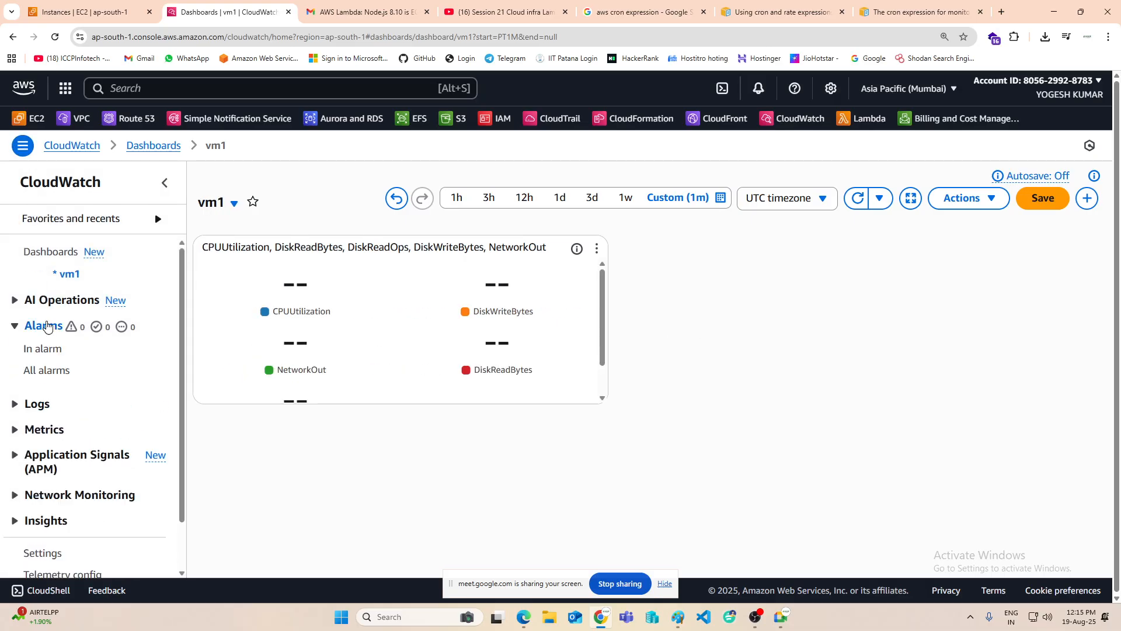
{"action": "left_click", "coordinate": [49, 350]}
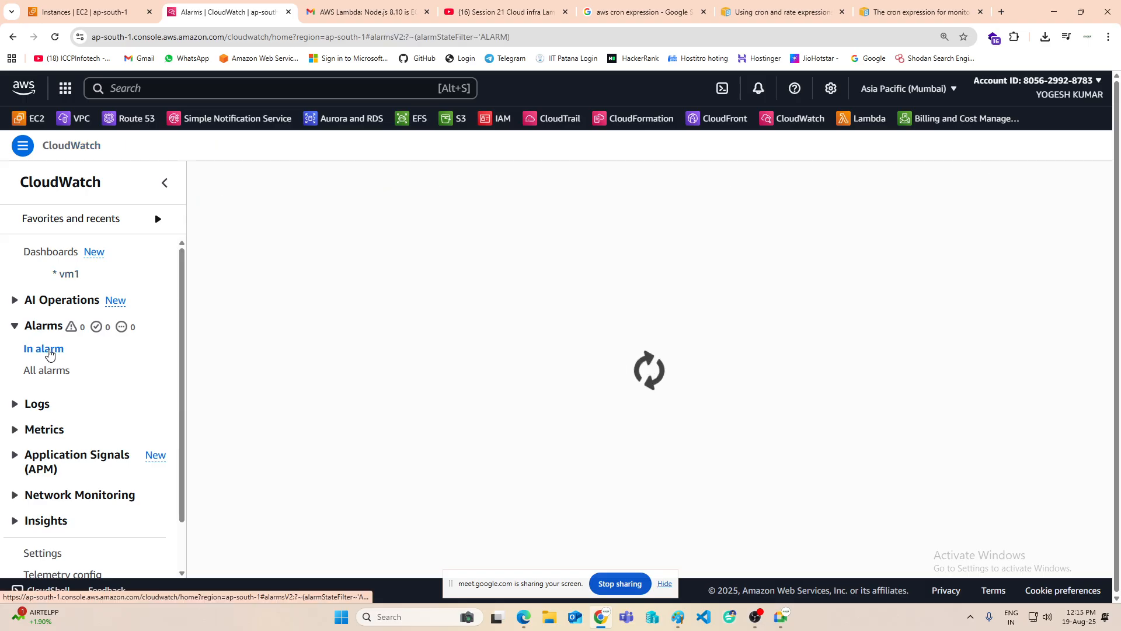
{"action": "left_click", "coordinate": [647, 336]}
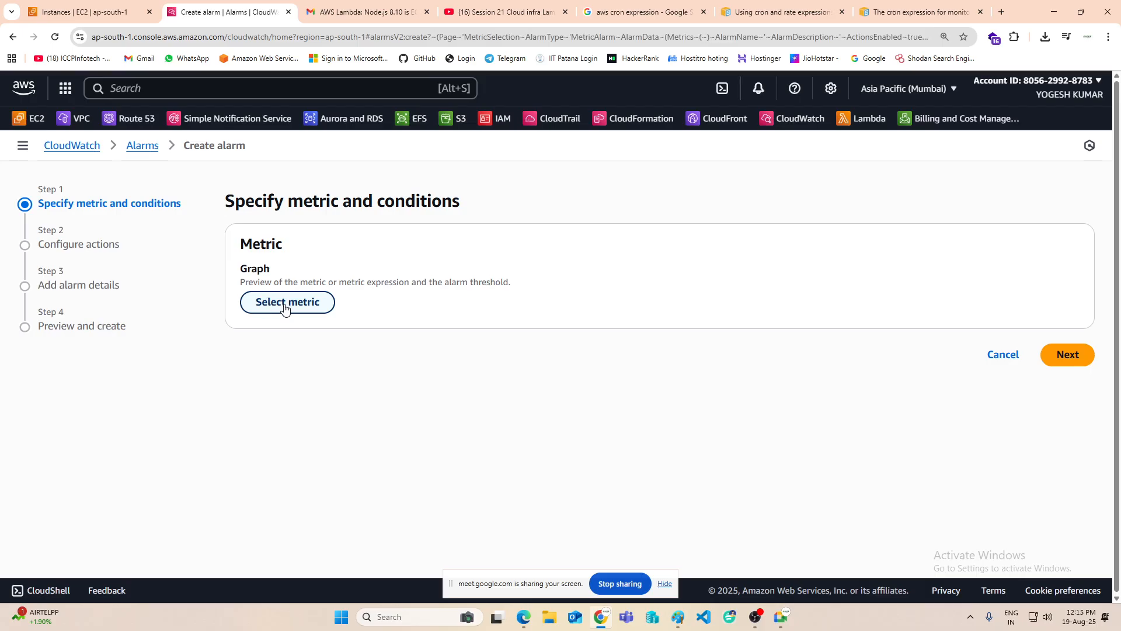
Step: Open the metric selection for the alarm and filter the EC2 per-instance metrics by vm1's instance ID
{"action": "left_click", "coordinate": [284, 308]}
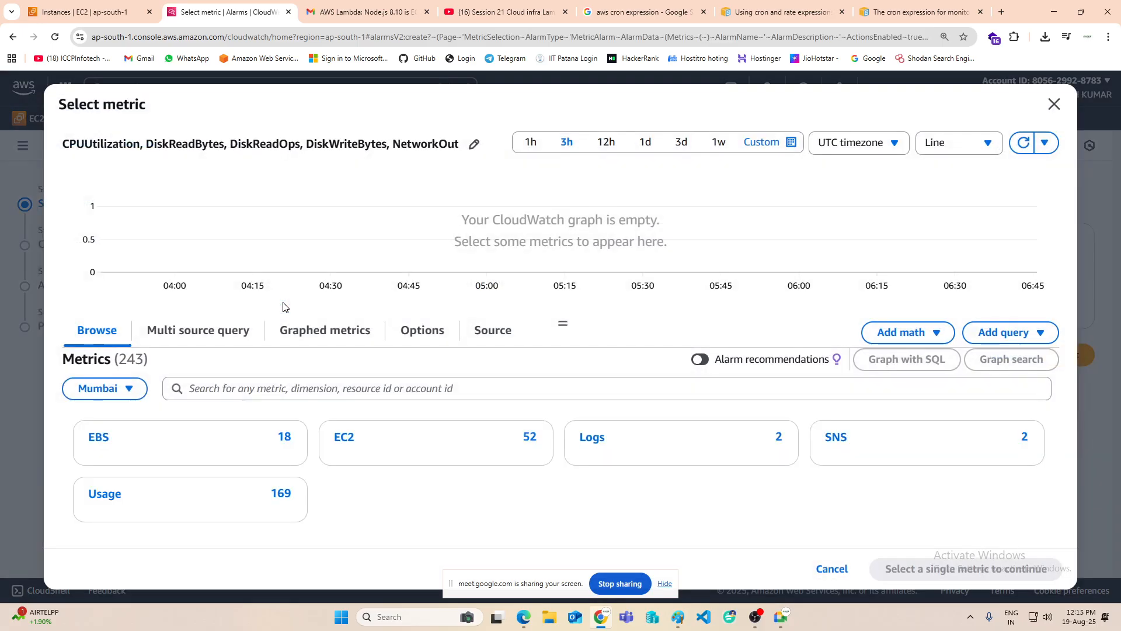
{"action": "left_click", "coordinate": [385, 443]}
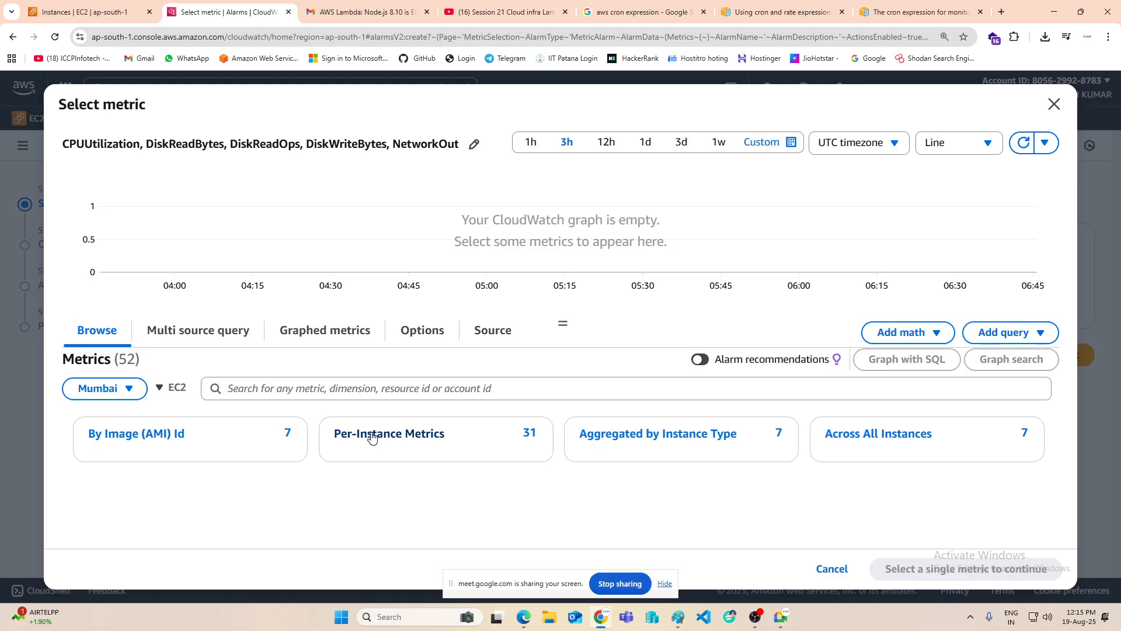
{"action": "left_click", "coordinate": [358, 438]}
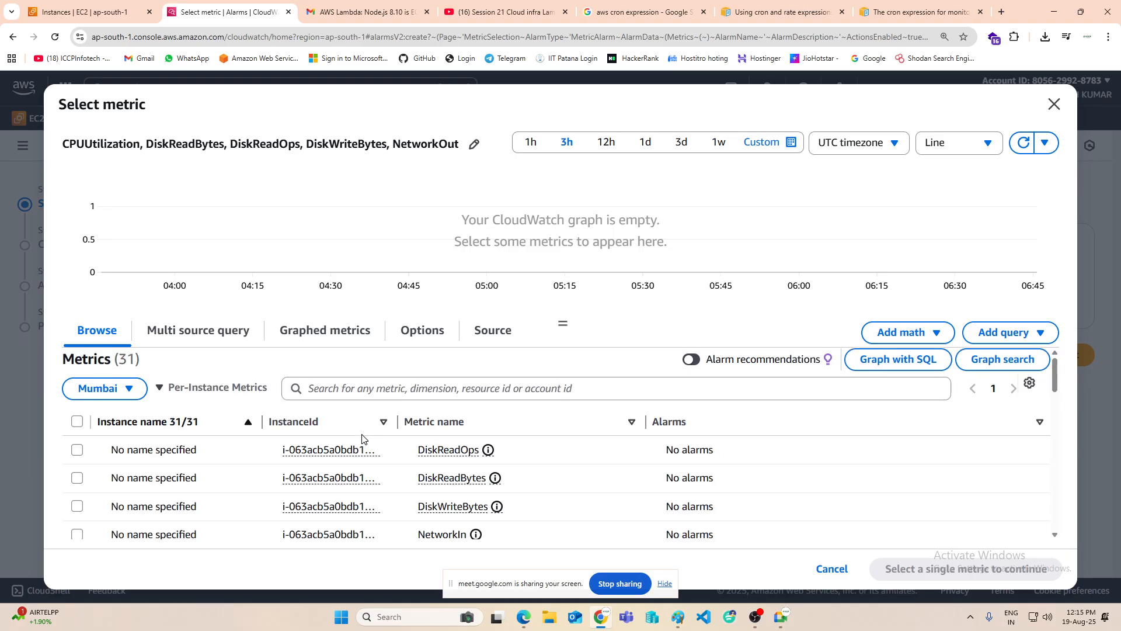
{"action": "left_click", "coordinate": [329, 387]}
{"action": "right_click", "coordinate": [328, 386]}
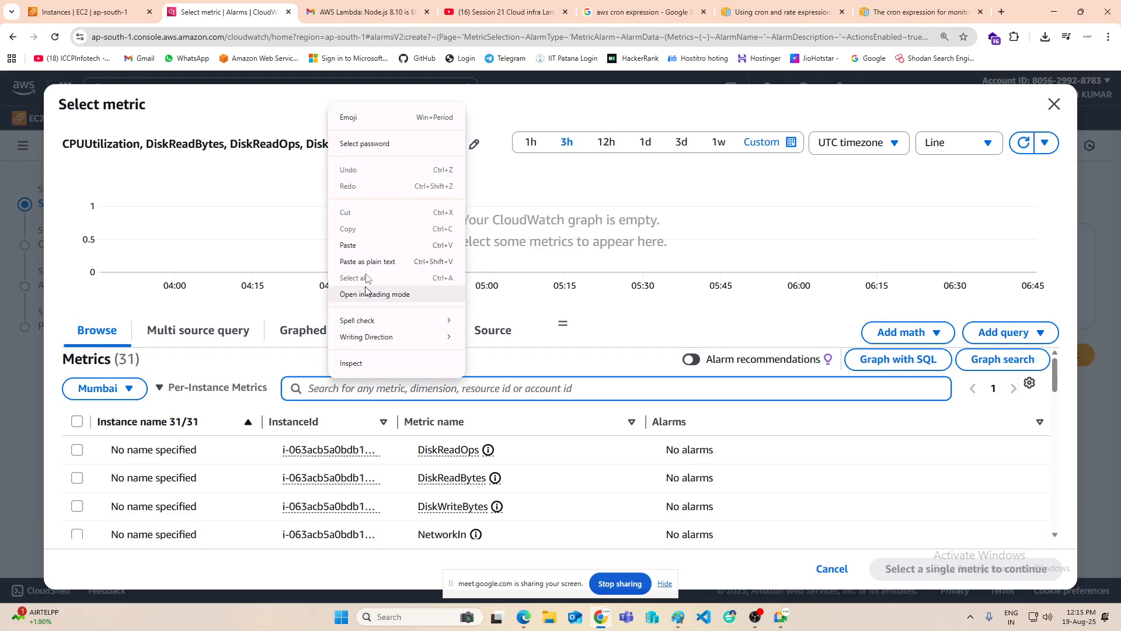
{"action": "left_click", "coordinate": [365, 247]}
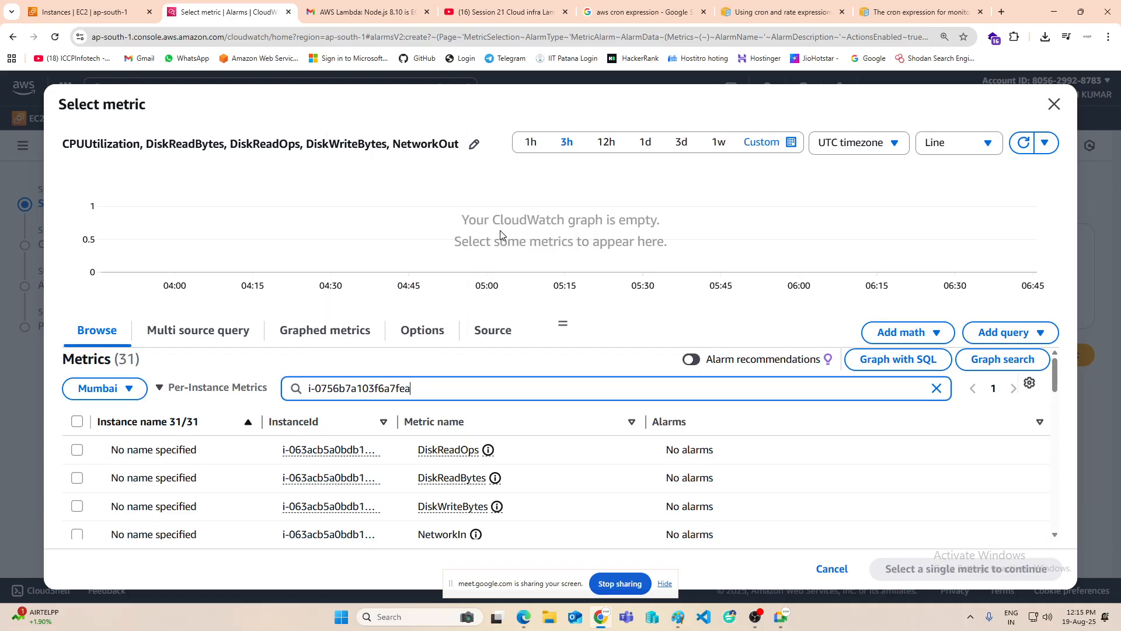
{"action": "key", "text": "Return"}
Step: Choose vm1's CPUUtilization as the metric for the alarm
{"action": "scroll", "coordinate": [423, 506], "scroll_direction": "down", "scroll_amount": 1}
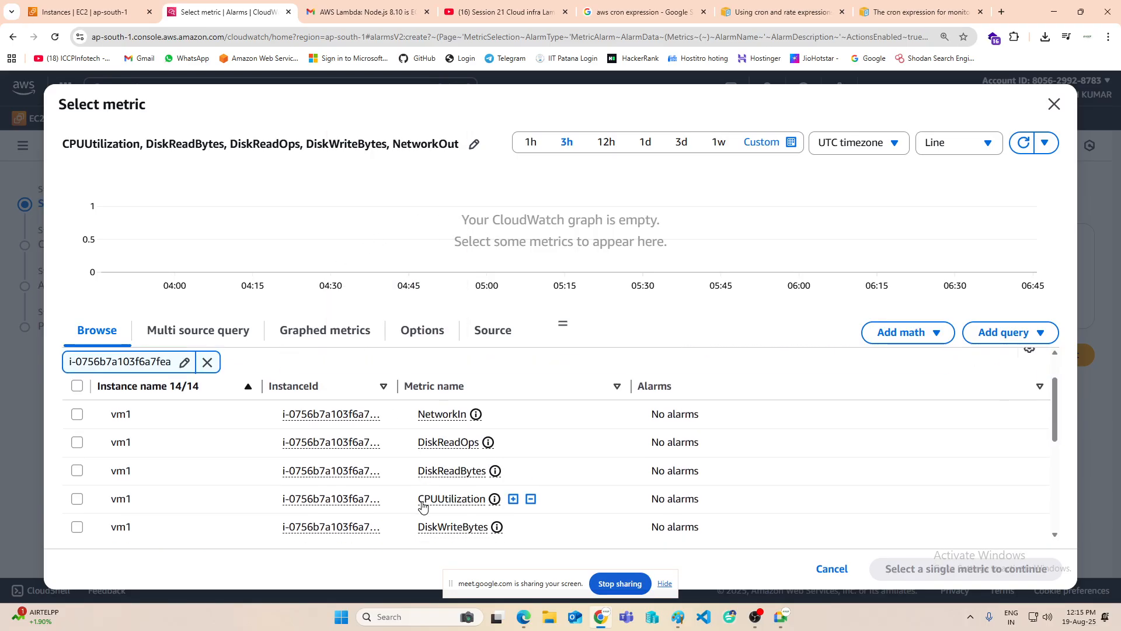
{"action": "left_click", "coordinate": [78, 500]}
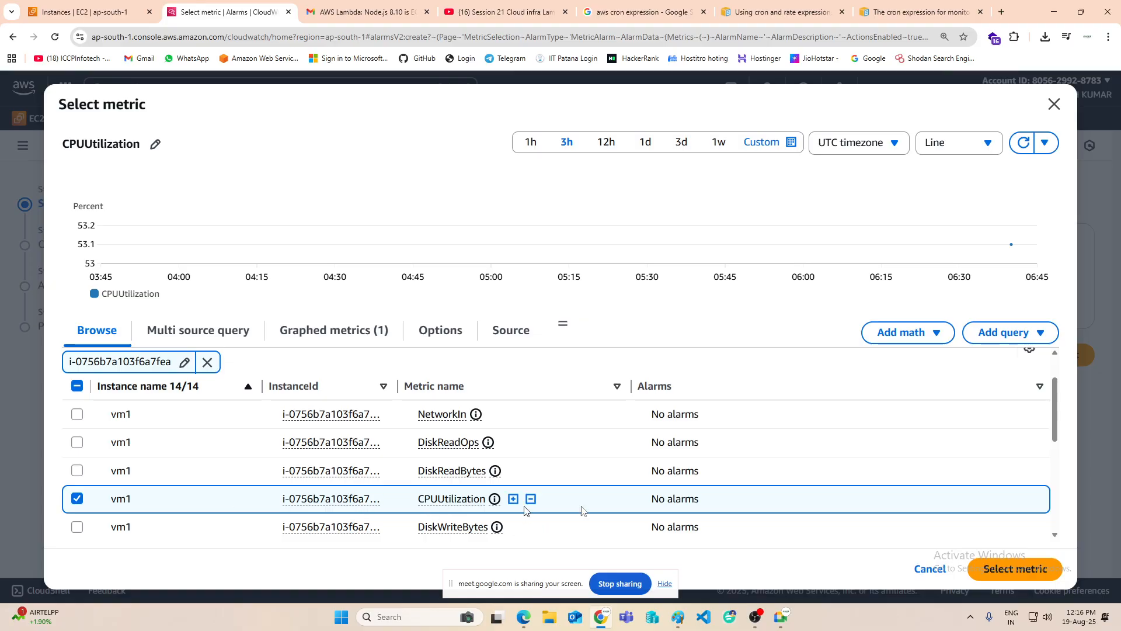
{"action": "left_click", "coordinate": [1017, 574]}
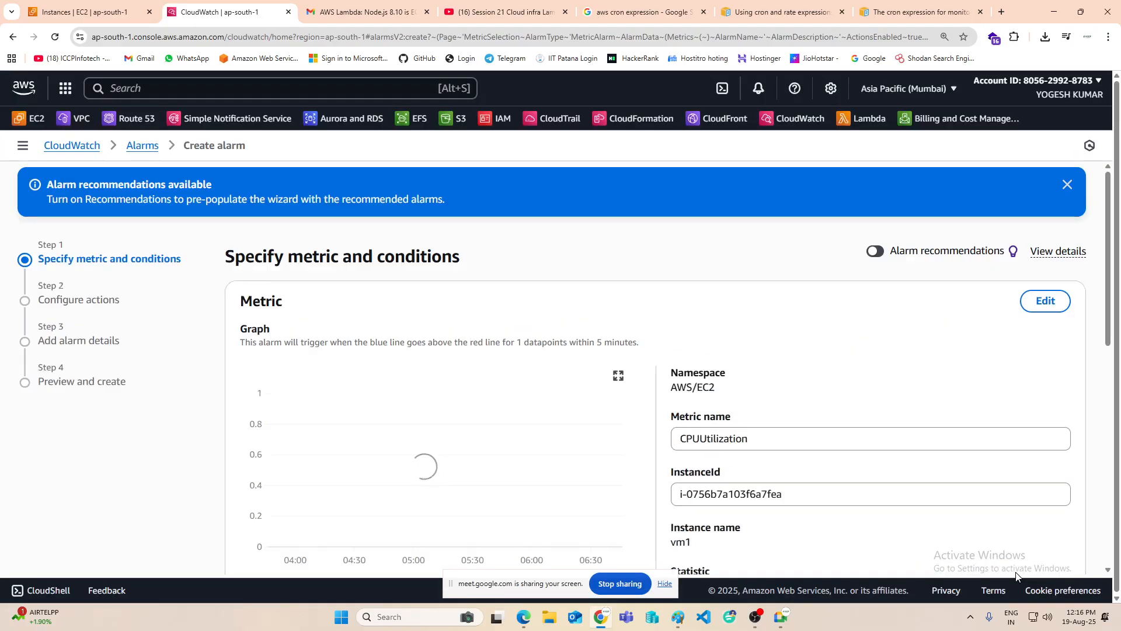
Step: Keep the Average statistic for CPUUtilization and set the metric's period to 1 minute
{"action": "scroll", "coordinate": [817, 315], "scroll_direction": "down", "scroll_amount": 2}
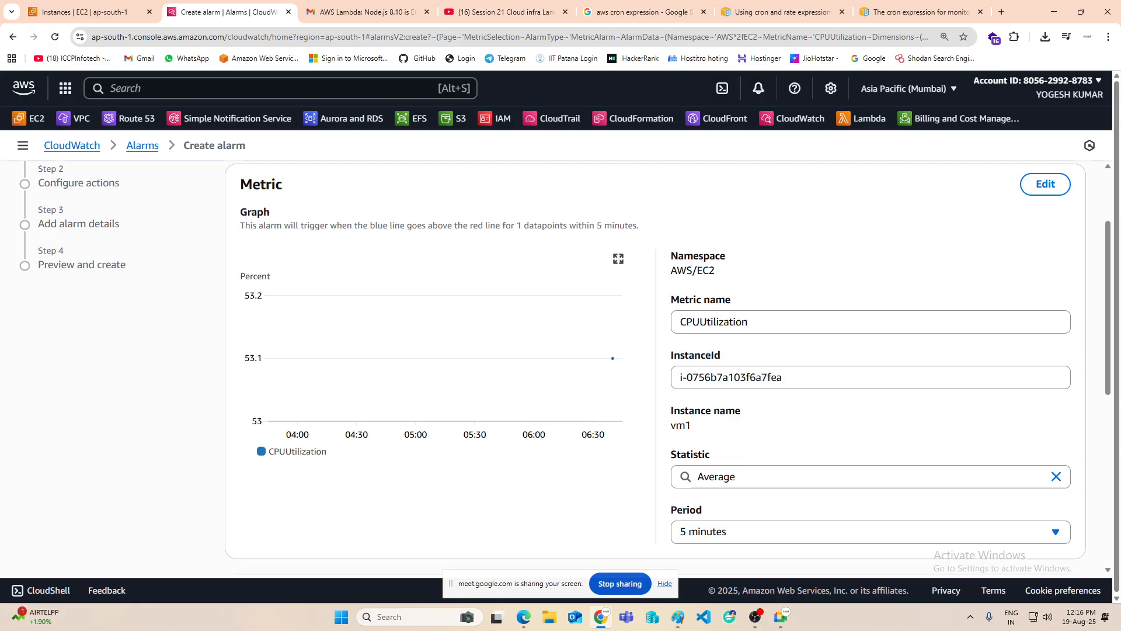
{"action": "scroll", "coordinate": [713, 388], "scroll_direction": "down", "scroll_amount": 2}
{"action": "left_click", "coordinate": [719, 359]}
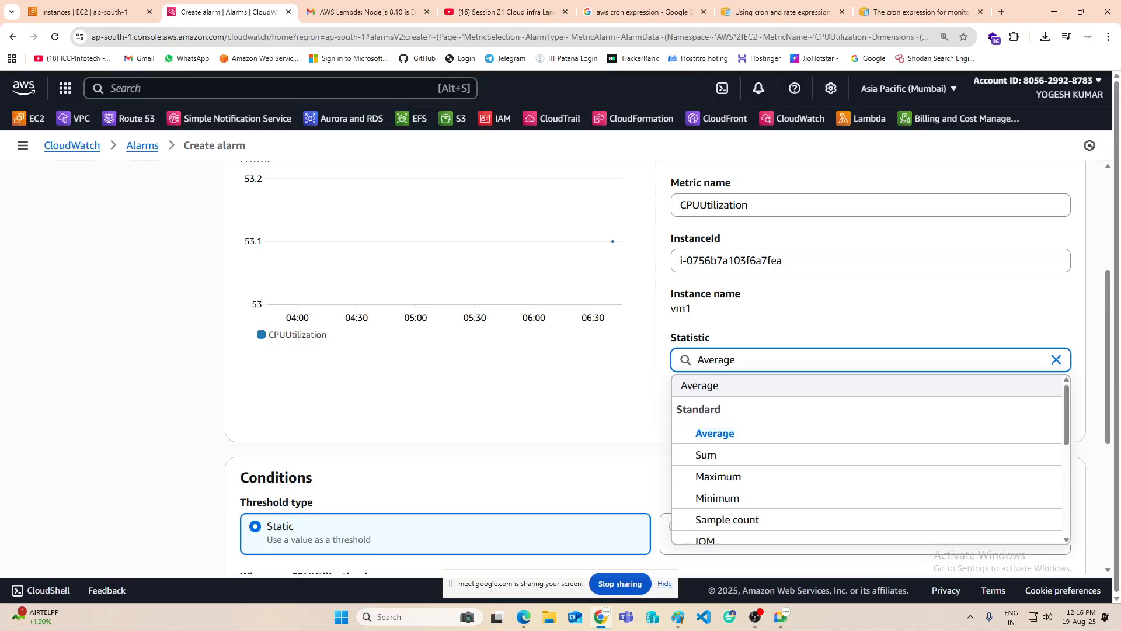
{"action": "left_click", "coordinate": [791, 384]}
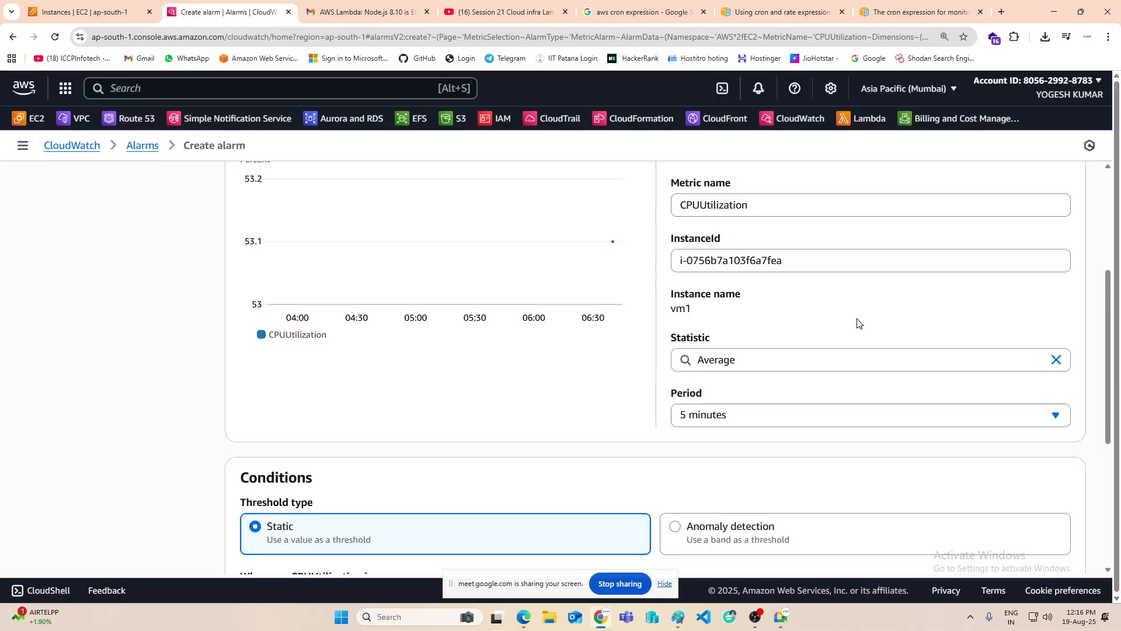
{"action": "left_click", "coordinate": [815, 415]}
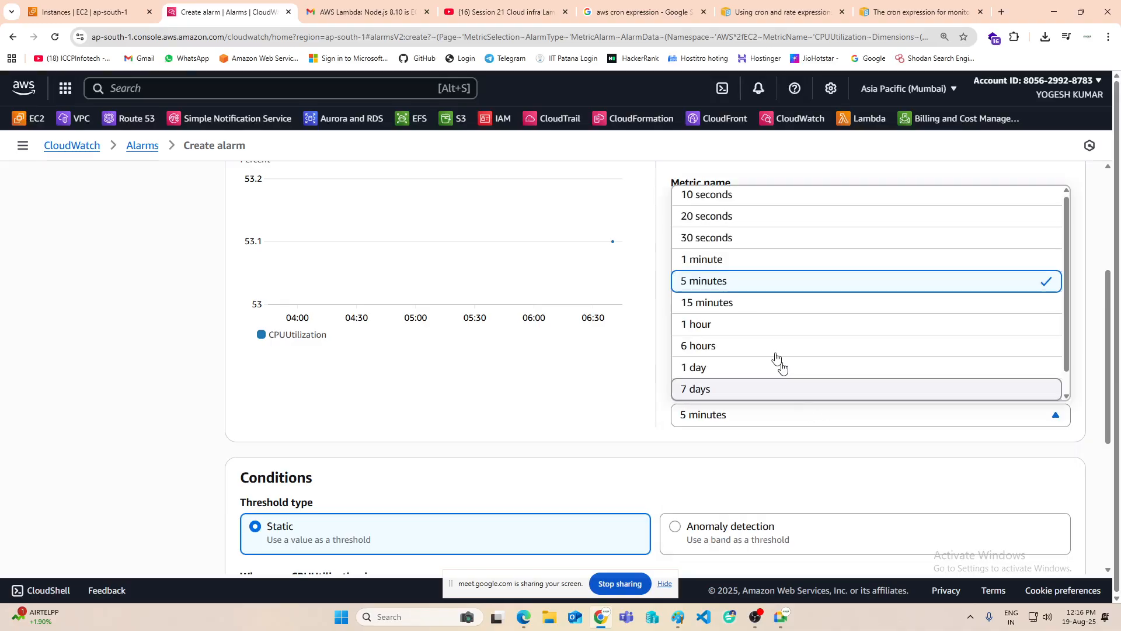
{"action": "left_click", "coordinate": [713, 269]}
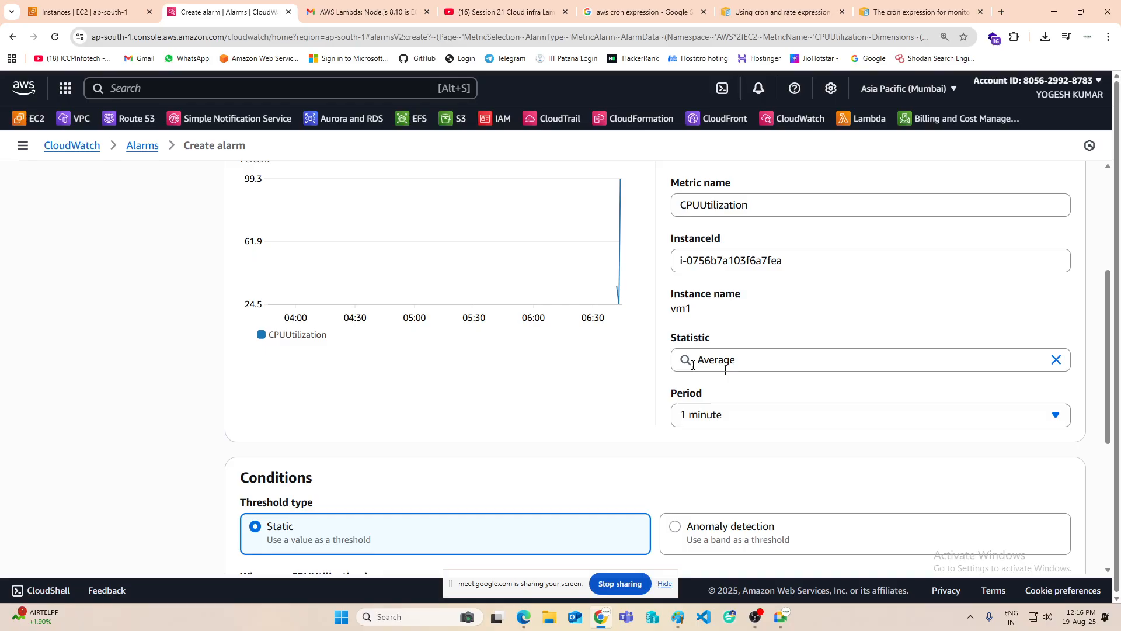
Step: Define the static alarm condition as CPUUtilization Greater/Equal to a threshold of 70
{"action": "scroll", "coordinate": [486, 344], "scroll_direction": "down", "scroll_amount": 5}
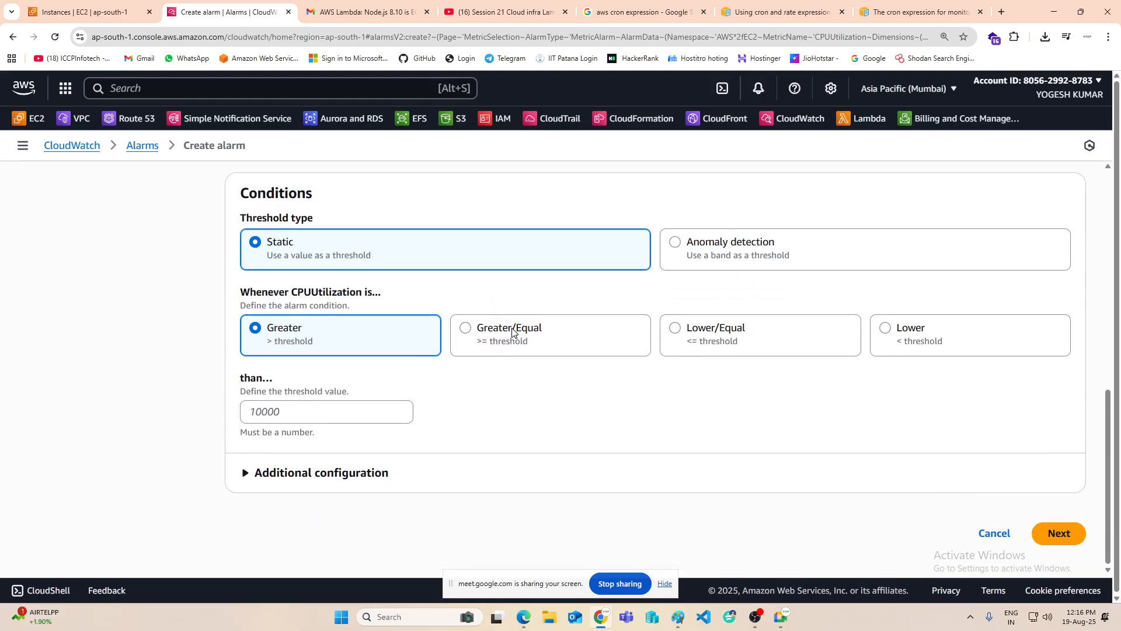
{"action": "left_click", "coordinate": [513, 332]}
{"action": "left_click", "coordinate": [357, 408]}
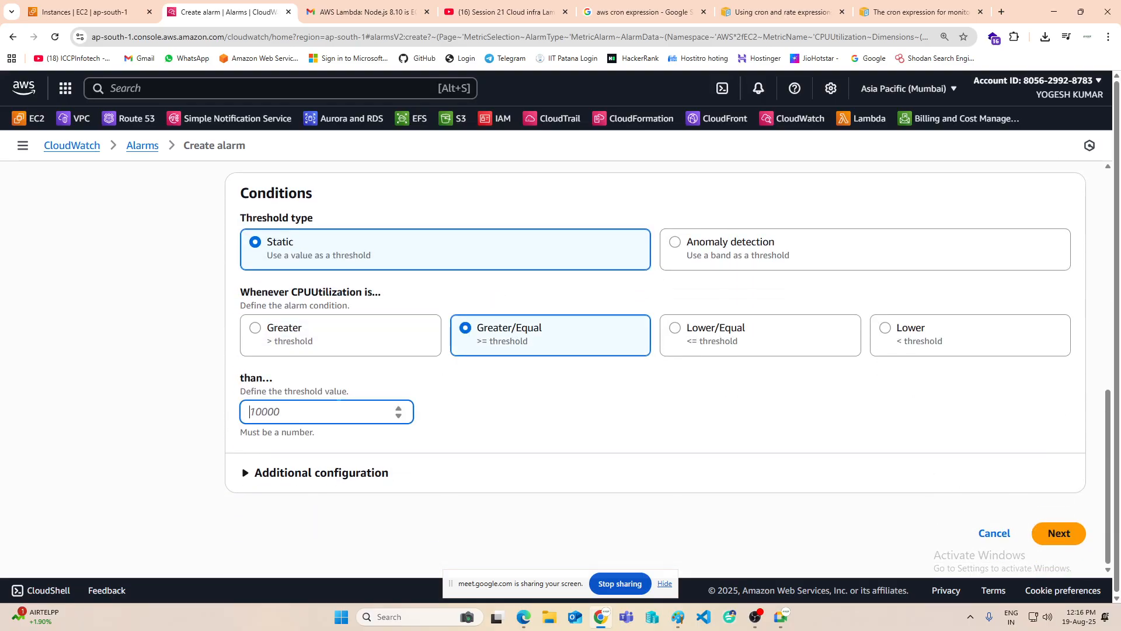
{"action": "type", "text": "70"}
Step: Review the additional configuration, keeping 1 out of 1 datapoints and missing data treated as missing, and continue to the alarm actions
{"action": "left_click", "coordinate": [244, 474]}
{"action": "scroll", "coordinate": [488, 400], "scroll_direction": "down", "scroll_amount": 2}
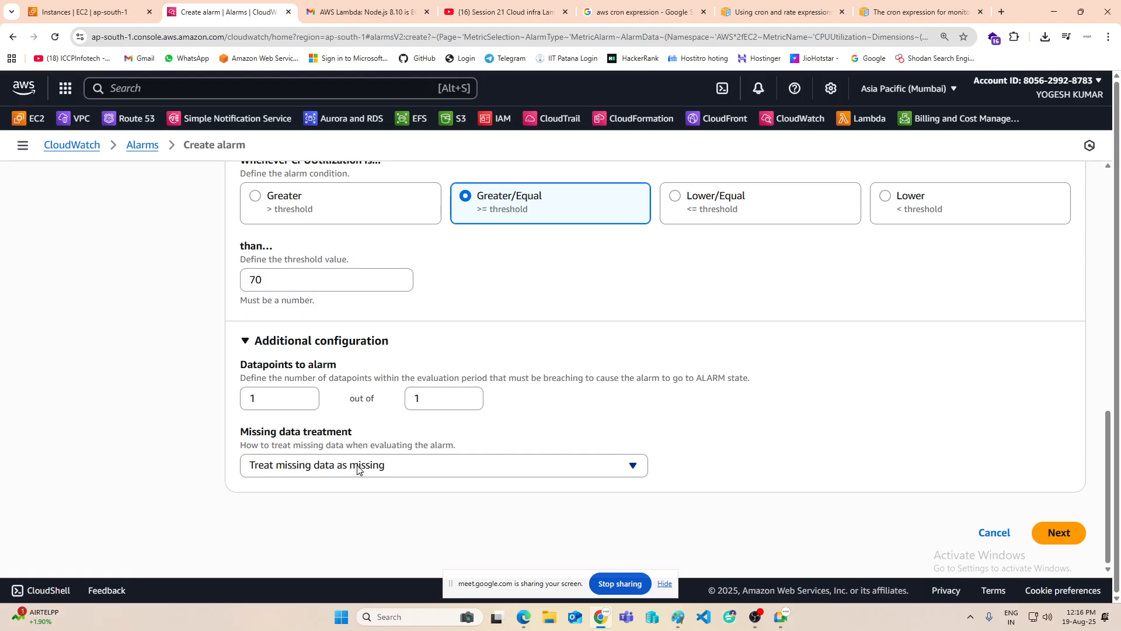
{"action": "scroll", "coordinate": [363, 463], "scroll_direction": "up", "scroll_amount": 3}
{"action": "scroll", "coordinate": [488, 451], "scroll_direction": "down", "scroll_amount": 3}
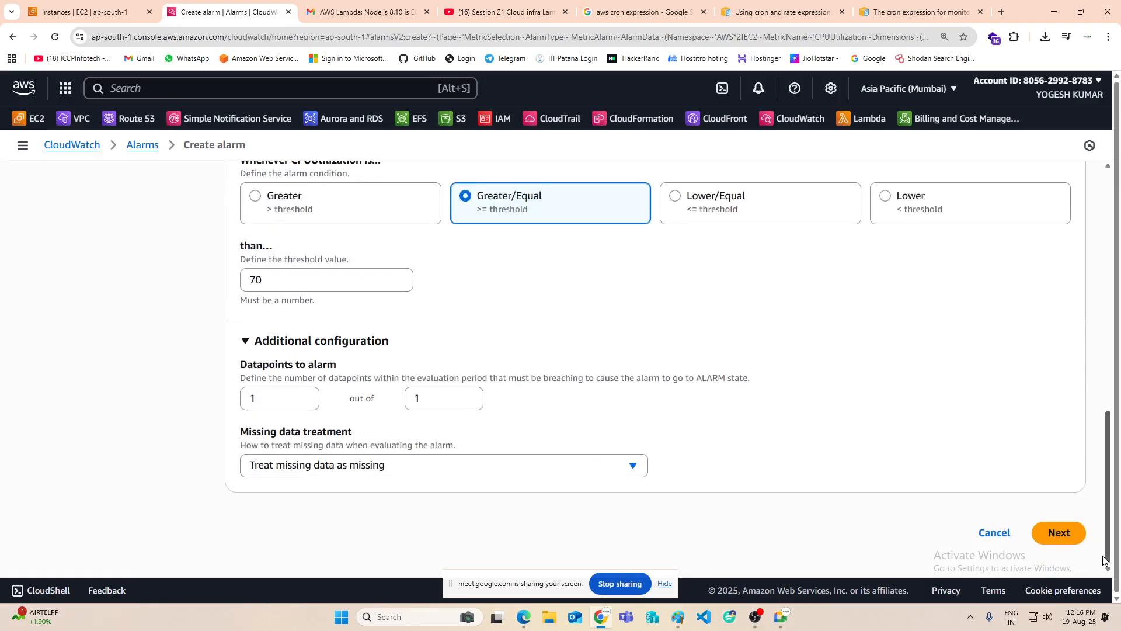
{"action": "left_click", "coordinate": [1060, 533]}
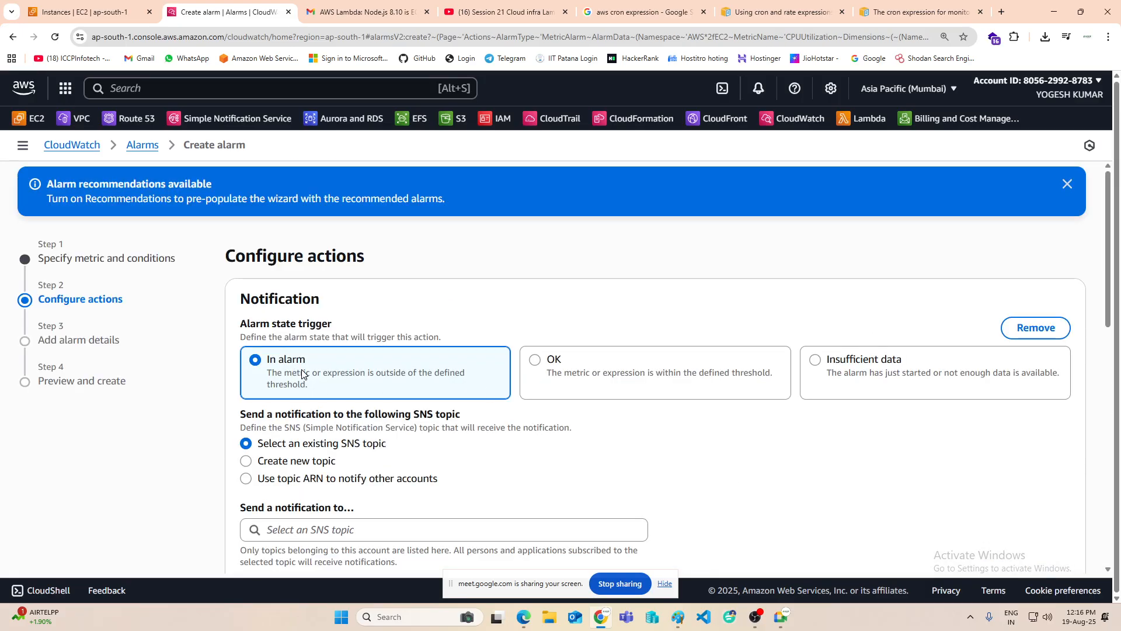
Step: Choose to create a new SNS topic for the In alarm notification and enter the recipient's e-mail address
{"action": "scroll", "coordinate": [302, 373], "scroll_direction": "down", "scroll_amount": 2}
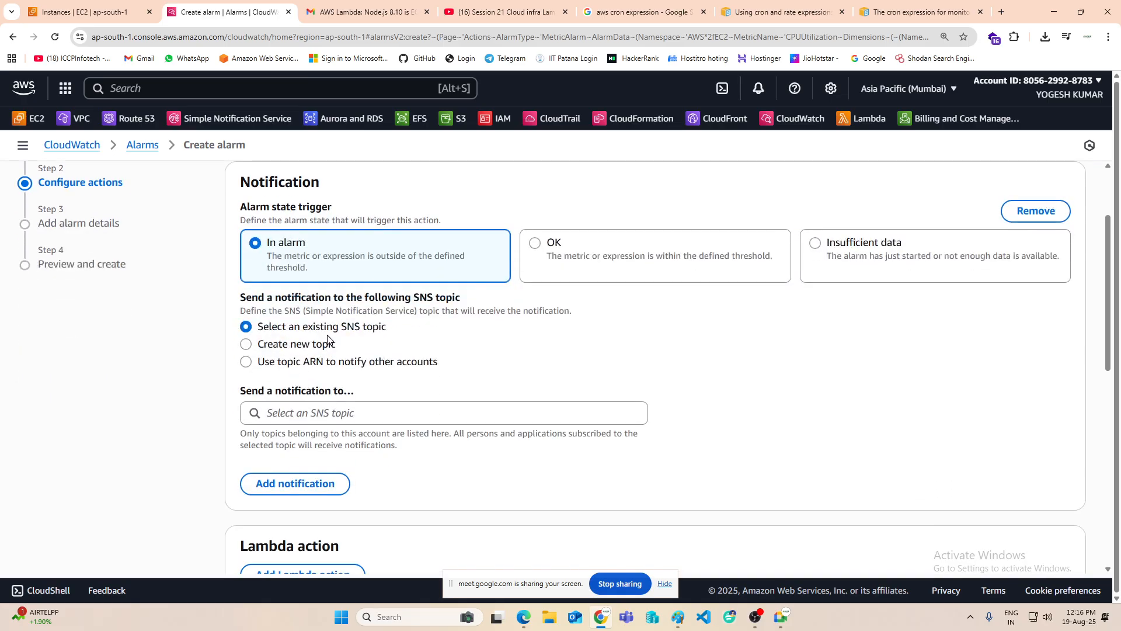
{"action": "left_click", "coordinate": [304, 412]}
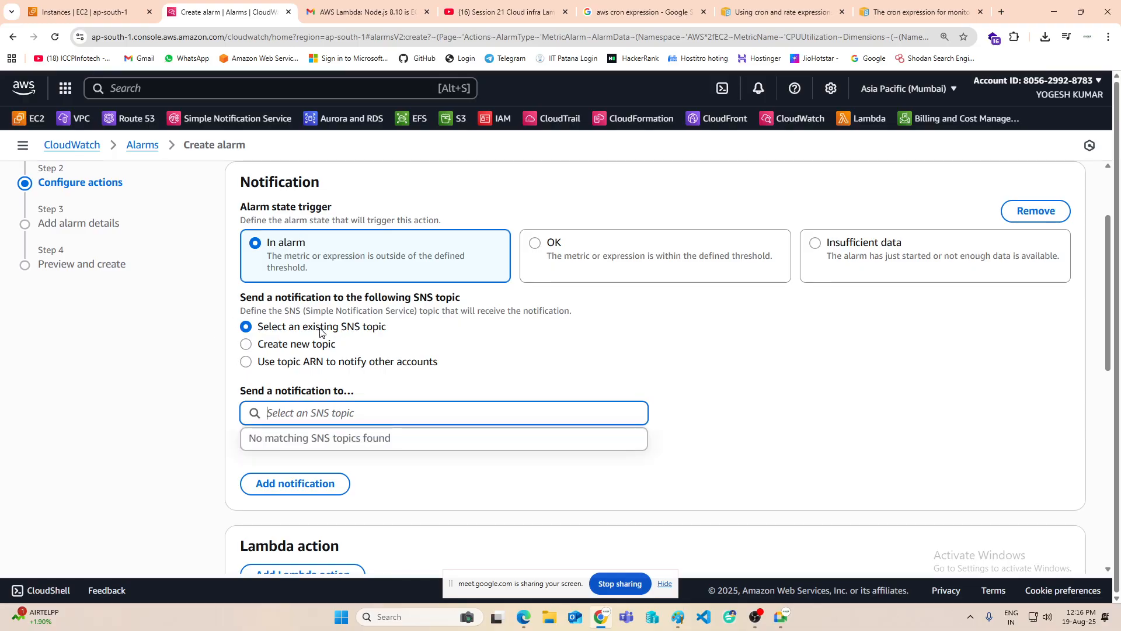
{"action": "left_click", "coordinate": [301, 345]}
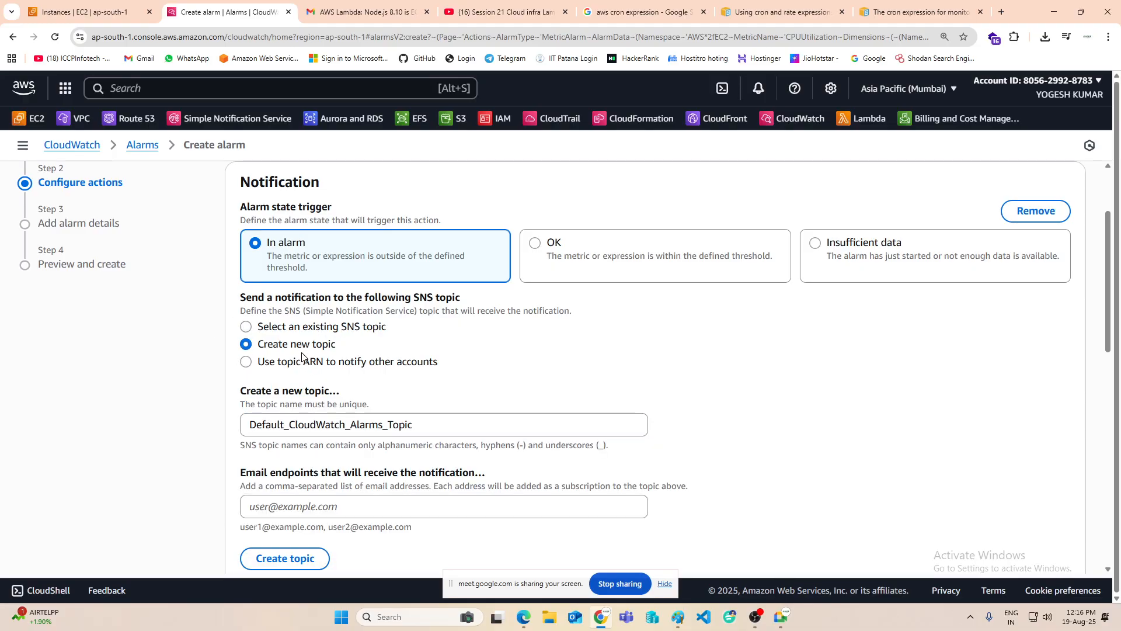
{"action": "scroll", "coordinate": [302, 357], "scroll_direction": "down", "scroll_amount": 1}
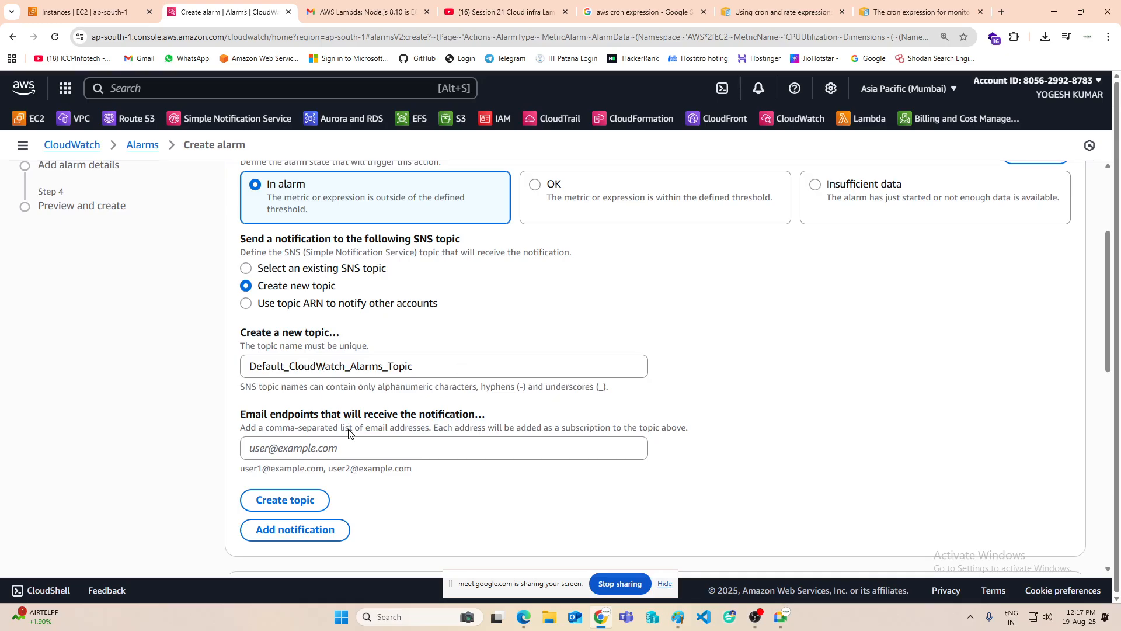
{"action": "left_click", "coordinate": [349, 448]}
{"action": "left_click", "coordinate": [372, 477]}
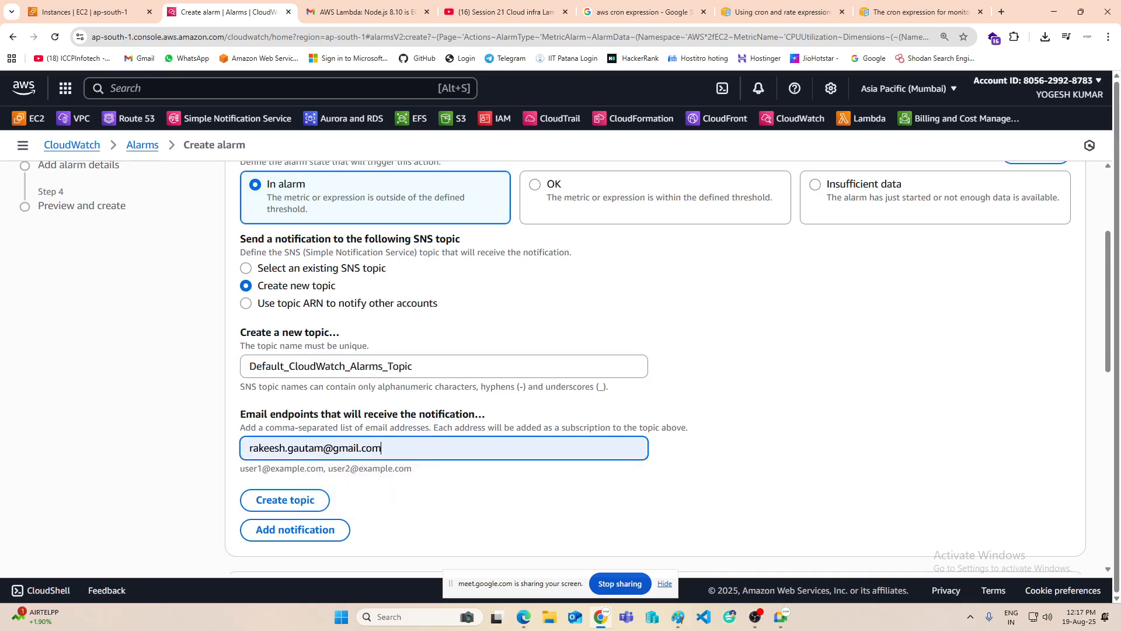
Step: Add an EC2 action that stops this instance when the alarm state is In alarm
{"action": "scroll", "coordinate": [384, 384], "scroll_direction": "down", "scroll_amount": 3}
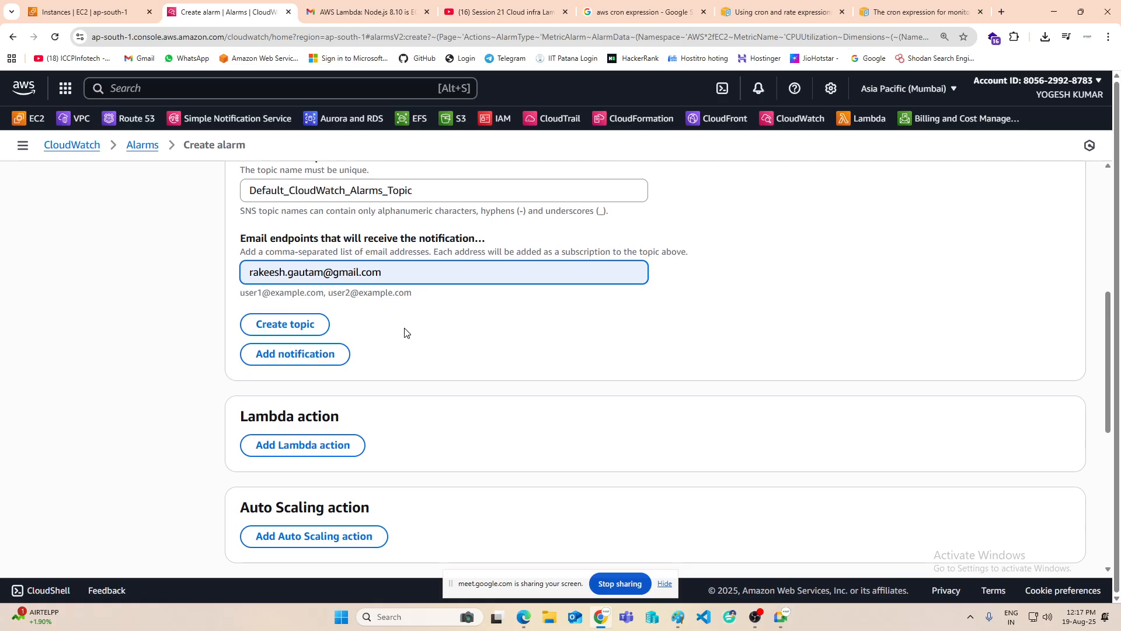
{"action": "scroll", "coordinate": [407, 332], "scroll_direction": "down", "scroll_amount": 2}
{"action": "scroll", "coordinate": [315, 292], "scroll_direction": "up", "scroll_amount": 1}
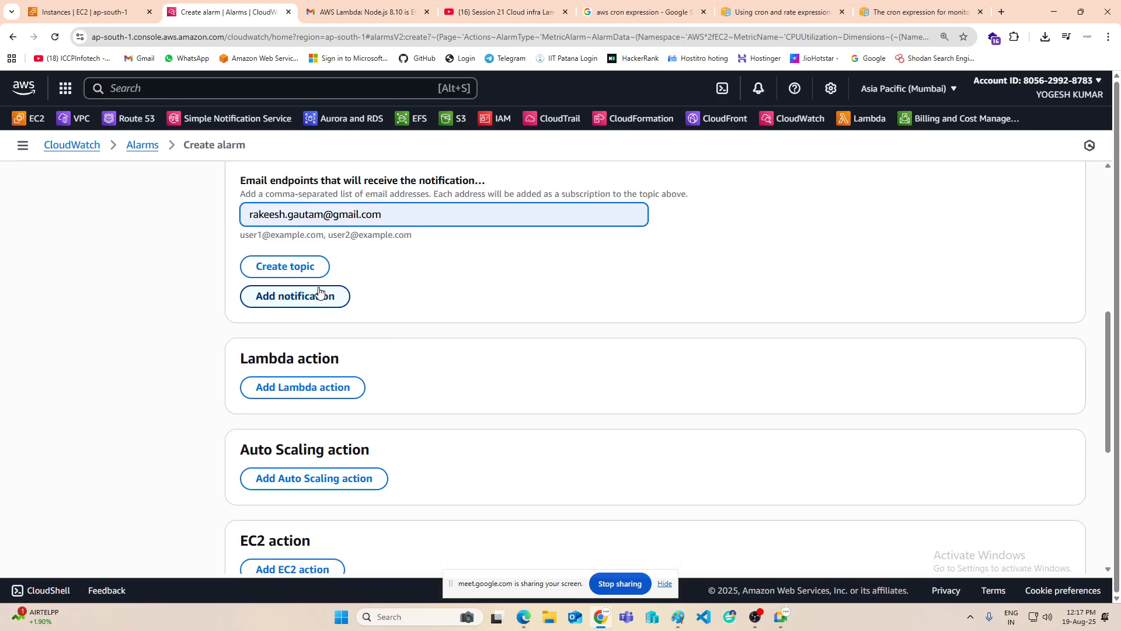
{"action": "scroll", "coordinate": [346, 321], "scroll_direction": "down", "scroll_amount": 1}
{"action": "scroll", "coordinate": [298, 408], "scroll_direction": "down", "scroll_amount": 3}
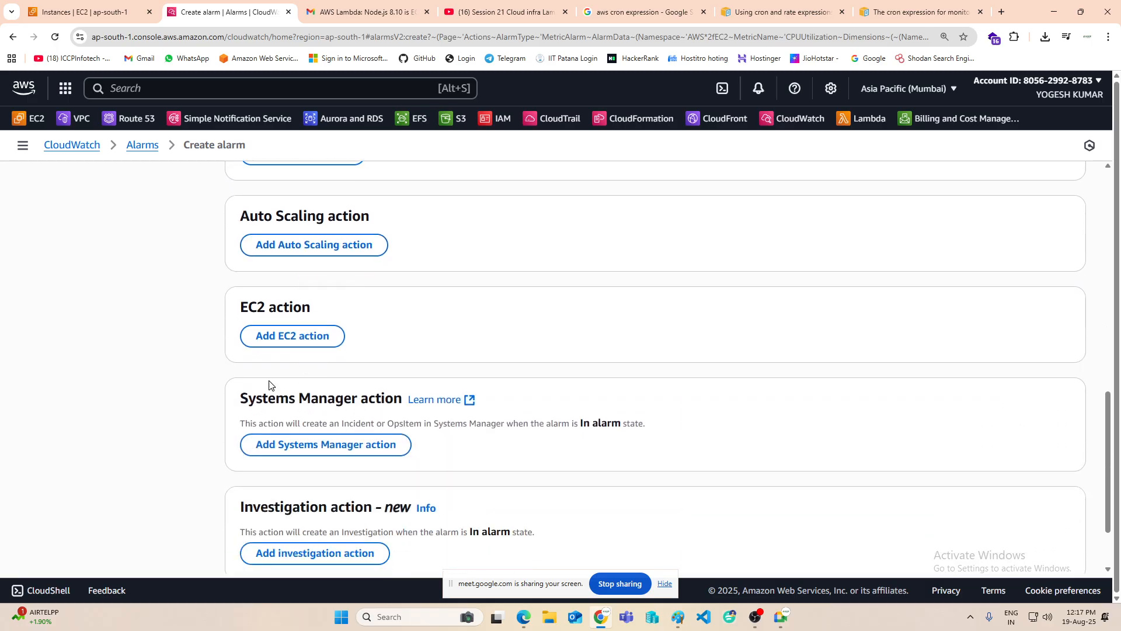
{"action": "left_click", "coordinate": [262, 337]}
{"action": "scroll", "coordinate": [490, 428], "scroll_direction": "down", "scroll_amount": 2}
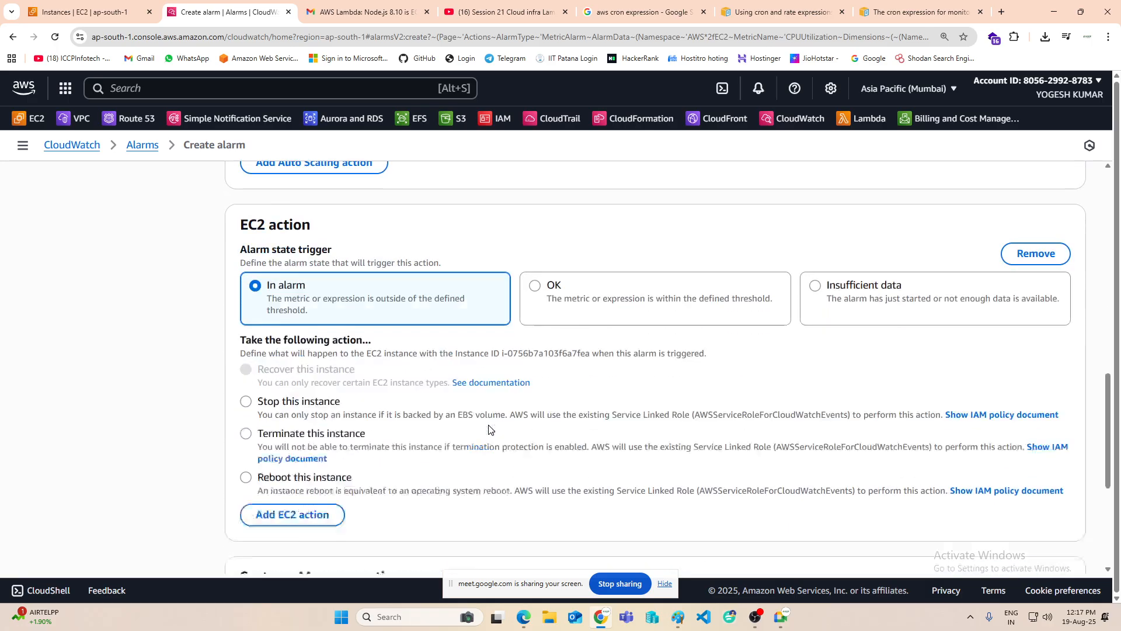
{"action": "left_click", "coordinate": [247, 368]}
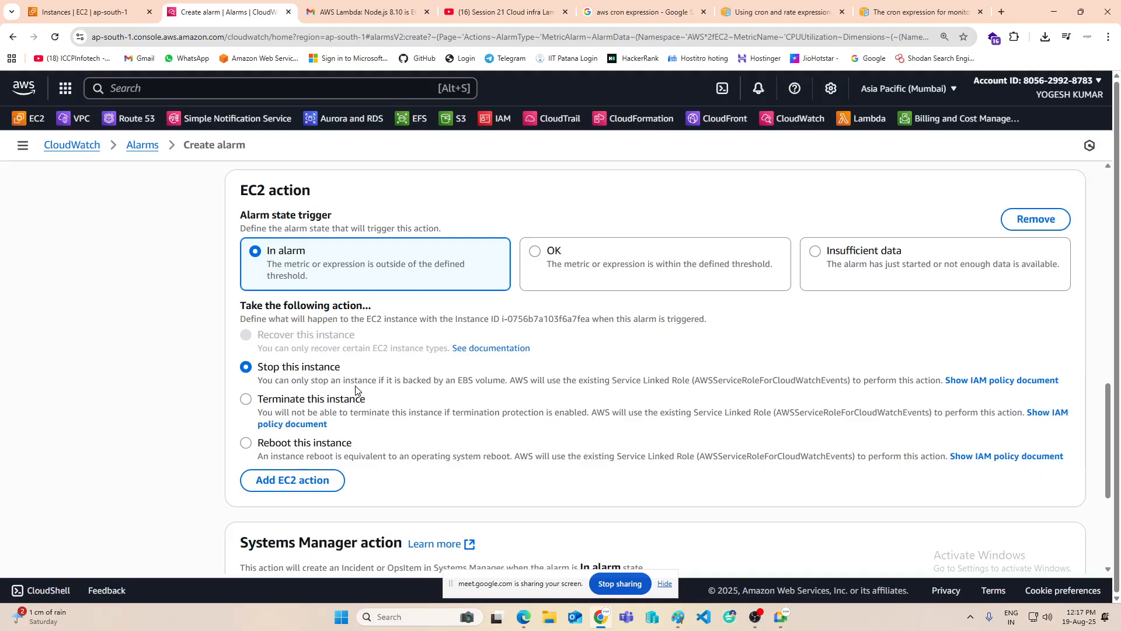
Step: Try to continue to the alarm details and return to the notification settings
{"action": "scroll", "coordinate": [358, 392], "scroll_direction": "down", "scroll_amount": 4}
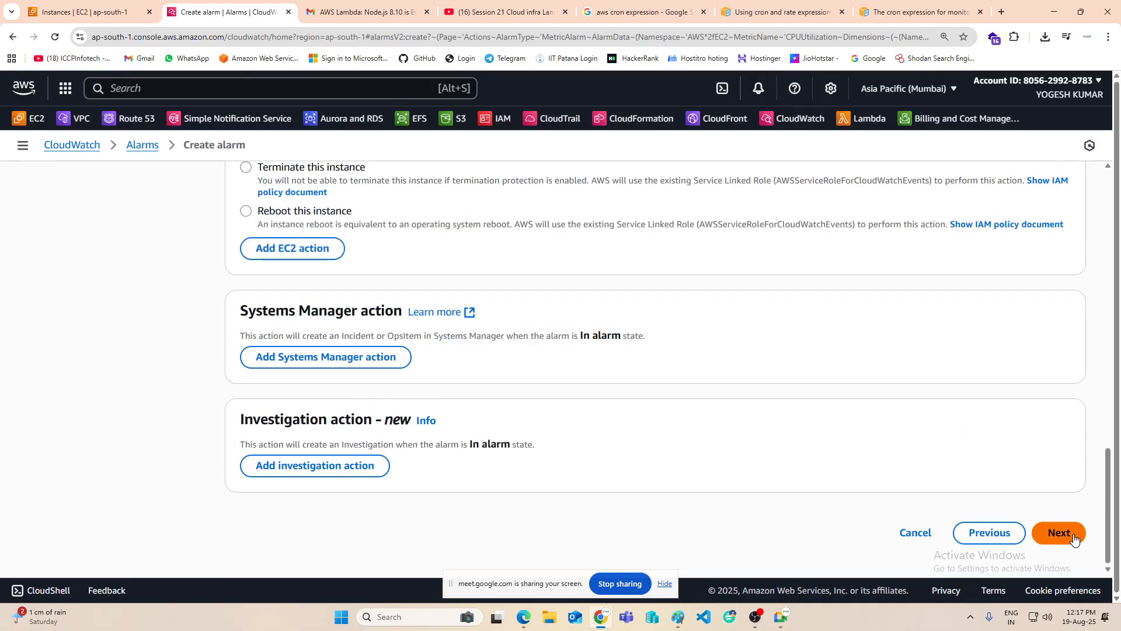
{"action": "scroll", "coordinate": [1073, 534], "scroll_direction": "up", "scroll_amount": 4}
{"action": "scroll", "coordinate": [446, 381], "scroll_direction": "up", "scroll_amount": 9}
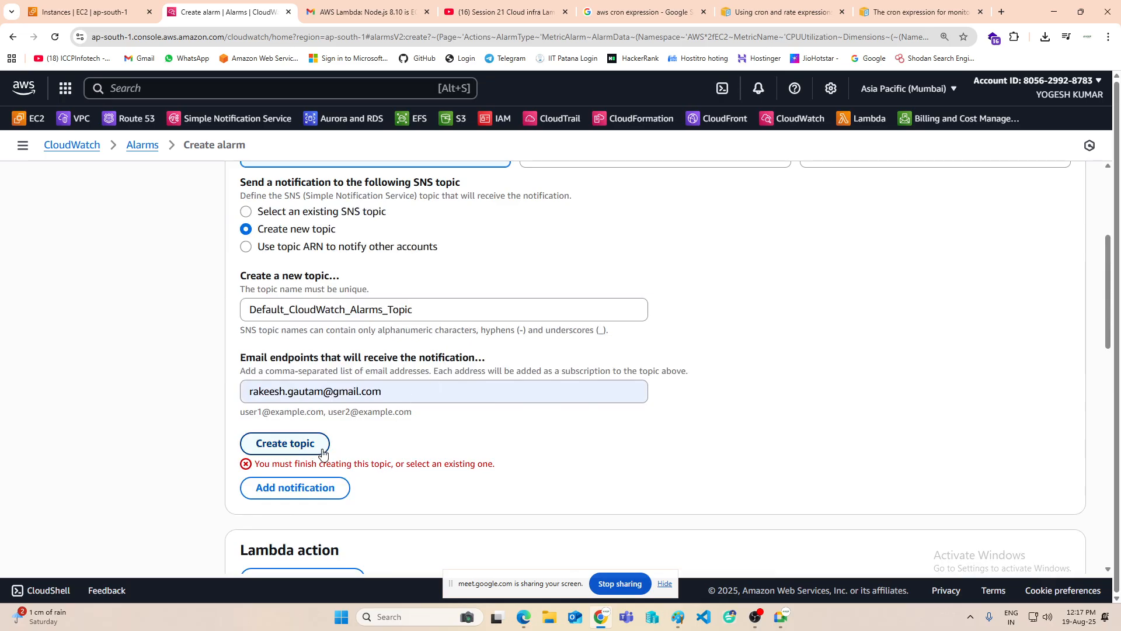
{"action": "scroll", "coordinate": [370, 387], "scroll_direction": "up", "scroll_amount": 2}
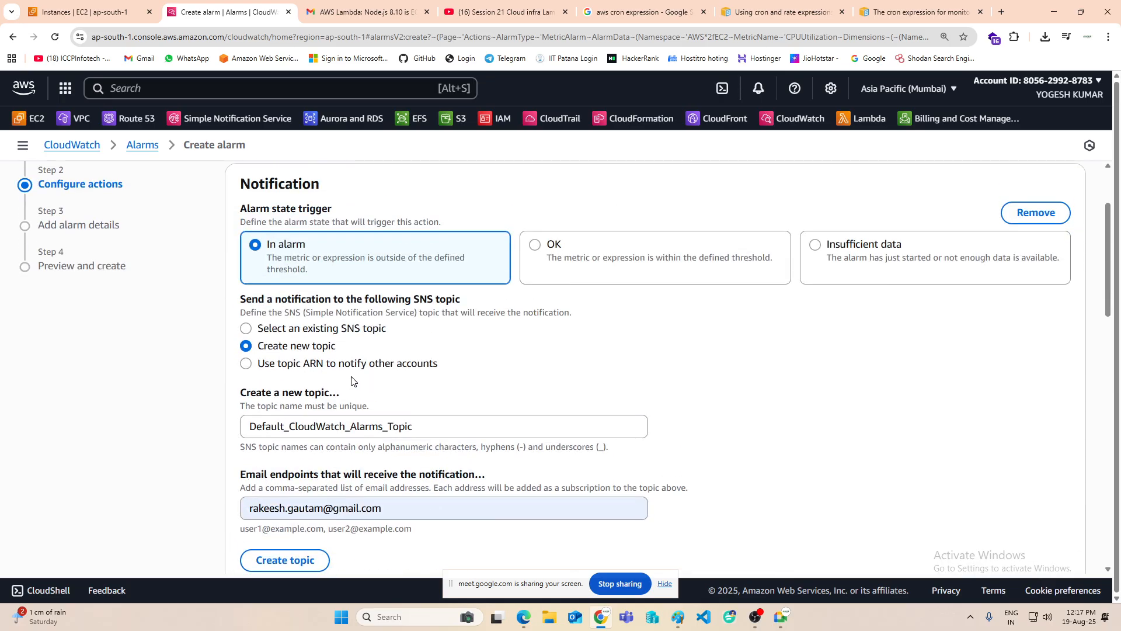
Step: Switch the notification to an existing SNS topic and check which topics are available
{"action": "left_click", "coordinate": [303, 328]}
{"action": "left_click_drag", "start_coordinate": [314, 433], "coordinate": [255, 435]}
{"action": "left_click", "coordinate": [327, 415]}
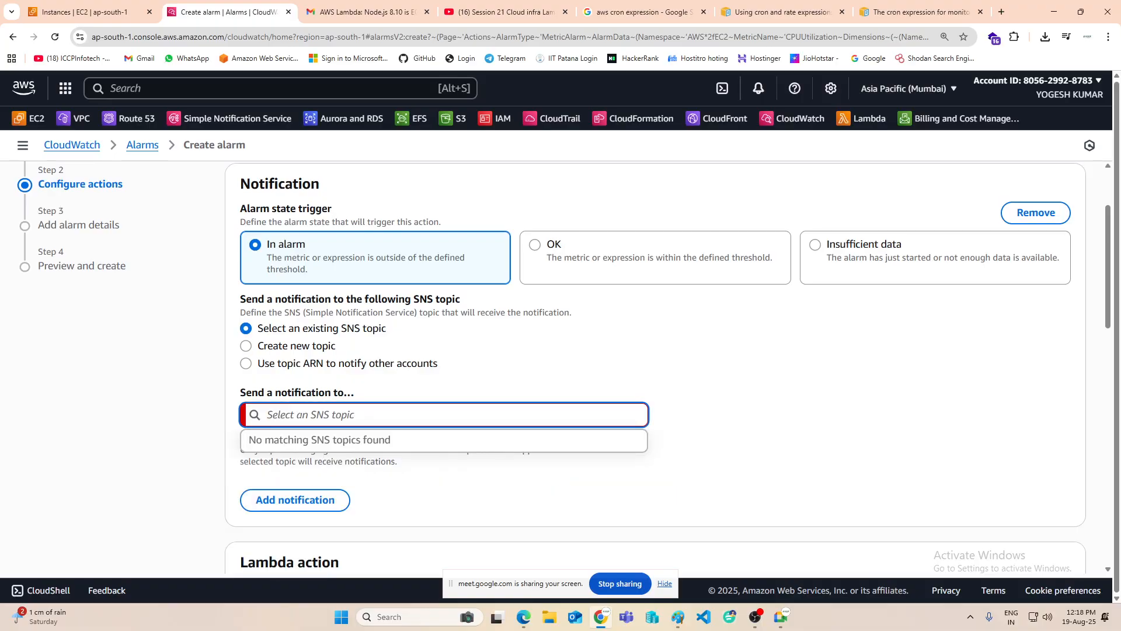
{"action": "left_click", "coordinate": [586, 349]}
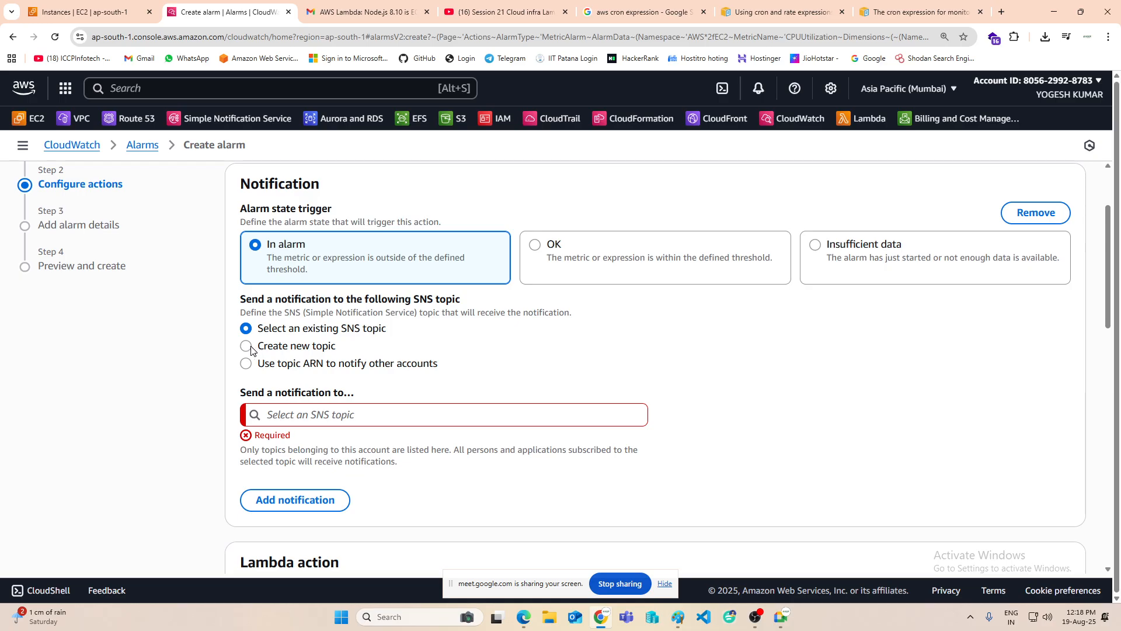
Step: Switch the notification to a new SNS topic and name the topic vm1-alart
{"action": "left_click", "coordinate": [248, 346]}
{"action": "key", "text": "Tab"}
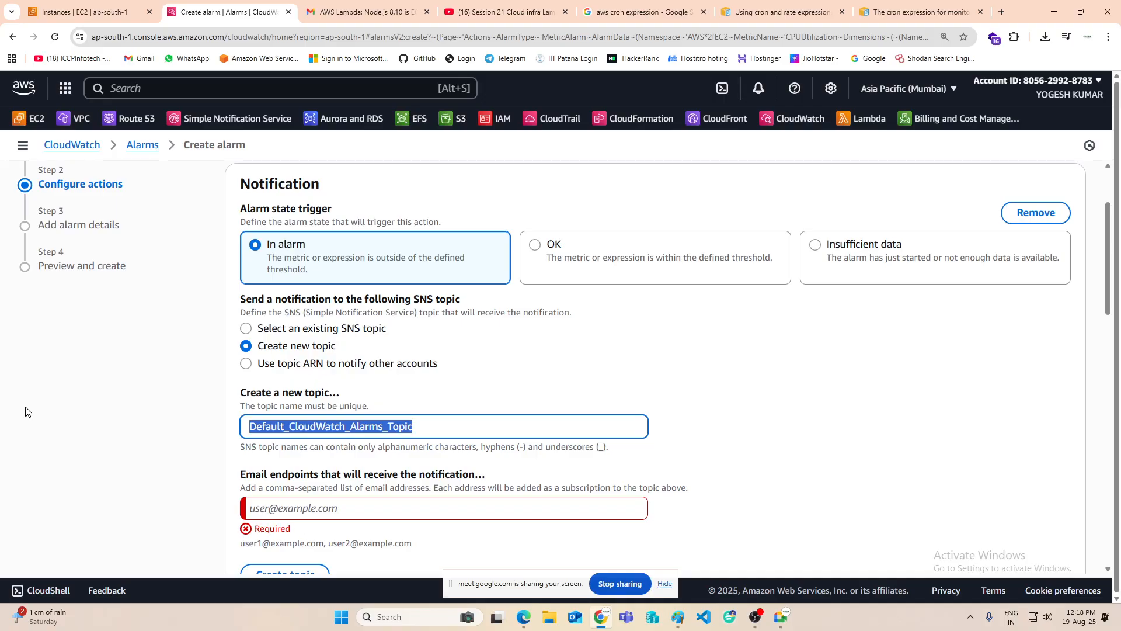
{"action": "type", "text": "vm1-alart"}
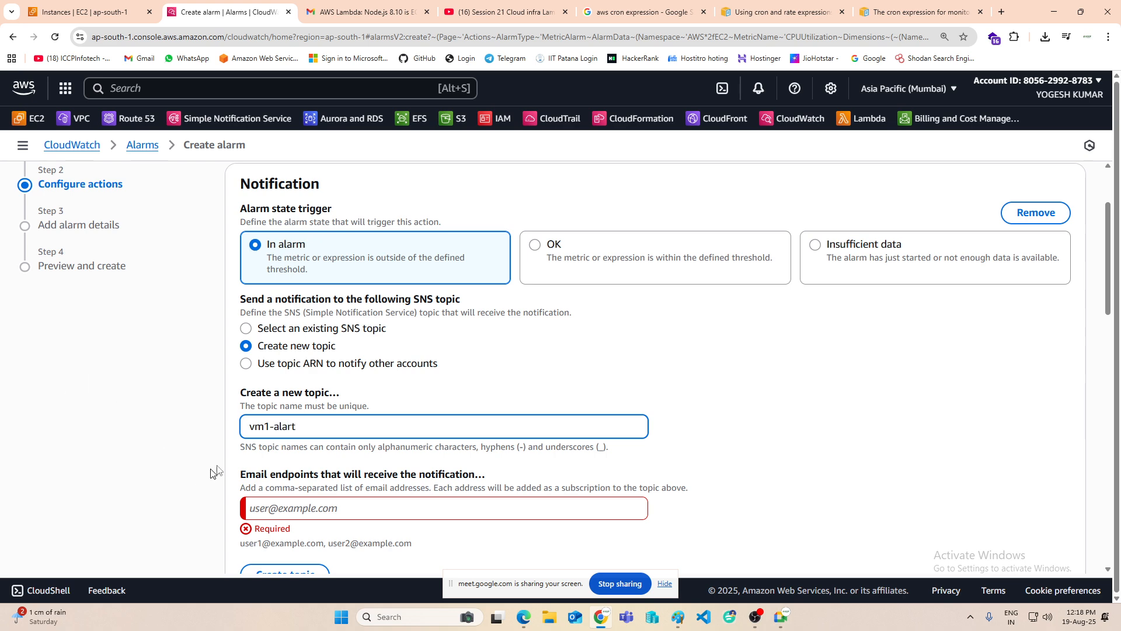
Step: Enter the notification recipient's e-mail endpoint and create the vm1-alart SNS topic
{"action": "scroll", "coordinate": [216, 471], "scroll_direction": "down", "scroll_amount": 3}
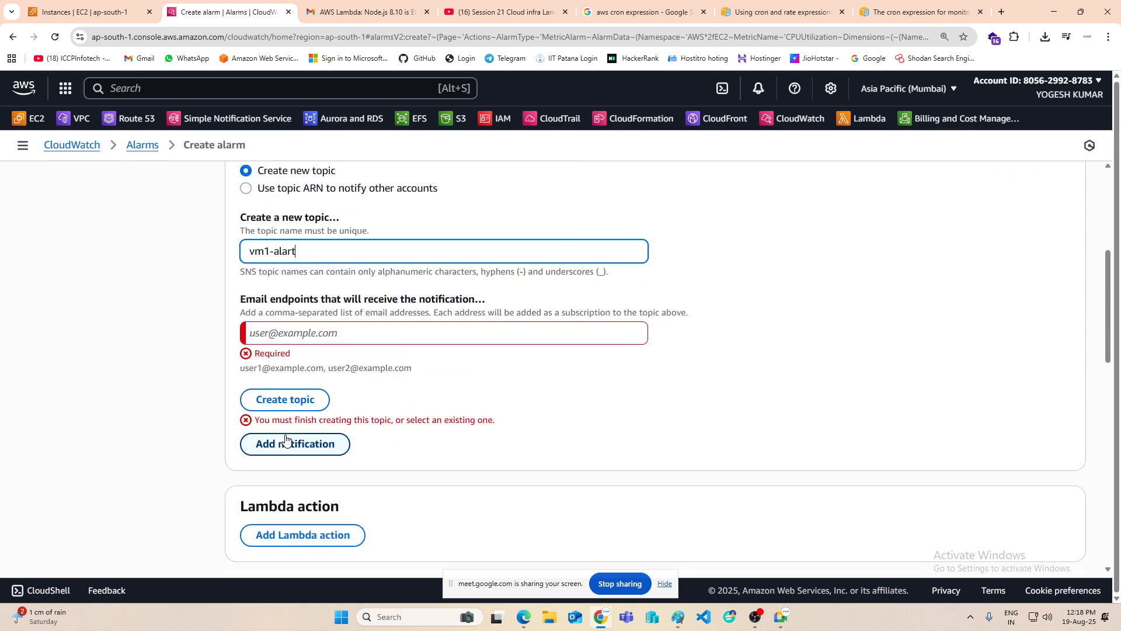
{"action": "left_click", "coordinate": [289, 402]}
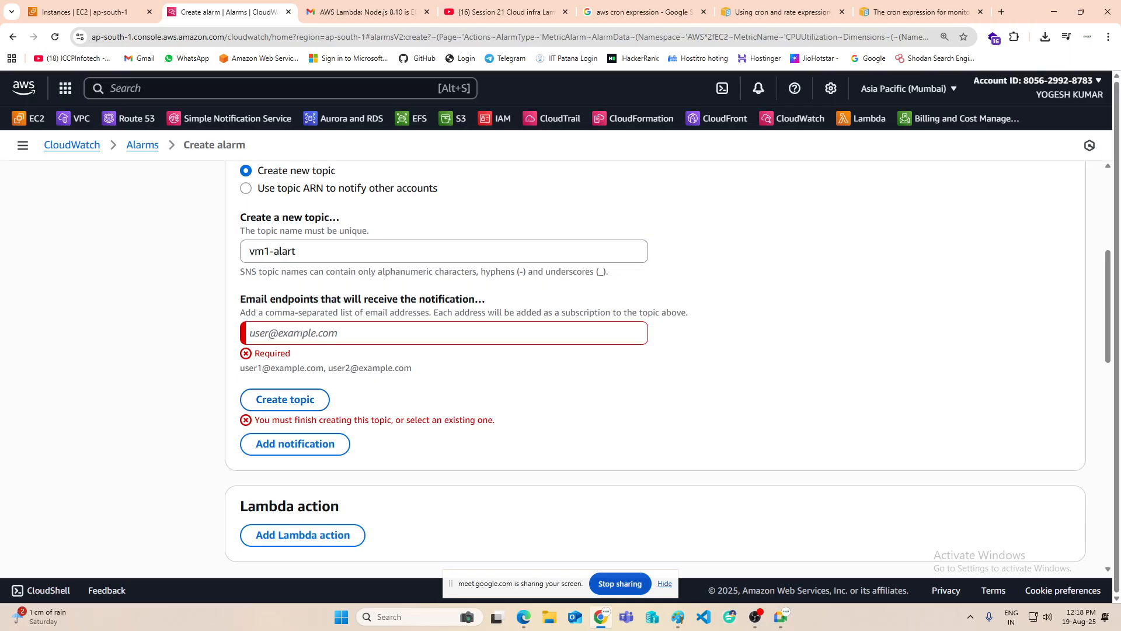
{"action": "left_click", "coordinate": [356, 334]}
{"action": "left_click", "coordinate": [284, 385]}
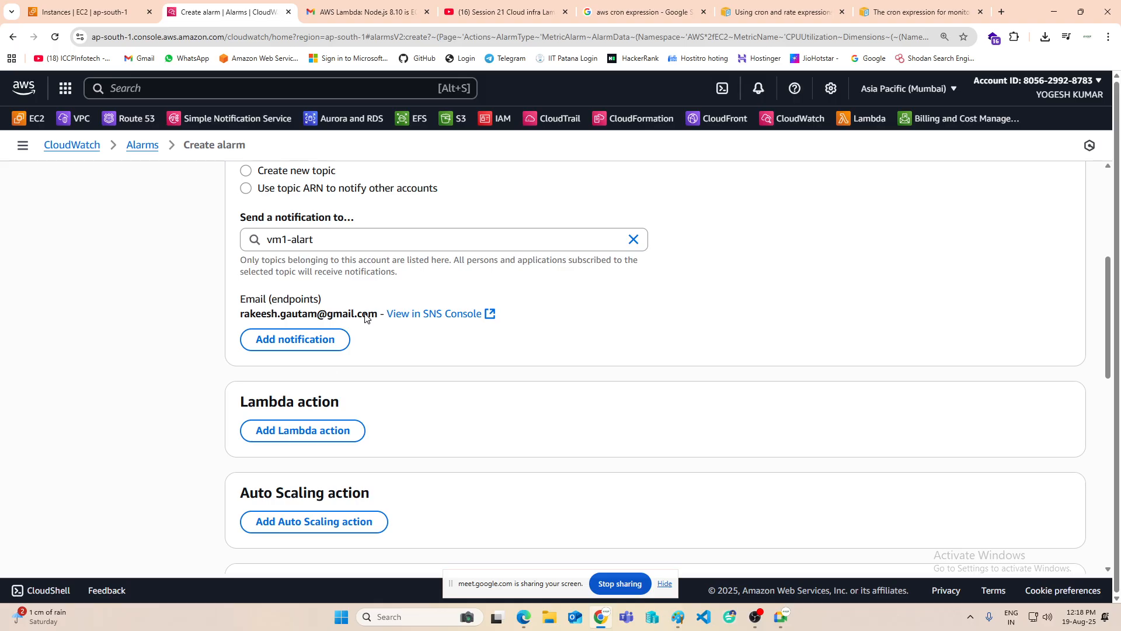
Step: Continue to the alarm details, name the alarm vm1-cpu-uti-al1 and proceed to the preview
{"action": "scroll", "coordinate": [726, 461], "scroll_direction": "down", "scroll_amount": 10}
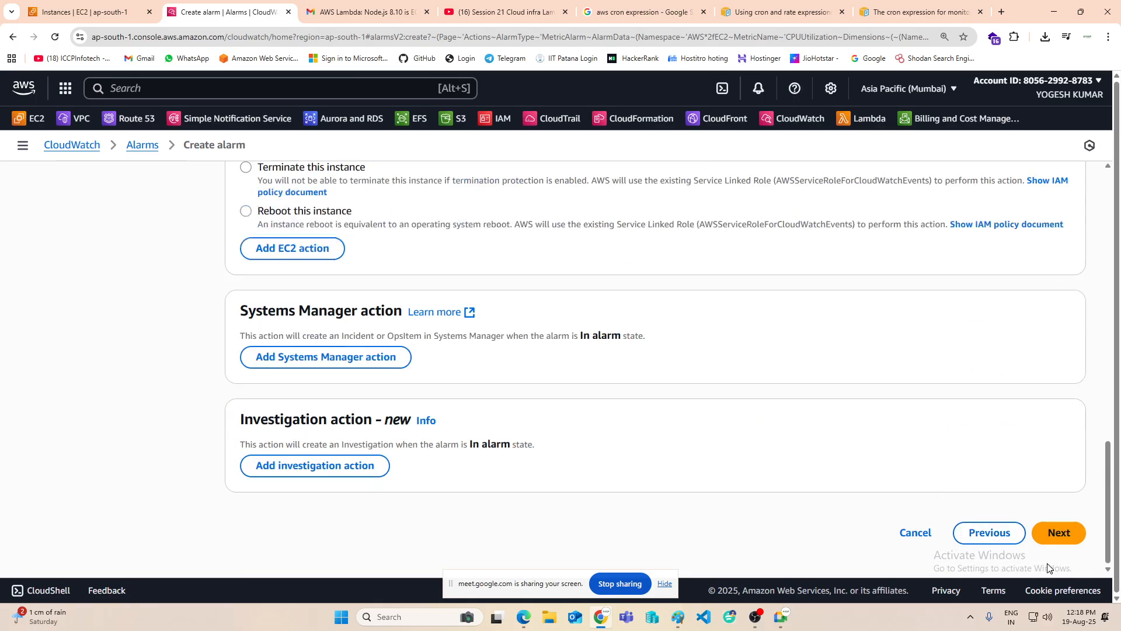
{"action": "left_click", "coordinate": [1060, 533]}
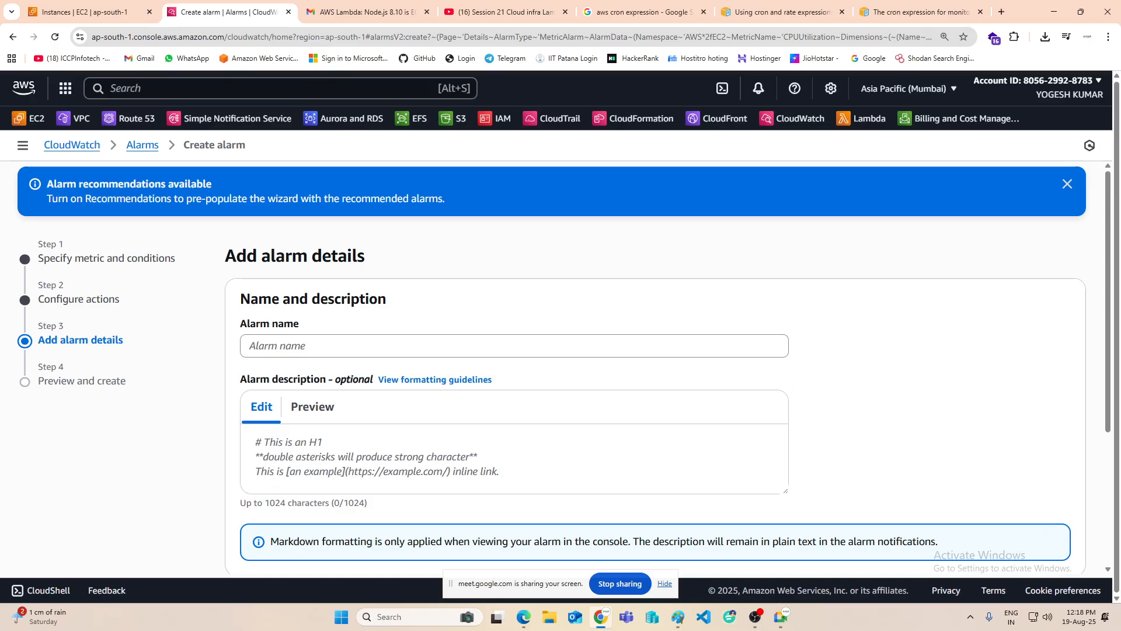
{"action": "type", "text": "vm"}
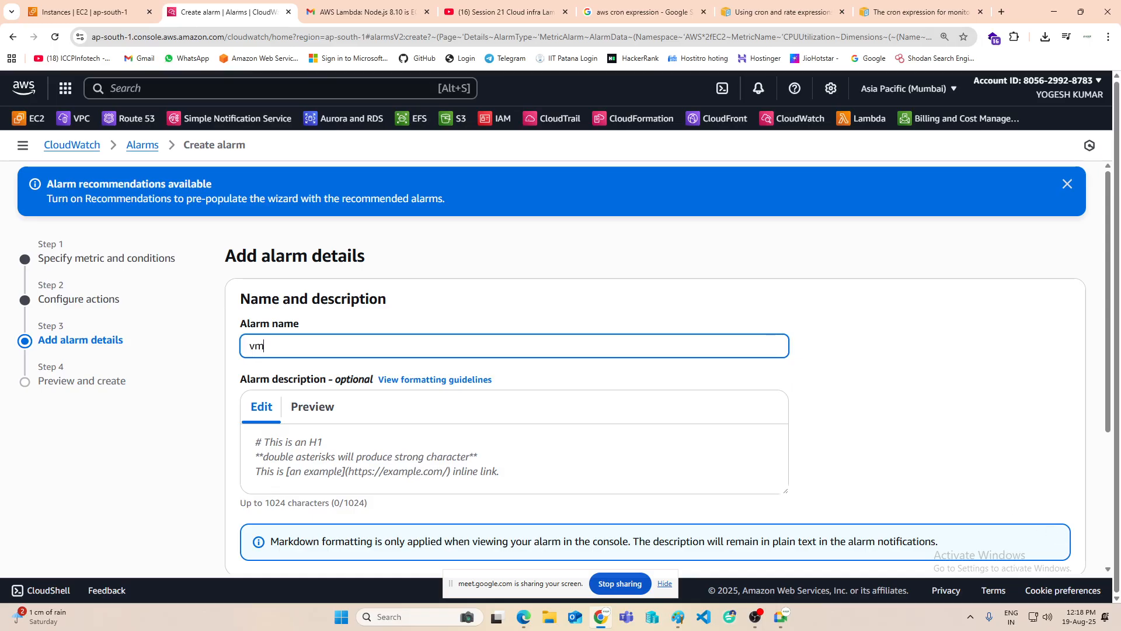
{"action": "type", "text": "1-cpu"}
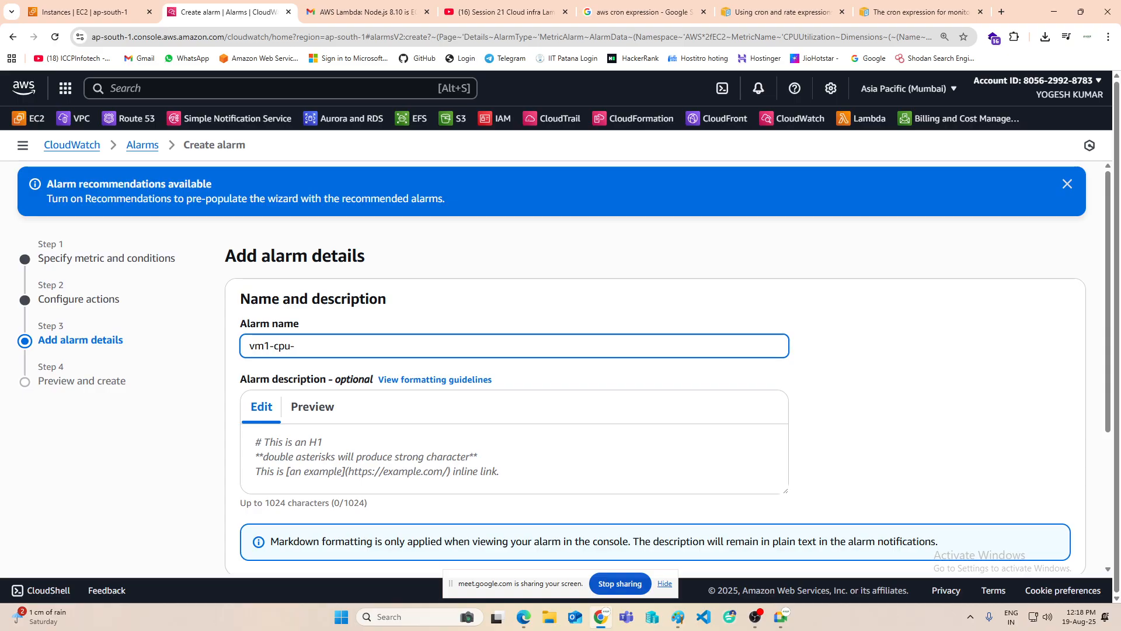
{"action": "type", "text": "-uti-al1"}
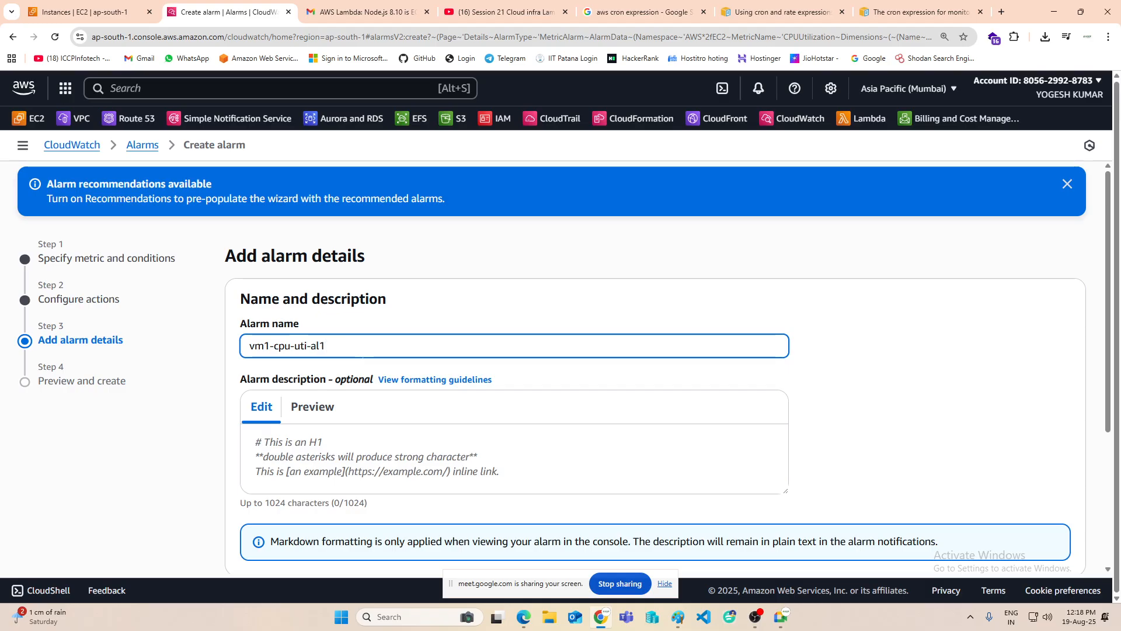
{"action": "scroll", "coordinate": [664, 393], "scroll_direction": "down", "scroll_amount": 4}
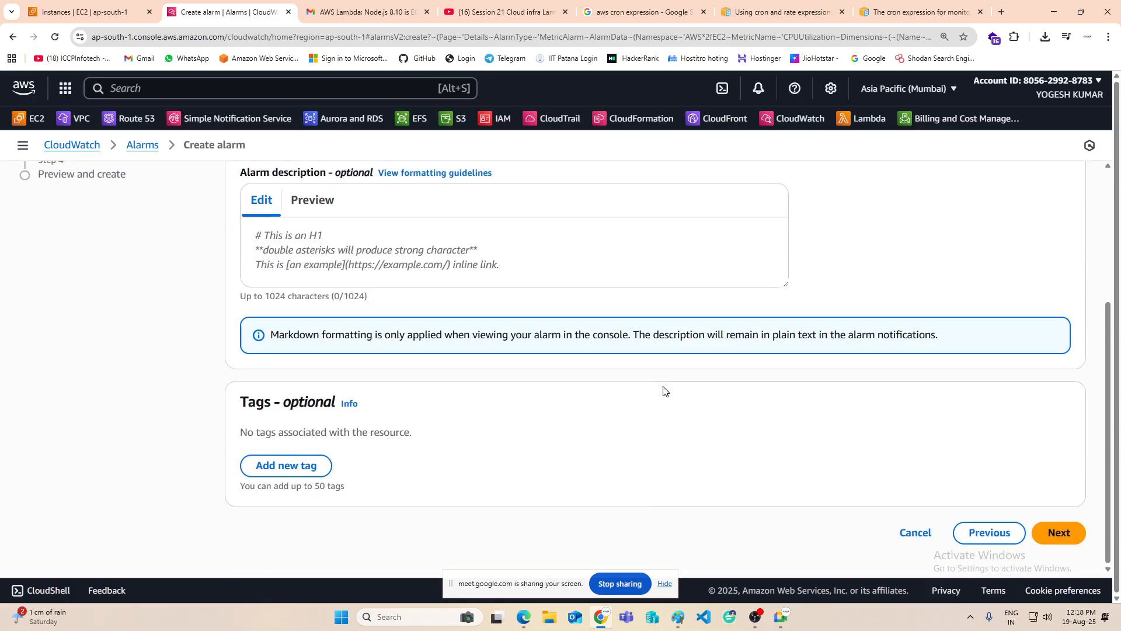
{"action": "left_click", "coordinate": [1057, 534]}
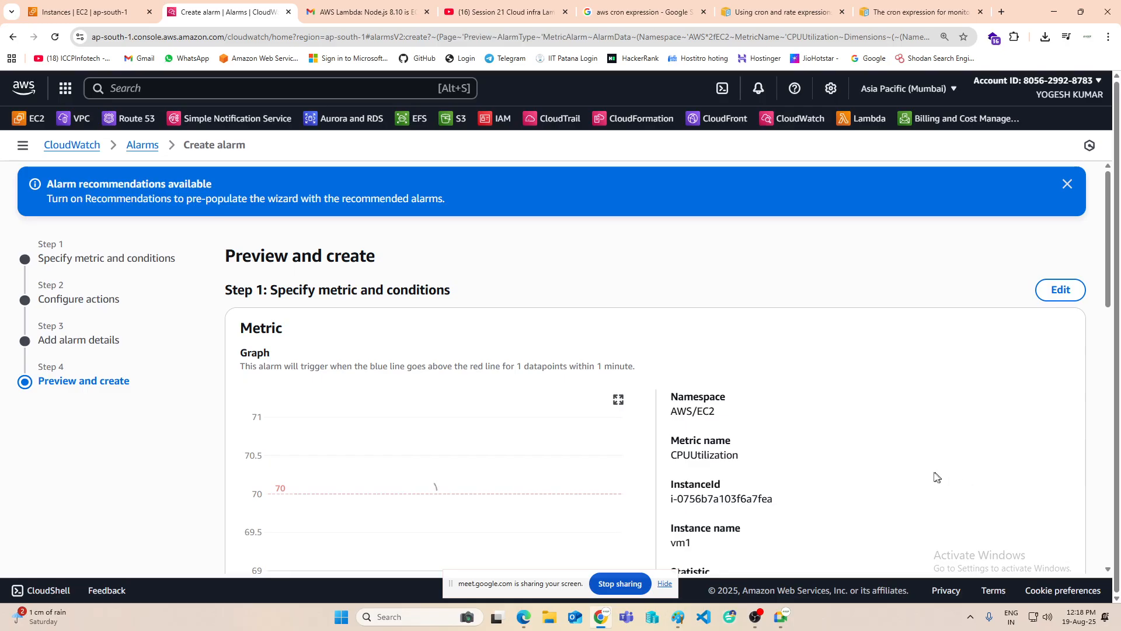
Step: Review the alarm's metric, conditions and actions, and create the alarm
{"action": "scroll", "coordinate": [903, 408], "scroll_direction": "down", "scroll_amount": 5}
{"action": "scroll", "coordinate": [553, 349], "scroll_direction": "up", "scroll_amount": 2}
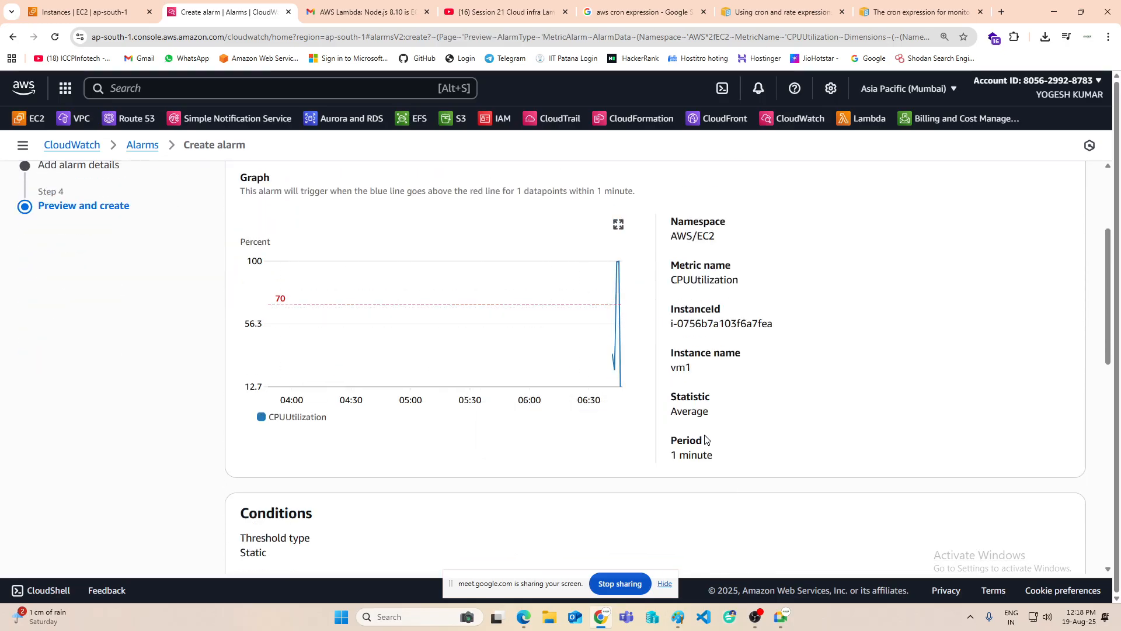
{"action": "scroll", "coordinate": [708, 438], "scroll_direction": "down", "scroll_amount": 3}
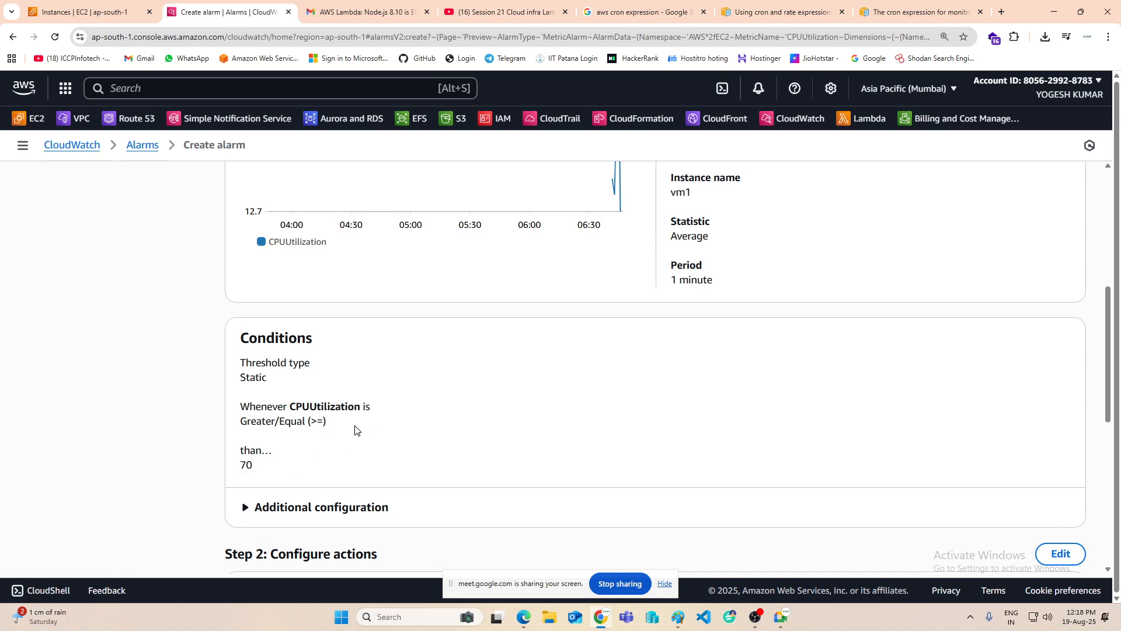
{"action": "scroll", "coordinate": [318, 470], "scroll_direction": "down", "scroll_amount": 3}
{"action": "scroll", "coordinate": [640, 461], "scroll_direction": "down", "scroll_amount": 5}
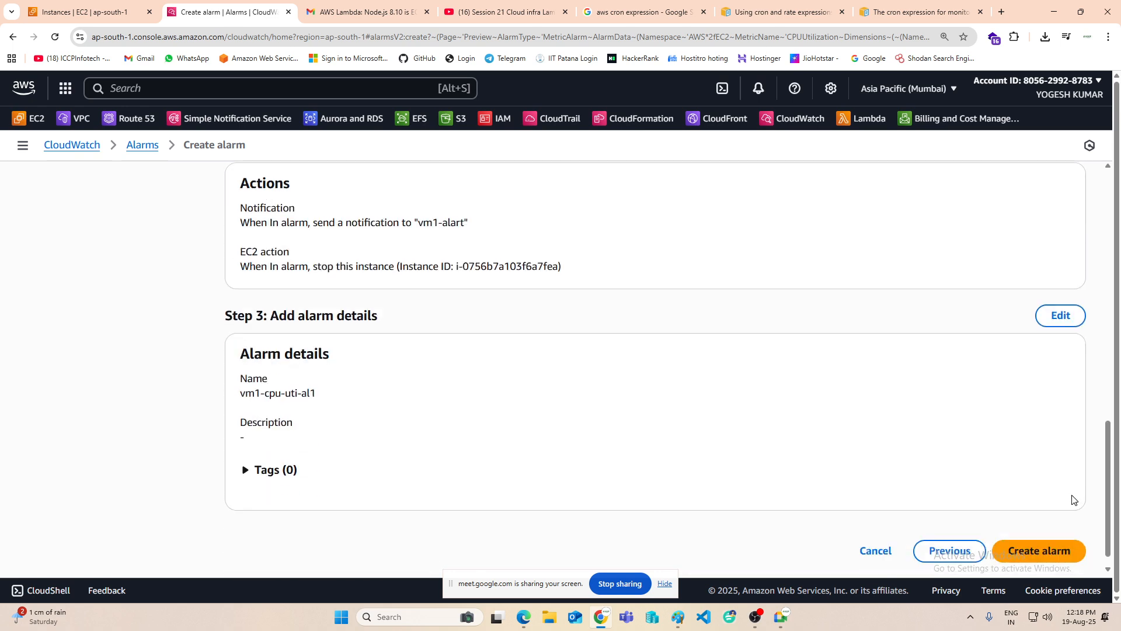
{"action": "left_click", "coordinate": [1042, 533]}
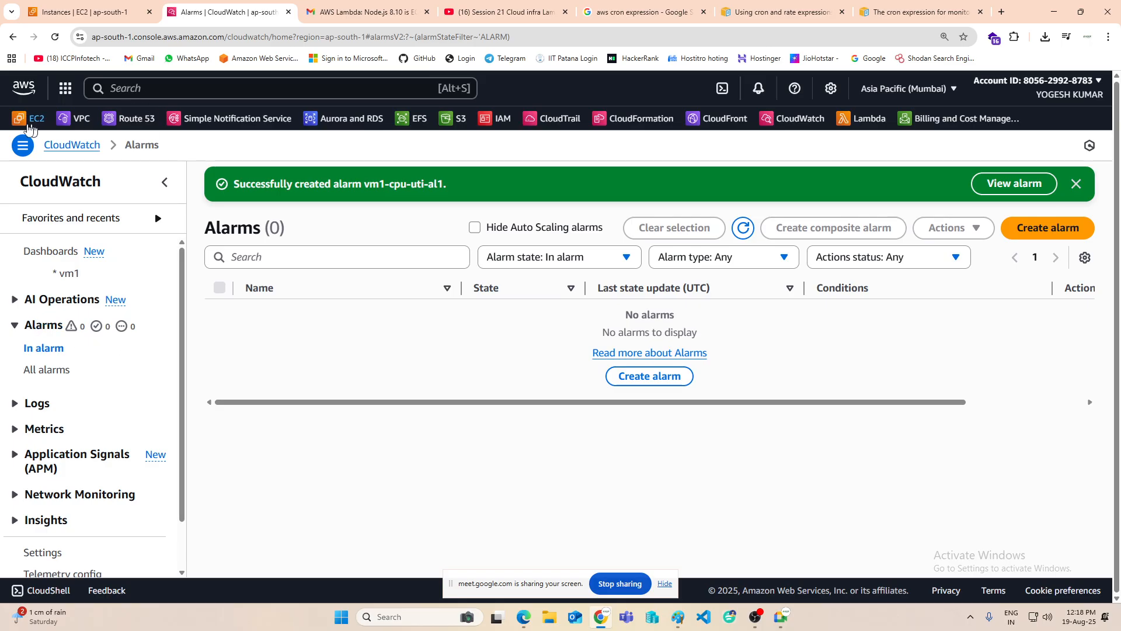
Step: Switch to the EC2 instances list, refresh it and select the vm1 instance
{"action": "left_click", "coordinate": [61, 9]}
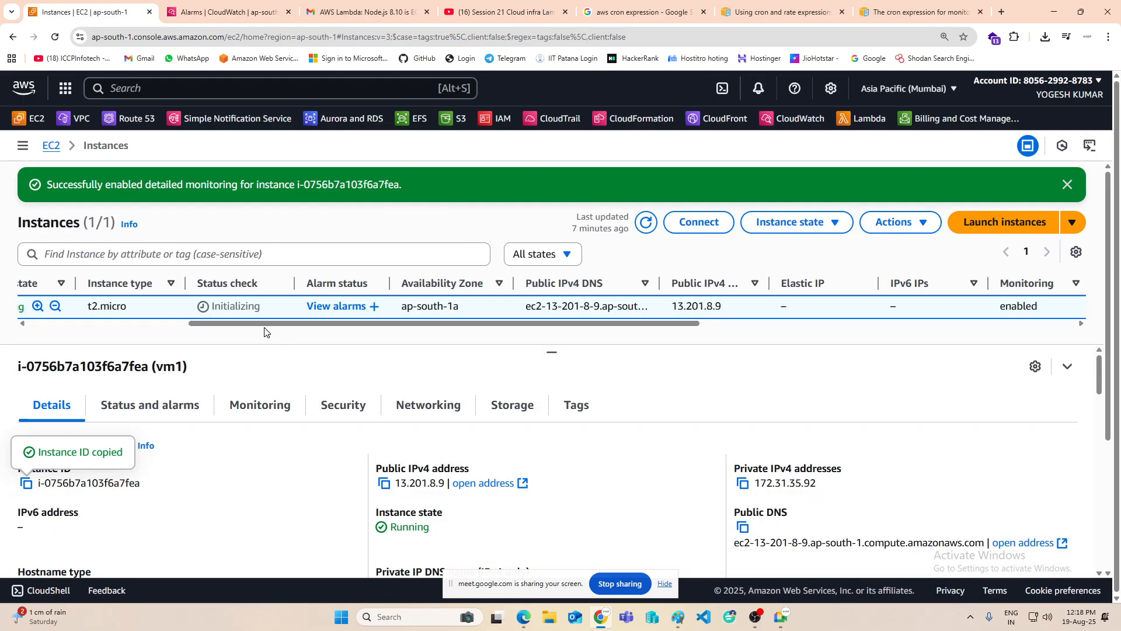
{"action": "scroll", "coordinate": [52, 326], "scroll_direction": "left", "scroll_amount": 5}
{"action": "scroll", "coordinate": [75, 326], "scroll_direction": "left", "scroll_amount": 2}
{"action": "left_click", "coordinate": [646, 222]}
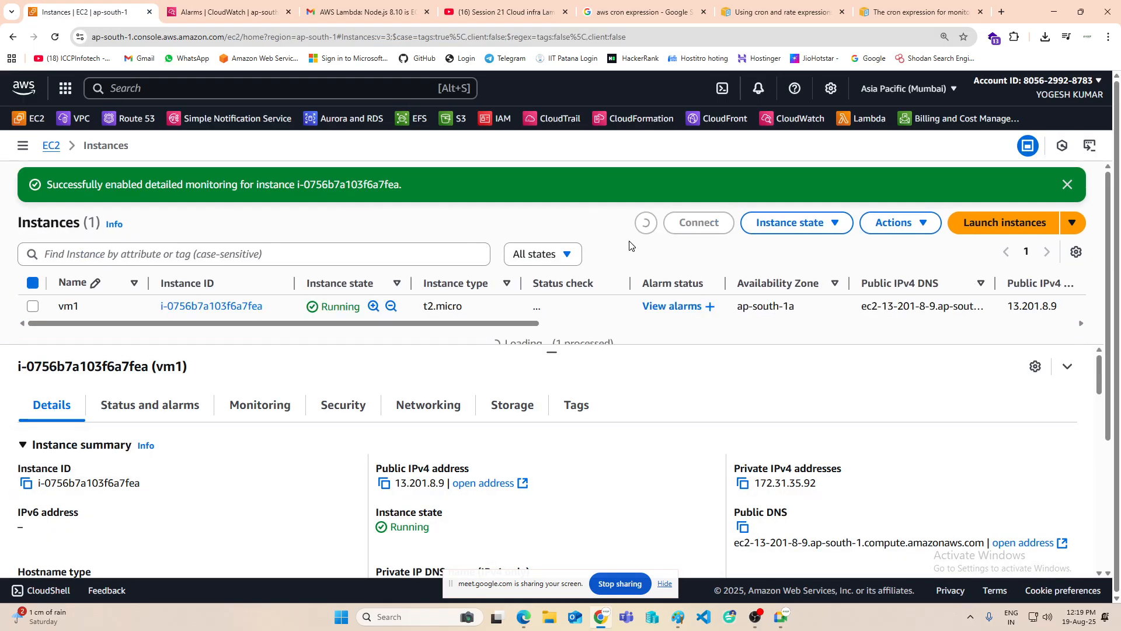
{"action": "key", "text": "ctrl+0"}
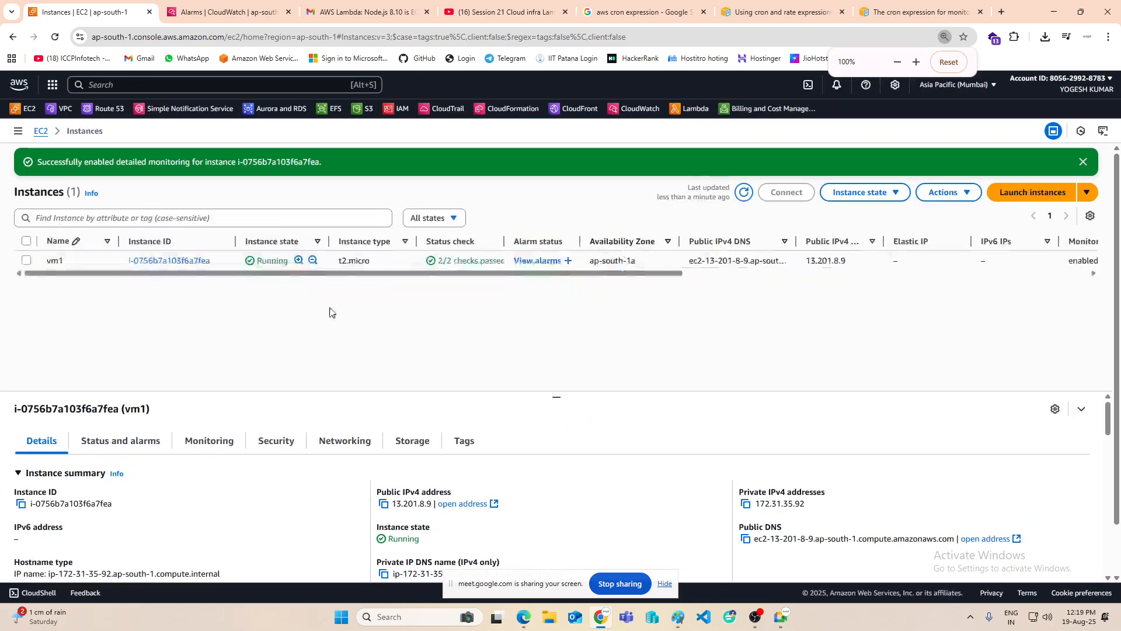
{"action": "left_click", "coordinate": [26, 261]}
{"action": "key", "text": "ctrl+plus"}
{"action": "key", "text": "ctrl+plus"}
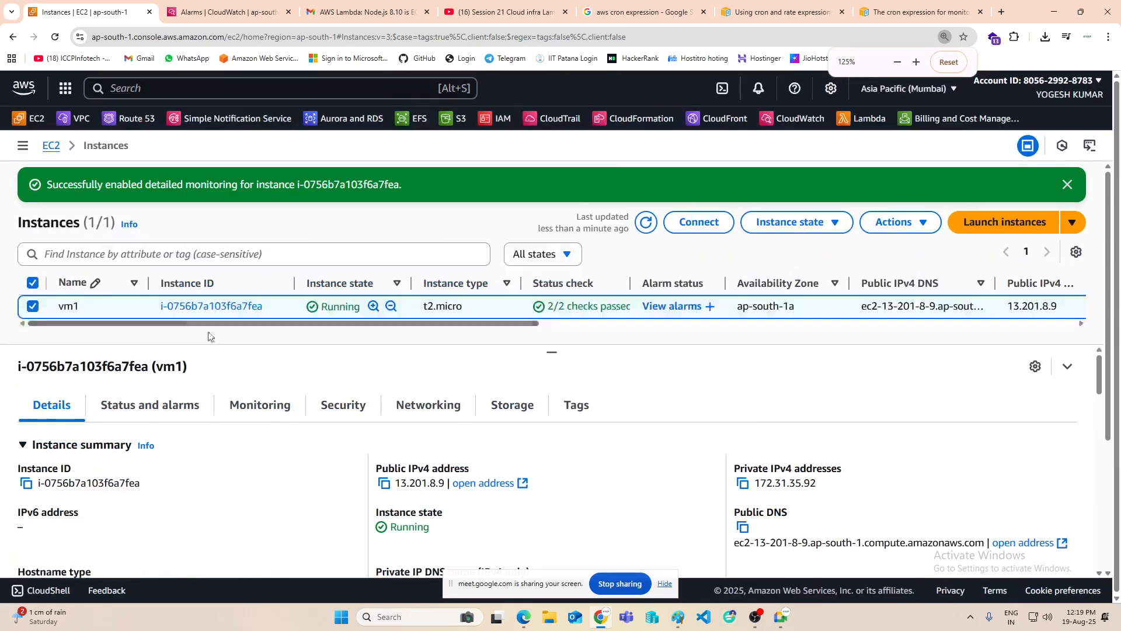
Step: Open the RDP client connection options for vm1 and proceed to retrieving its Windows password
{"action": "left_click", "coordinate": [23, 147]}
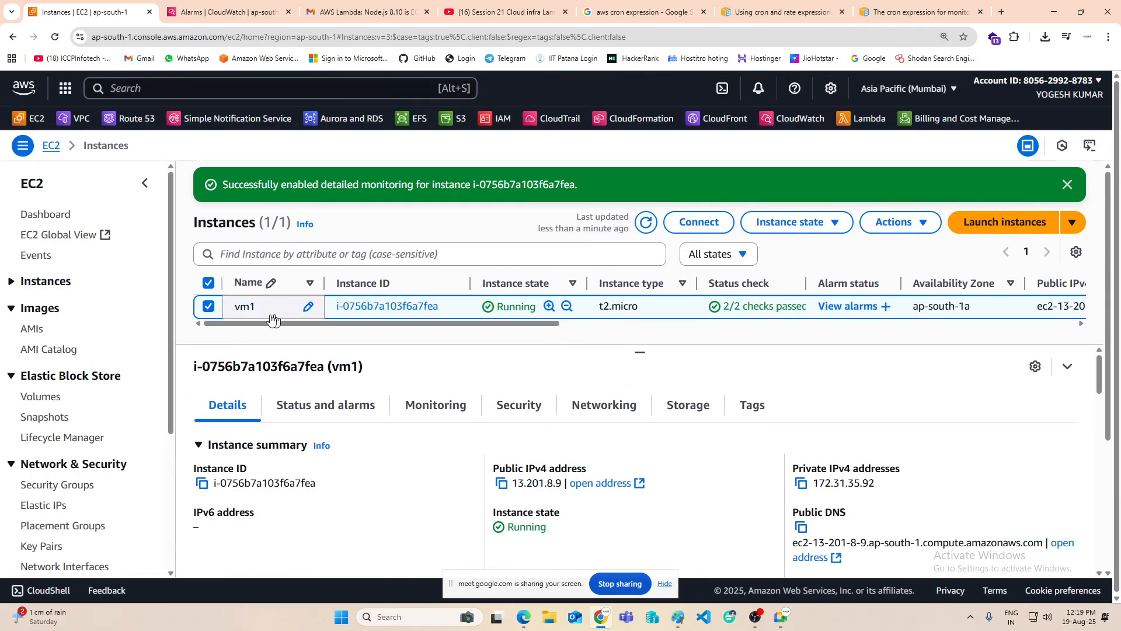
{"action": "left_click", "coordinate": [704, 224]}
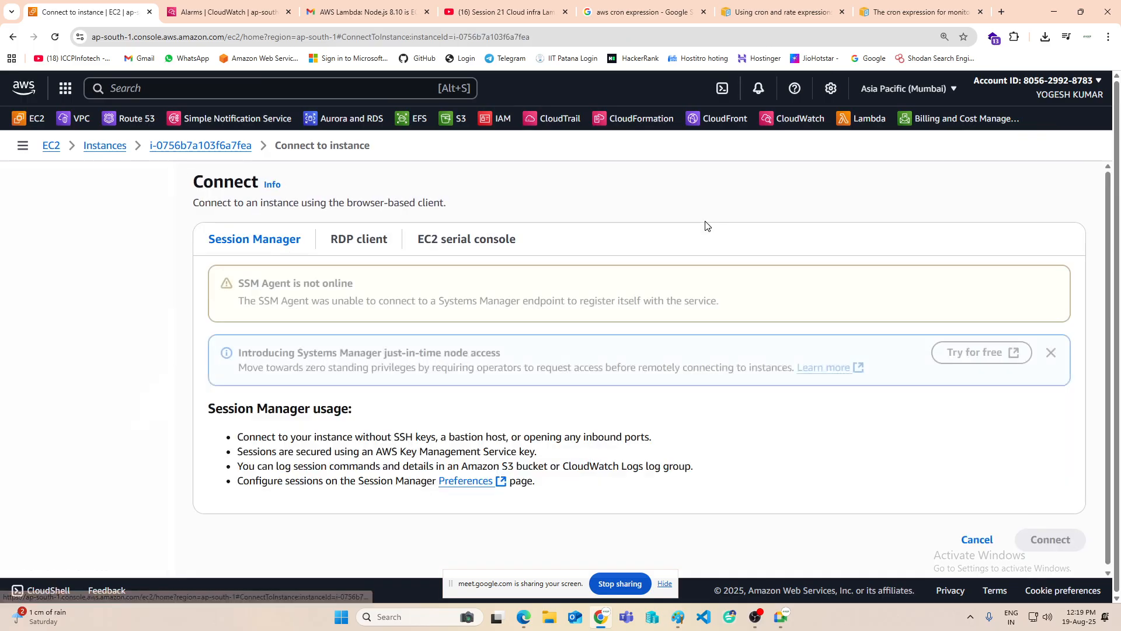
{"action": "left_click", "coordinate": [164, 242]}
{"action": "scroll", "coordinate": [428, 331], "scroll_direction": "down", "scroll_amount": 3}
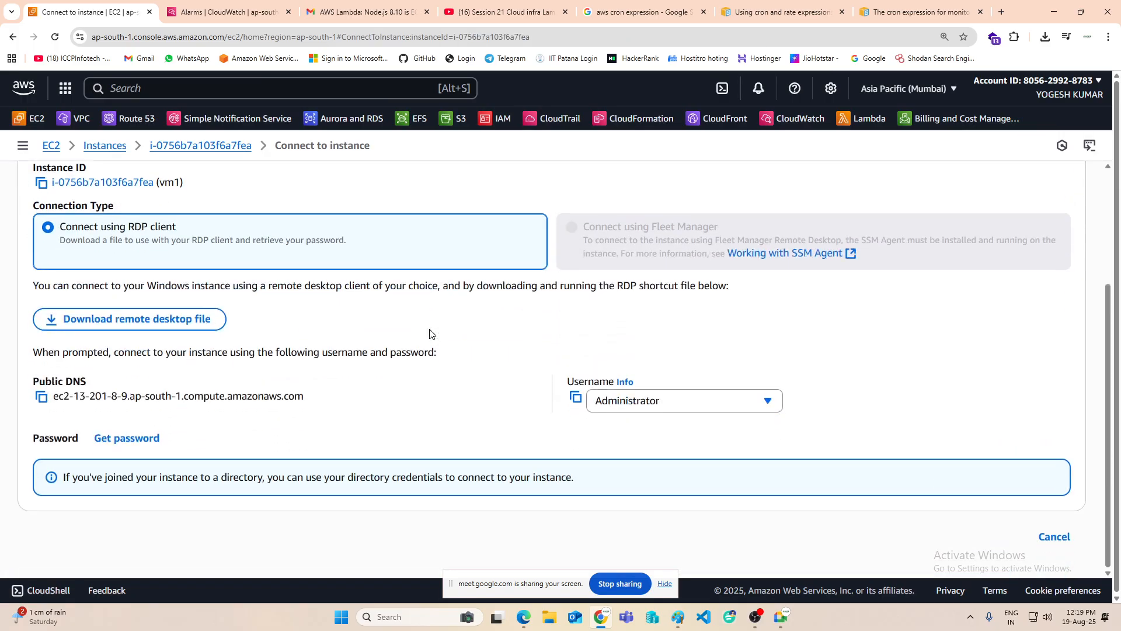
{"action": "left_click", "coordinate": [117, 440]}
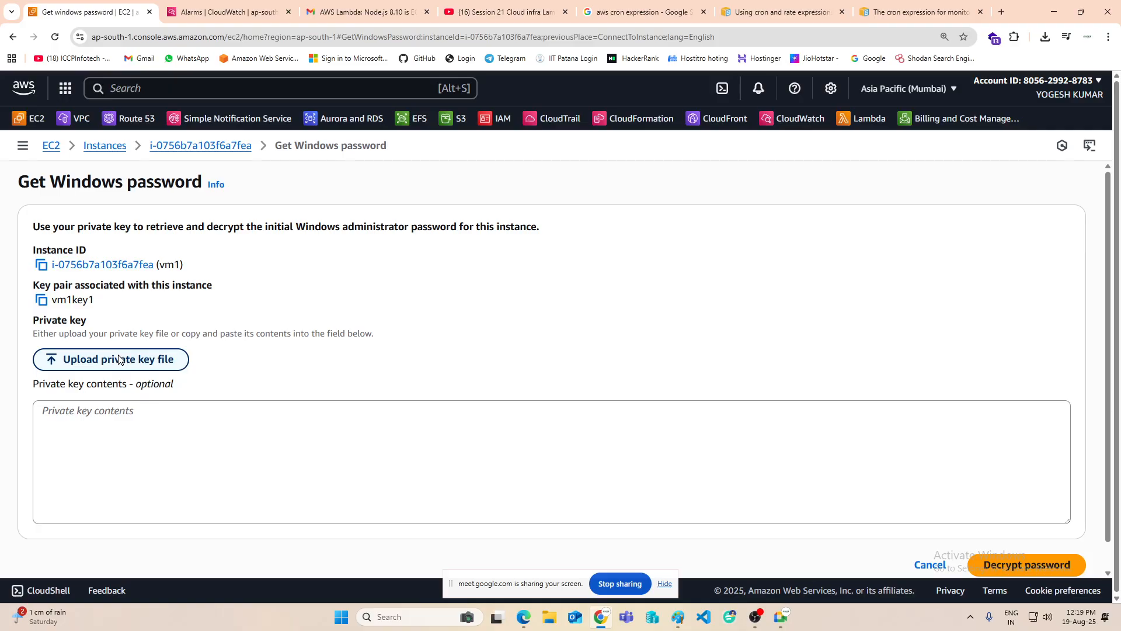
Step: Decrypt the Windows administrator password with the private key file vm1key1.pem from Downloads and copy the password
{"action": "left_click", "coordinate": [117, 359]}
{"action": "left_click", "coordinate": [413, 418]}
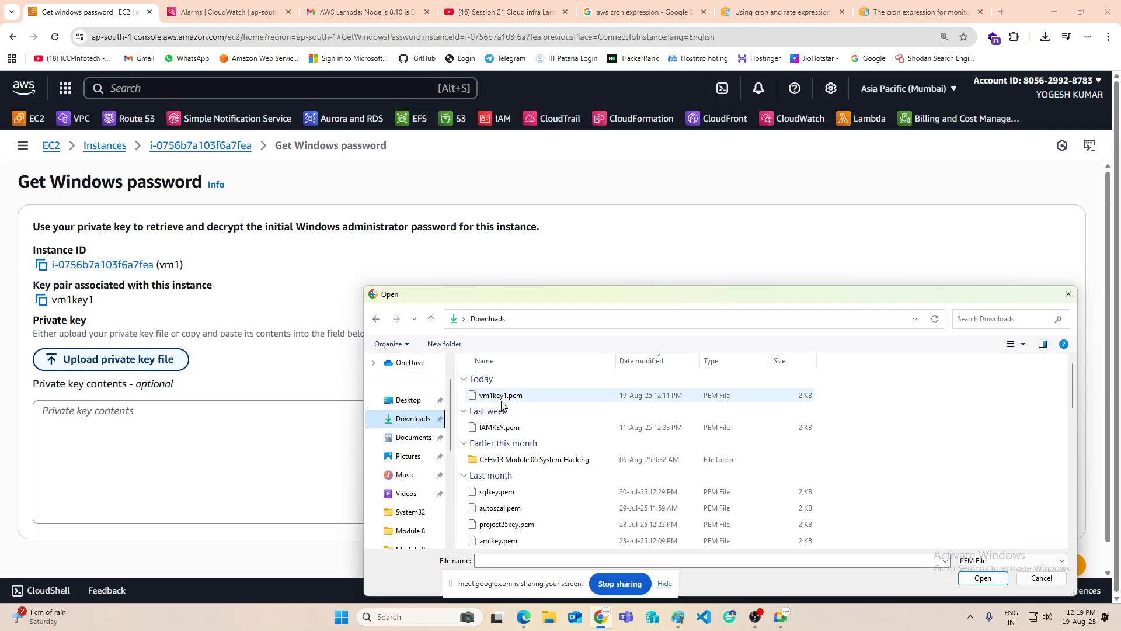
{"action": "left_click", "coordinate": [505, 395]}
{"action": "double_click", "coordinate": [507, 396]}
{"action": "scroll", "coordinate": [896, 463], "scroll_direction": "down", "scroll_amount": 2}
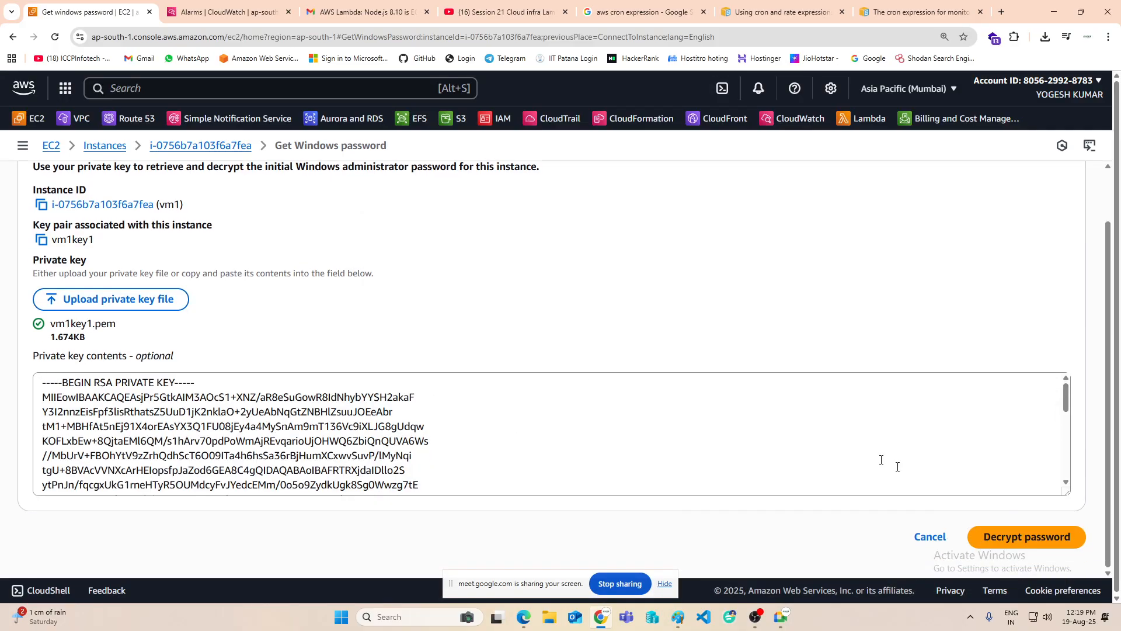
{"action": "left_click", "coordinate": [1011, 533]}
{"action": "left_click", "coordinate": [41, 553]}
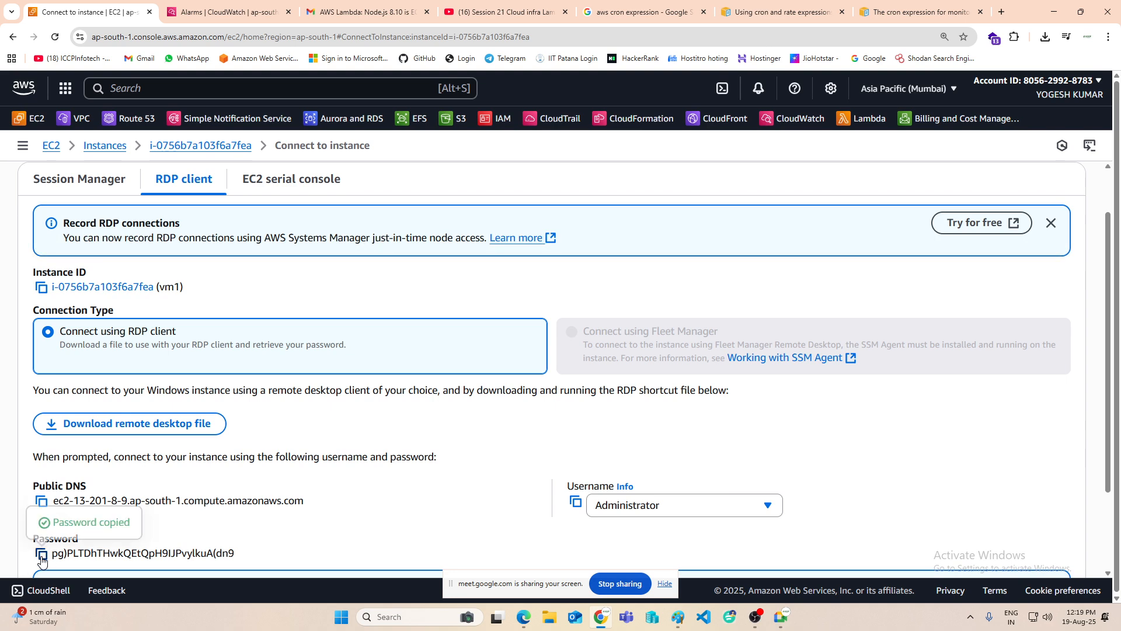
Step: Download vm1's remote desktop file and connect with the Administrator account password, accepting the untrusted certificate
{"action": "left_click", "coordinate": [91, 429]}
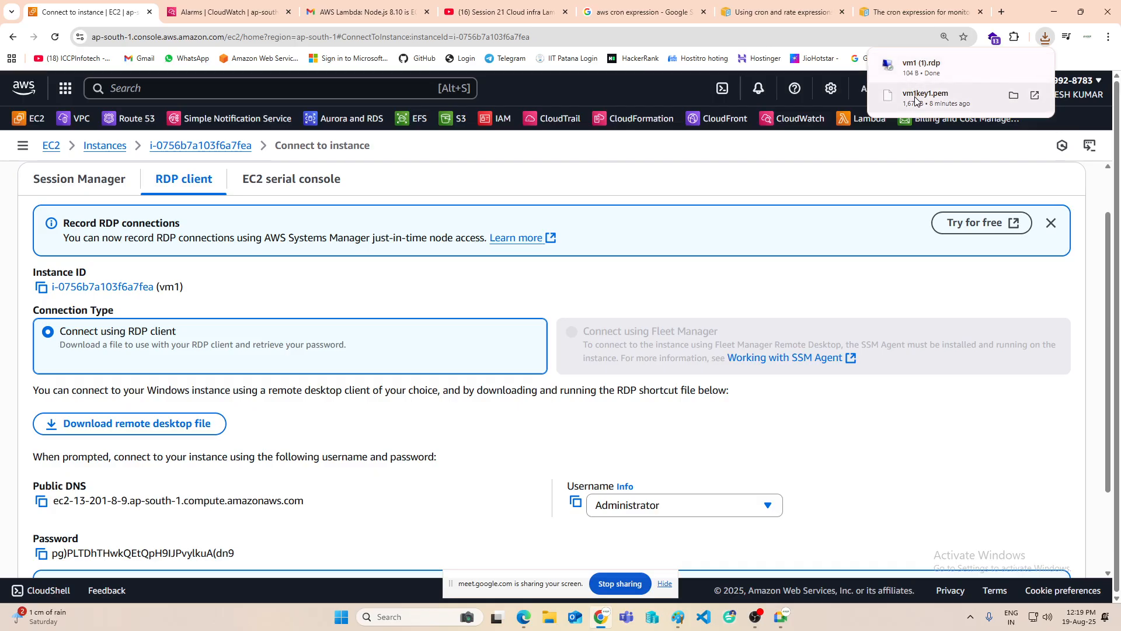
{"action": "left_click", "coordinate": [917, 66]}
{"action": "left_click", "coordinate": [642, 369]}
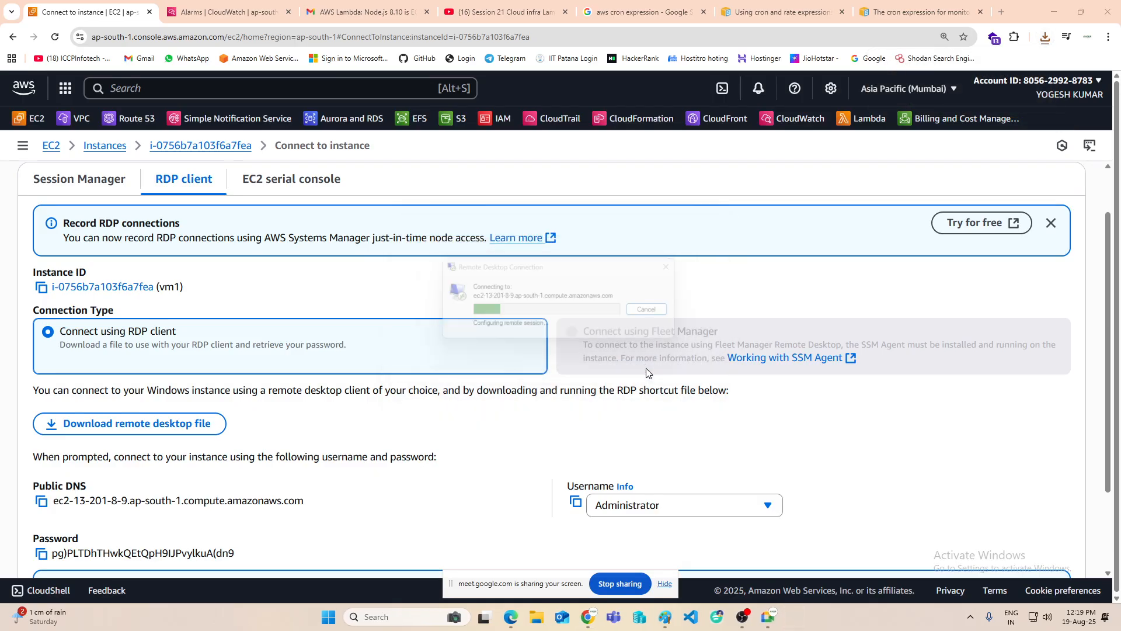
{"action": "key", "text": "ctrl+v"}
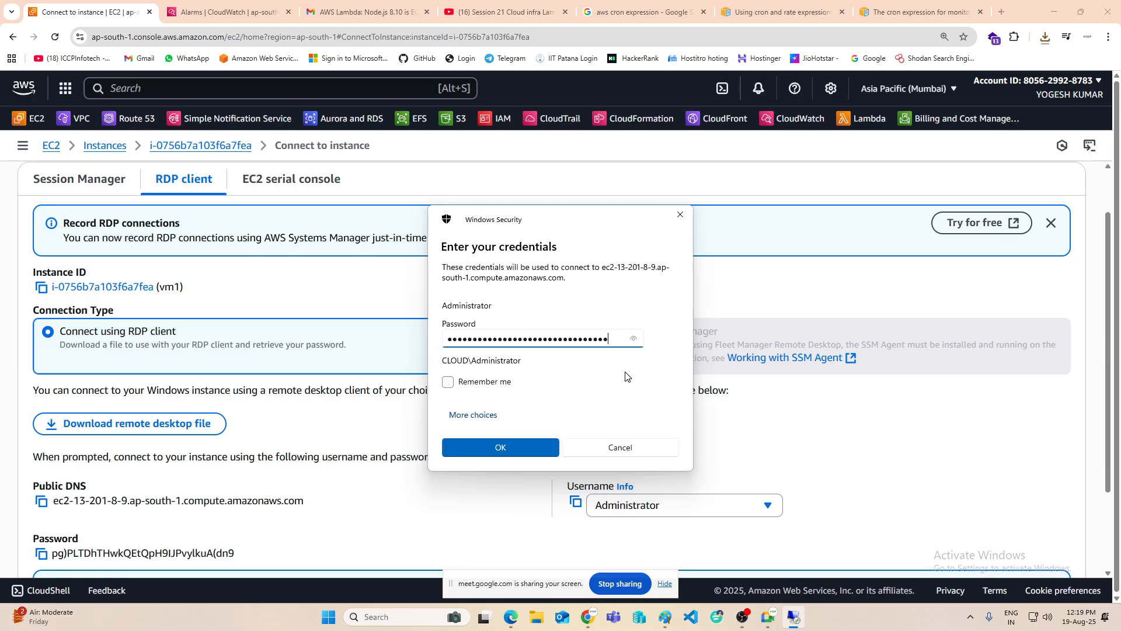
{"action": "left_click", "coordinate": [493, 448]}
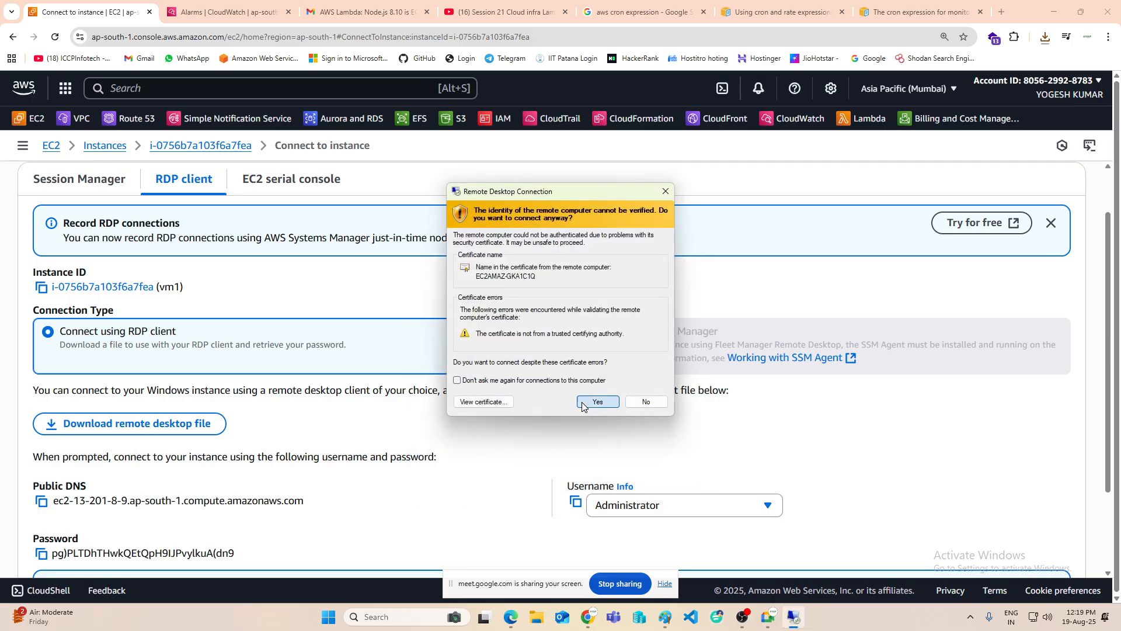
{"action": "left_click", "coordinate": [597, 402]}
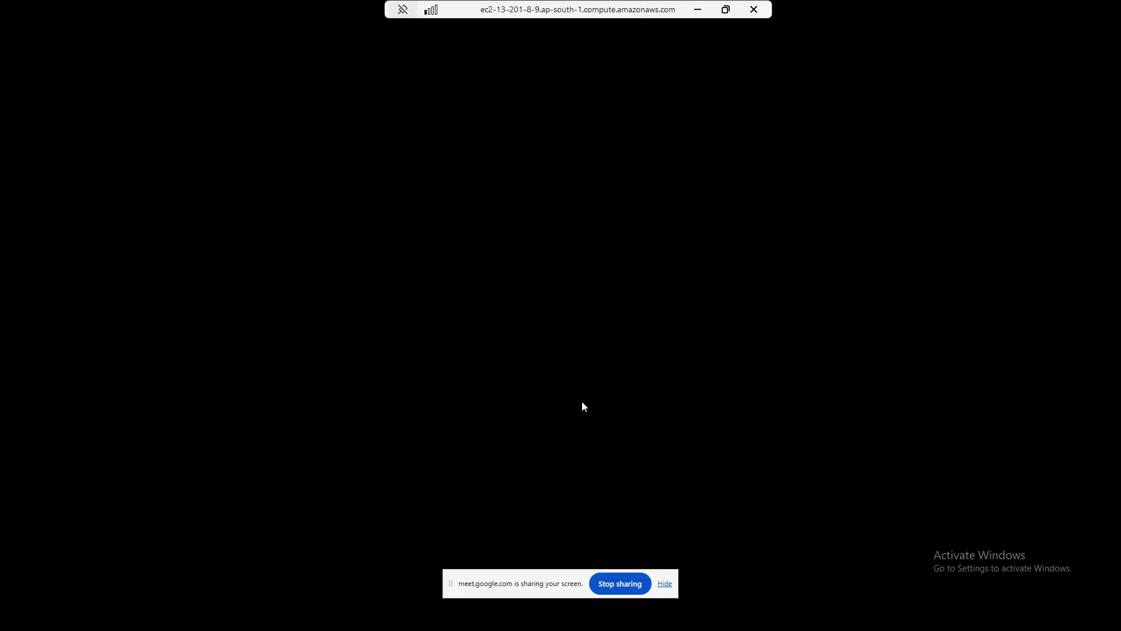
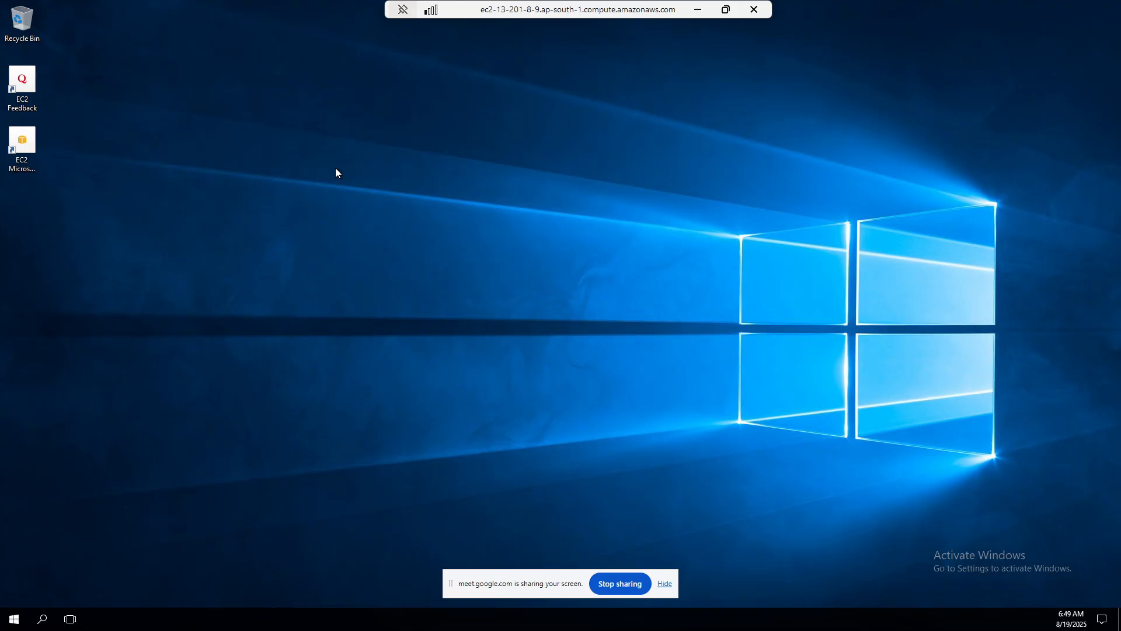
Step: Search for Notepad on the remote vm1 desktop and open it
{"action": "key", "text": "super"}
{"action": "left_click", "coordinate": [284, 194]}
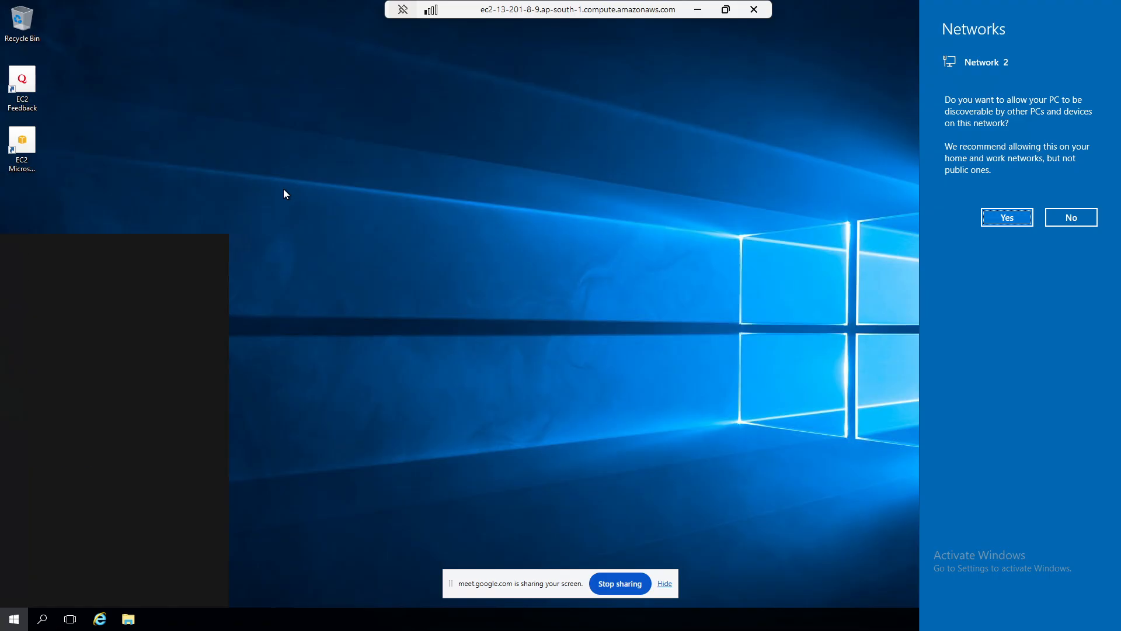
{"action": "type", "text": "n"}
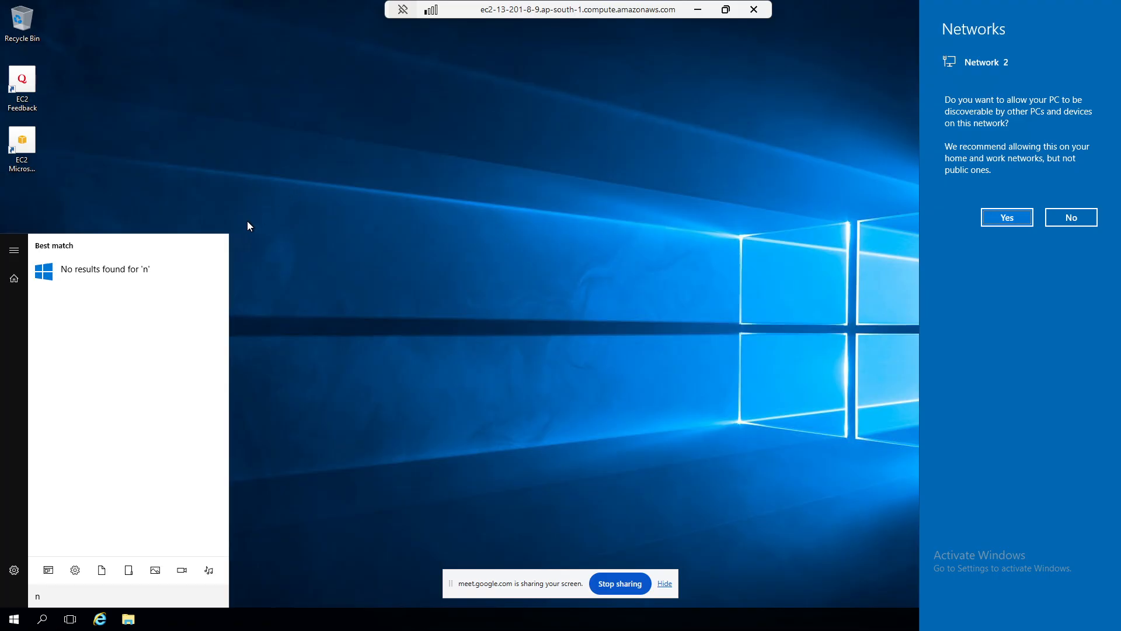
{"action": "left_click", "coordinate": [82, 595]}
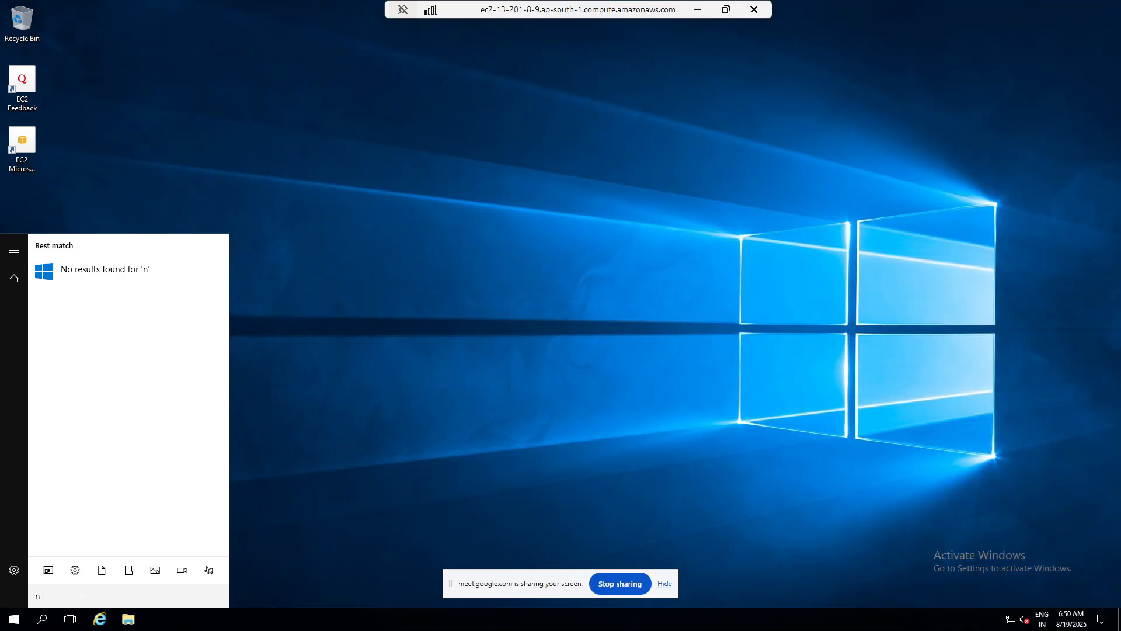
{"action": "type", "text": "0t"}
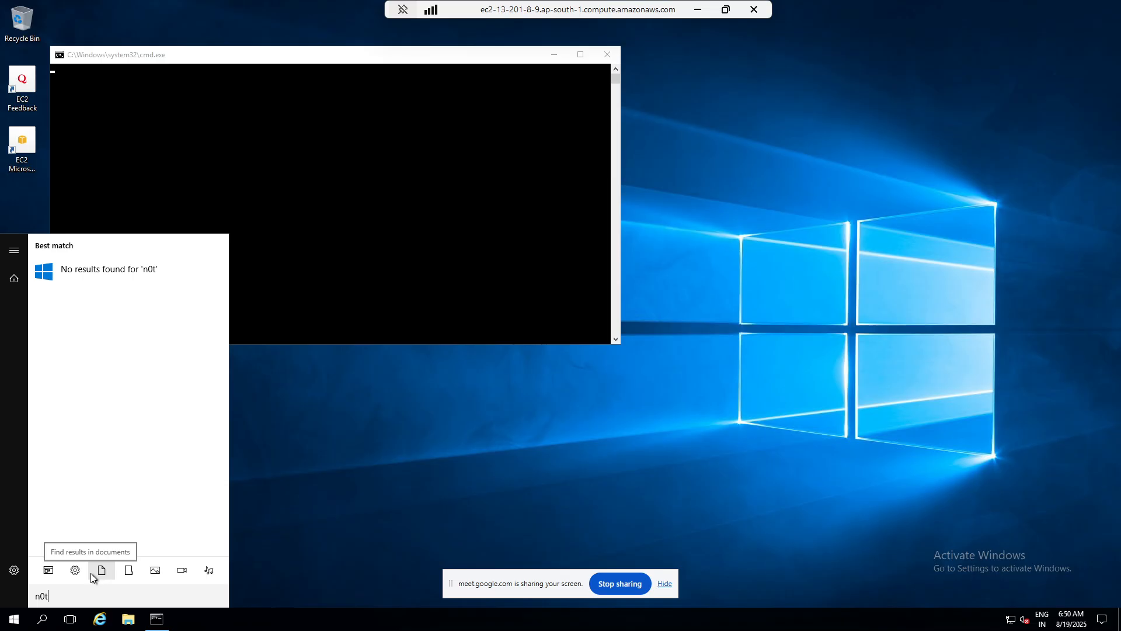
{"action": "key", "text": "BackSpace"}
{"action": "key", "text": "BackSpace"}
{"action": "type", "text": "o"}
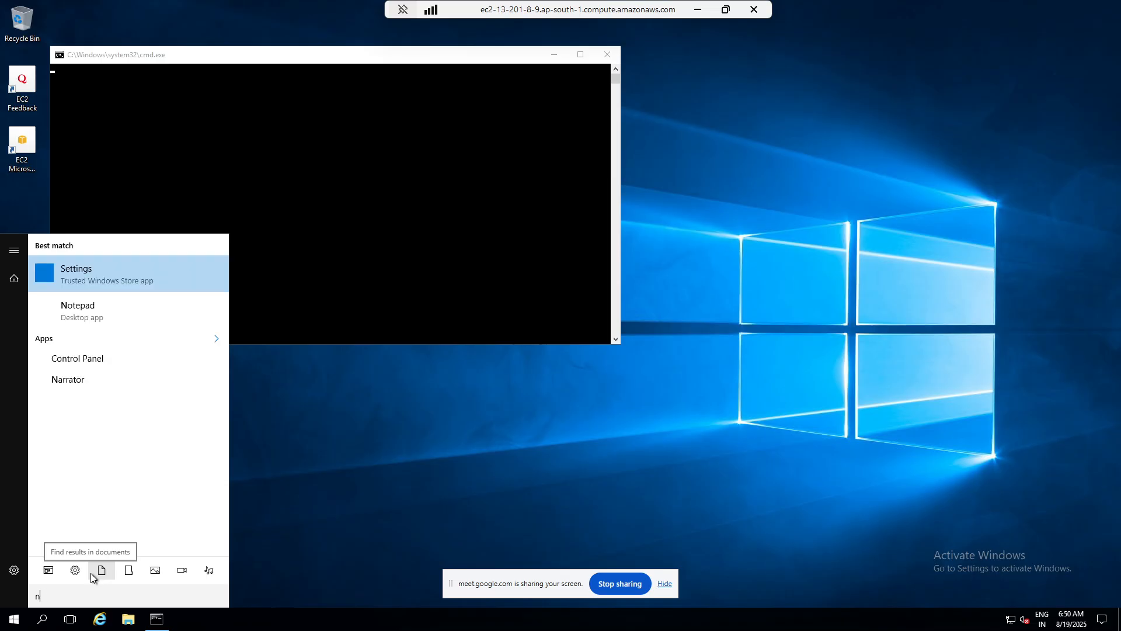
{"action": "type", "text": "t"}
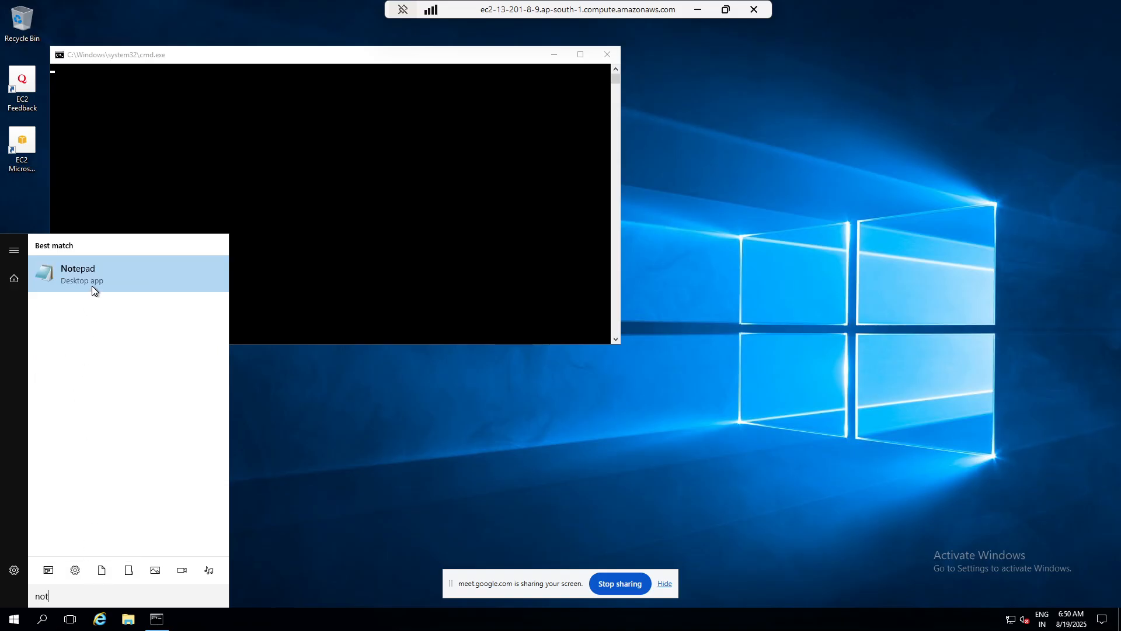
{"action": "left_click", "coordinate": [92, 264]}
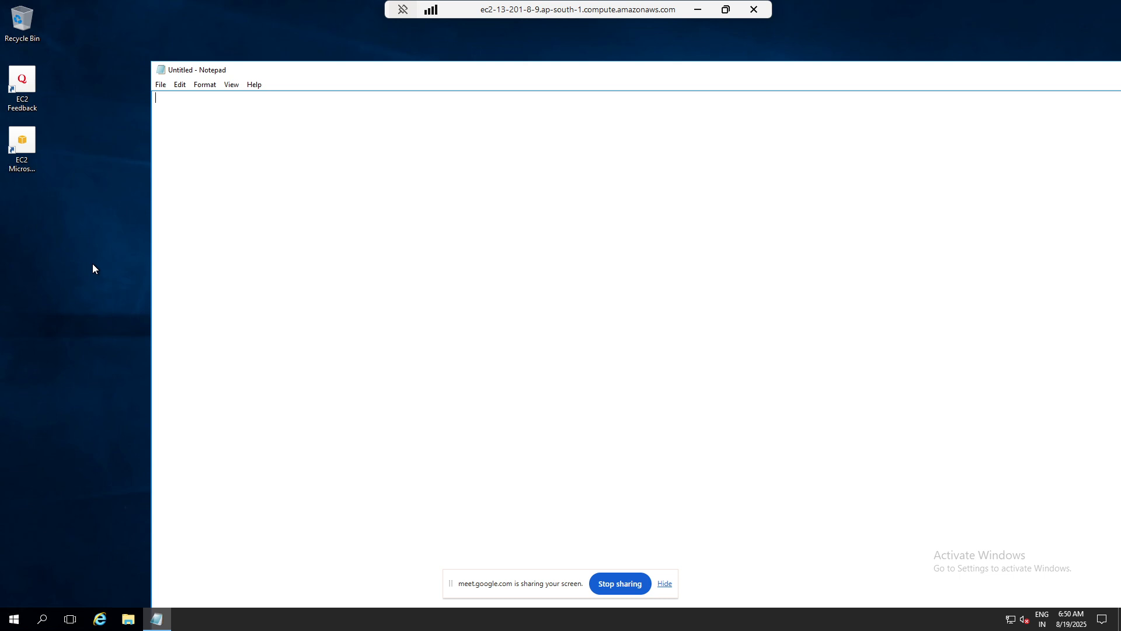
Step: Write the line a.bat in the empty note, save it to the Desktop as a.bat, and close Notepad
{"action": "type", "text": "a.b"}
{"action": "left_click", "coordinate": [162, 86]}
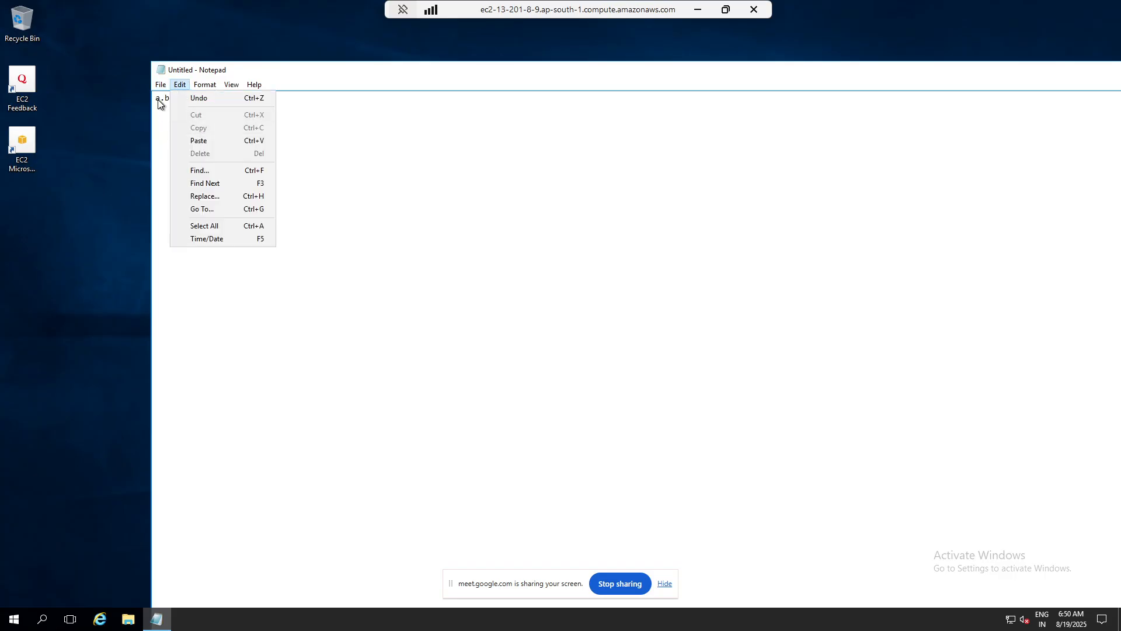
{"action": "mouse_move", "coordinate": [160, 85]}
{"action": "left_click", "coordinate": [174, 138]}
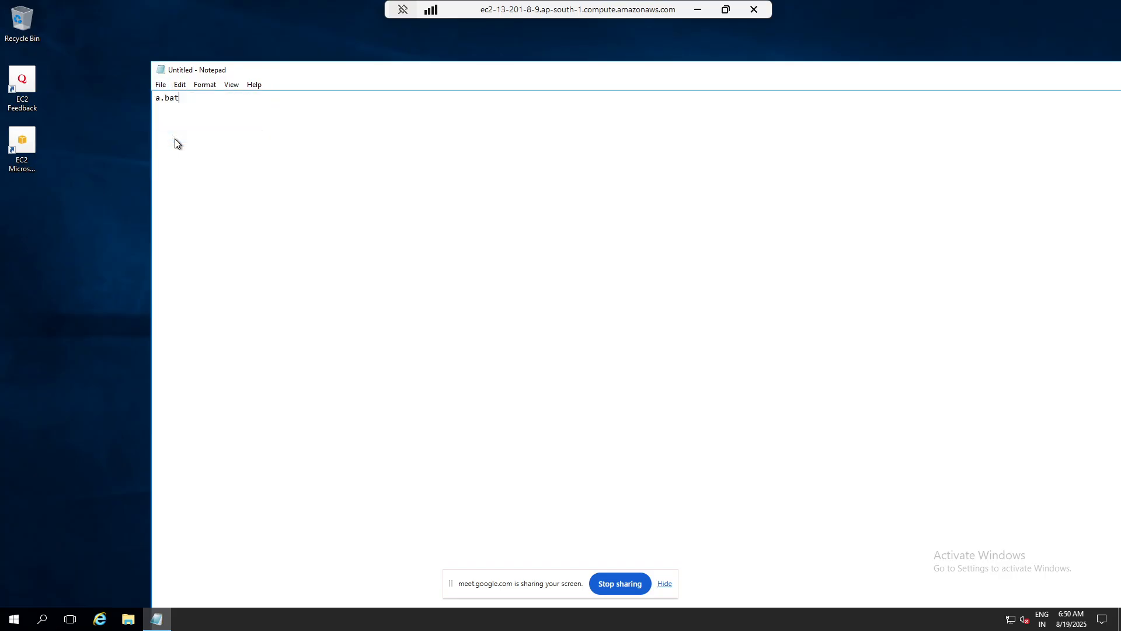
{"action": "left_click", "coordinate": [199, 178]}
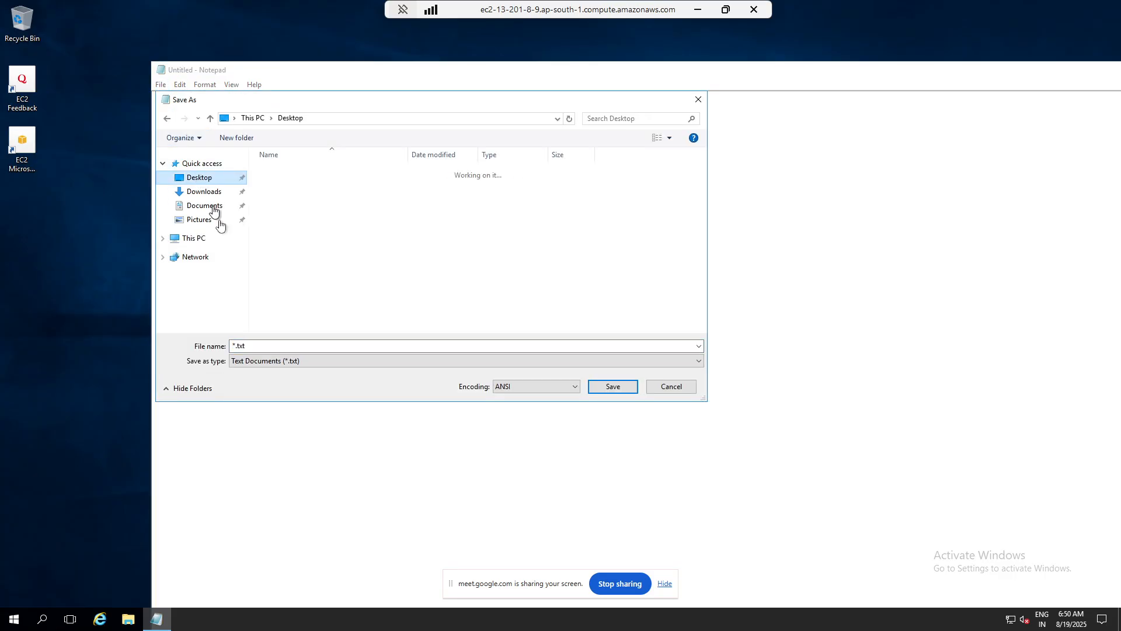
{"action": "type", "text": "a.bat"}
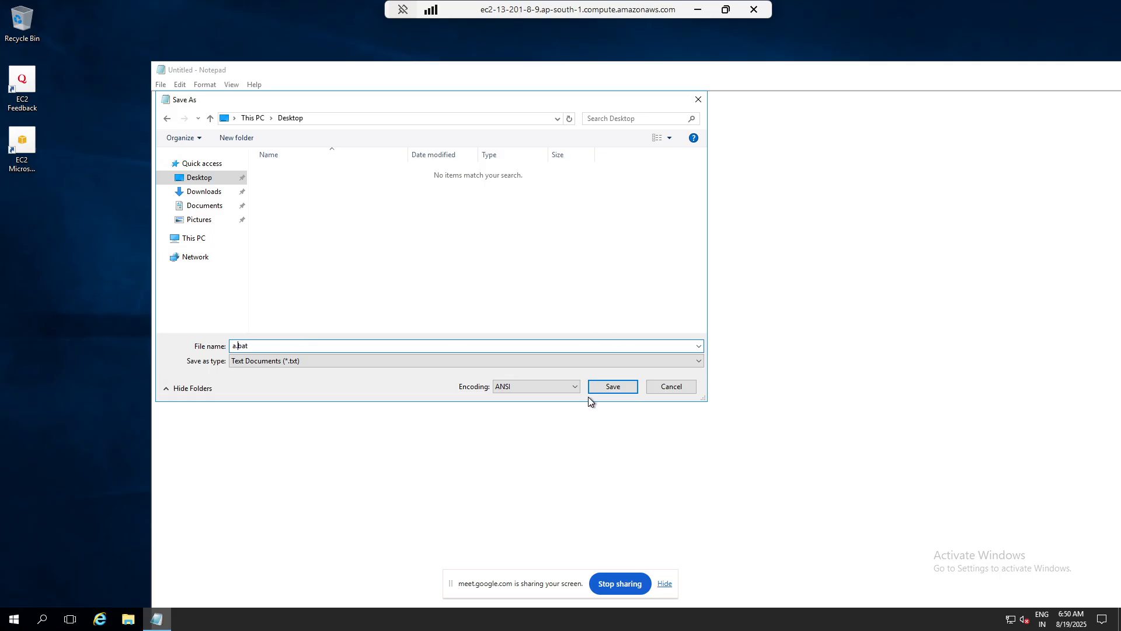
{"action": "left_click", "coordinate": [611, 388]}
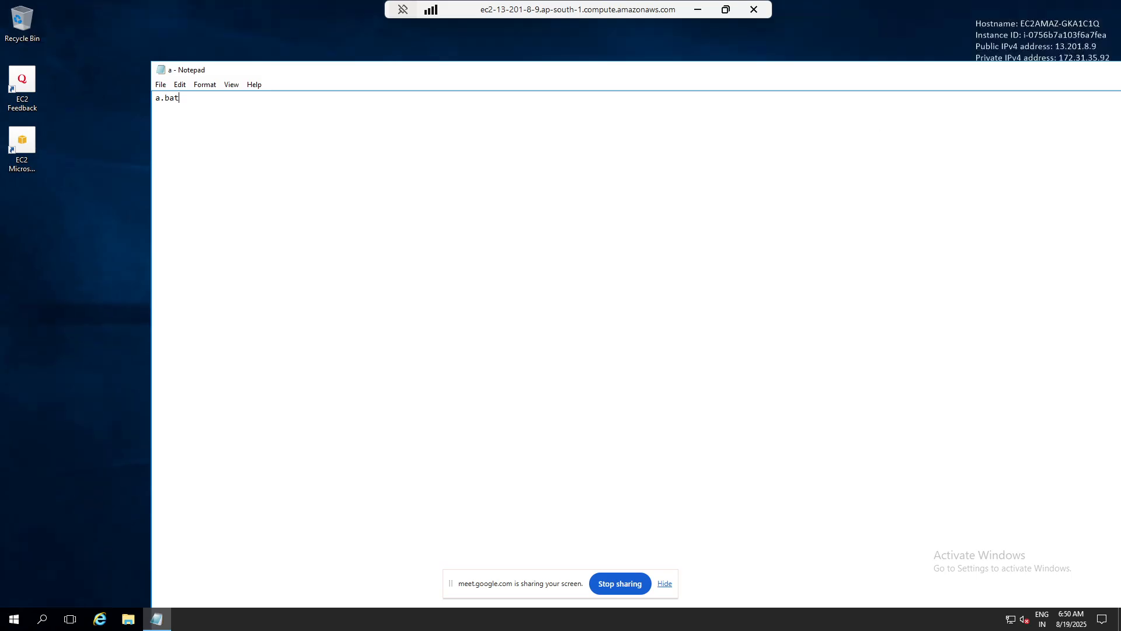
{"action": "left_click_drag", "start_coordinate": [951, 70], "coordinate": [699, 113]}
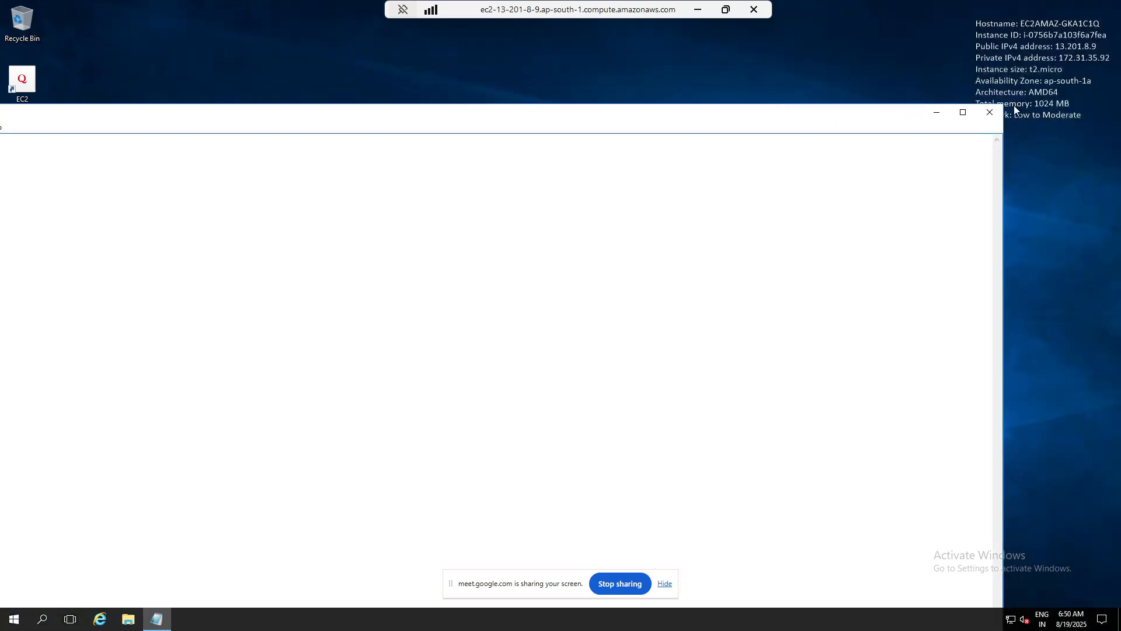
{"action": "left_click", "coordinate": [992, 111]}
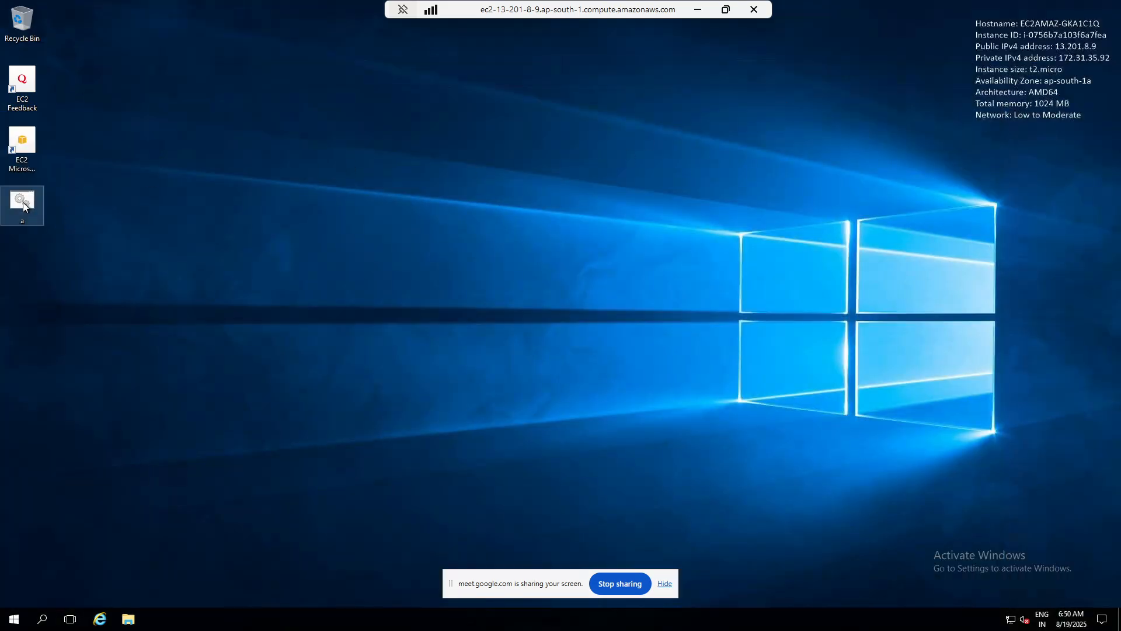
Step: Run the a.bat file from the desktop to load the CPU, and open Task Manager to watch the usage
{"action": "double_click", "coordinate": [23, 202]}
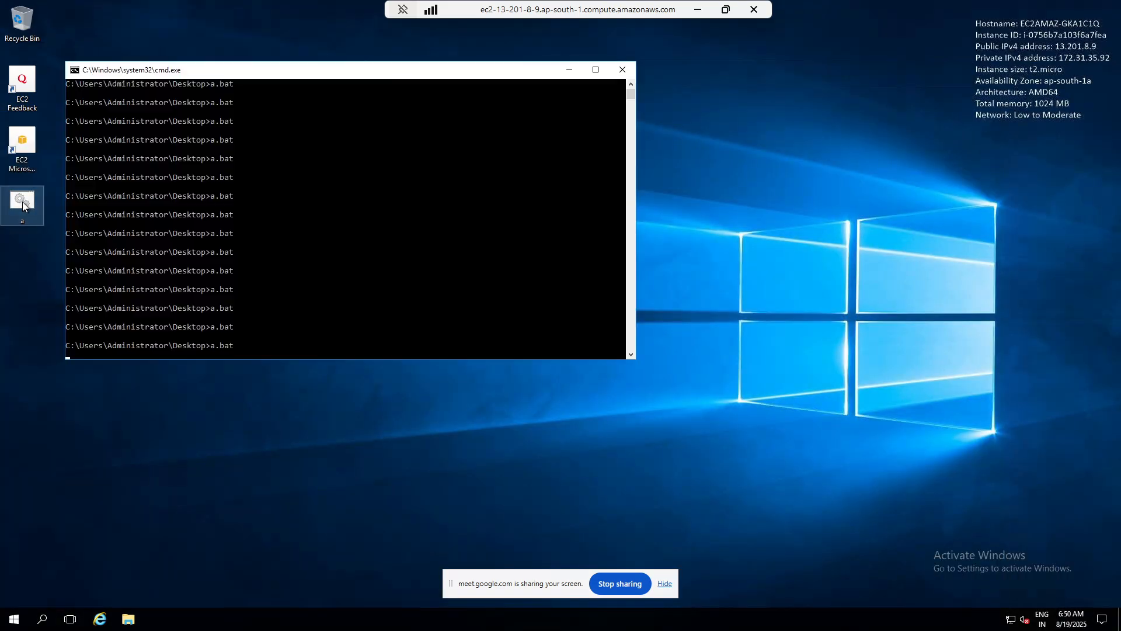
{"action": "right_click", "coordinate": [753, 626]}
{"action": "left_click", "coordinate": [800, 560]}
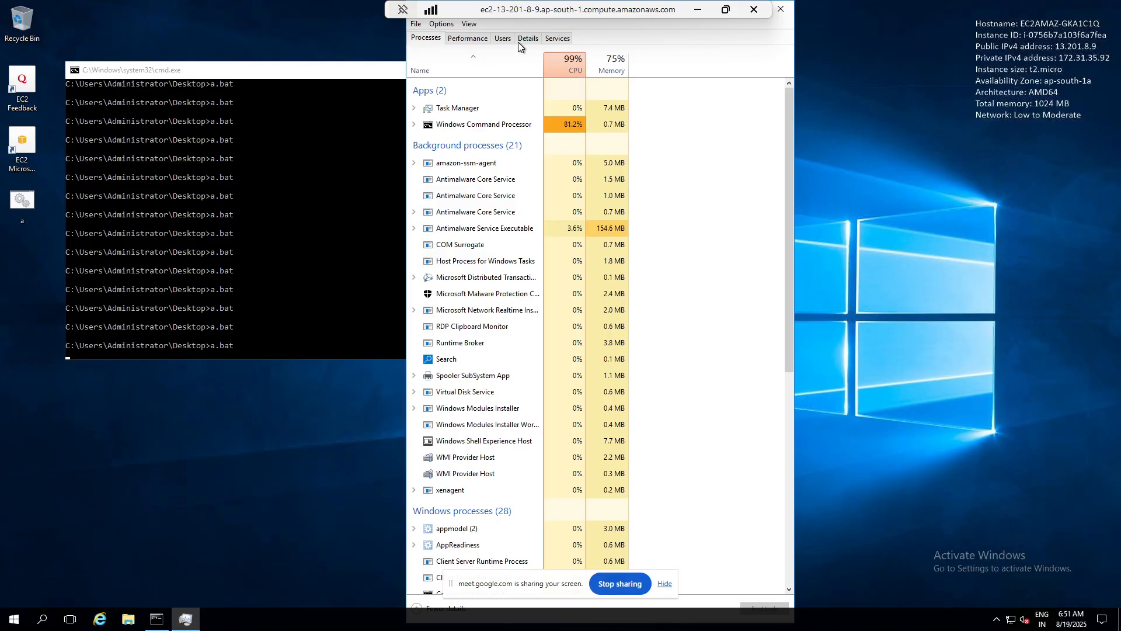
Step: Minimize the remote session, open the vm1 dashboard in CloudWatch, and make its metrics widget narrower and slightly taller
{"action": "left_click", "coordinate": [698, 9]}
{"action": "scroll", "coordinate": [263, 356], "scroll_direction": "up", "scroll_amount": 1}
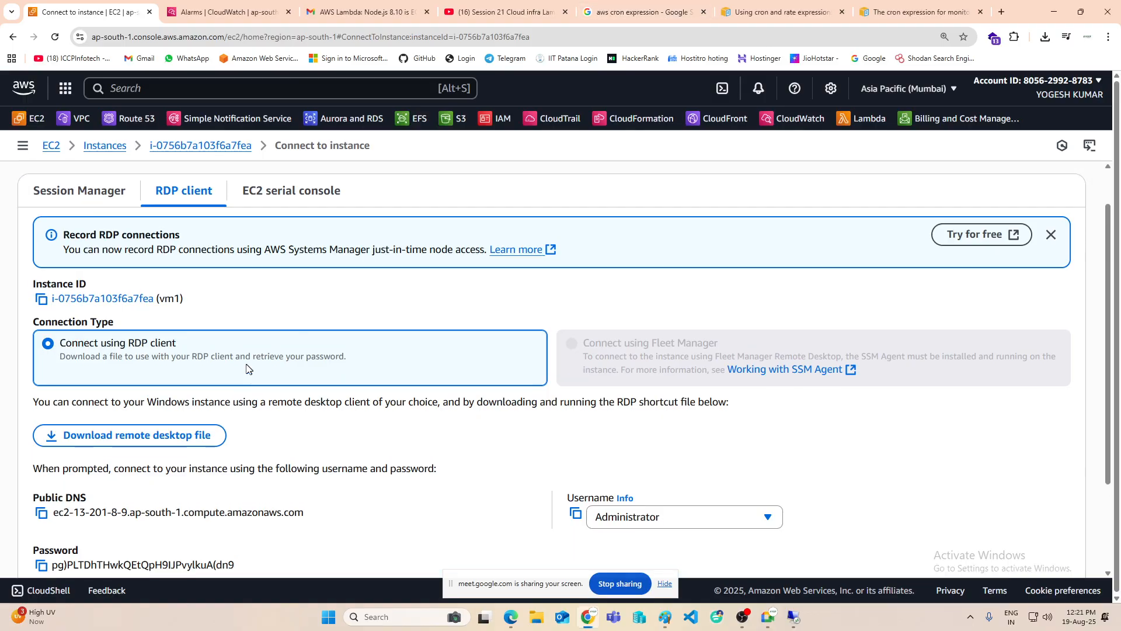
{"action": "left_click", "coordinate": [226, 12]}
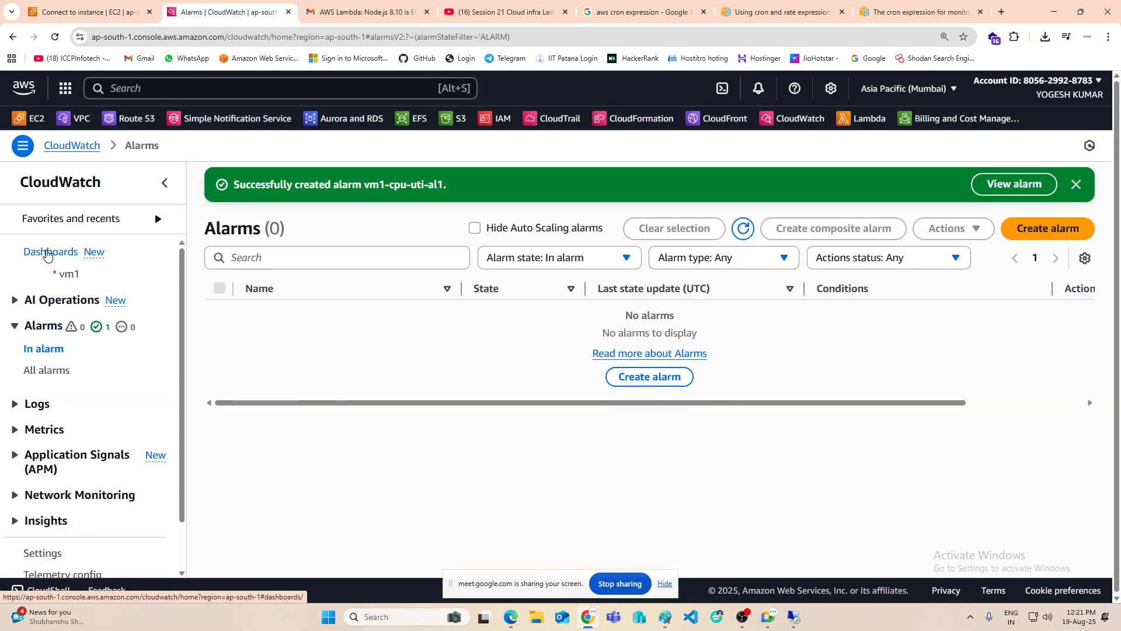
{"action": "left_click", "coordinate": [66, 274]}
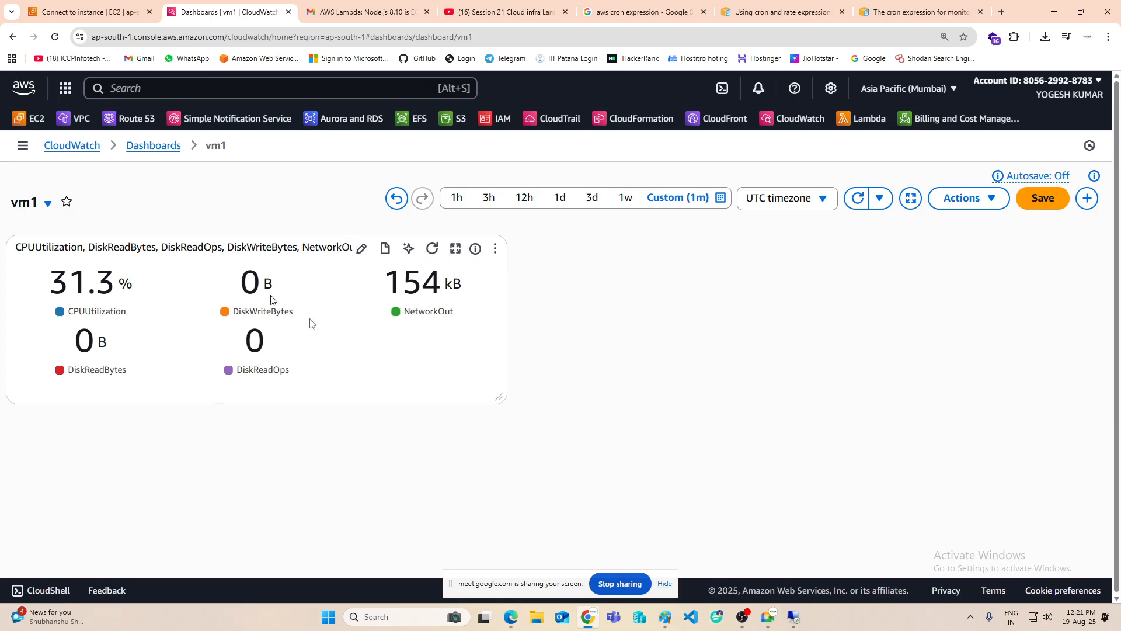
{"action": "left_click_drag", "start_coordinate": [497, 399], "coordinate": [318, 435]}
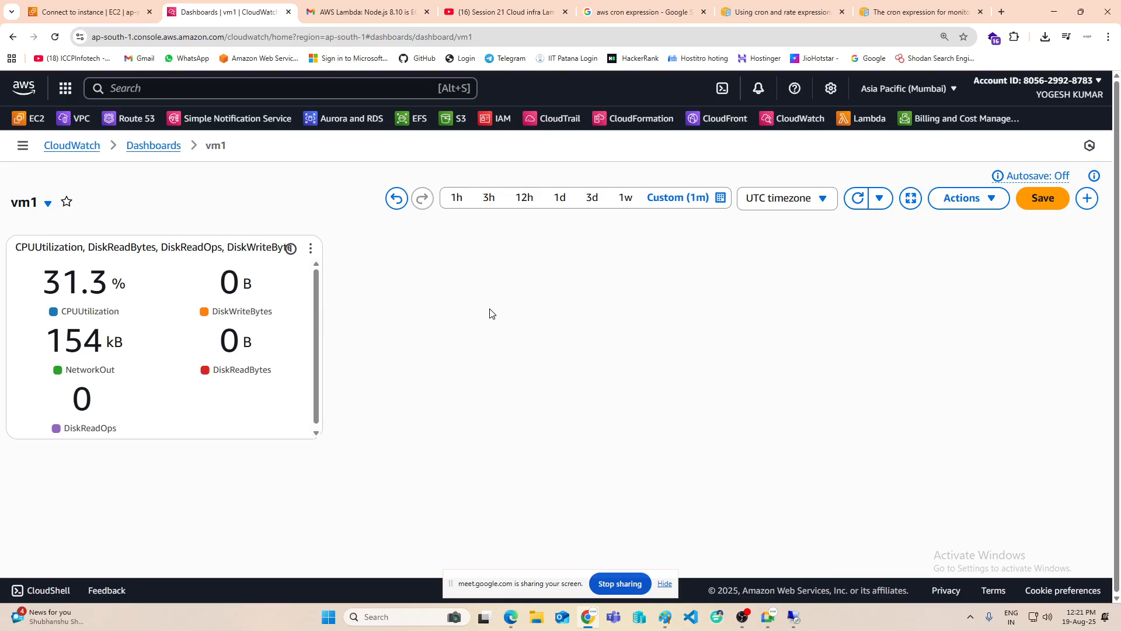
Step: Expand the Logs and Metrics sections of CloudWatch and open All metrics to view the available metric namespaces
{"action": "left_click", "coordinate": [22, 146]}
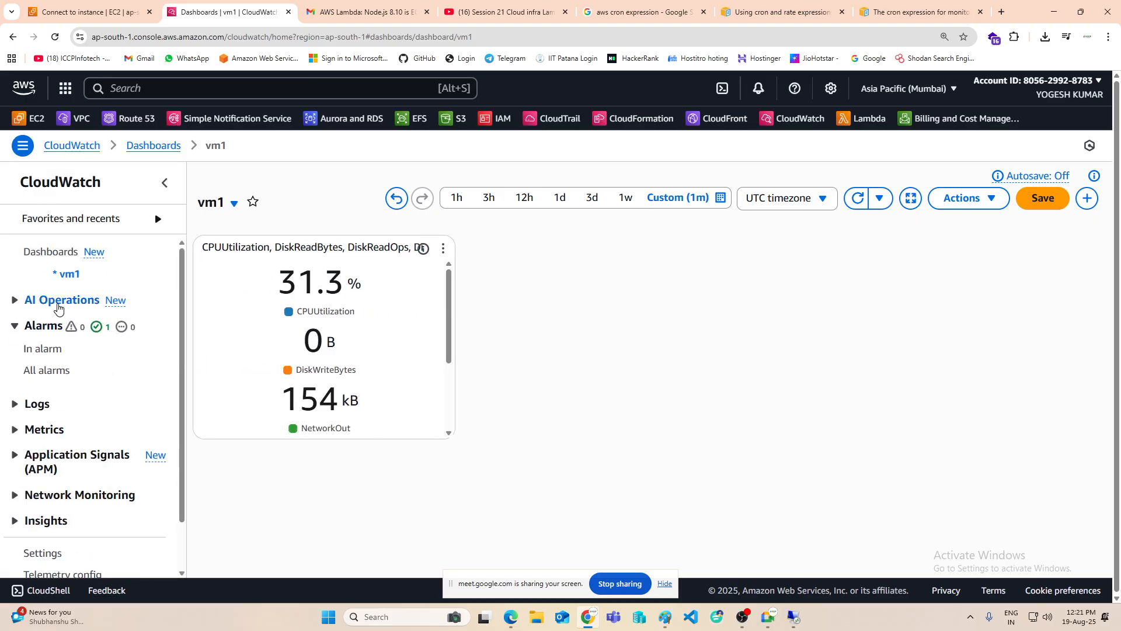
{"action": "scroll", "coordinate": [58, 308], "scroll_direction": "down", "scroll_amount": 1}
{"action": "left_click", "coordinate": [15, 347]}
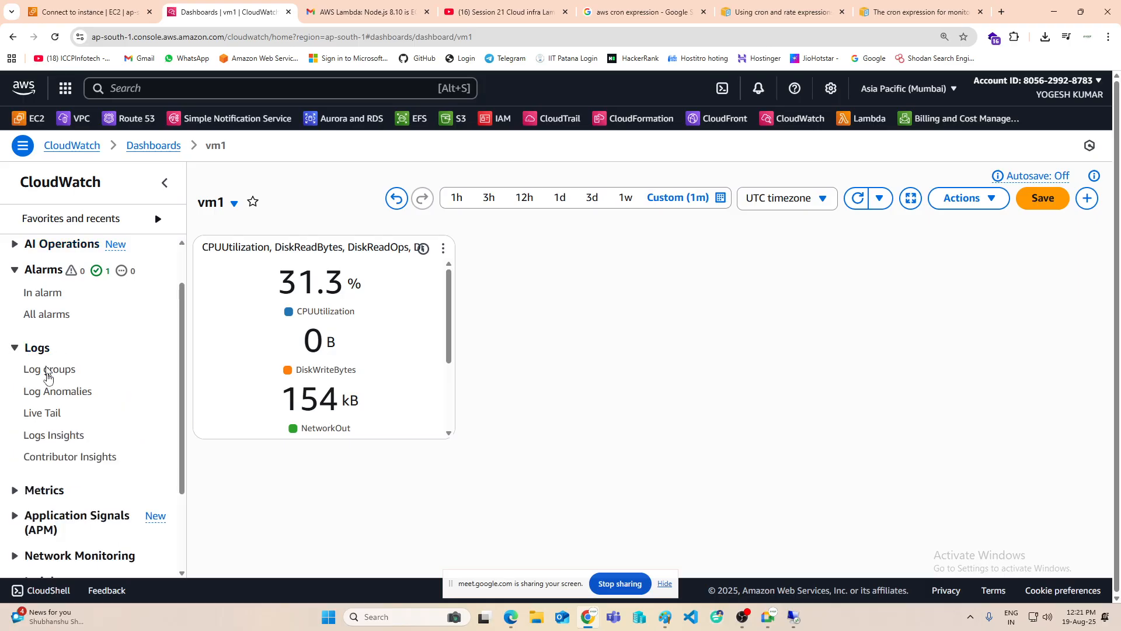
{"action": "scroll", "coordinate": [61, 462], "scroll_direction": "down", "scroll_amount": 2}
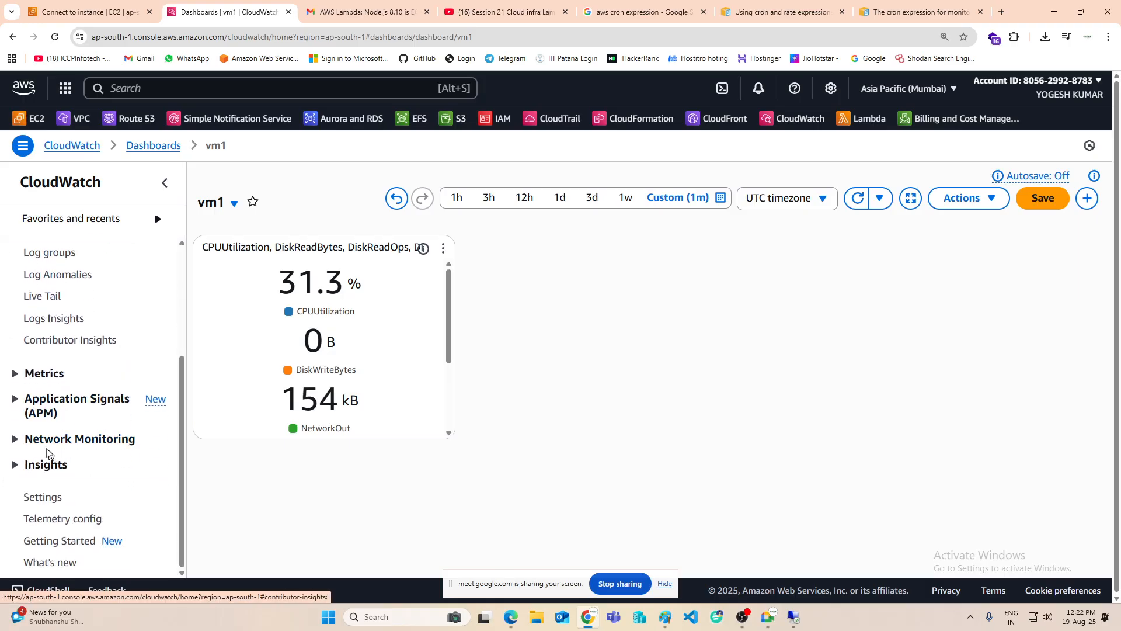
{"action": "left_click", "coordinate": [11, 376]}
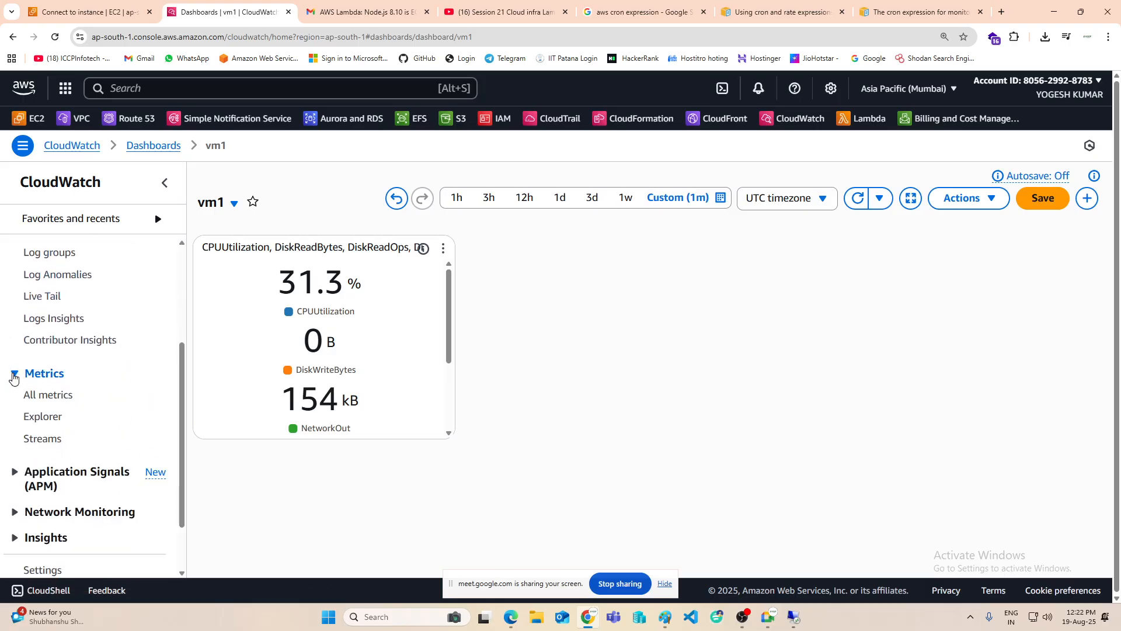
{"action": "left_click", "coordinate": [52, 396]}
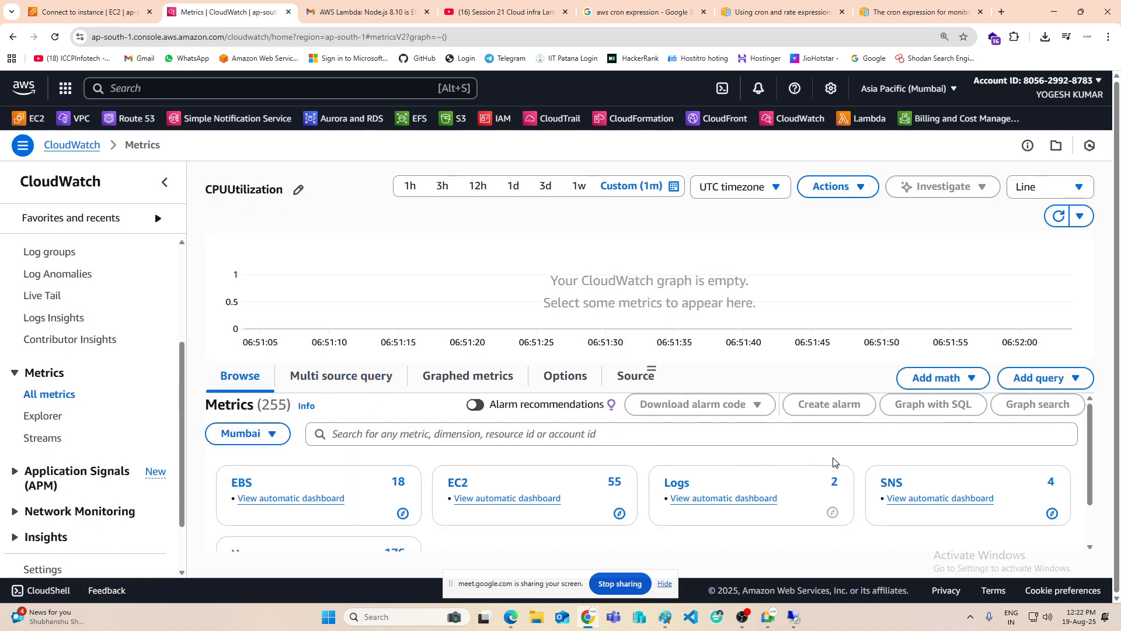
{"action": "scroll", "coordinate": [834, 462], "scroll_direction": "down", "scroll_amount": 1}
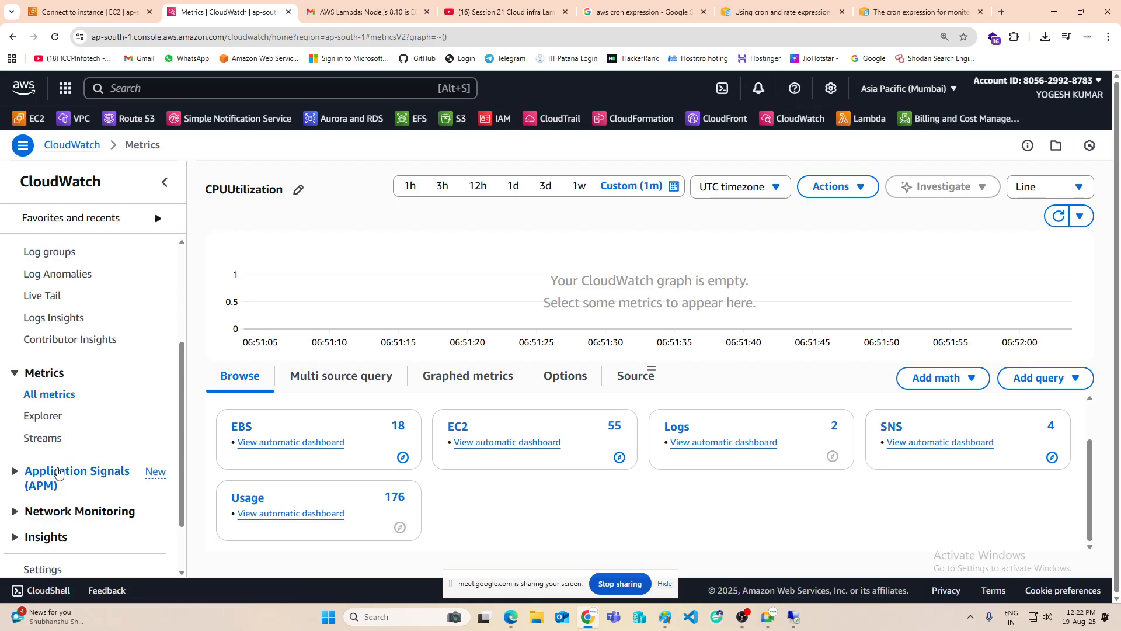
Step: Look over the Network Monitoring section of the CloudWatch navigation
{"action": "scroll", "coordinate": [58, 473], "scroll_direction": "down", "scroll_amount": 1}
{"action": "left_click", "coordinate": [79, 453]}
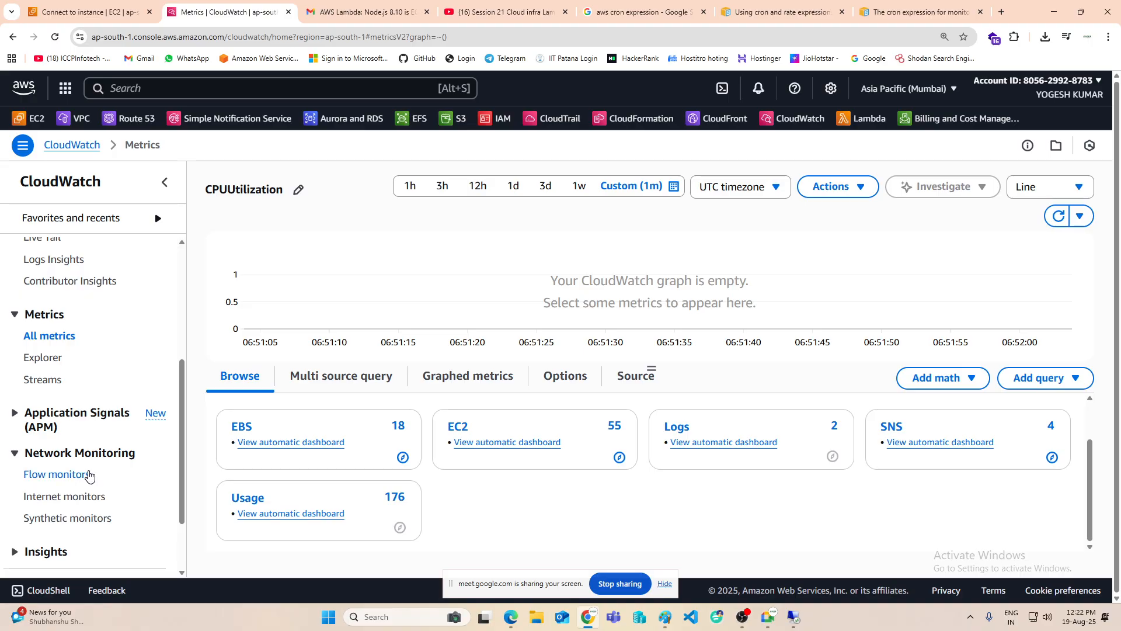
{"action": "left_click", "coordinate": [104, 462]}
{"action": "scroll", "coordinate": [106, 463], "scroll_direction": "down", "scroll_amount": 1}
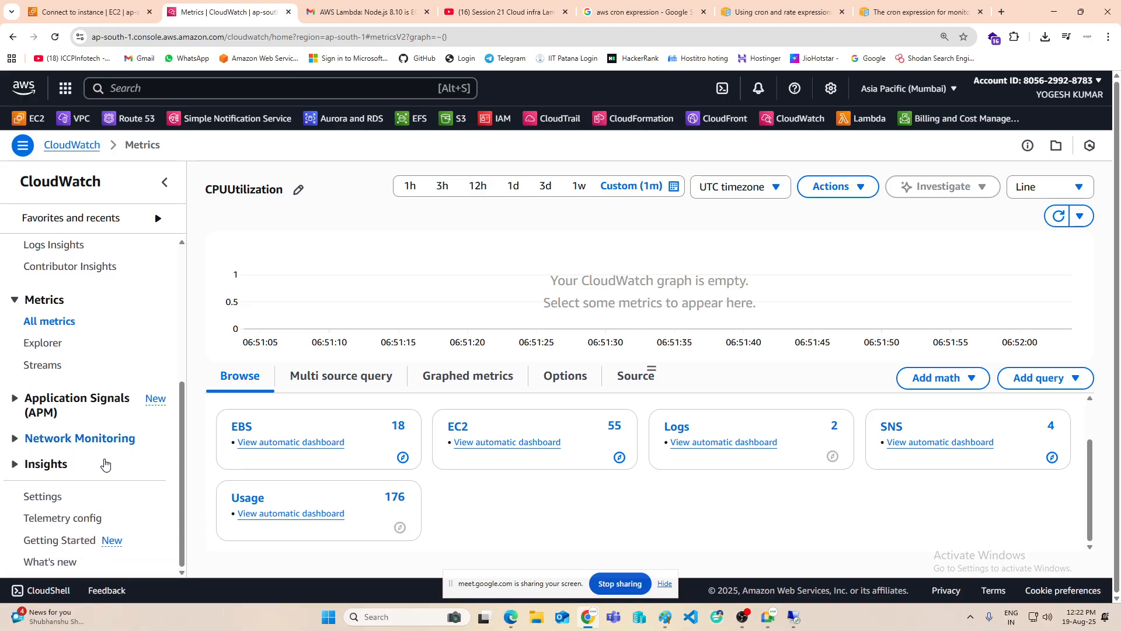
{"action": "scroll", "coordinate": [103, 455], "scroll_direction": "up", "scroll_amount": 3}
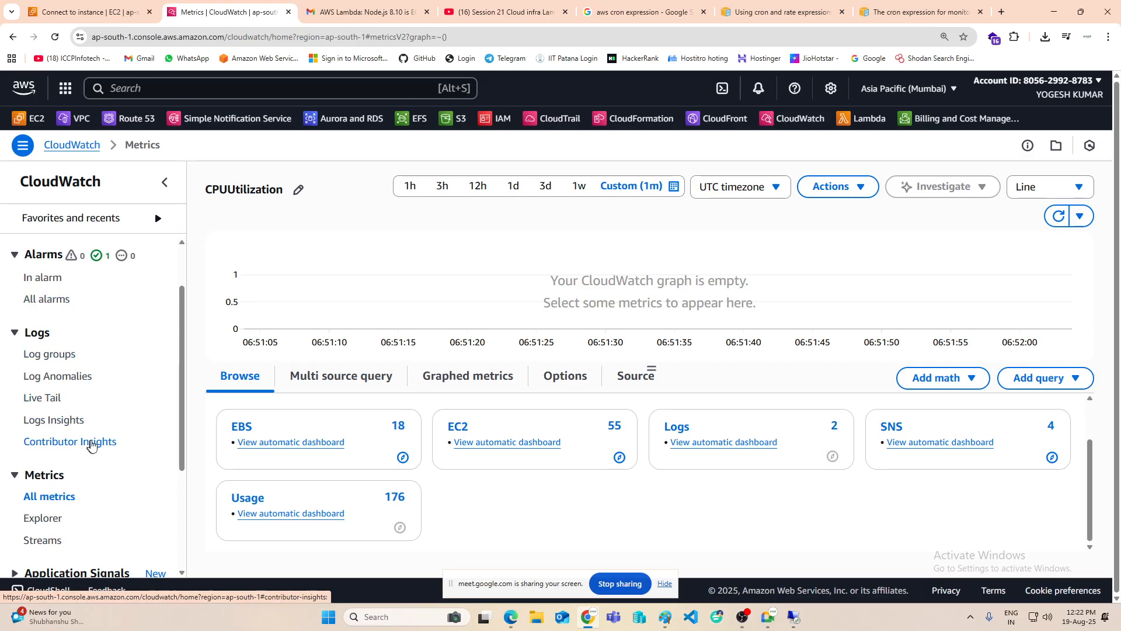
Step: Examine the retention and log class options in the new log group form, and leave without creating a group
{"action": "left_click", "coordinate": [53, 355]}
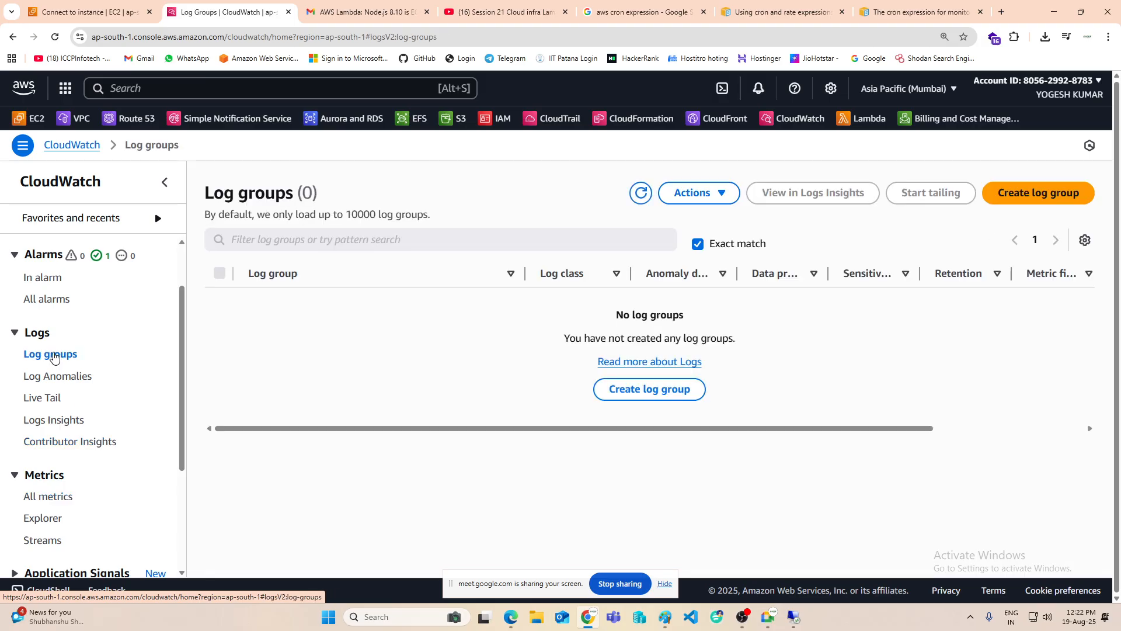
{"action": "left_click", "coordinate": [1028, 198]}
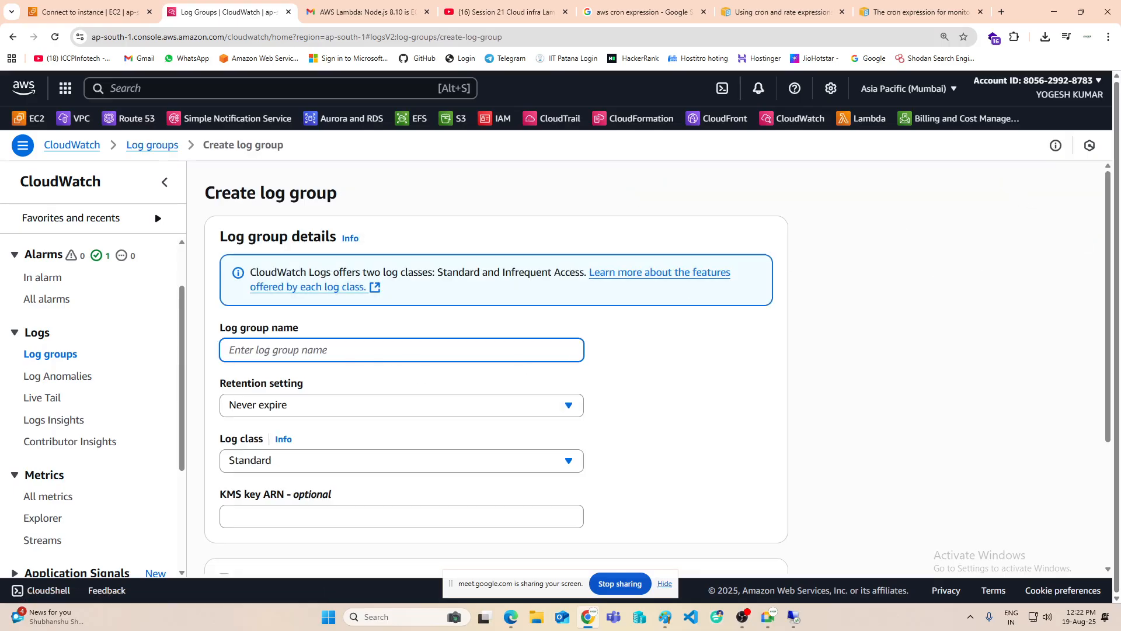
{"action": "left_click", "coordinate": [460, 406]}
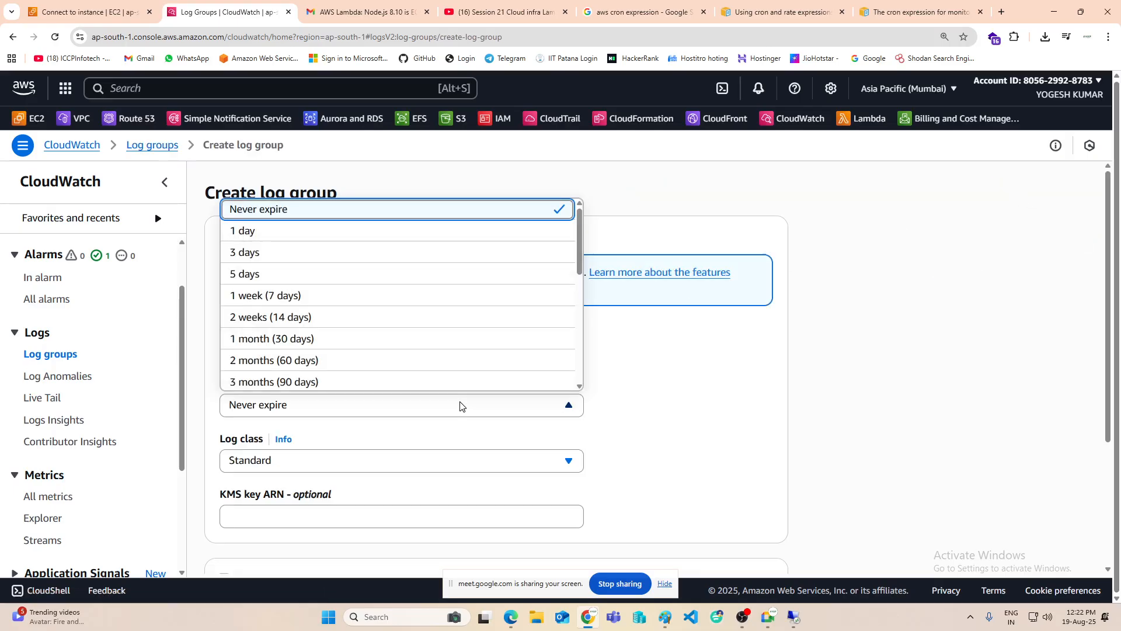
{"action": "left_click", "coordinate": [460, 406]}
{"action": "left_click", "coordinate": [430, 458]}
{"action": "left_click", "coordinate": [431, 457]}
{"action": "scroll", "coordinate": [616, 442], "scroll_direction": "down", "scroll_amount": 1}
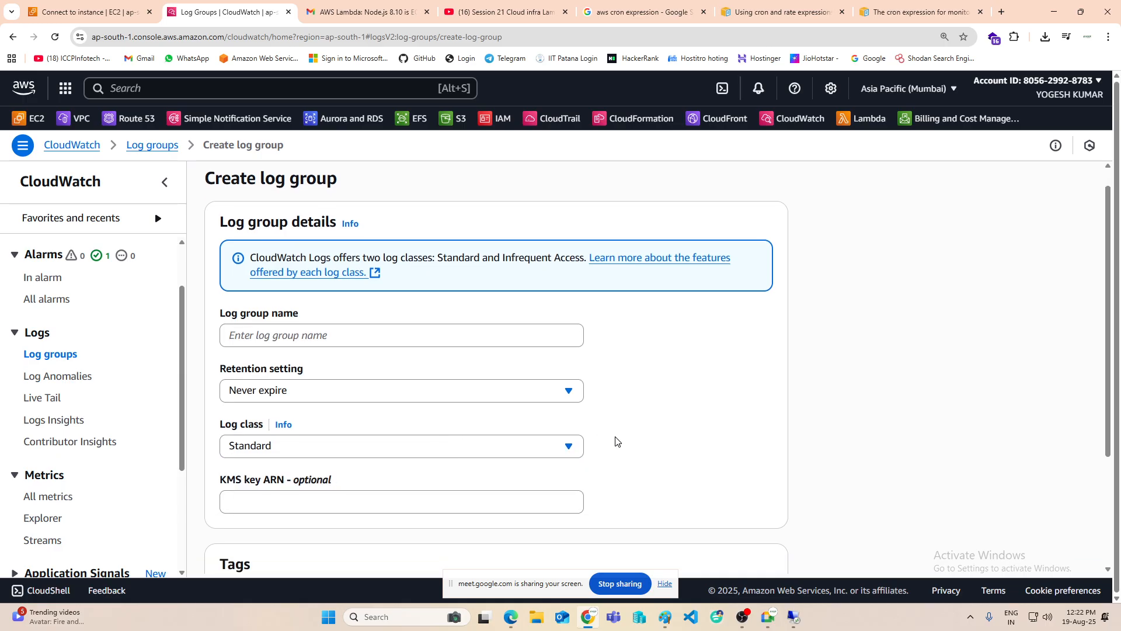
{"action": "scroll", "coordinate": [616, 442], "scroll_direction": "down", "scroll_amount": 3}
{"action": "scroll", "coordinate": [710, 508], "scroll_direction": "up", "scroll_amount": 3}
{"action": "scroll", "coordinate": [757, 531], "scroll_direction": "down", "scroll_amount": 3}
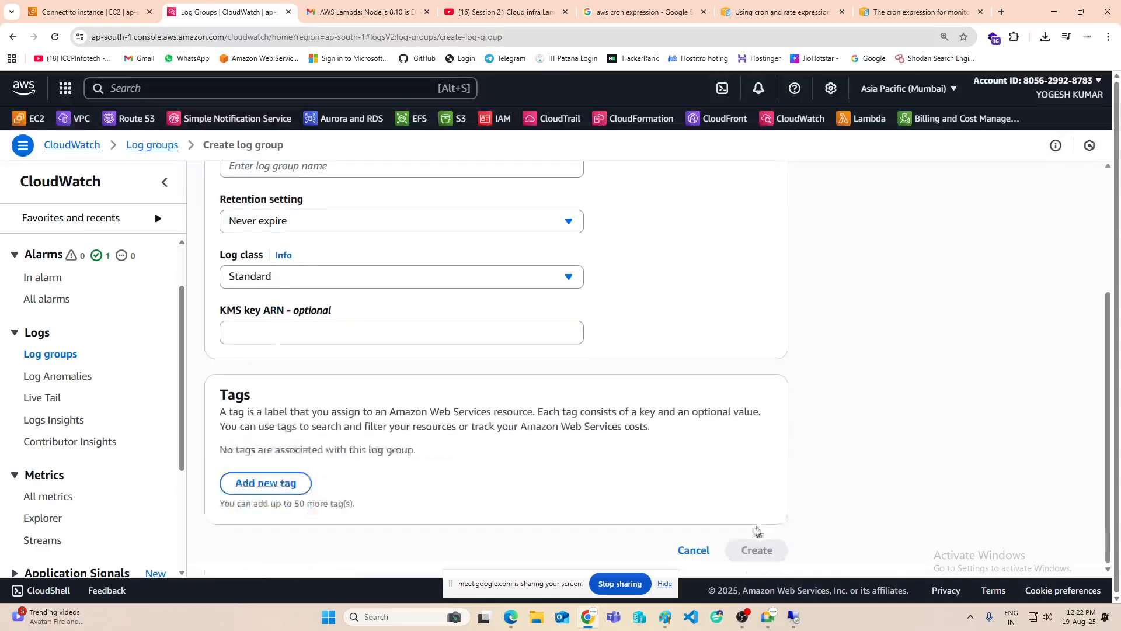
{"action": "left_click", "coordinate": [694, 550]}
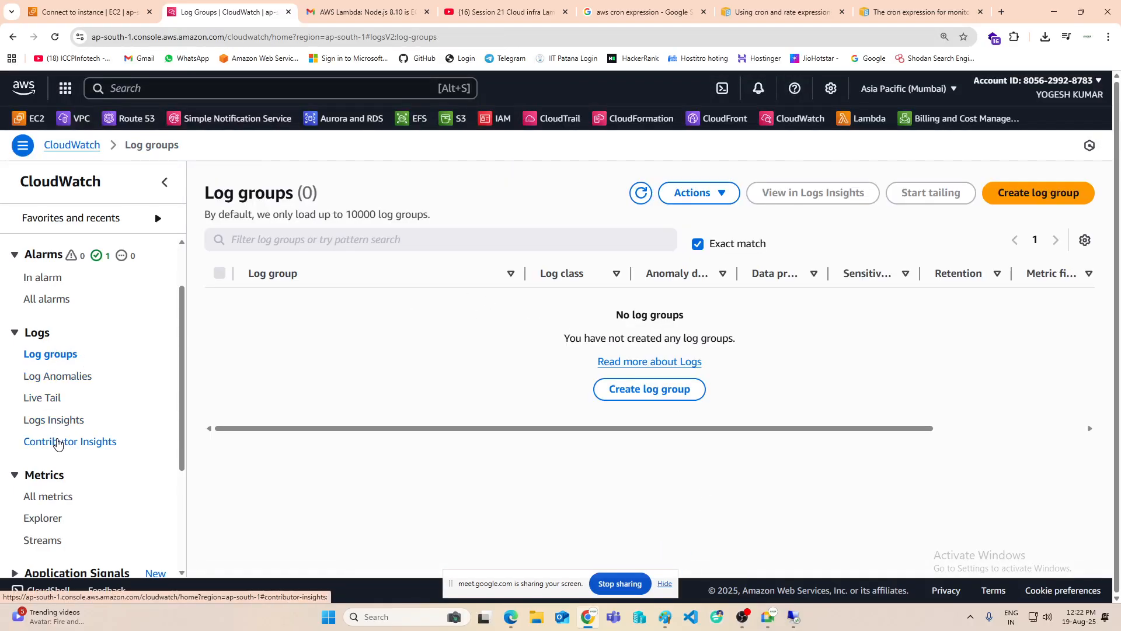
Step: View the configuration page of CloudWatch AI Operations
{"action": "scroll", "coordinate": [57, 444], "scroll_direction": "up", "scroll_amount": 2}
{"action": "left_click", "coordinate": [16, 289]}
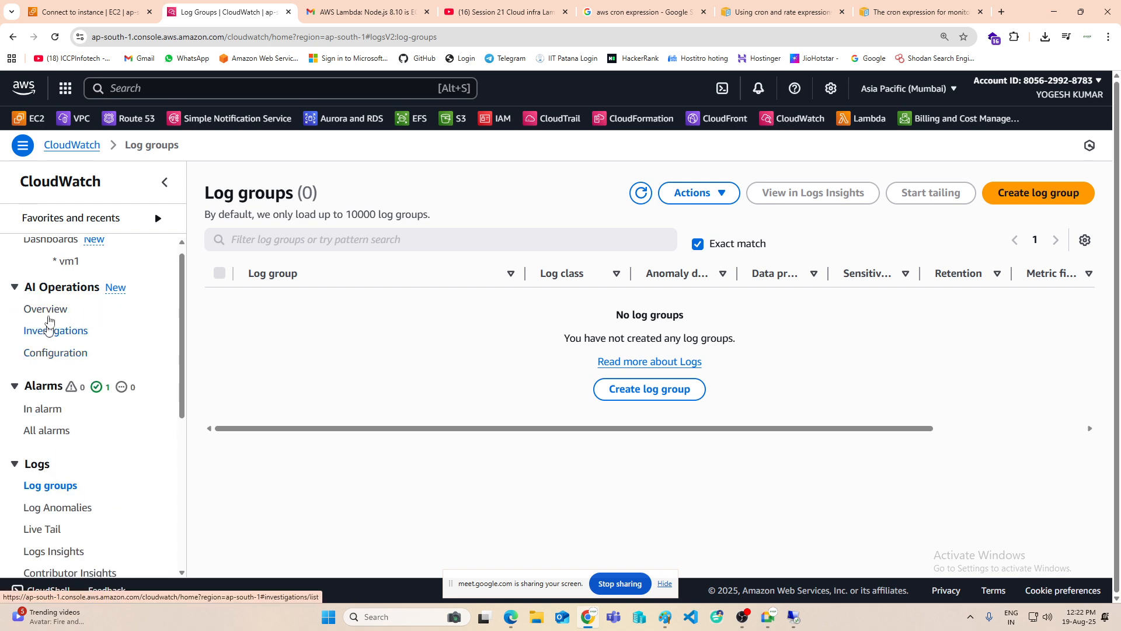
{"action": "scroll", "coordinate": [48, 324], "scroll_direction": "up", "scroll_amount": 1}
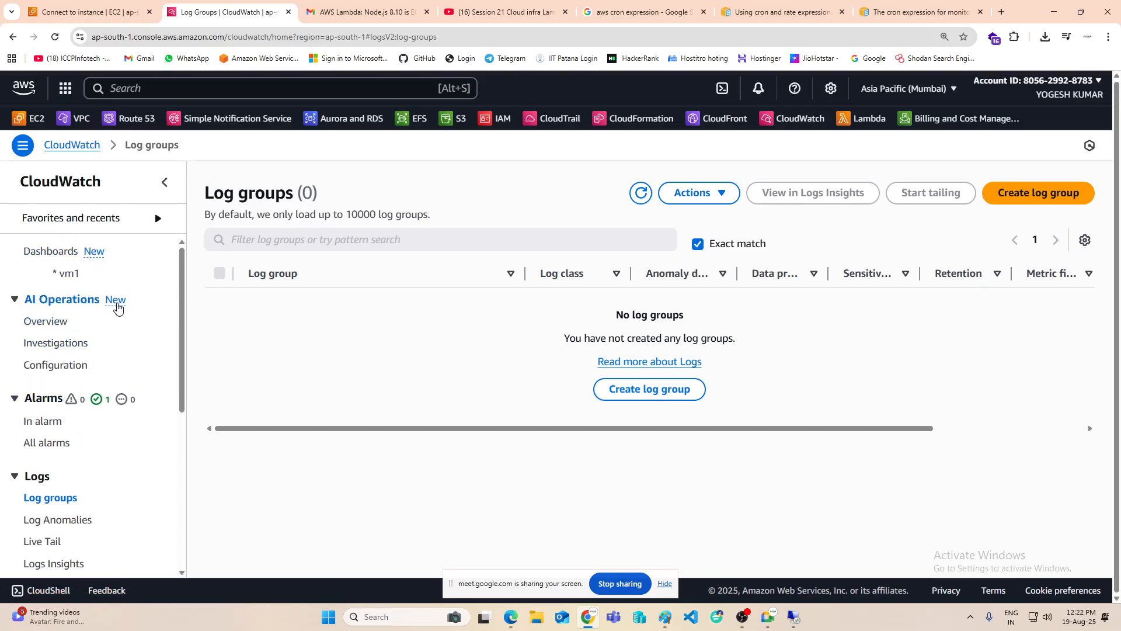
{"action": "scroll", "coordinate": [41, 341], "scroll_direction": "down", "scroll_amount": 1}
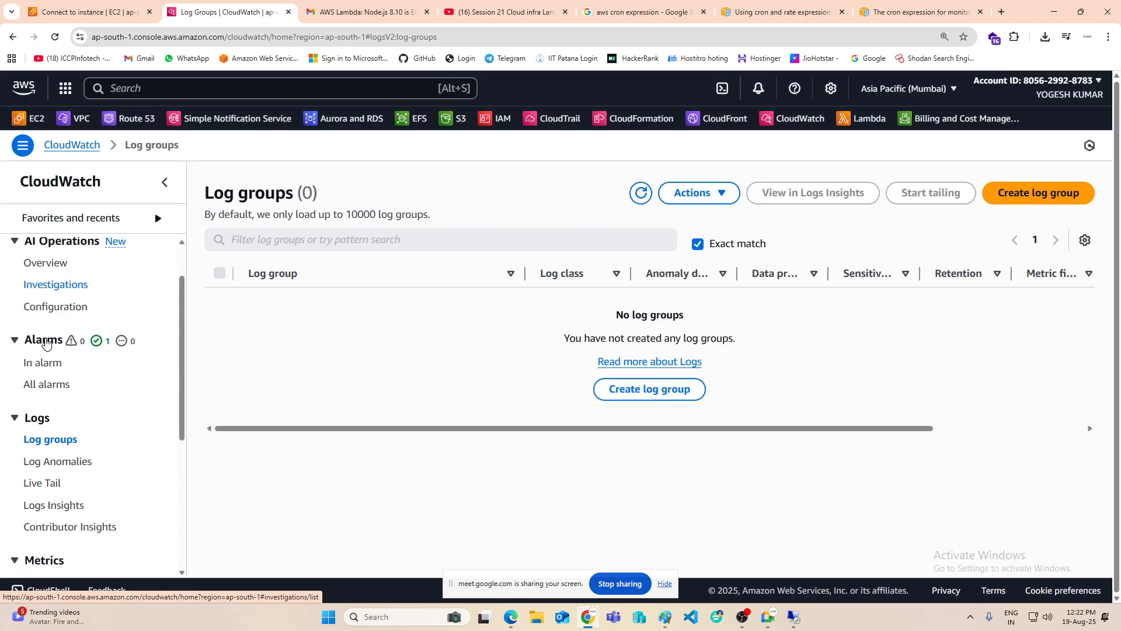
{"action": "left_click", "coordinate": [56, 310]}
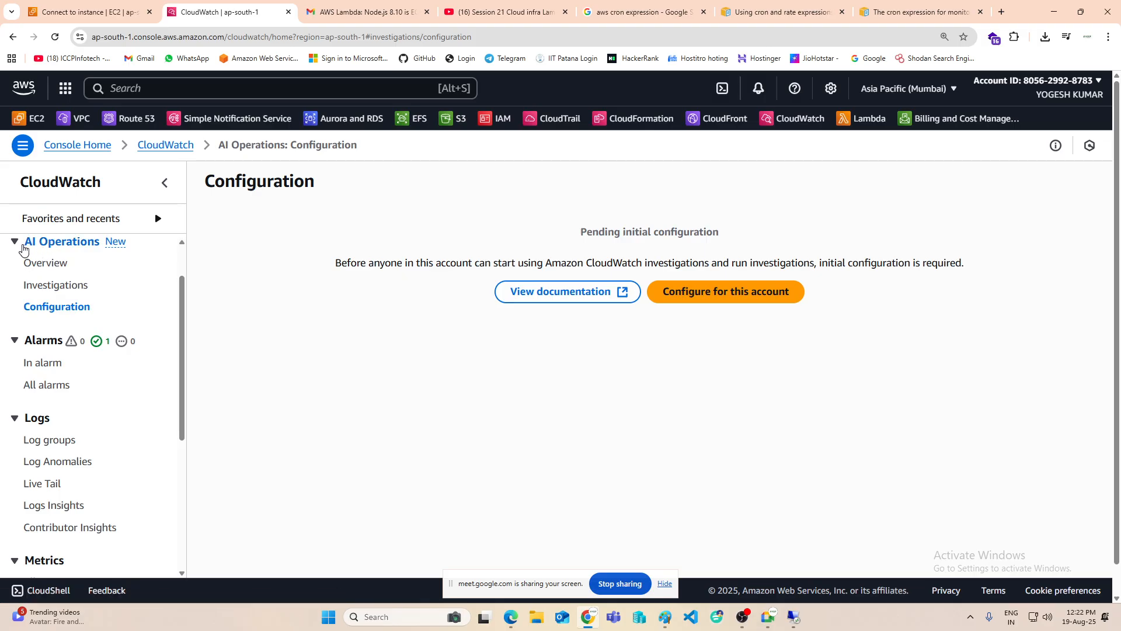
Step: Check the list of all CloudWatch alarms and the CPU load in the vm1 Remote Desktop session
{"action": "scroll", "coordinate": [47, 359], "scroll_direction": "down", "scroll_amount": 1}
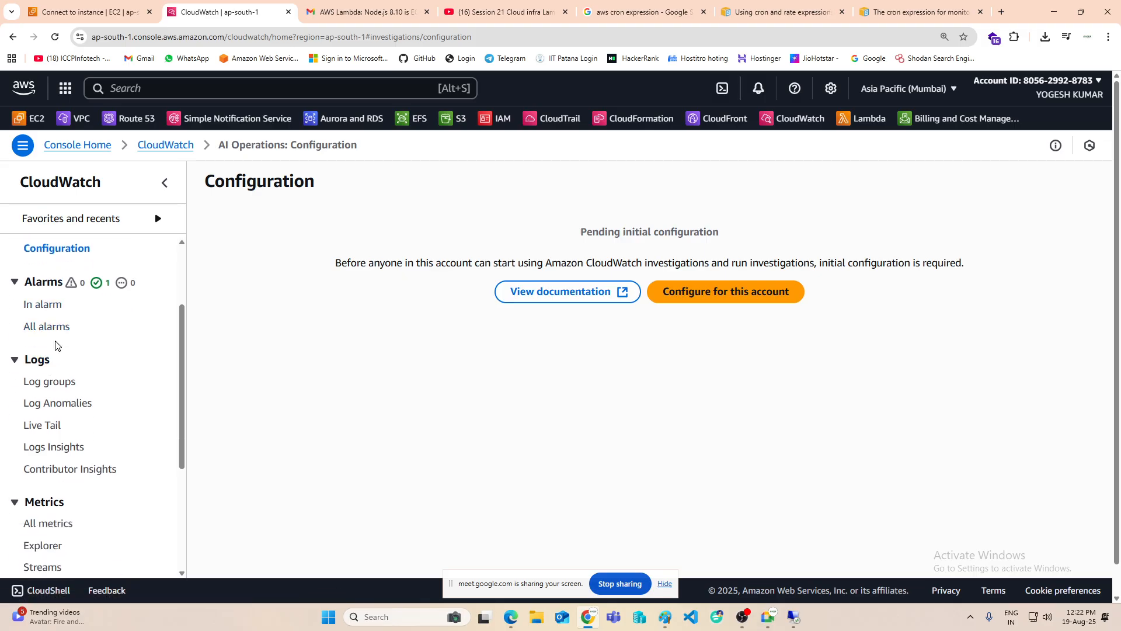
{"action": "left_click", "coordinate": [57, 327]}
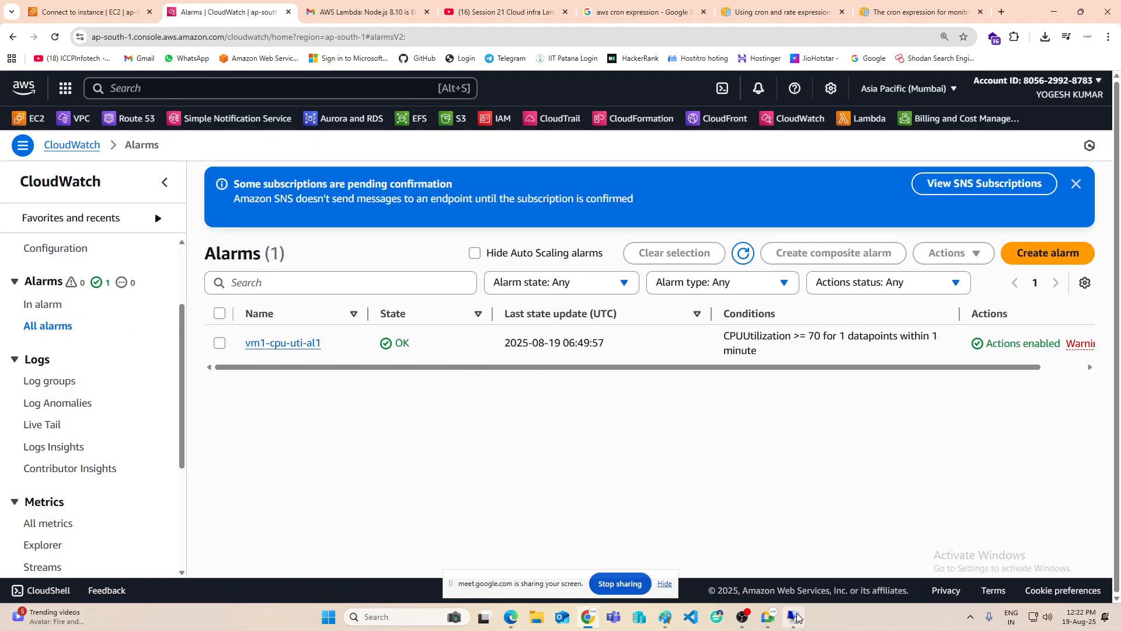
{"action": "left_click", "coordinate": [794, 617]}
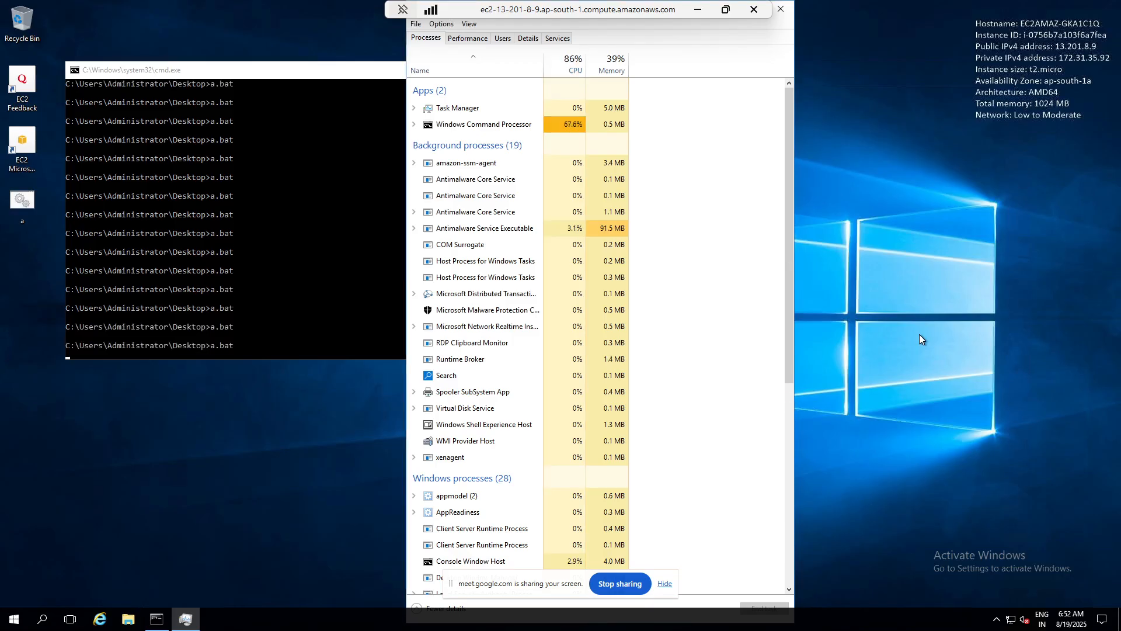
{"action": "left_click", "coordinate": [697, 10]}
Step: Switch to the EC2 console's instances list and dismiss the Remote Desktop Connection message
{"action": "left_click", "coordinate": [71, 13]}
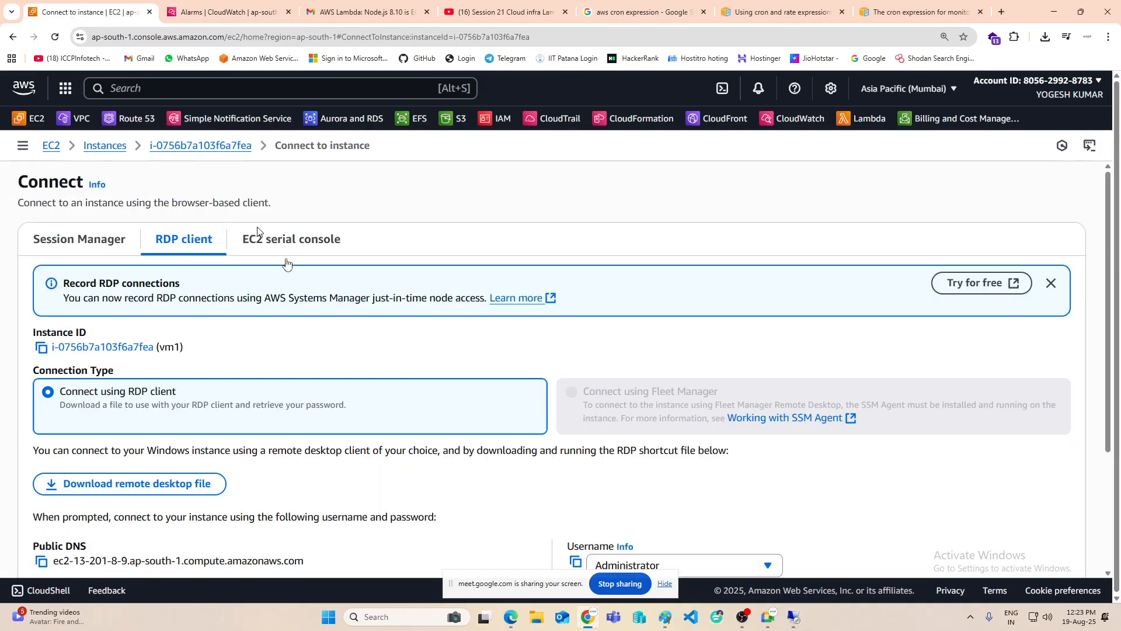
{"action": "left_click", "coordinate": [105, 145]}
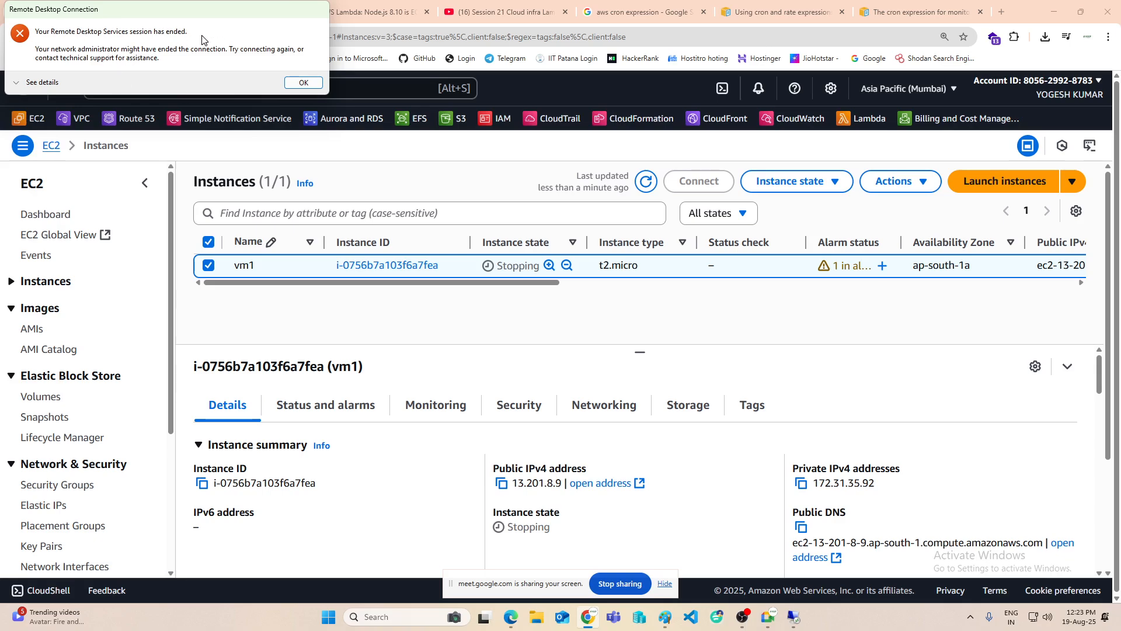
{"action": "left_click", "coordinate": [798, 618]}
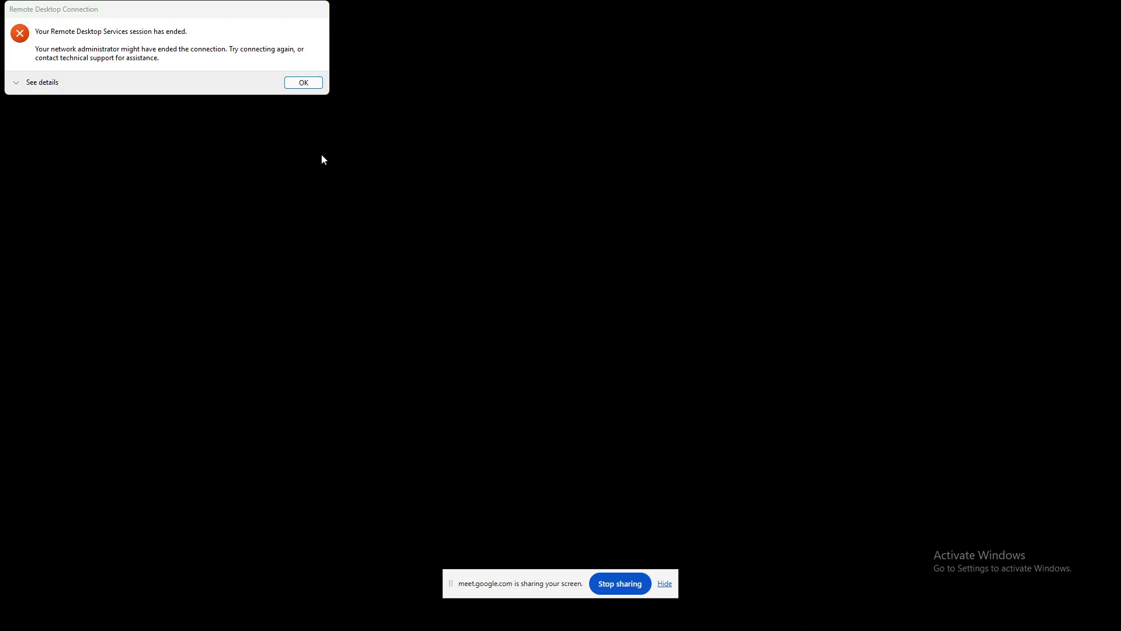
{"action": "left_click", "coordinate": [303, 82]}
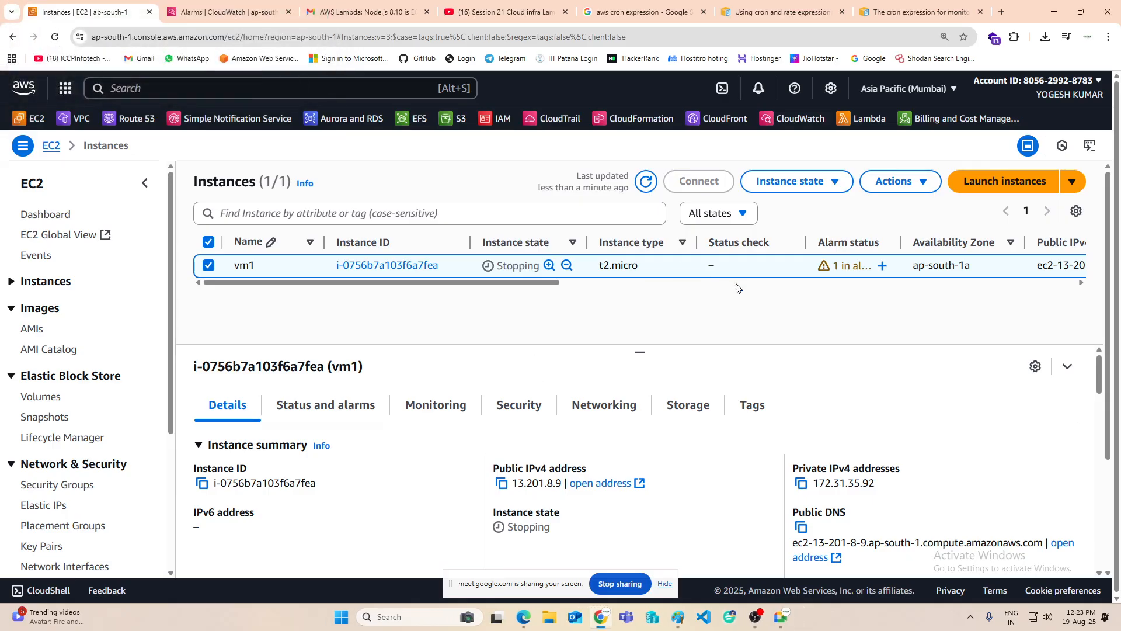
Step: Refresh the instances list and inspect the CPUUtilization graph of vm1's alarm vm1-cpu-uti-al1
{"action": "left_click", "coordinate": [646, 182]}
{"action": "left_click", "coordinate": [842, 268]}
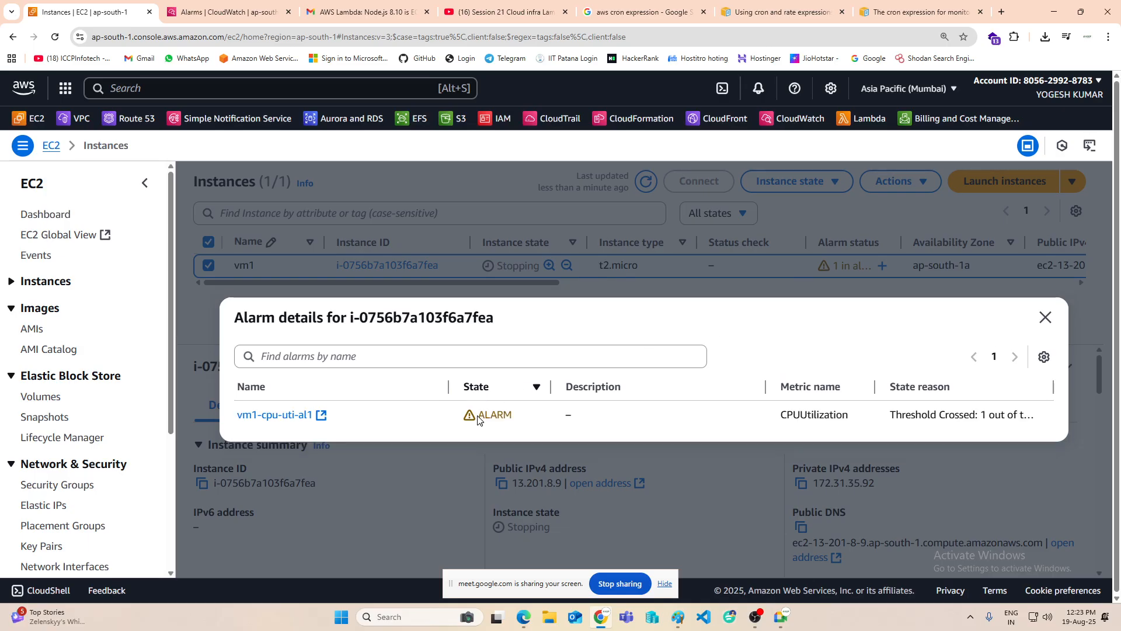
{"action": "left_click", "coordinate": [259, 415]}
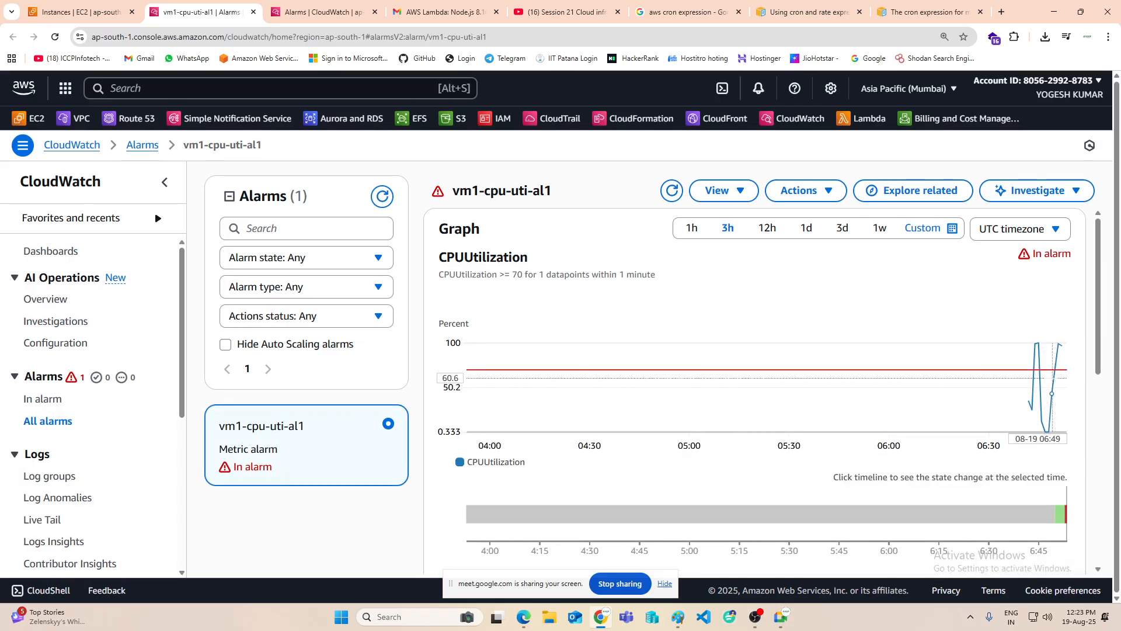
{"action": "mouse_move", "coordinate": [1036, 367]}
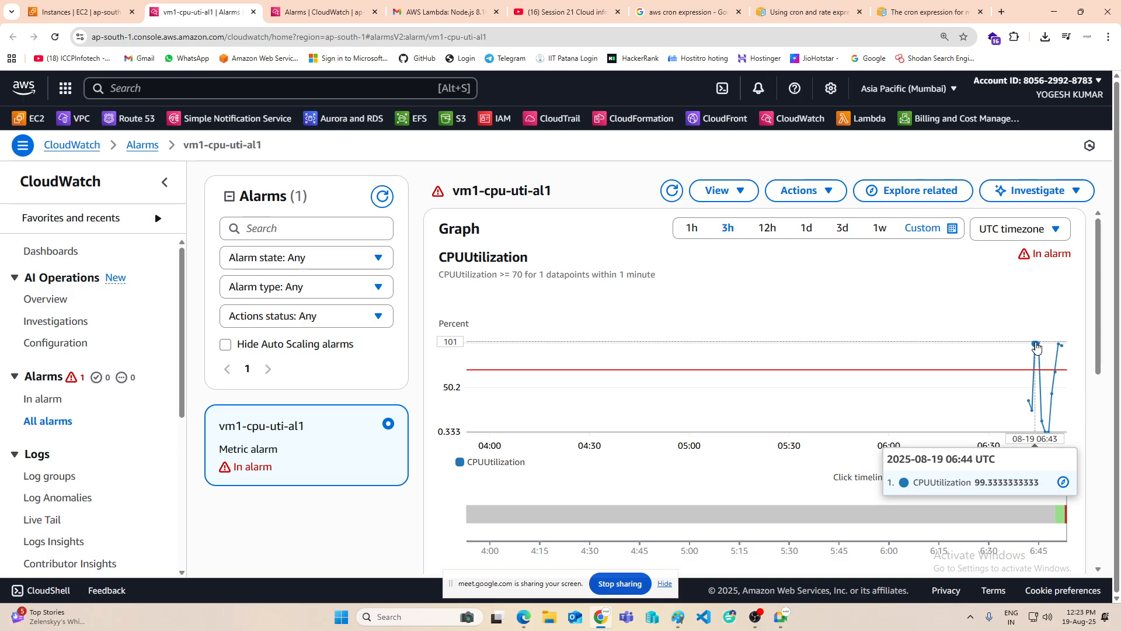
Step: Review the details of vm1-cpu-uti-al1, including its threshold, metric, instance and whether actions are enabled
{"action": "scroll", "coordinate": [927, 351], "scroll_direction": "down", "scroll_amount": 6}
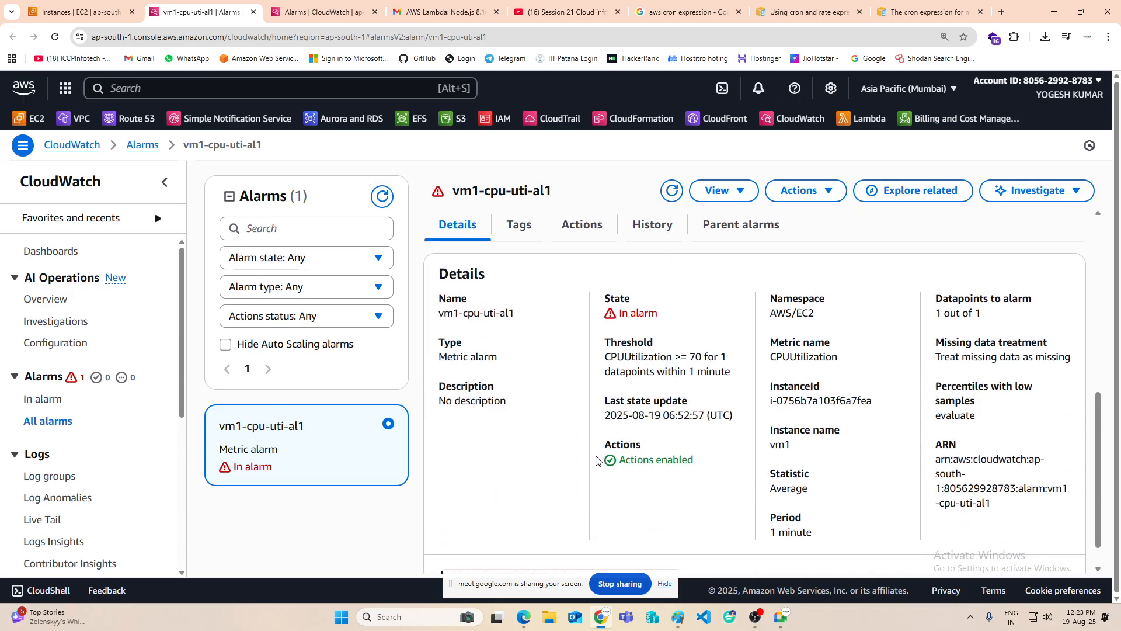
{"action": "left_click_drag", "start_coordinate": [620, 463], "coordinate": [716, 468]}
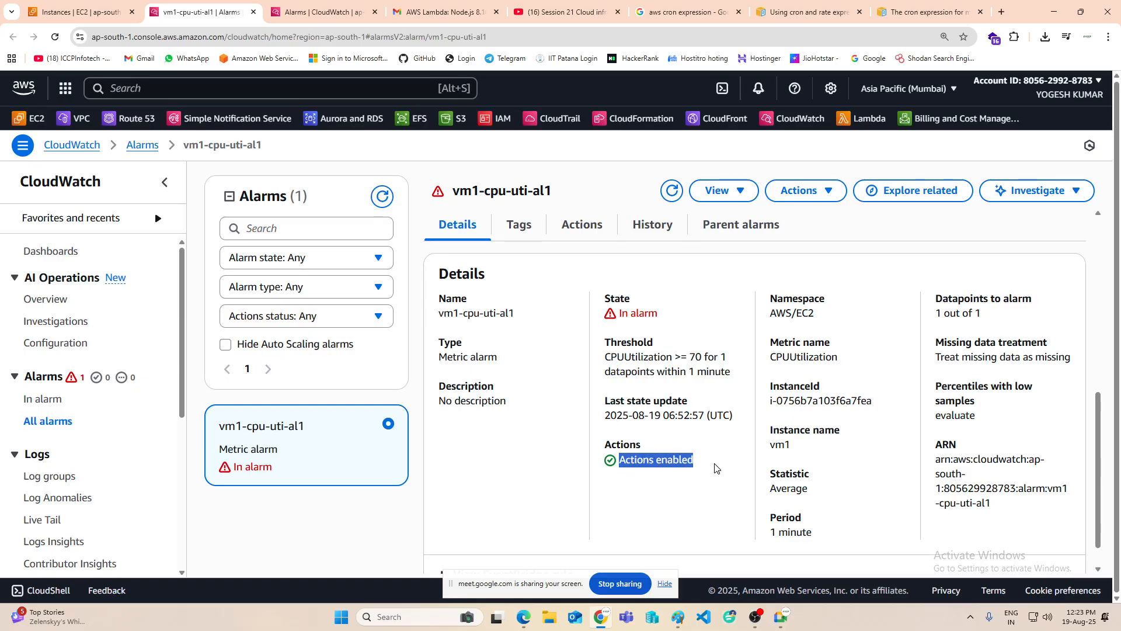
{"action": "left_click_drag", "start_coordinate": [606, 354], "coordinate": [727, 386]}
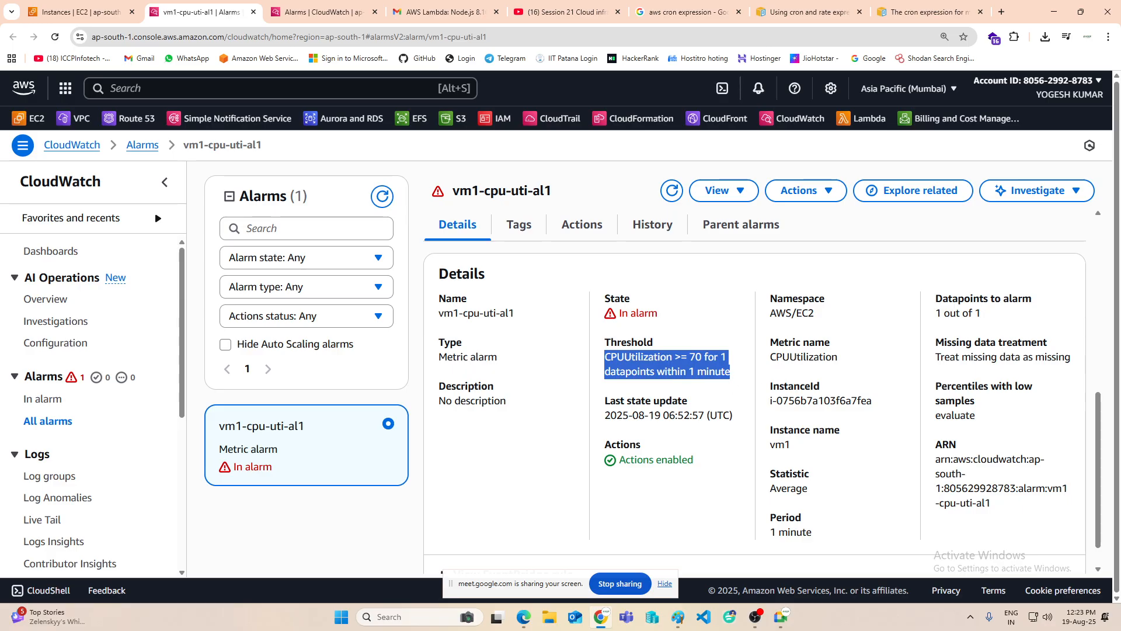
{"action": "left_click_drag", "start_coordinate": [770, 356], "coordinate": [825, 429]}
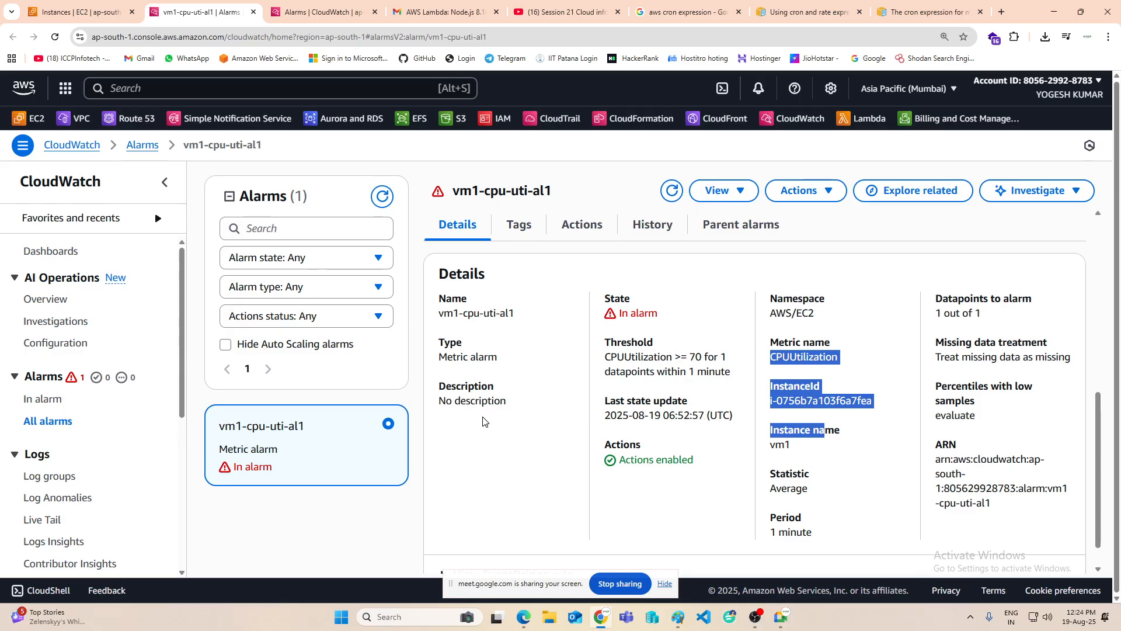
{"action": "scroll", "coordinate": [581, 408], "scroll_direction": "down", "scroll_amount": 1}
{"action": "scroll", "coordinate": [582, 408], "scroll_direction": "up", "scroll_amount": 4}
{"action": "scroll", "coordinate": [582, 417], "scroll_direction": "down", "scroll_amount": 1}
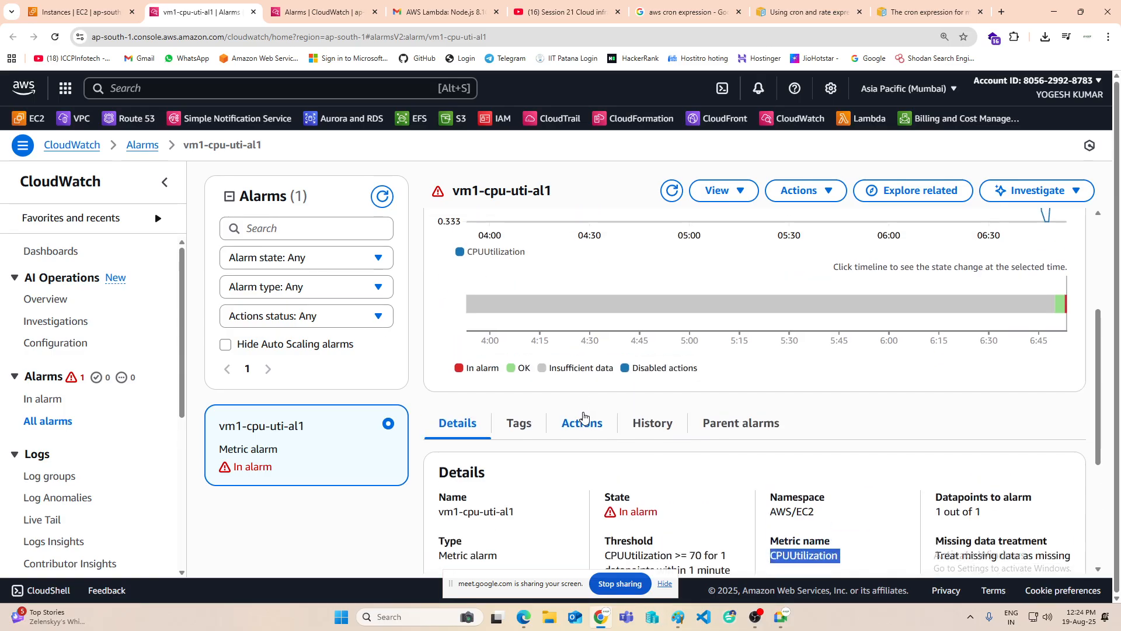
Step: Examine the notification and EC2 actions configured for the vm1-cpu-uti-al1 alarm
{"action": "left_click", "coordinate": [575, 366]}
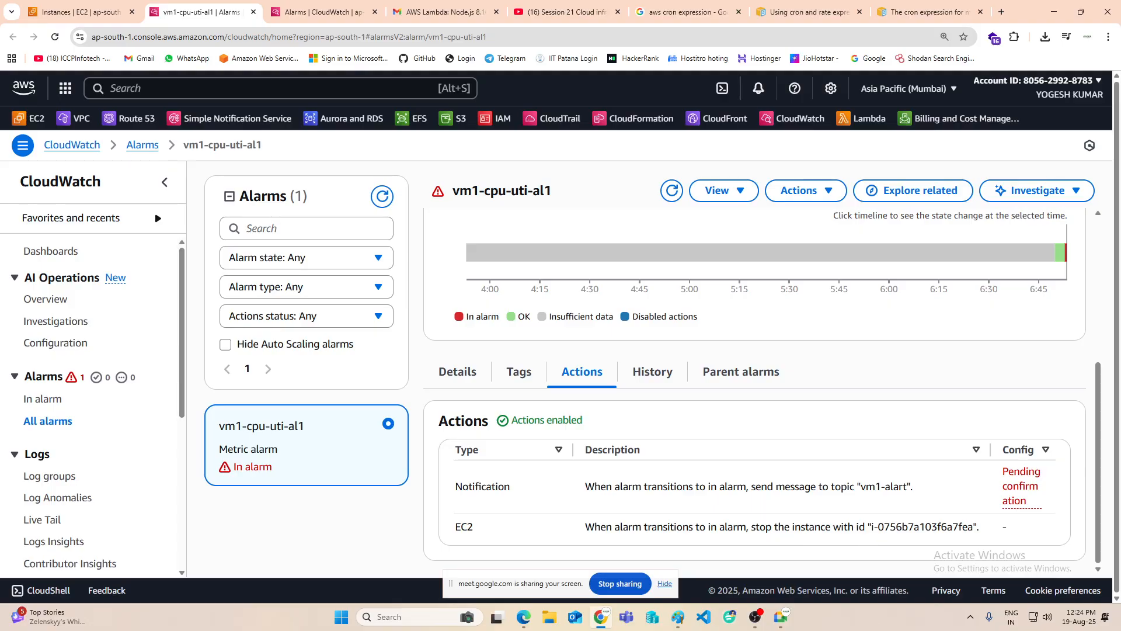
{"action": "left_click_drag", "start_coordinate": [871, 527], "coordinate": [981, 527]}
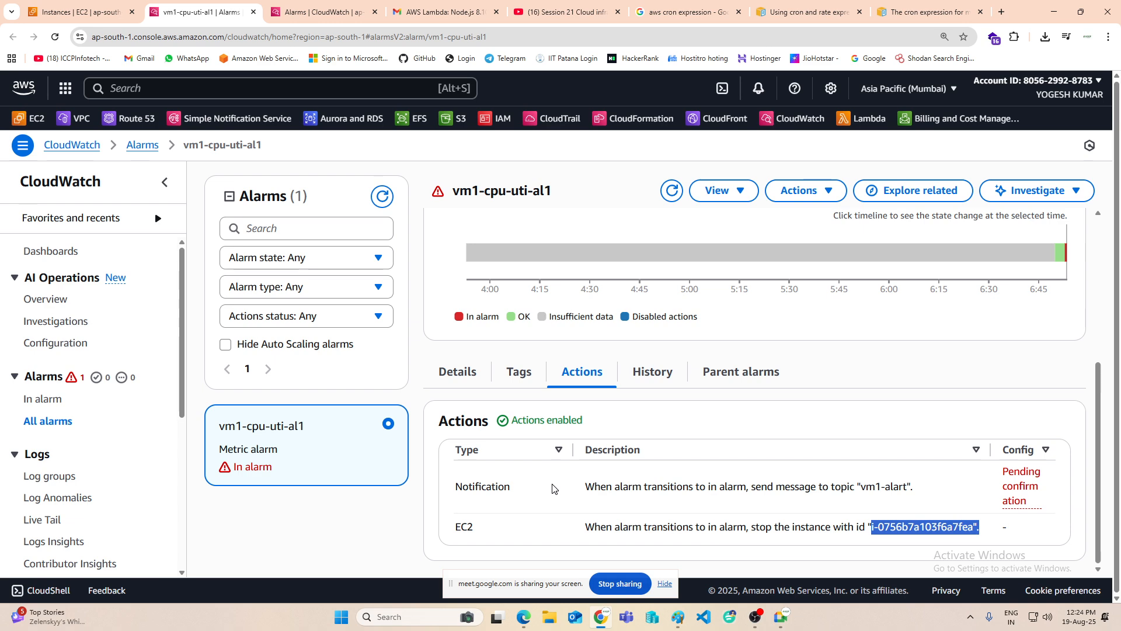
{"action": "left_click_drag", "start_coordinate": [553, 488], "coordinate": [914, 490]}
Step: Check the history of vm1-cpu-uti-al1 for executed actions and state updates
{"action": "left_click", "coordinate": [652, 373]}
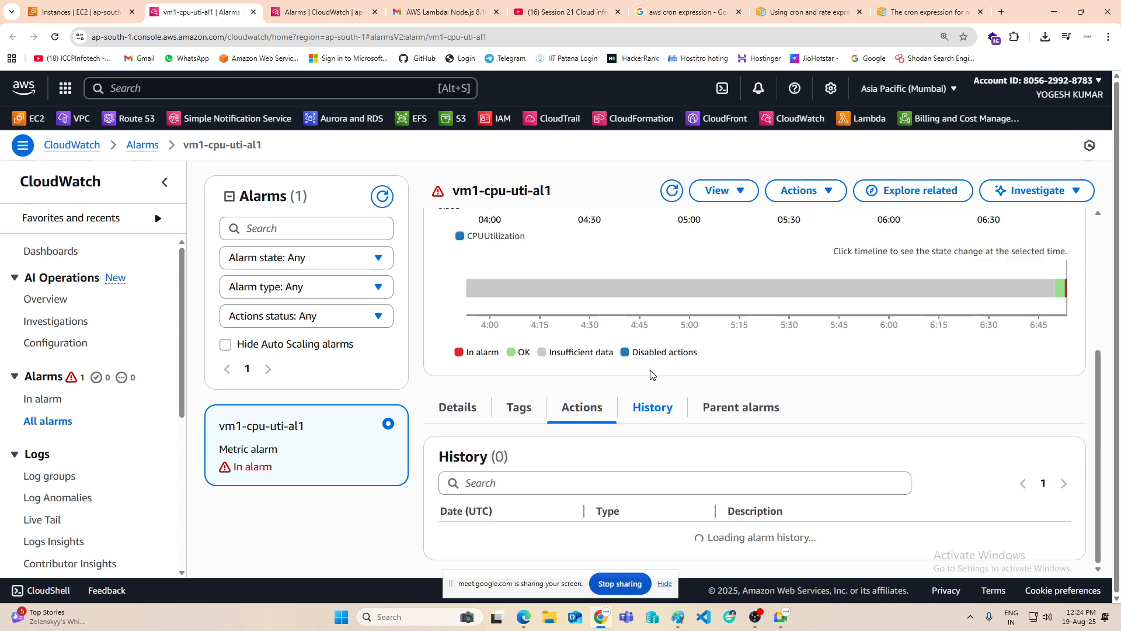
{"action": "scroll", "coordinate": [651, 371], "scroll_direction": "down", "scroll_amount": 1}
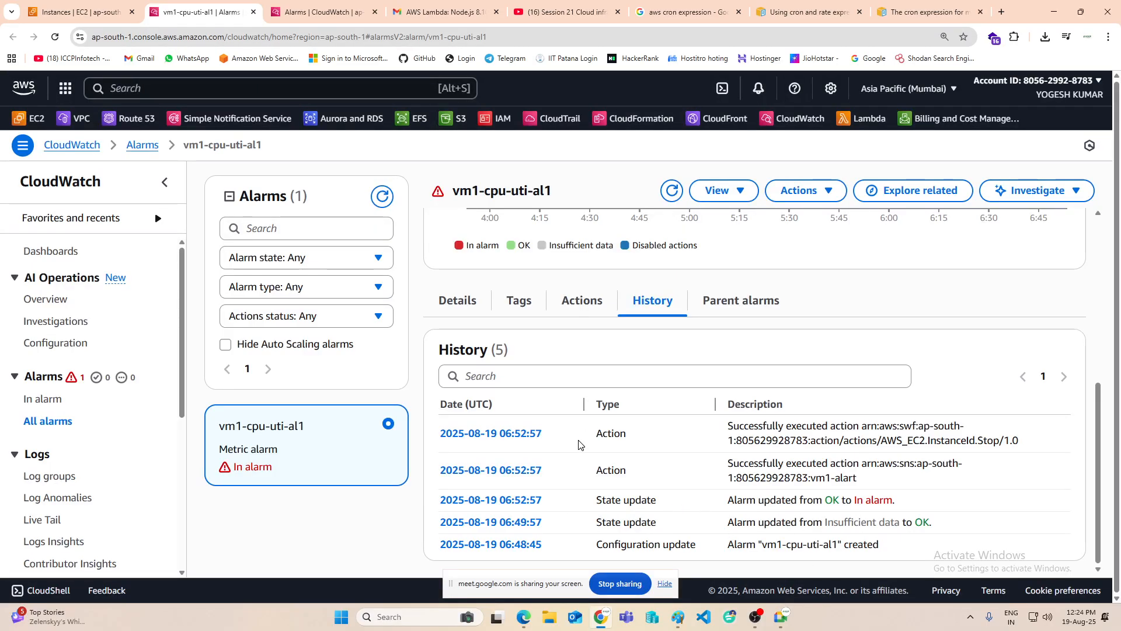
{"action": "left_click_drag", "start_coordinate": [729, 425], "coordinate": [966, 458]}
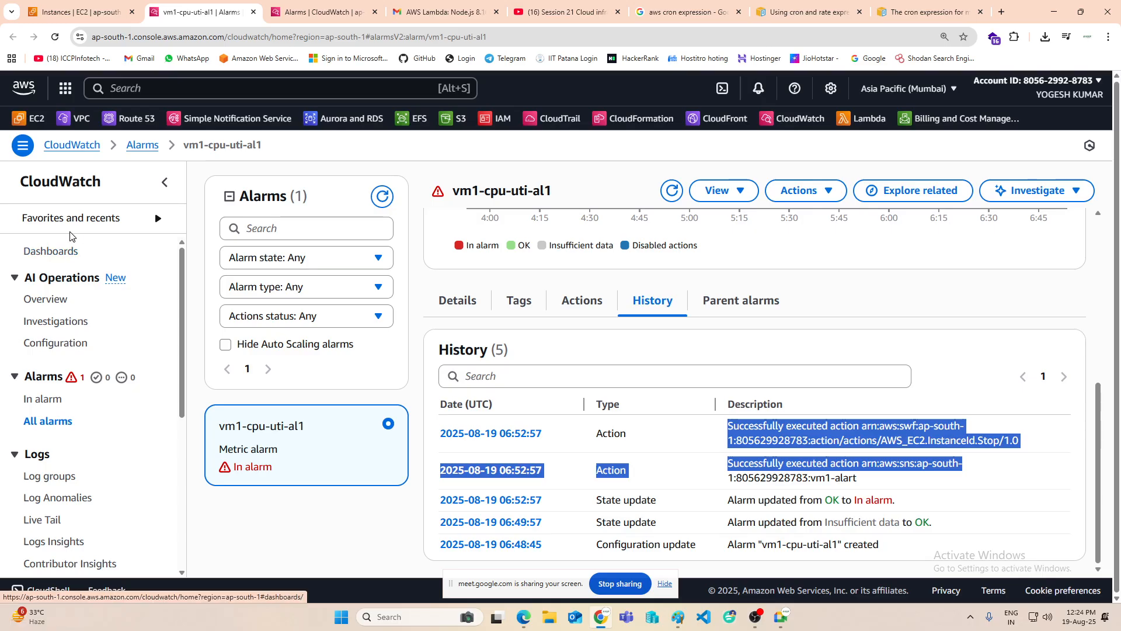
{"action": "mouse_move", "coordinate": [153, 219]}
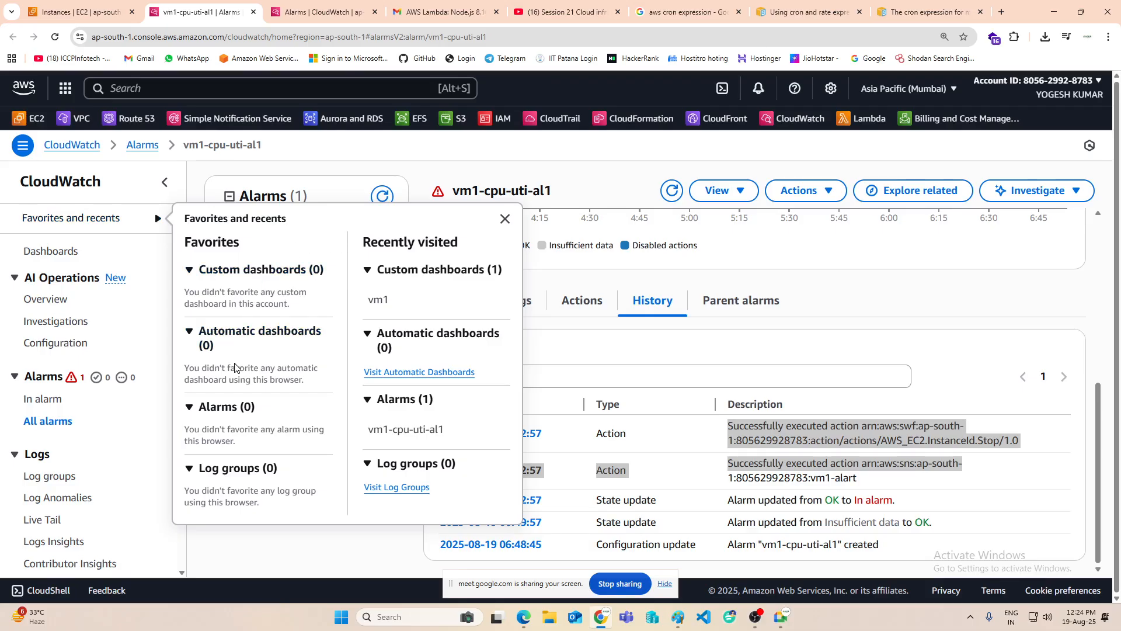
{"action": "left_click", "coordinate": [274, 545]}
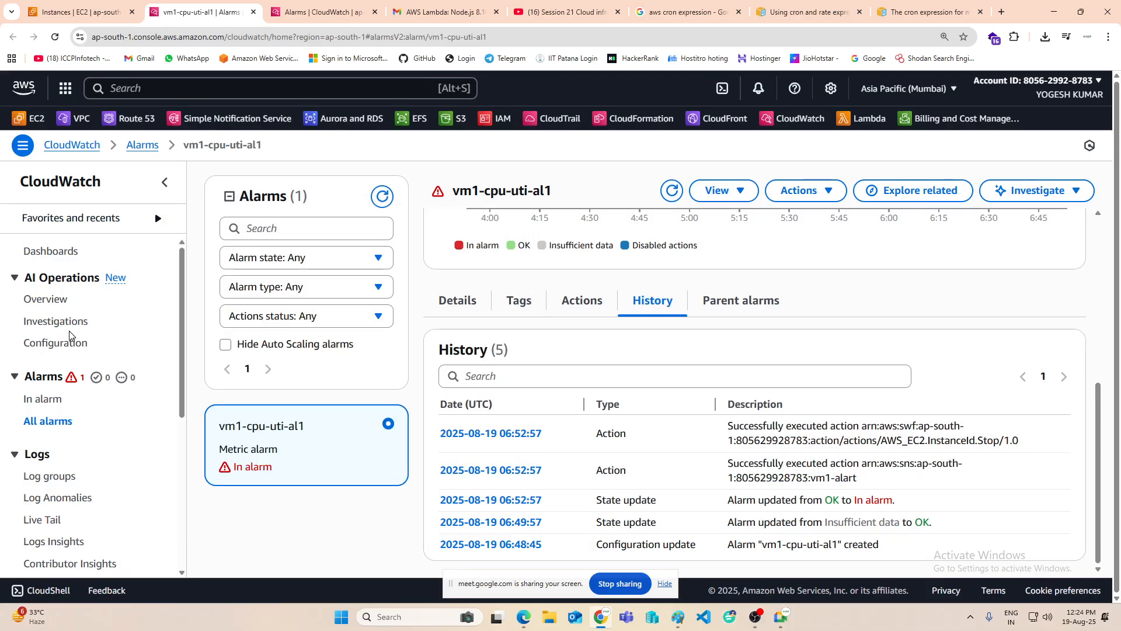
Step: List the alarms that are in alarm state and look at the edit form of vm1-cpu-uti-al1
{"action": "left_click", "coordinate": [41, 402]}
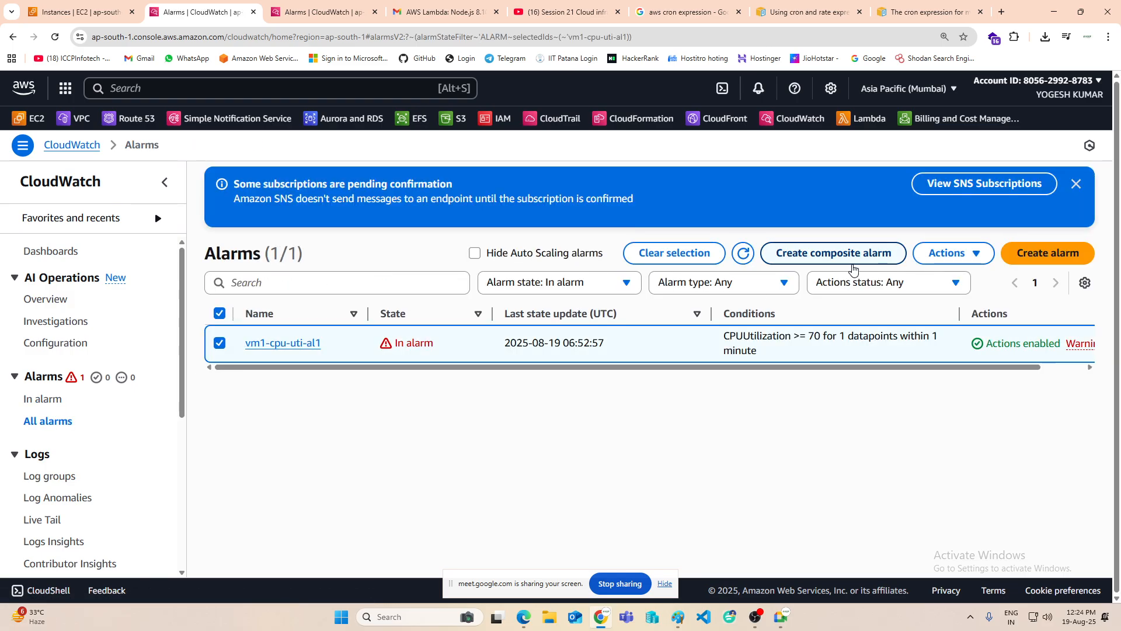
{"action": "left_click", "coordinate": [949, 256]}
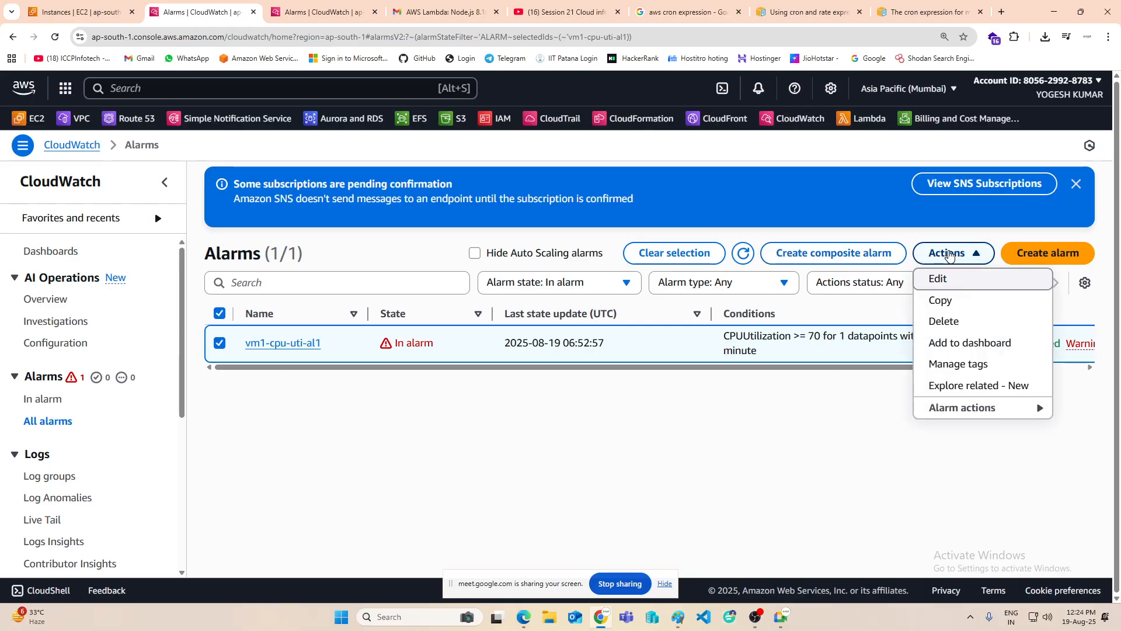
{"action": "left_click", "coordinate": [940, 278]}
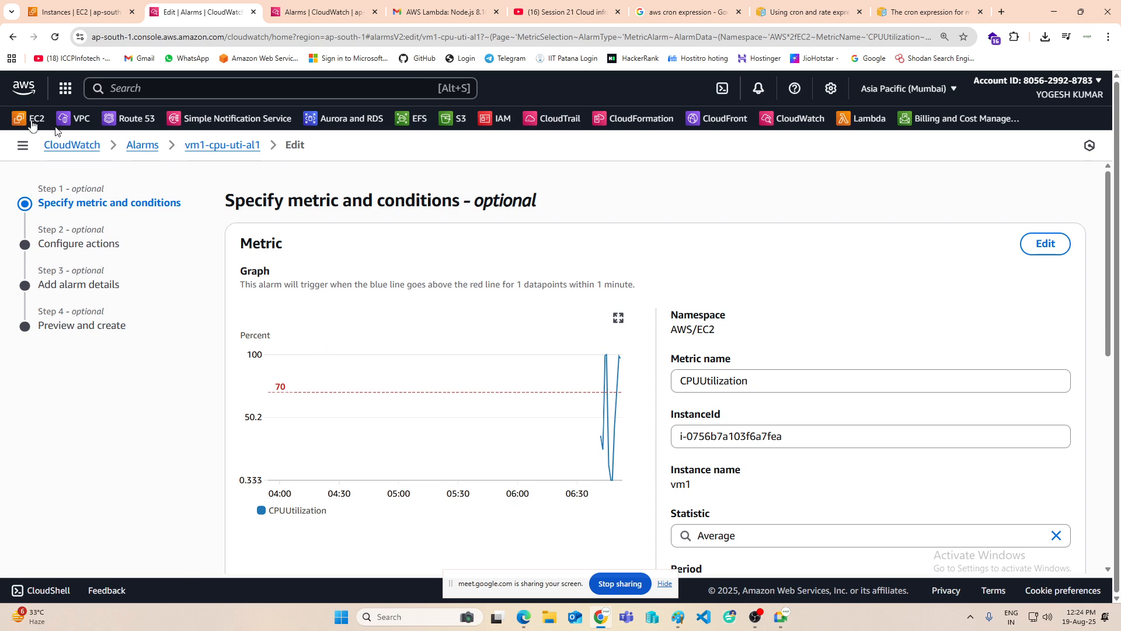
{"action": "left_click", "coordinate": [13, 37]}
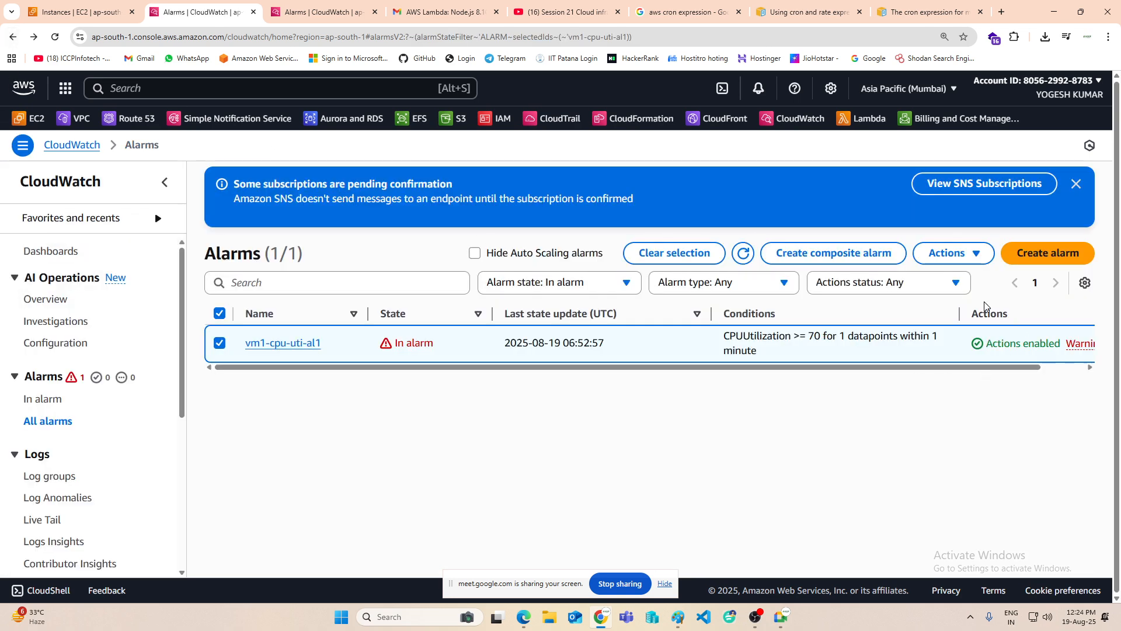
Step: Delete the vm1-cpu-uti-al1 alarm and confirm the deletion
{"action": "left_click", "coordinate": [949, 254]}
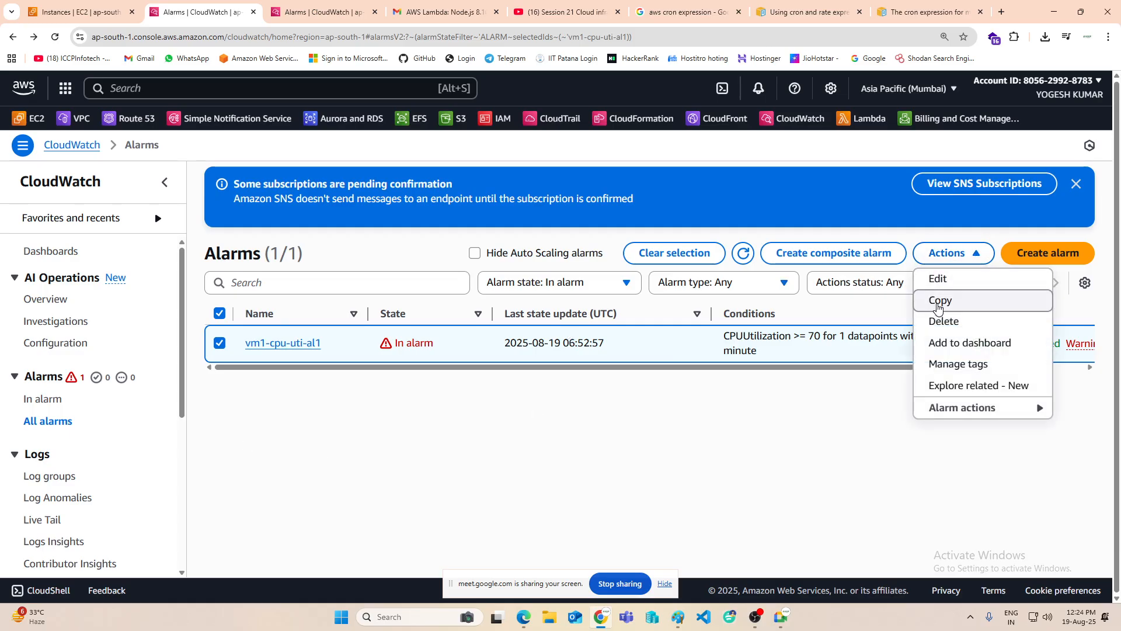
{"action": "left_click", "coordinate": [941, 322]}
{"action": "left_click", "coordinate": [821, 400]}
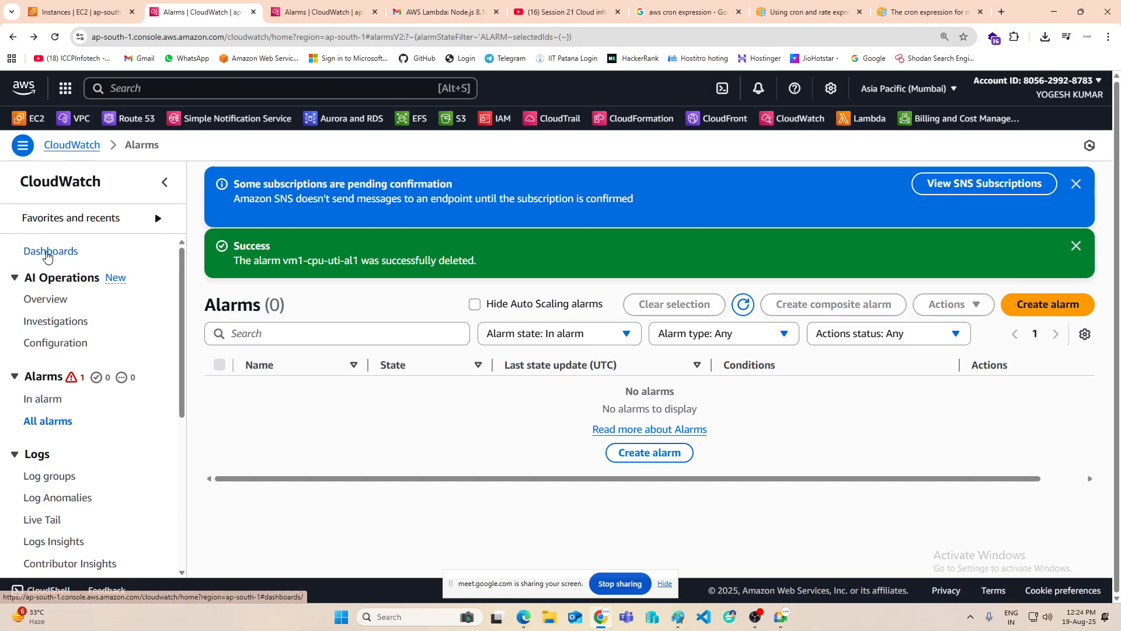
Step: Delete the custom CloudWatch dashboard vm1 and confirm the deletion
{"action": "left_click", "coordinate": [46, 252]}
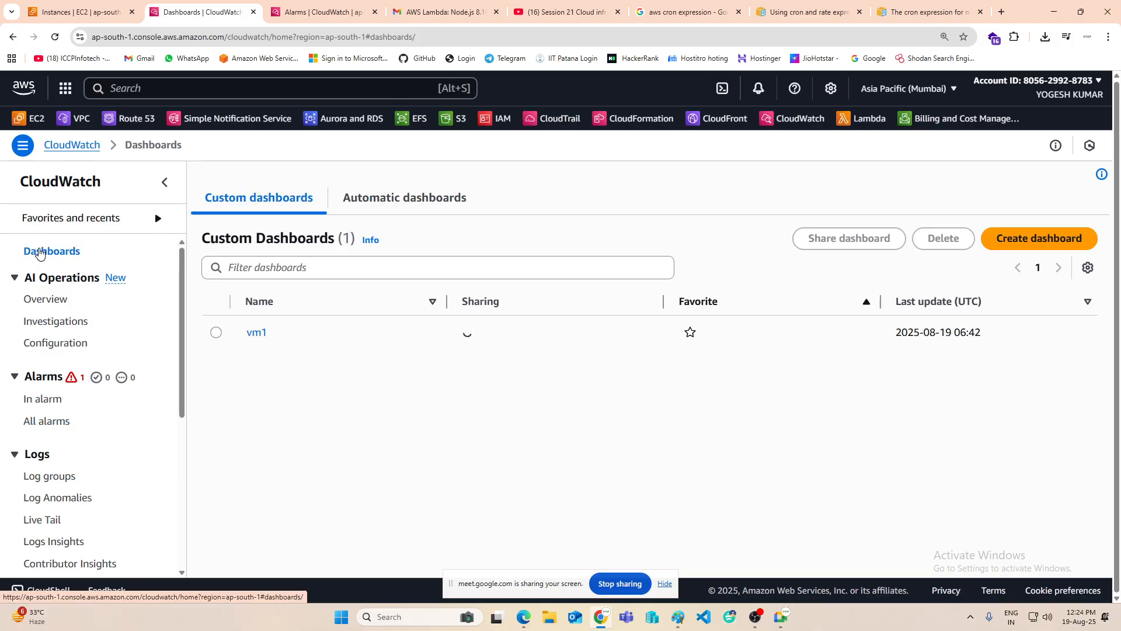
{"action": "left_click", "coordinate": [216, 332]}
{"action": "left_click", "coordinate": [944, 238]}
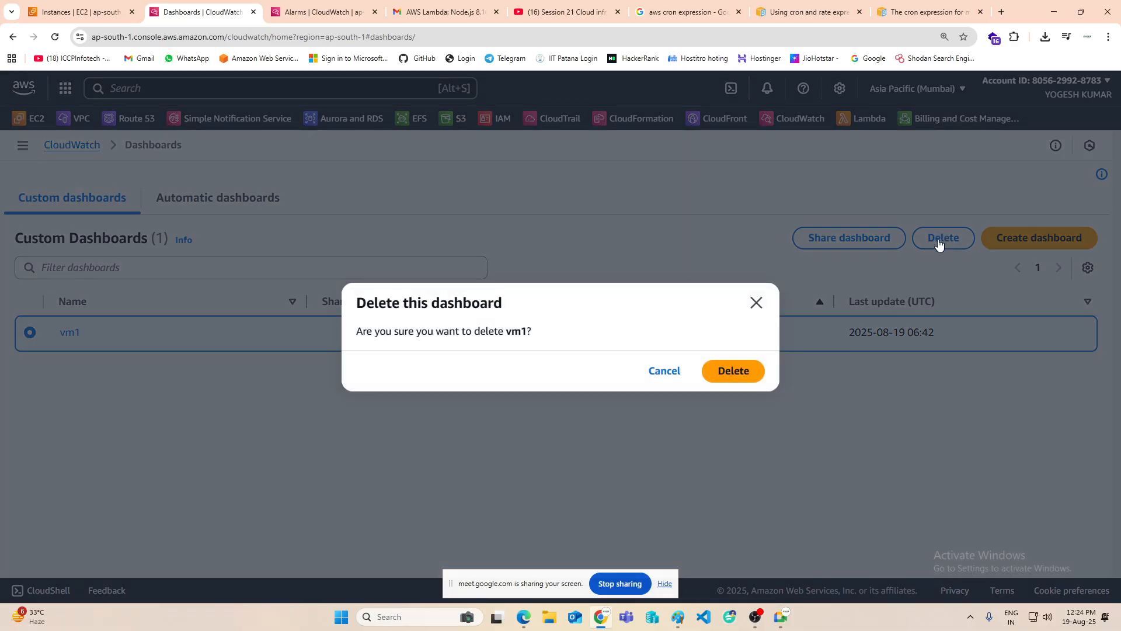
{"action": "left_click", "coordinate": [730, 383]}
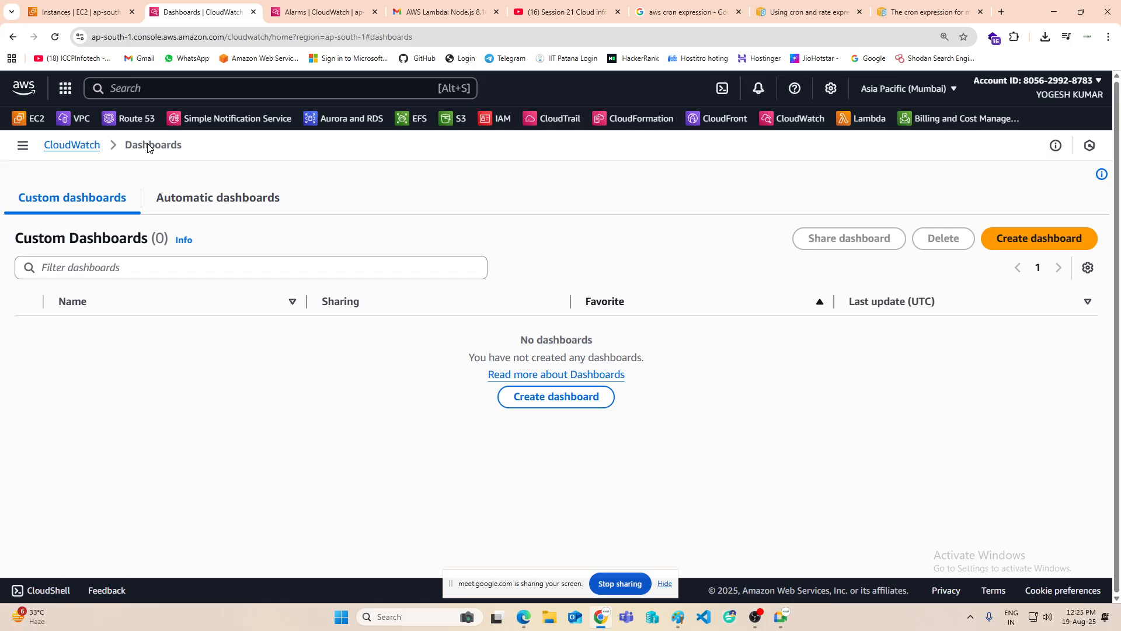
Step: Check the custom dashboards list and the alarms with insufficient data for remaining items
{"action": "left_click", "coordinate": [22, 145]}
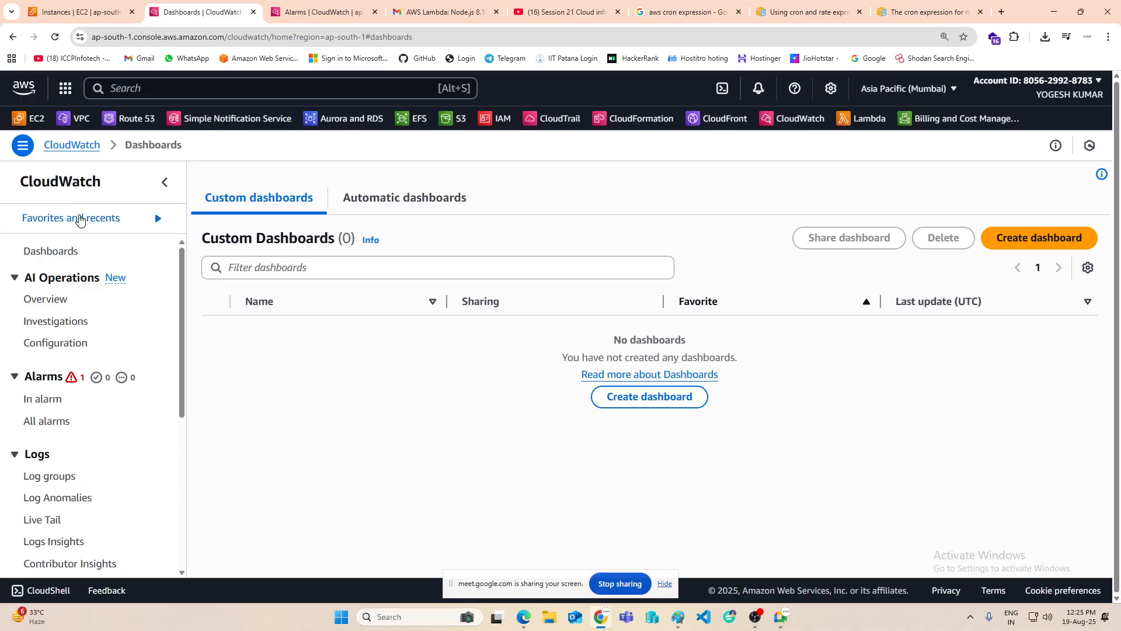
{"action": "left_click", "coordinate": [57, 257]}
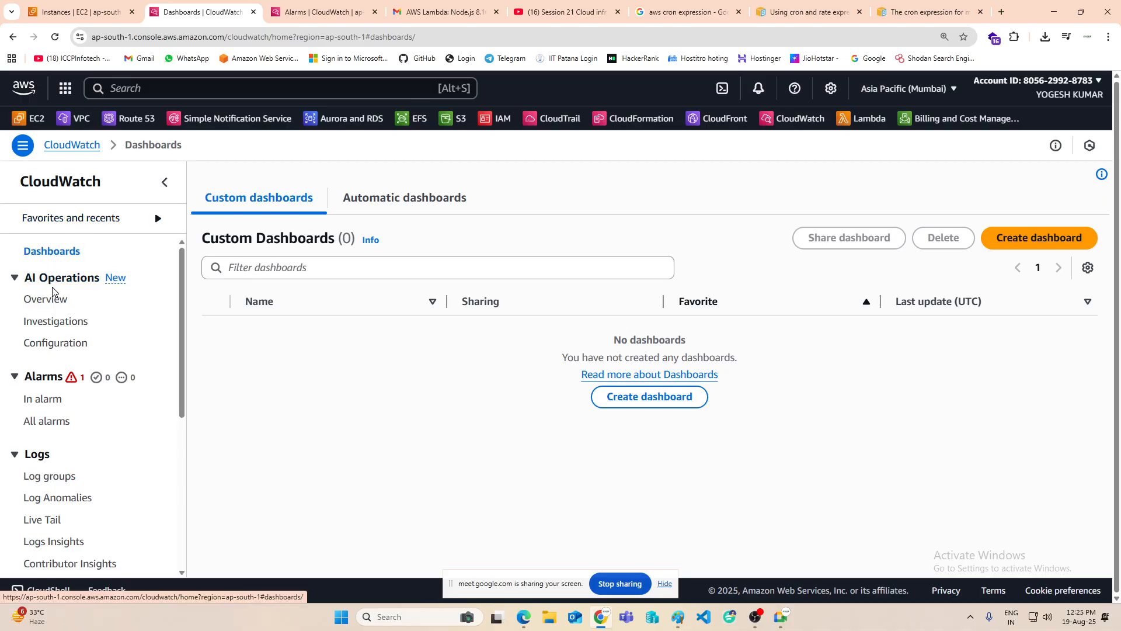
{"action": "scroll", "coordinate": [66, 331], "scroll_direction": "down", "scroll_amount": 2}
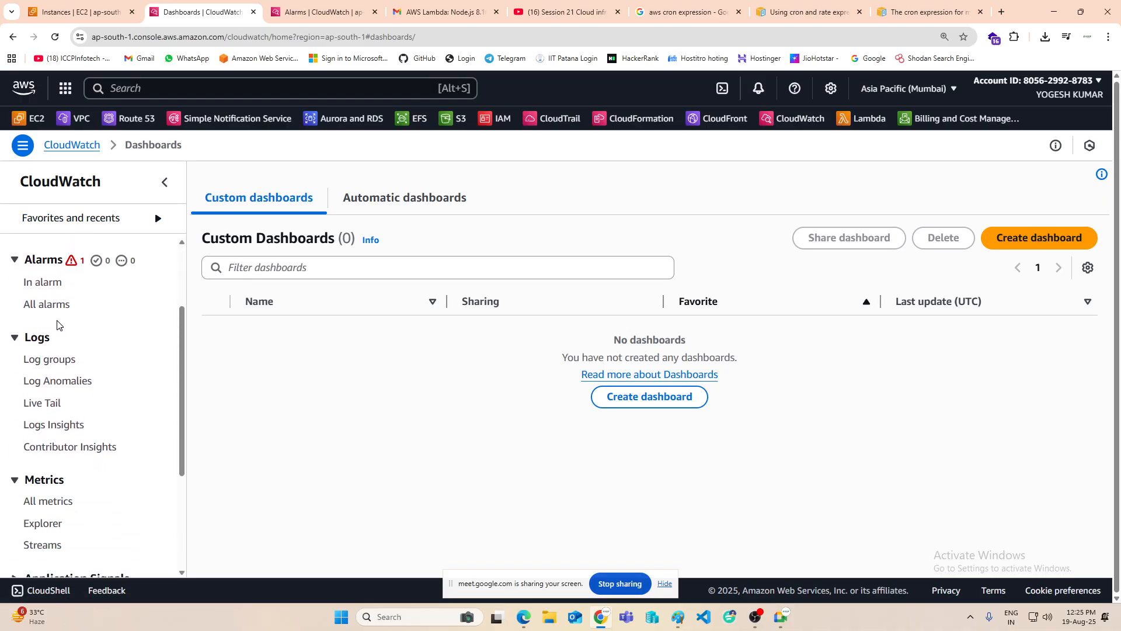
{"action": "left_click", "coordinate": [123, 260]}
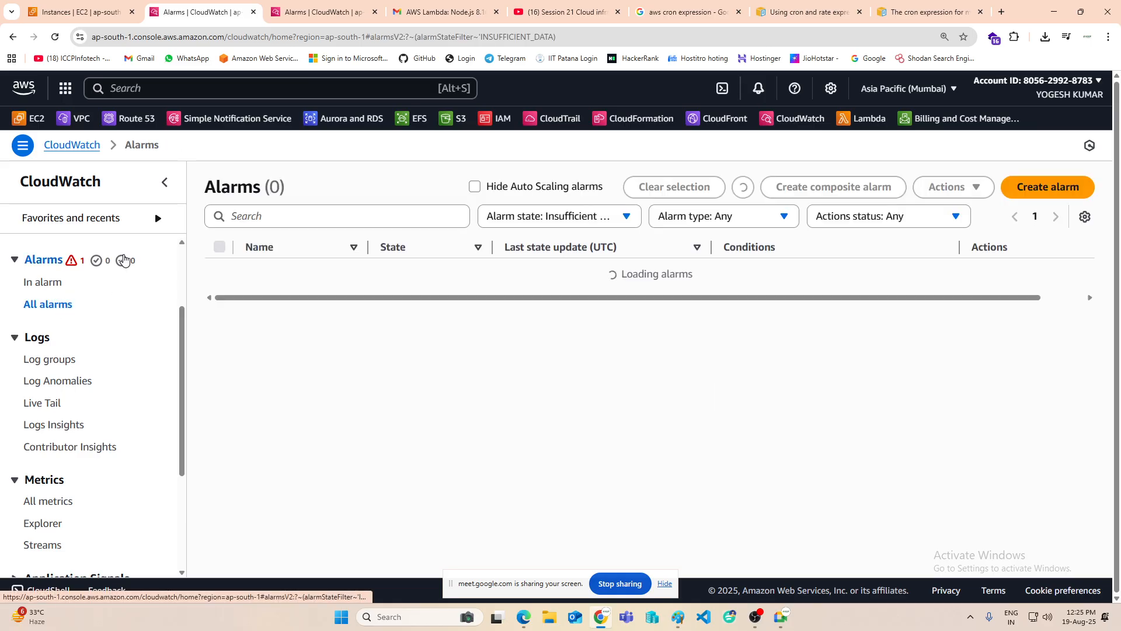
Step: Expand the Network Monitoring features and read the CloudWatch description on the Getting Started page
{"action": "scroll", "coordinate": [50, 327], "scroll_direction": "down", "scroll_amount": 1}
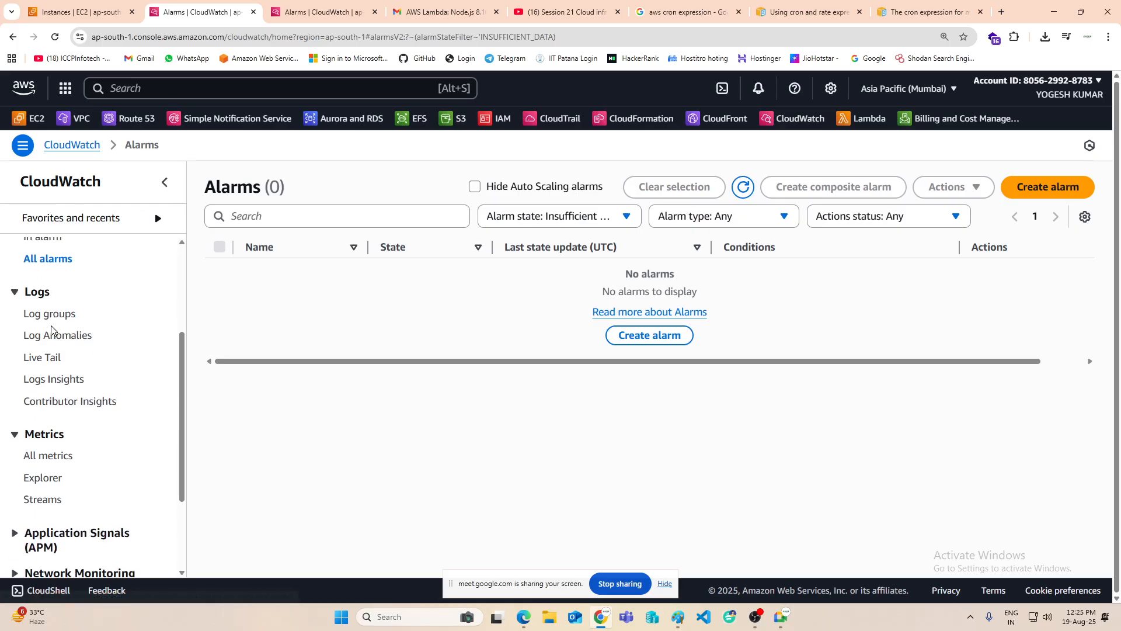
{"action": "scroll", "coordinate": [52, 321], "scroll_direction": "down", "scroll_amount": 2}
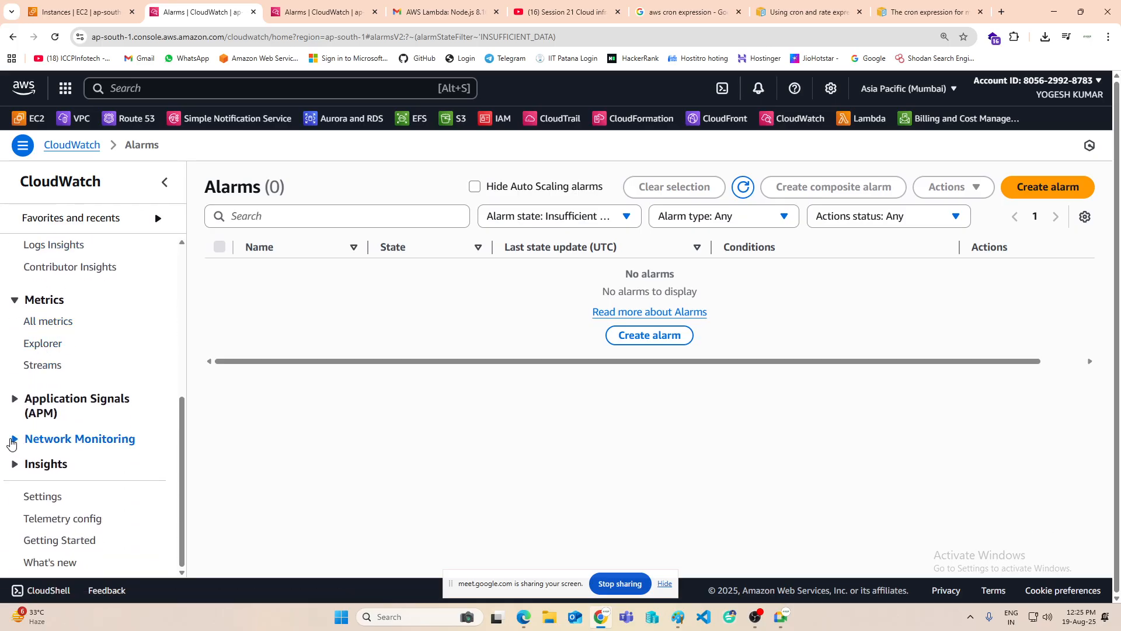
{"action": "left_click", "coordinate": [11, 444]}
{"action": "scroll", "coordinate": [35, 435], "scroll_direction": "down", "scroll_amount": 1}
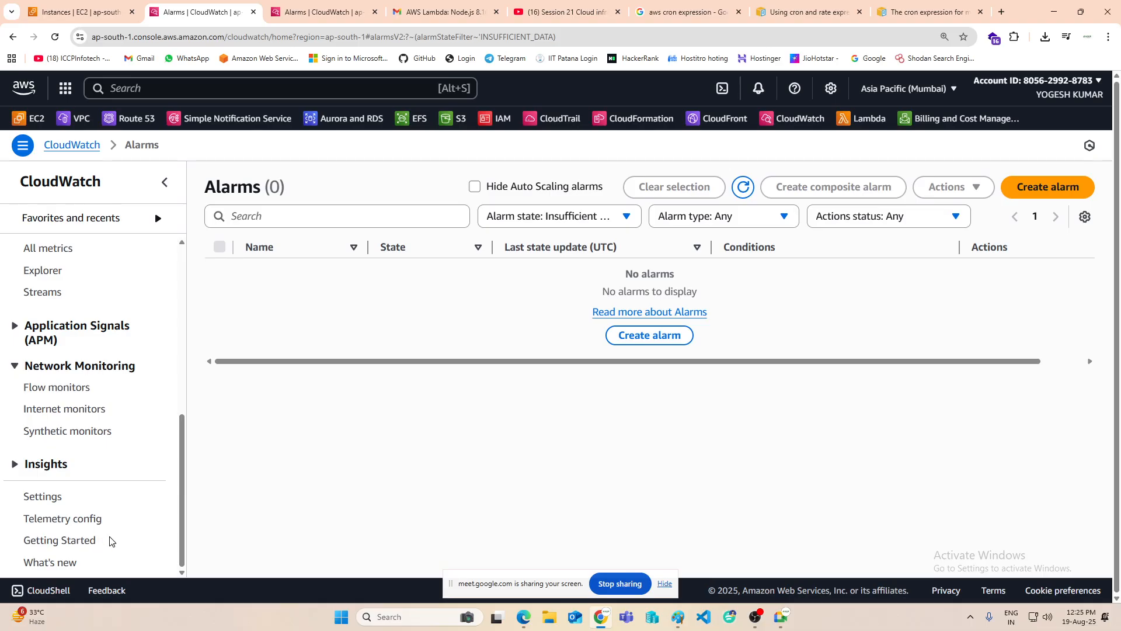
{"action": "left_click", "coordinate": [61, 541]}
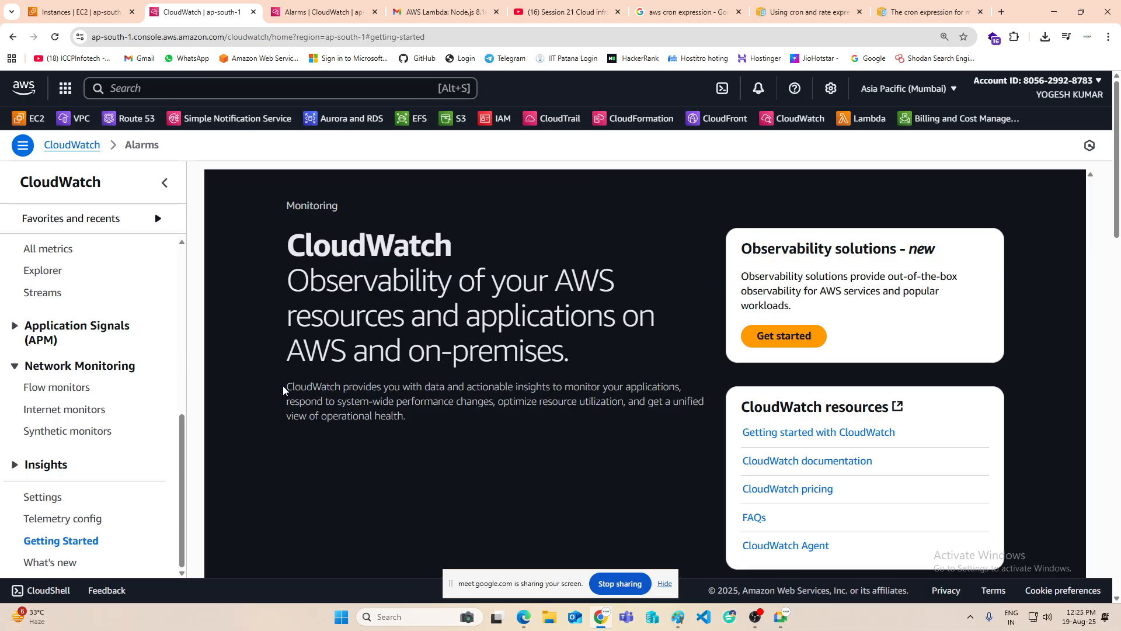
{"action": "left_click_drag", "start_coordinate": [283, 390], "coordinate": [454, 420]}
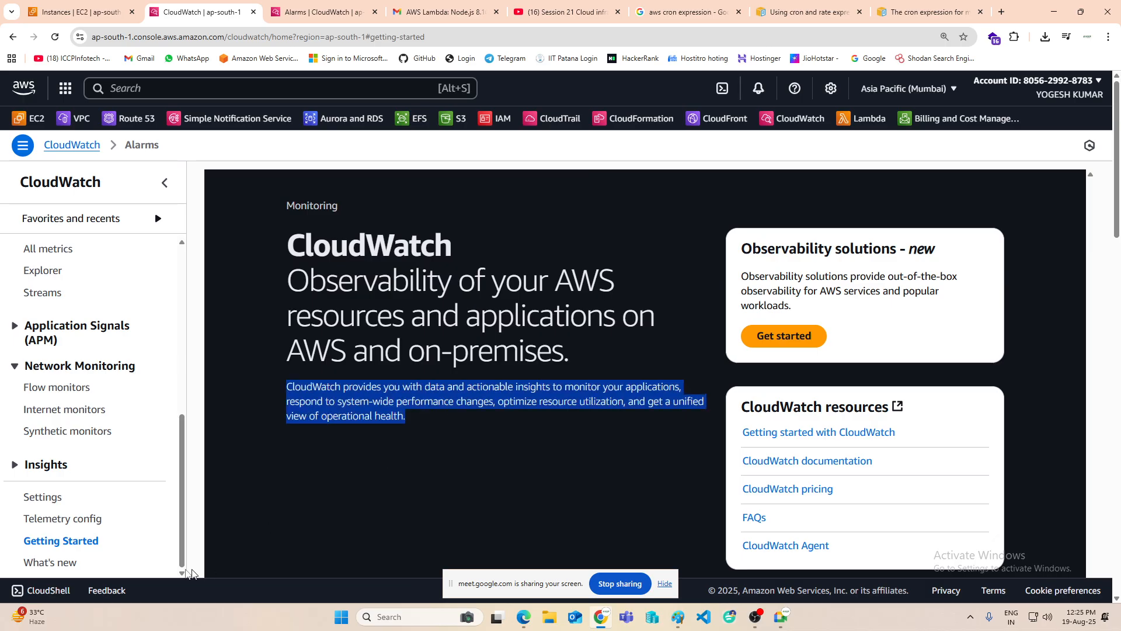
Step: Review the features grouped under Insights, then collapse the group again
{"action": "left_click", "coordinate": [8, 467]}
{"action": "scroll", "coordinate": [108, 494], "scroll_direction": "down", "scroll_amount": 1}
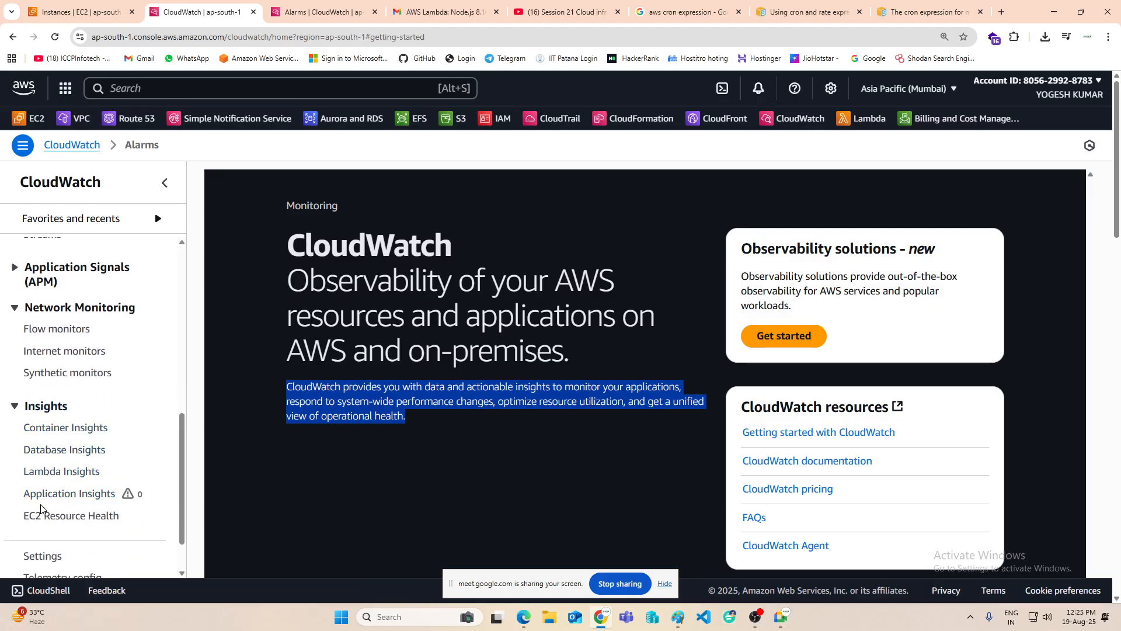
{"action": "scroll", "coordinate": [94, 525], "scroll_direction": "down", "scroll_amount": 1}
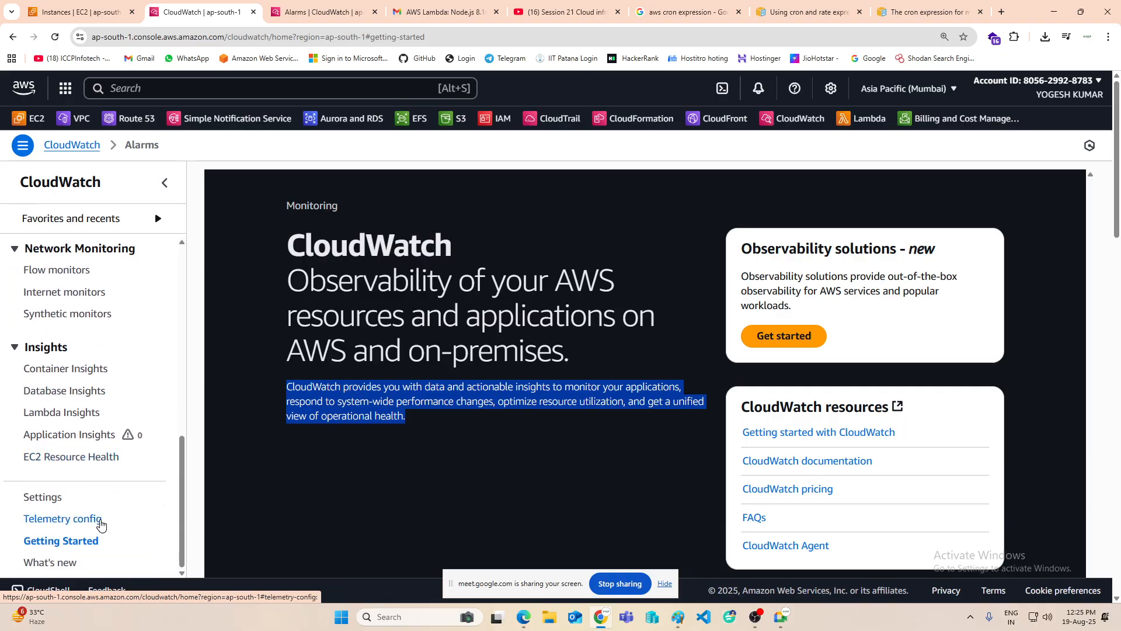
{"action": "scroll", "coordinate": [105, 518], "scroll_direction": "up", "scroll_amount": 1}
{"action": "left_click", "coordinate": [18, 404]}
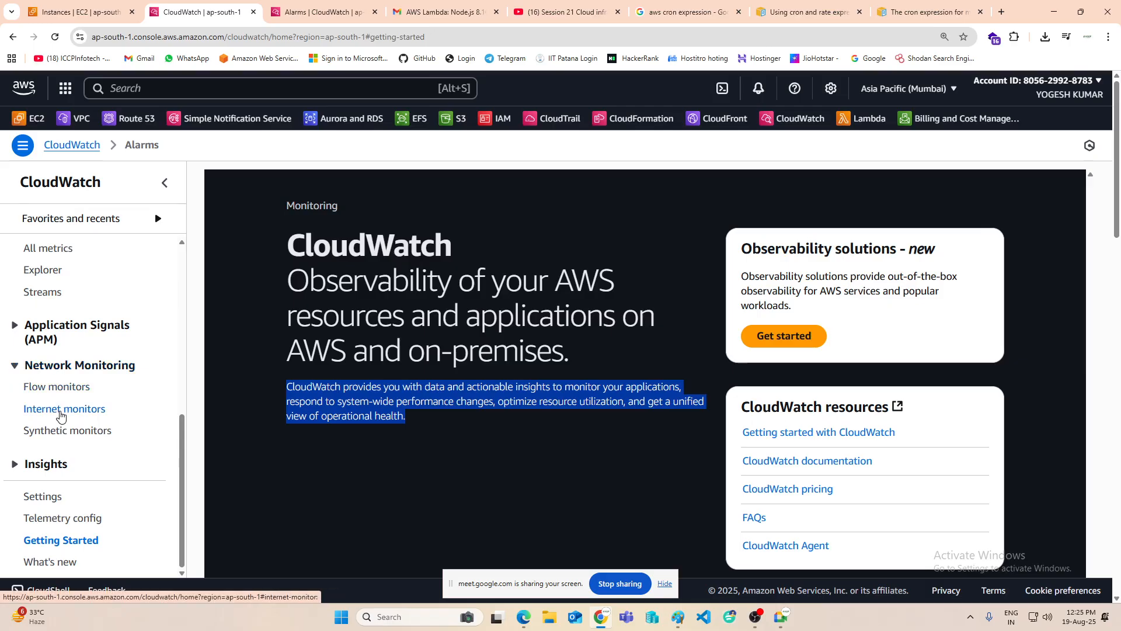
Step: Inspect a North American event cluster on the internet weather map and review the Network Synthetic Monitor page
{"action": "left_click", "coordinate": [60, 419]}
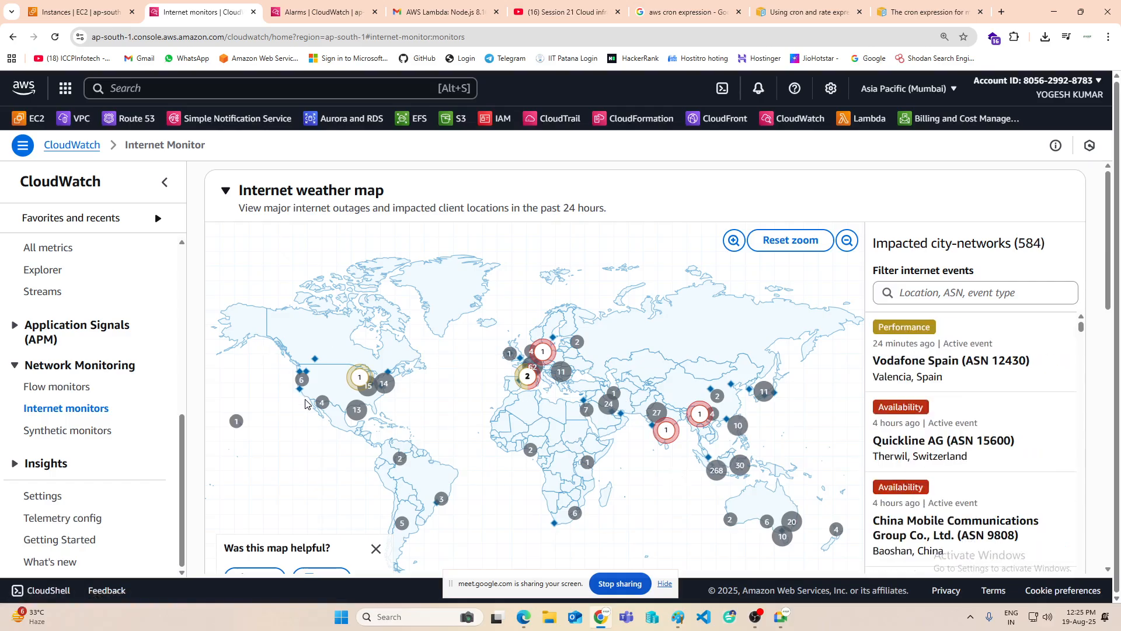
{"action": "left_click", "coordinate": [384, 384]}
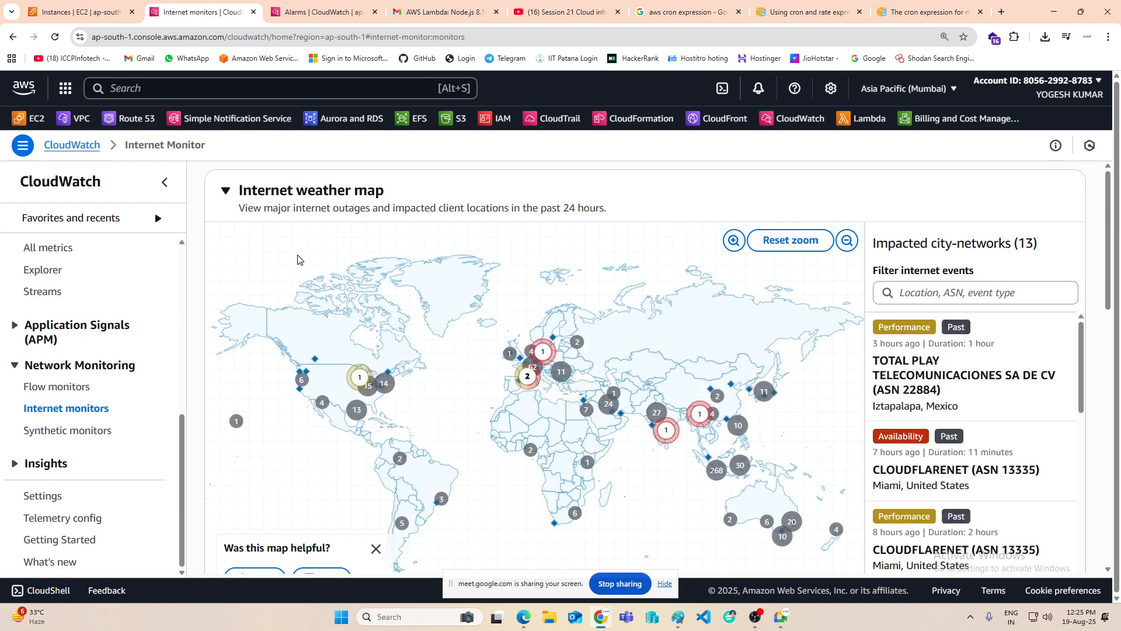
{"action": "left_click", "coordinate": [59, 431]}
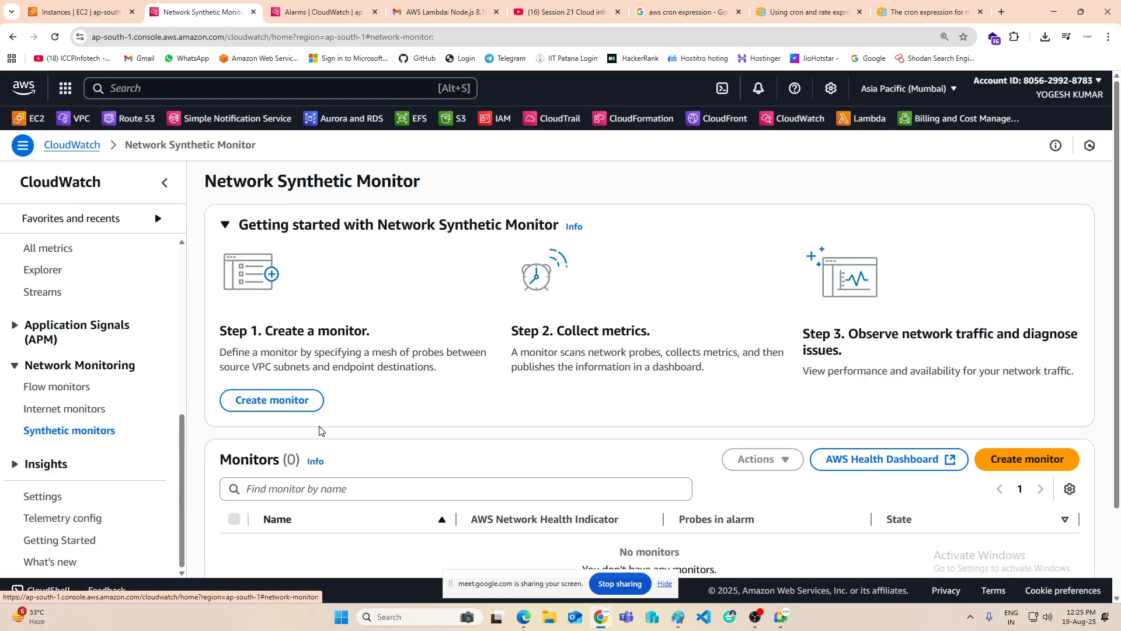
{"action": "scroll", "coordinate": [649, 368], "scroll_direction": "down", "scroll_amount": 2}
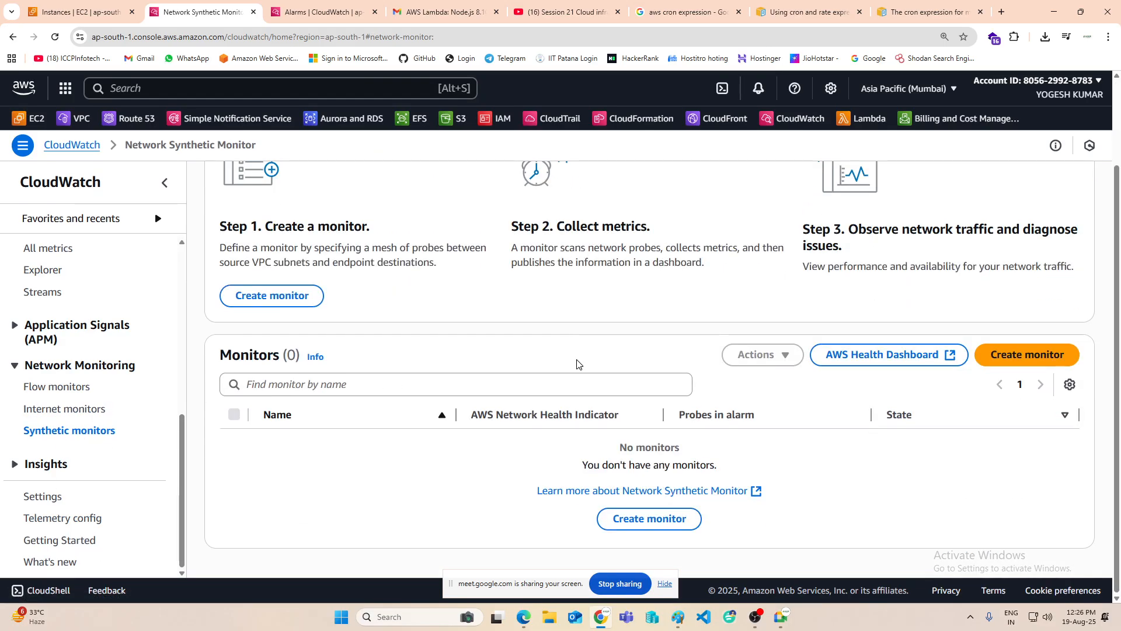
Step: View the Log Anomalies and Live Tail pages, closing the Live Tail filter, and look over the remaining Logs and Metrics features
{"action": "scroll", "coordinate": [111, 461], "scroll_direction": "up", "scroll_amount": 4}
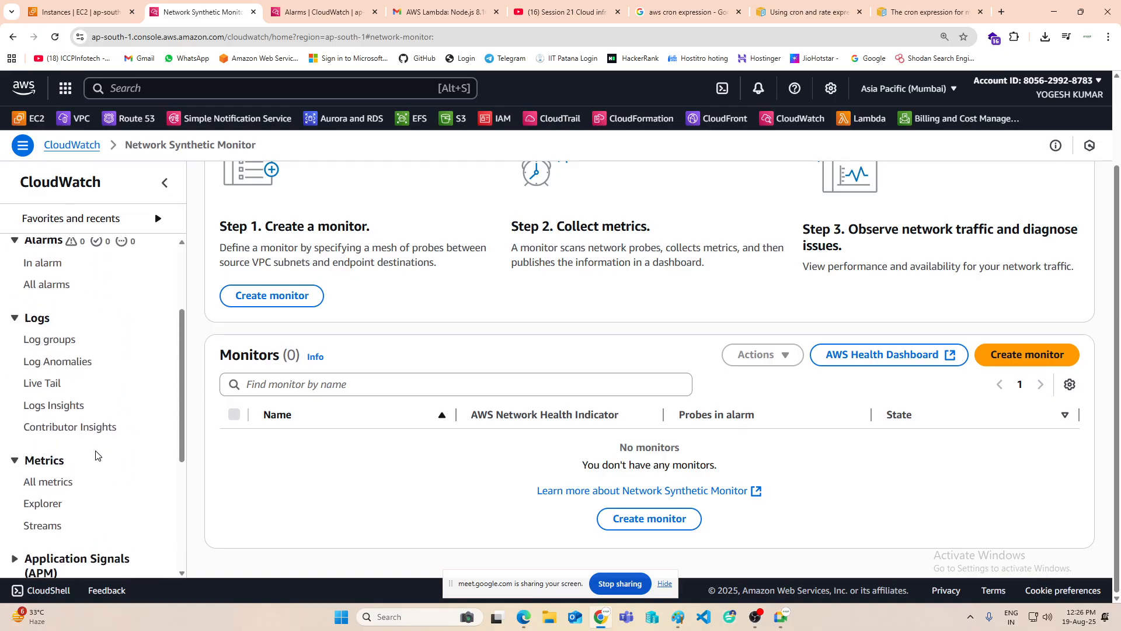
{"action": "scroll", "coordinate": [96, 454], "scroll_direction": "up", "scroll_amount": 2}
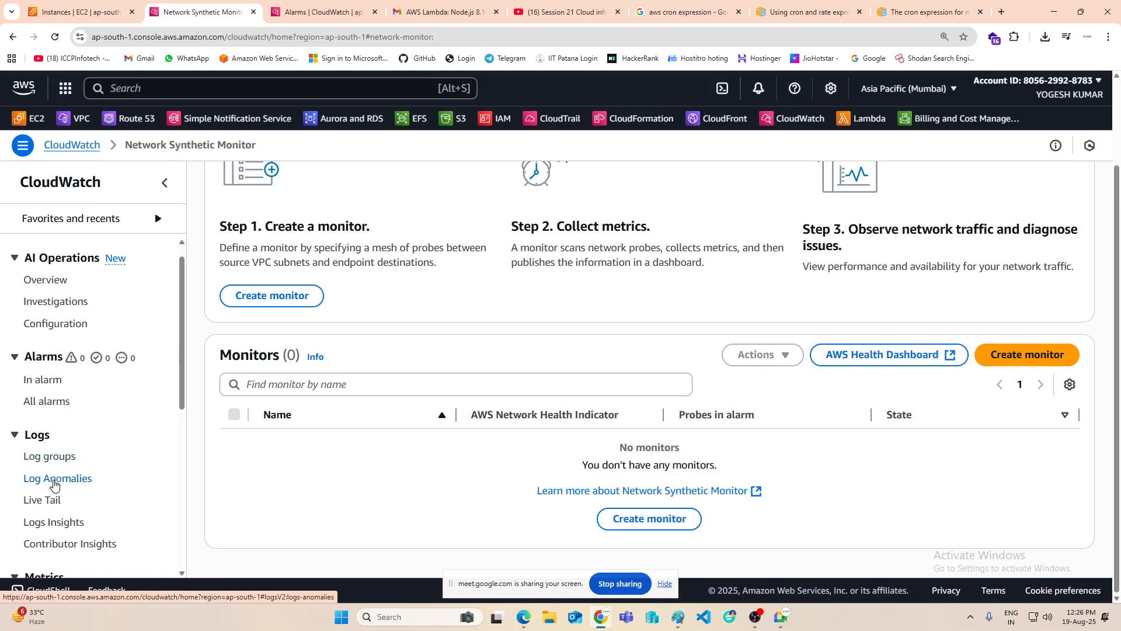
{"action": "left_click", "coordinate": [52, 482]}
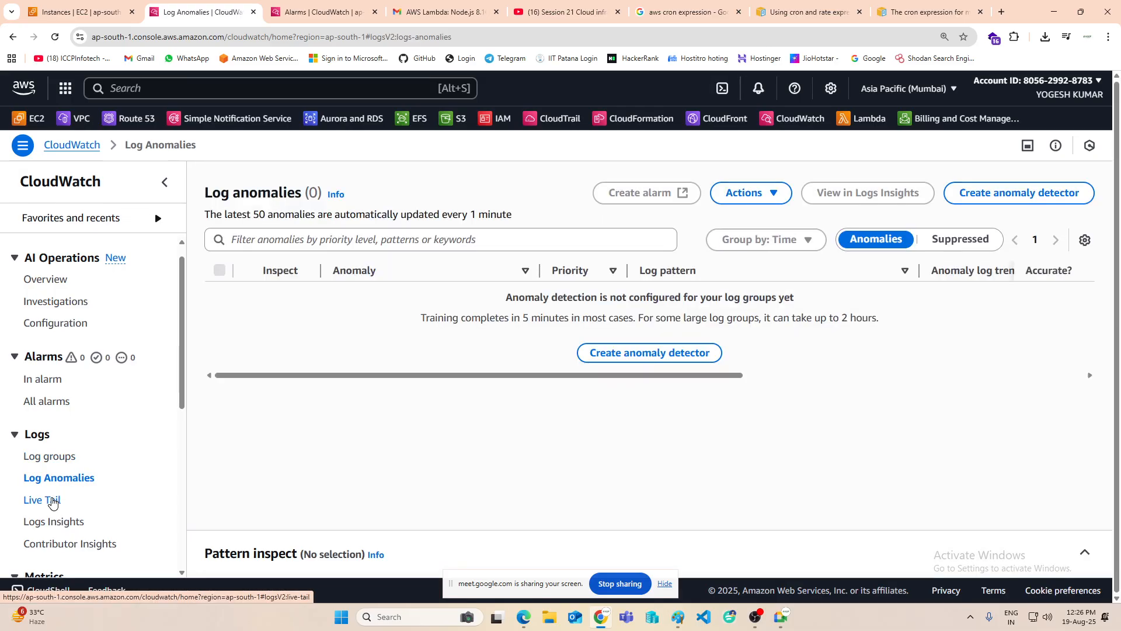
{"action": "left_click", "coordinate": [53, 501]}
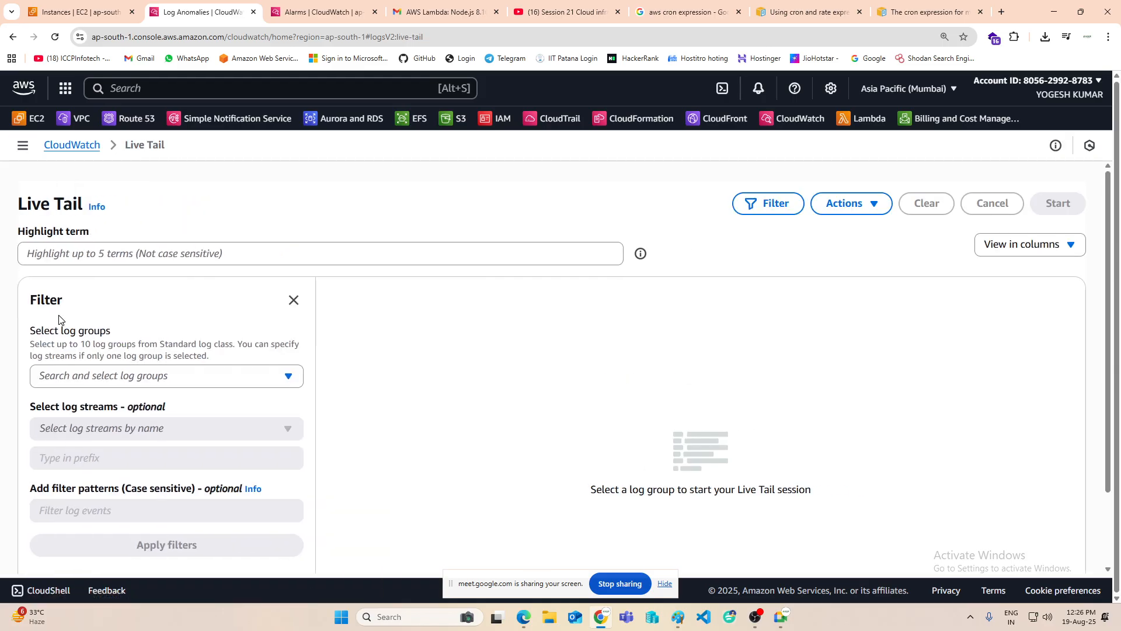
{"action": "left_click", "coordinate": [293, 300]}
{"action": "left_click", "coordinate": [23, 146]}
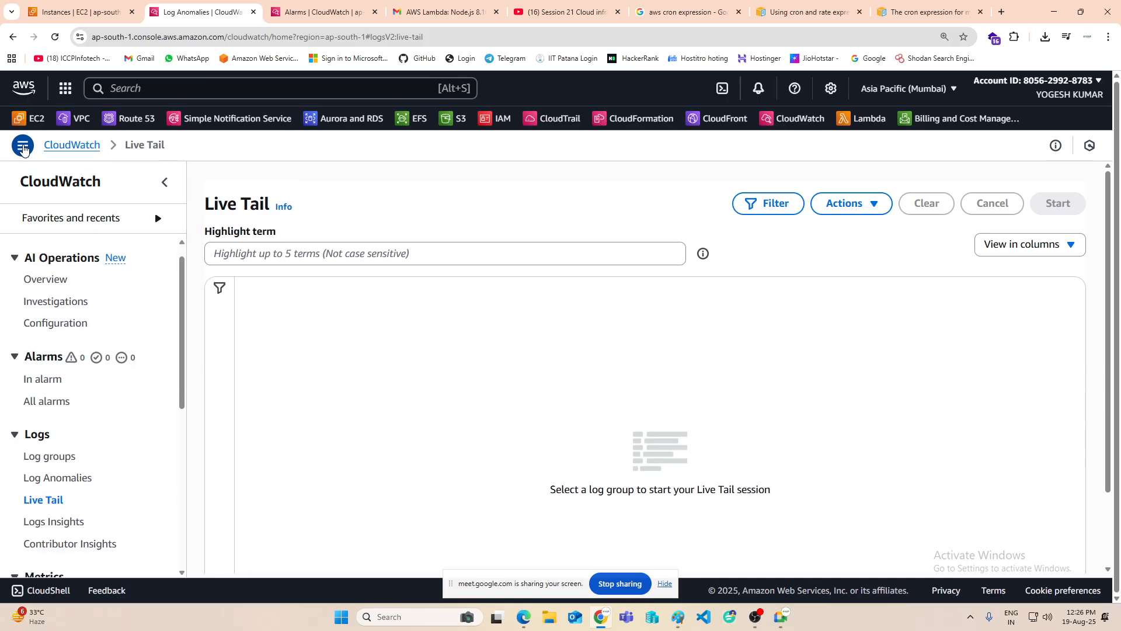
{"action": "scroll", "coordinate": [77, 453], "scroll_direction": "down", "scroll_amount": 1}
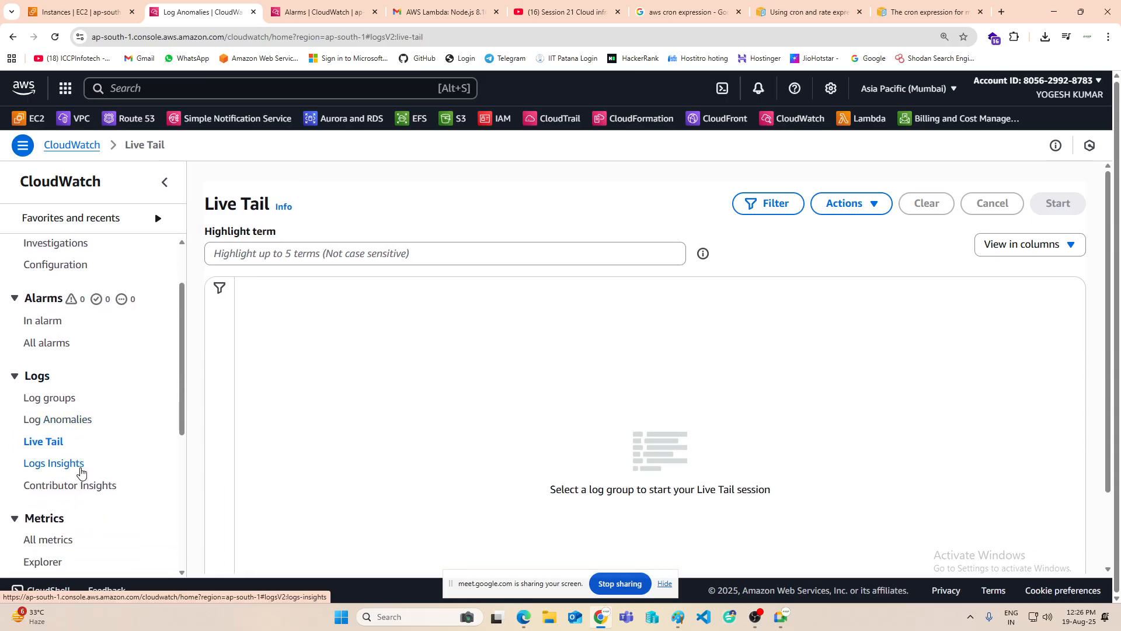
{"action": "scroll", "coordinate": [82, 464], "scroll_direction": "down", "scroll_amount": 2}
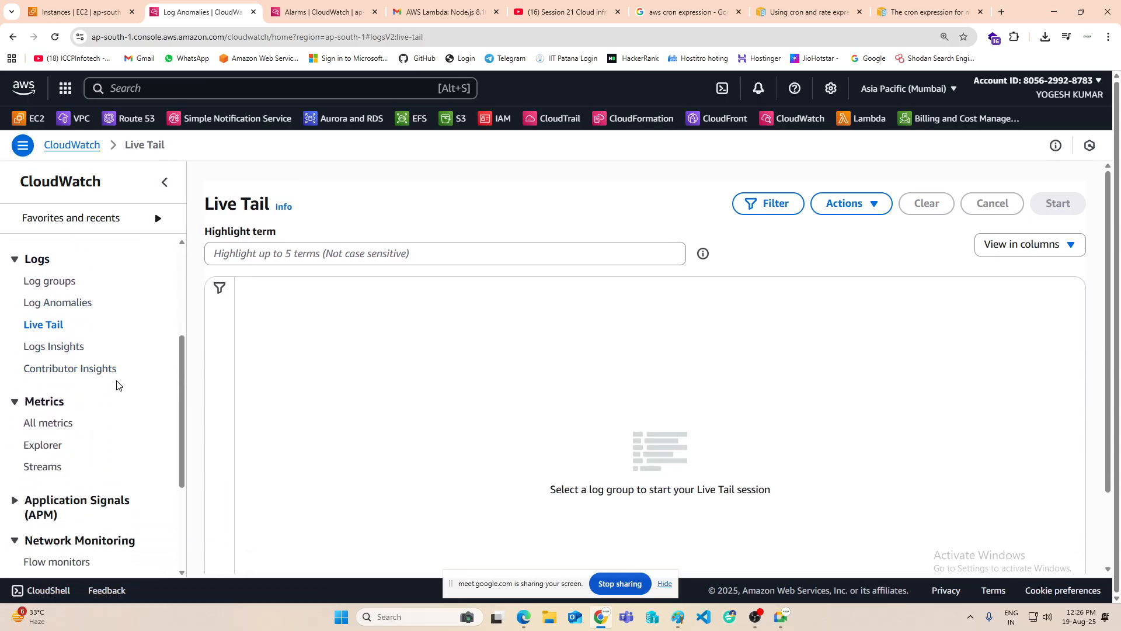
{"action": "scroll", "coordinate": [111, 396], "scroll_direction": "up", "scroll_amount": 3}
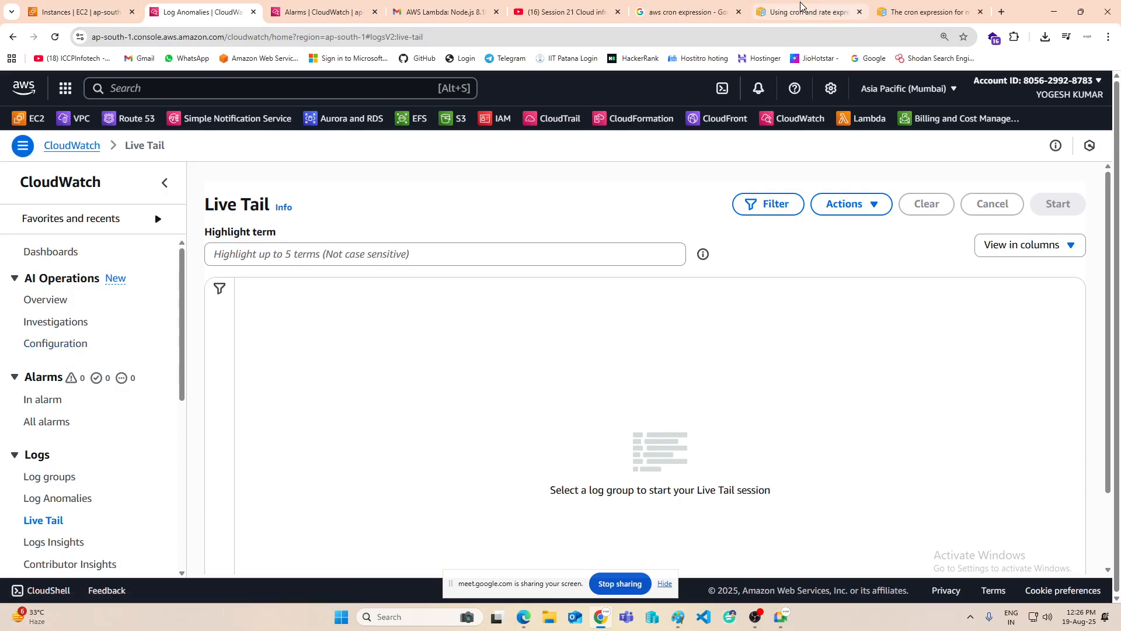
Step: In the existing Google results tab, replace the query and search for "how to apply cron job in aws cloudwatch"
{"action": "left_click", "coordinate": [685, 12]}
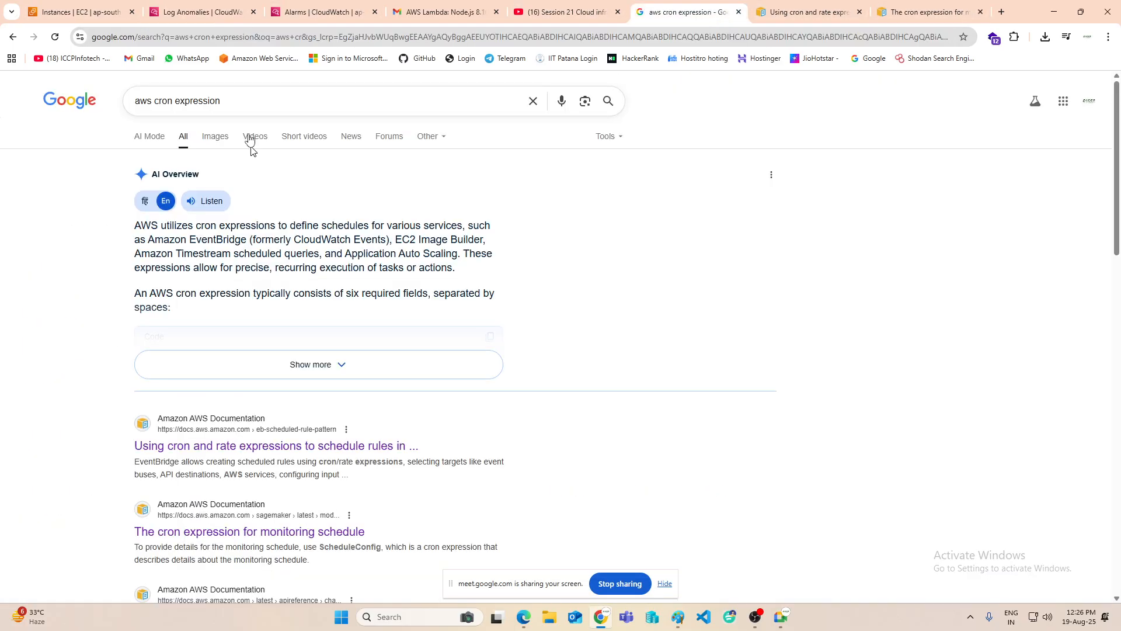
{"action": "left_click_drag", "start_coordinate": [247, 103], "coordinate": [139, 101]}
{"action": "key", "text": "BackSpace"}
{"action": "key", "text": "BackSpace"}
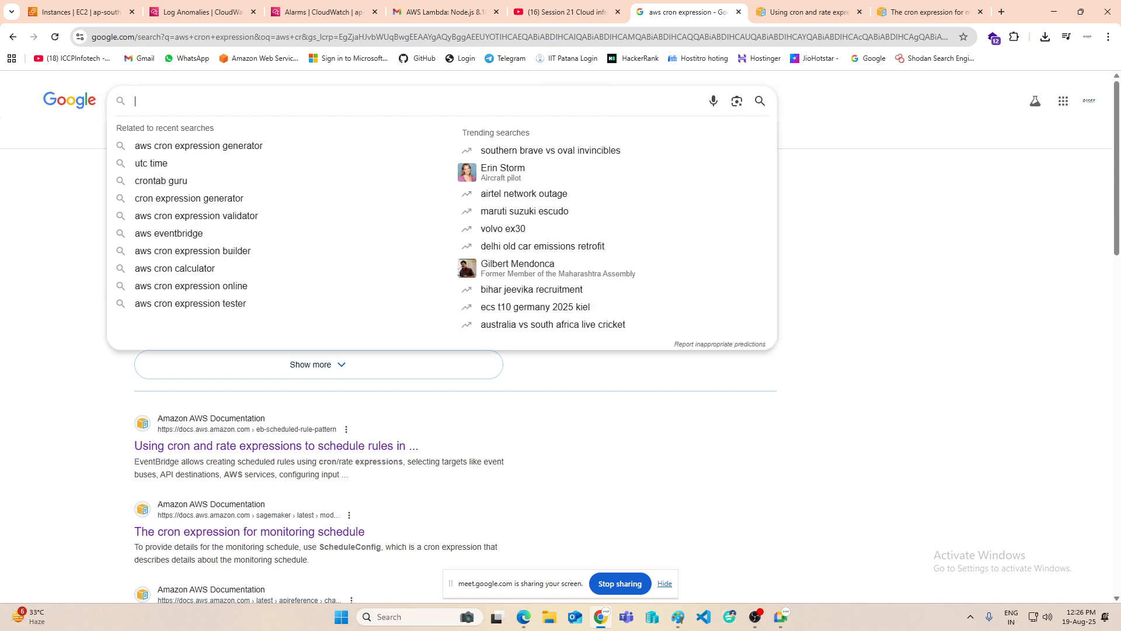
{"action": "type", "text": "a"}
{"action": "key", "text": "BackSpace"}
{"action": "type", "text": "ho"}
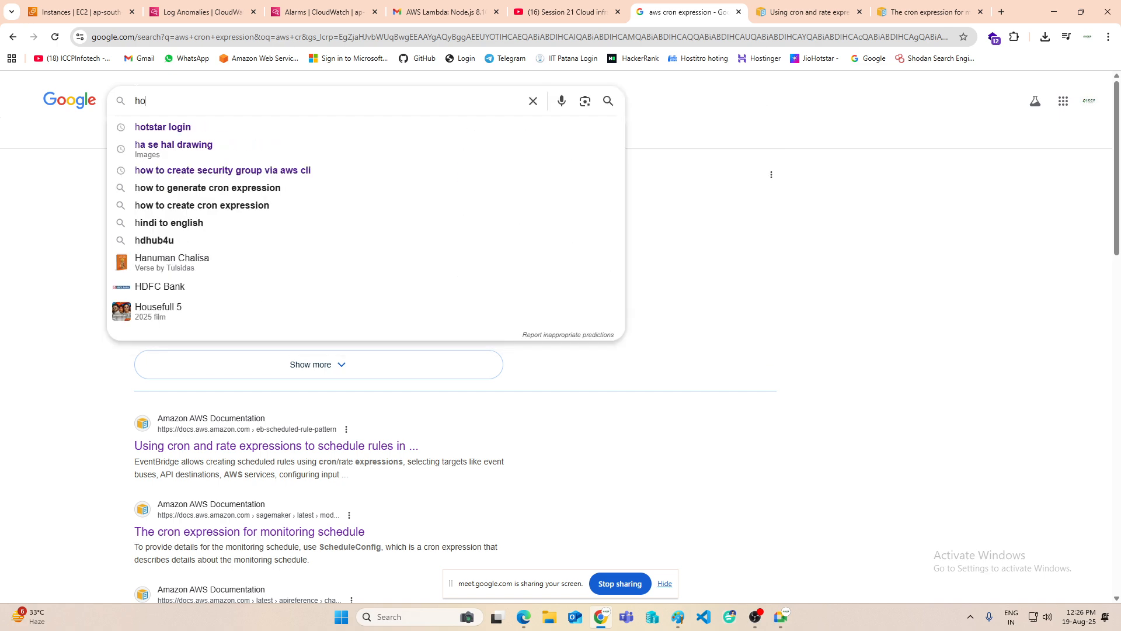
{"action": "type", "text": "w to ap"}
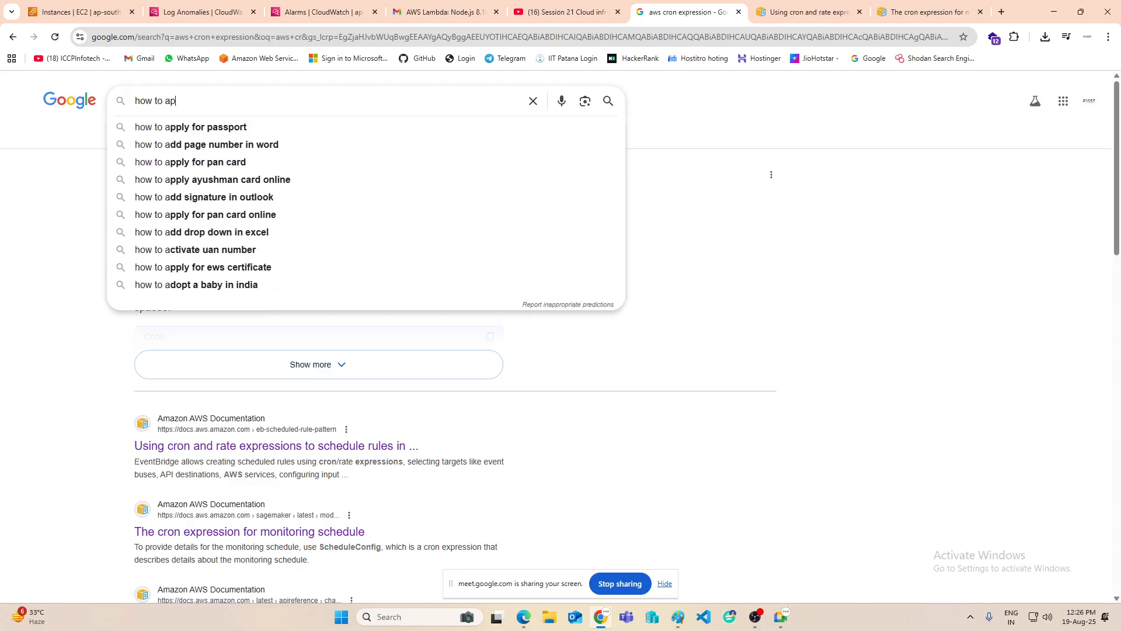
{"action": "type", "text": "ply cron"}
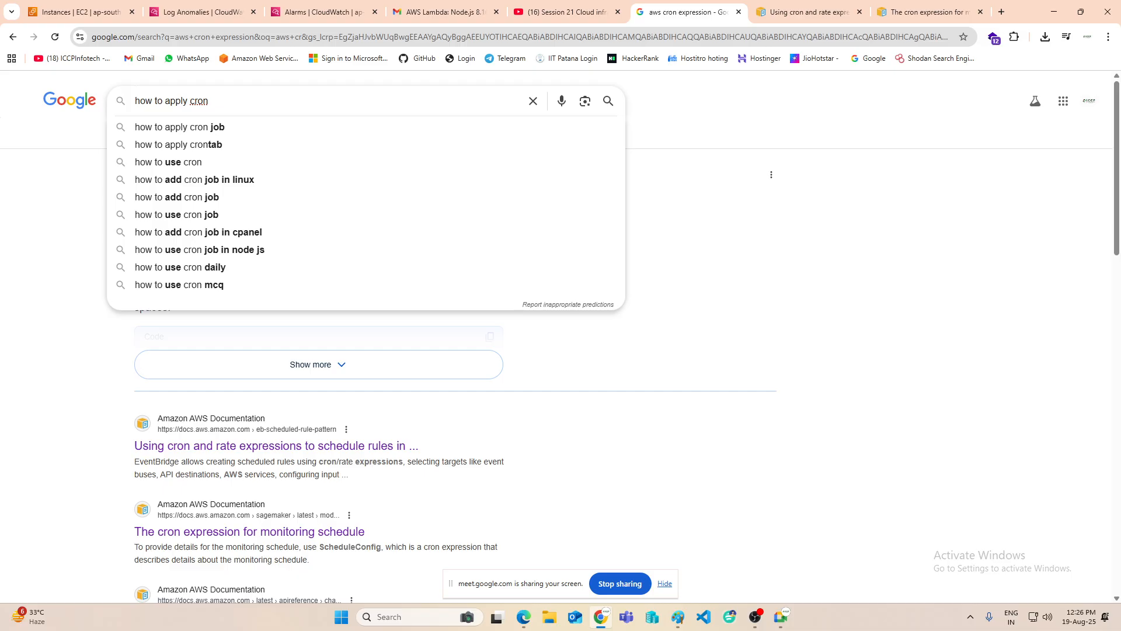
{"action": "type", "text": " job in "}
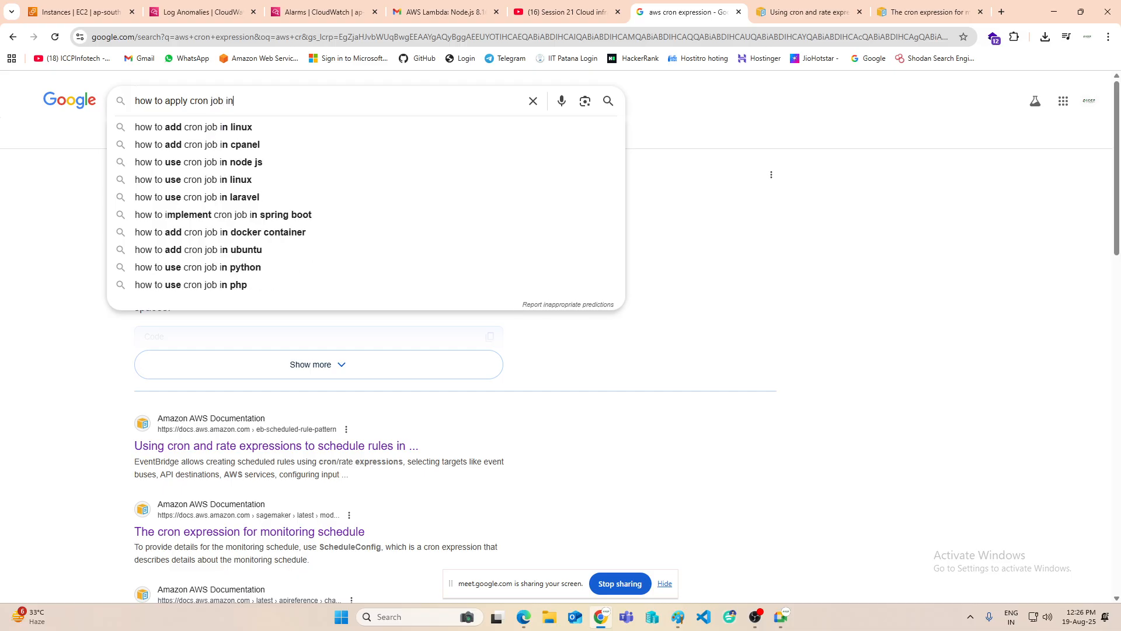
{"action": "type", "text": "aws "}
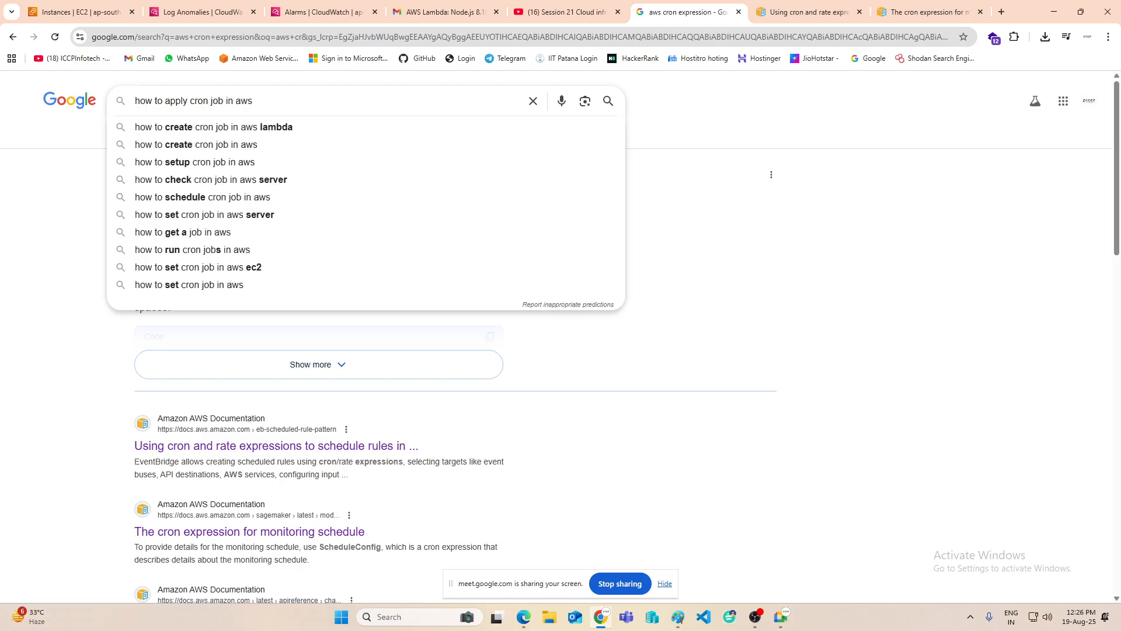
{"action": "type", "text": "cl"}
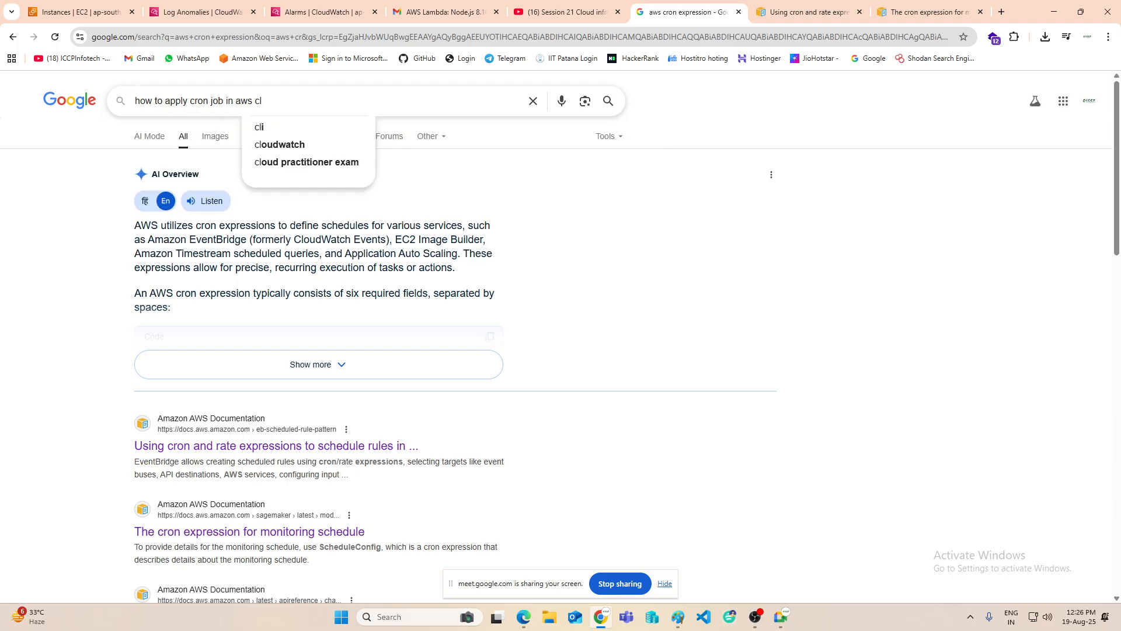
{"action": "type", "text": "i"}
{"action": "key", "text": "Down"}
{"action": "key", "text": "Return"}
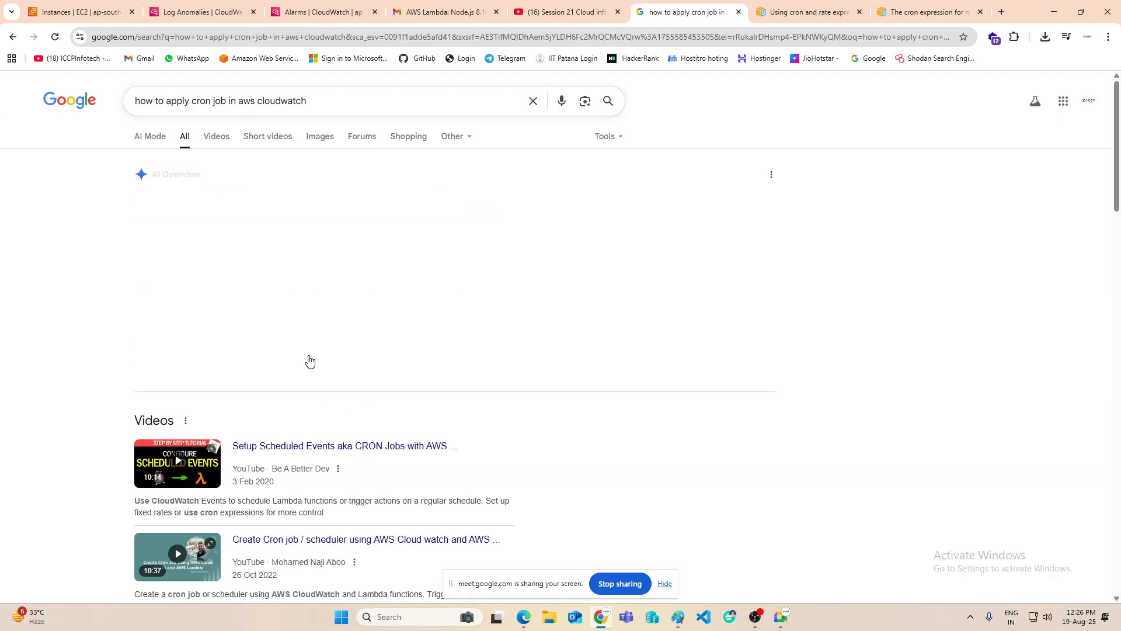
Step: Expand the AI Overview and copy the service name "EventBridge." from its first instruction
{"action": "left_click", "coordinate": [285, 364]}
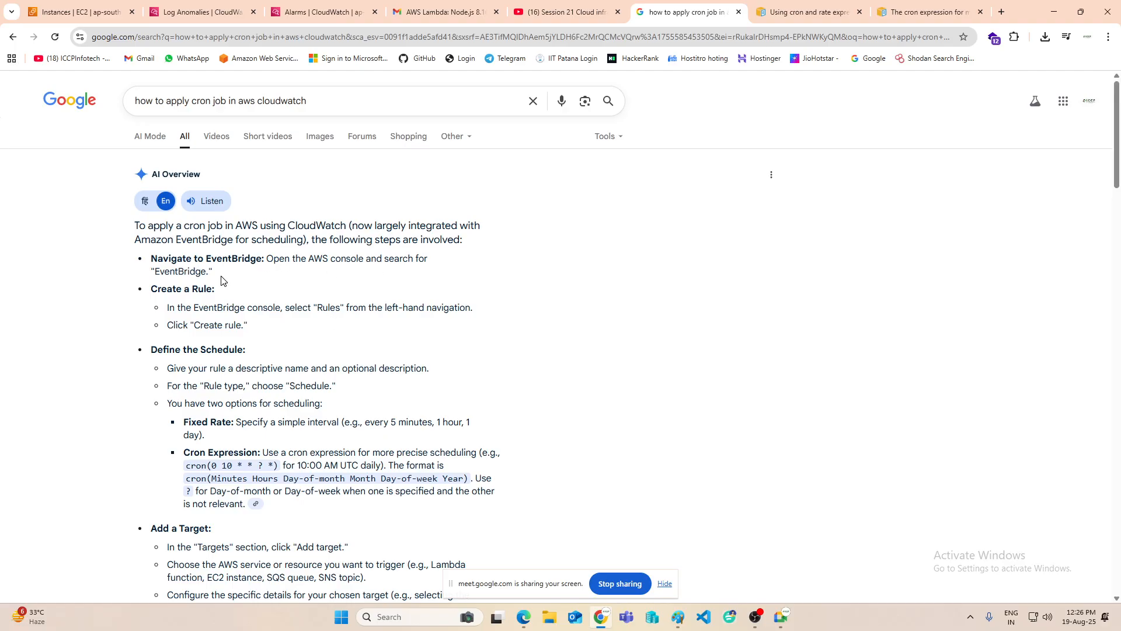
{"action": "left_click_drag", "start_coordinate": [220, 279], "coordinate": [138, 274]}
{"action": "key", "text": "ctrl+c"}
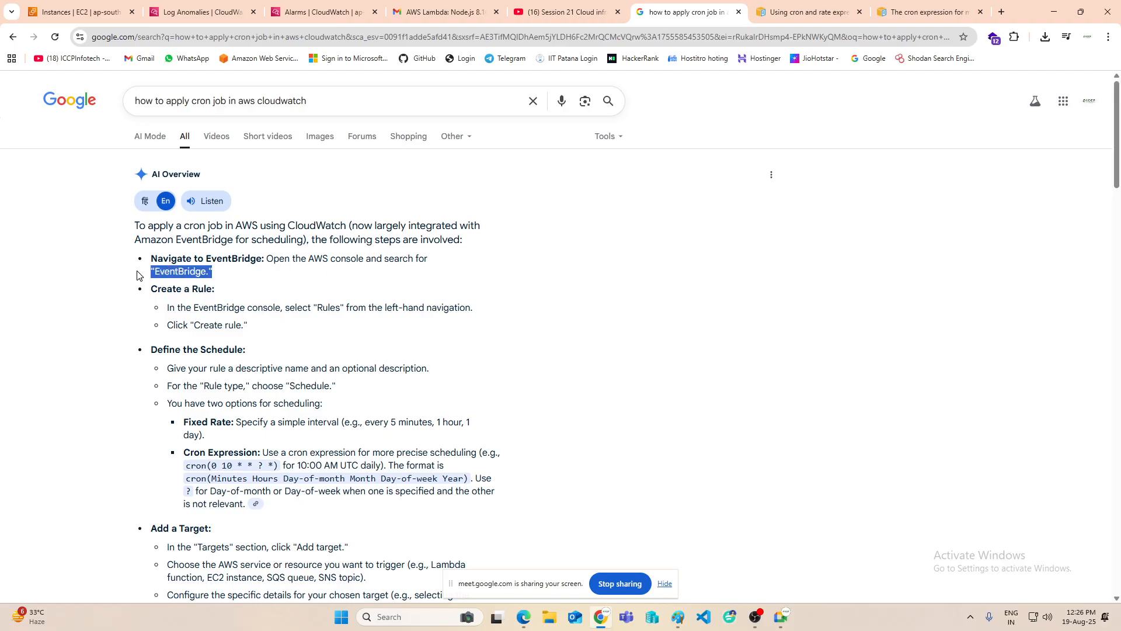
Step: Return to the AWS console, search for the copied EventBridge name without its trailing punctuation, and open Amazon EventBridge
{"action": "left_click", "coordinate": [153, 15]}
{"action": "left_click", "coordinate": [249, 85]}
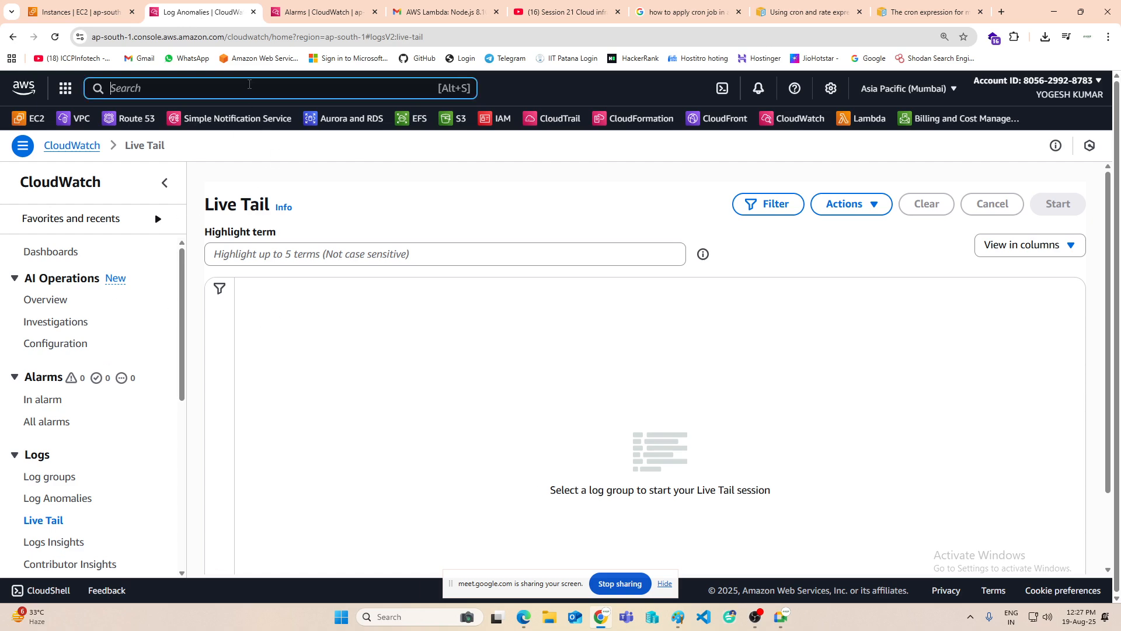
{"action": "key", "text": "ctrl+v"}
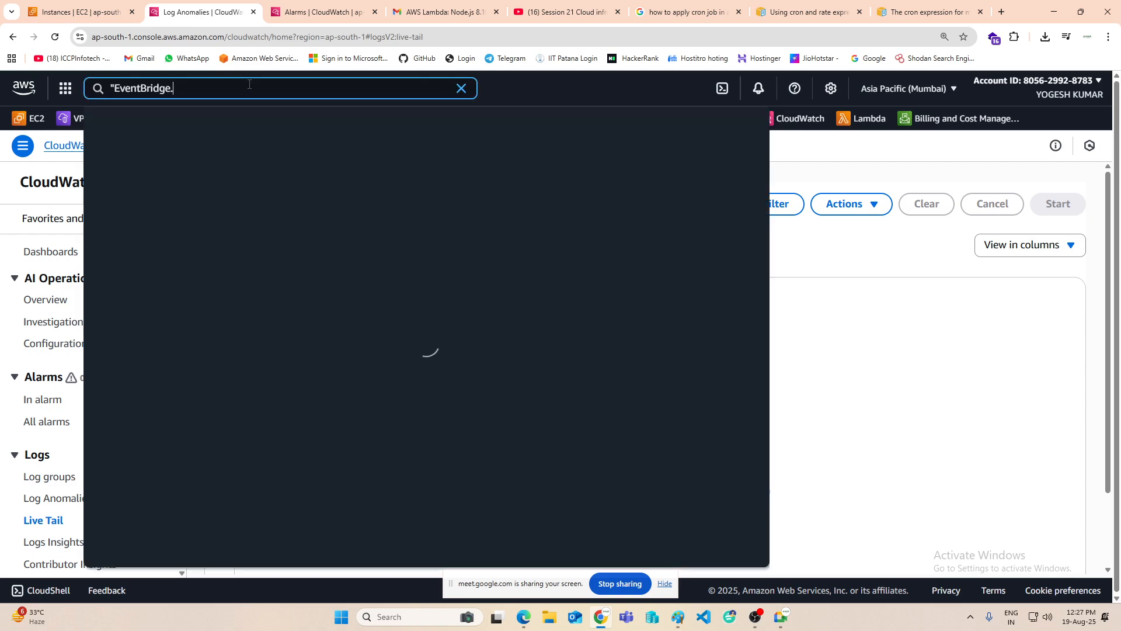
{"action": "key", "text": "BackSpace"}
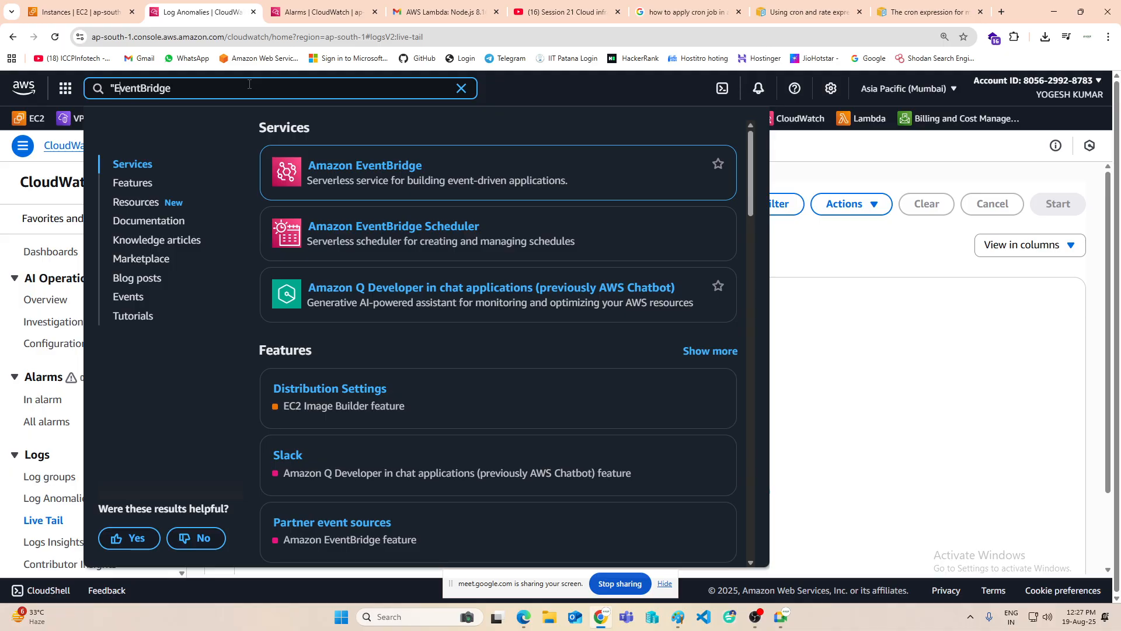
{"action": "key", "text": "BackSpace"}
{"action": "left_click", "coordinate": [363, 162]}
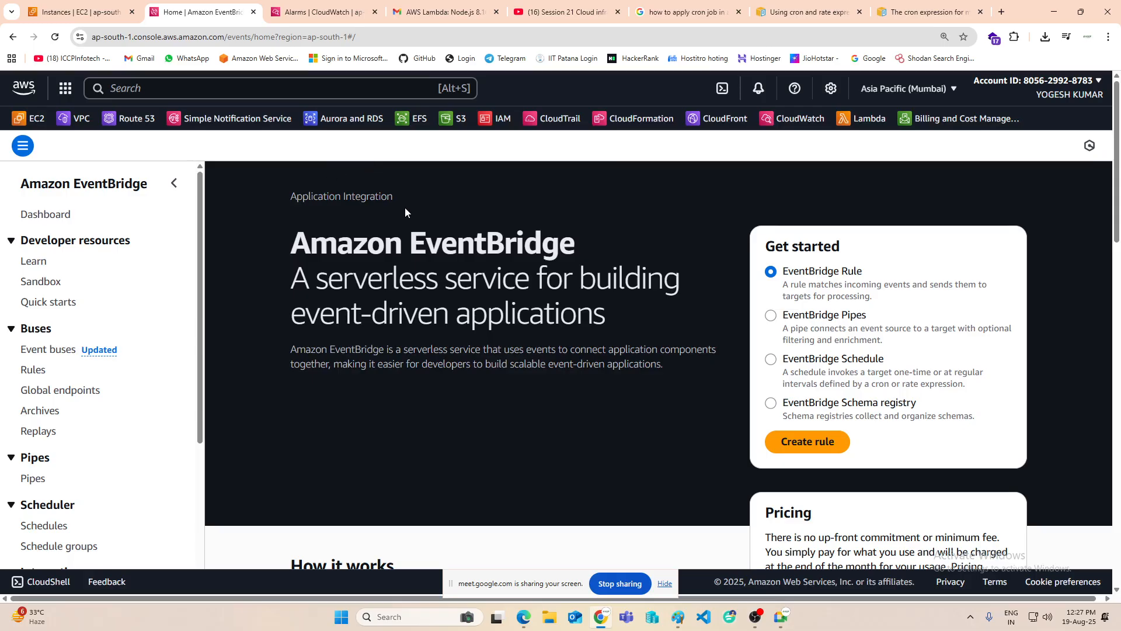
Step: Start creating an EventBridge rule named ec2 and check the event bus choices, keeping default
{"action": "left_click", "coordinate": [32, 371]}
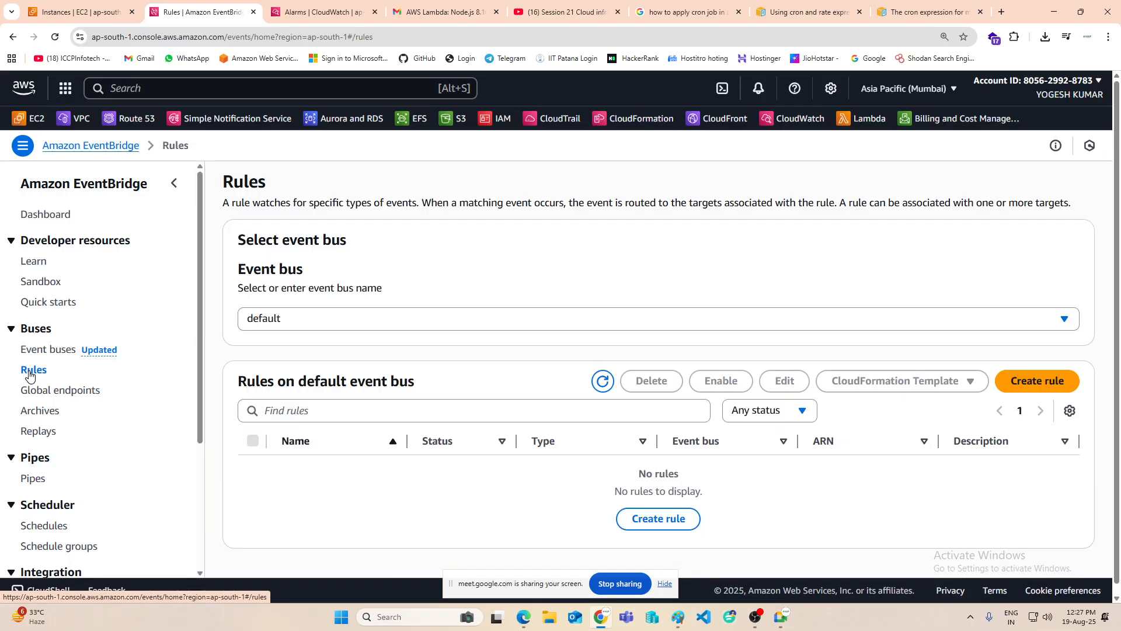
{"action": "left_click", "coordinate": [1037, 381]}
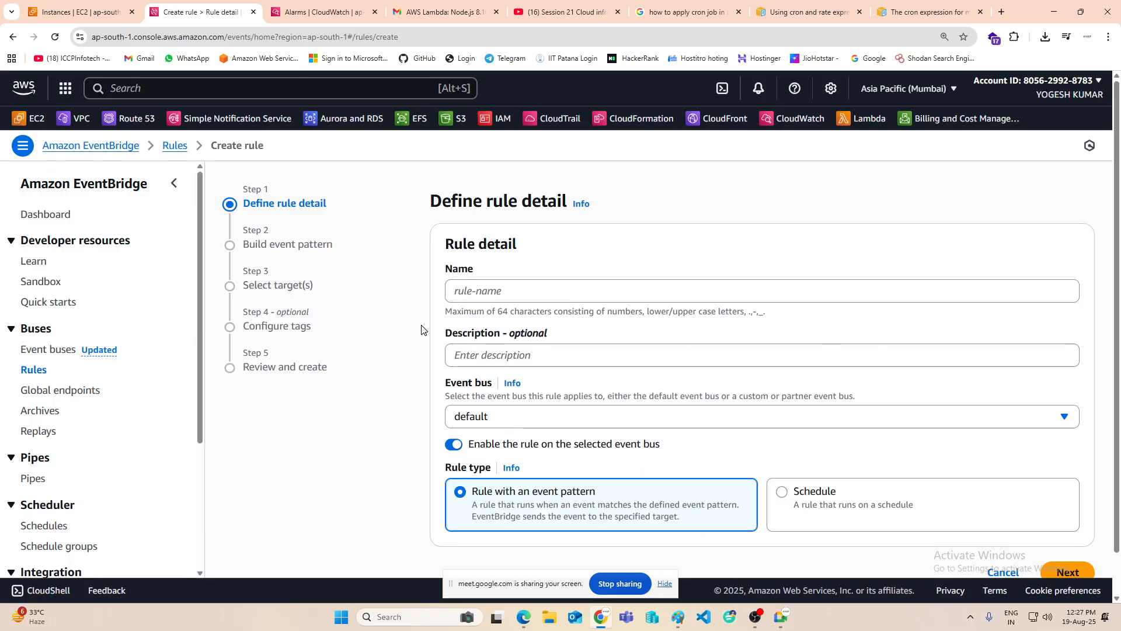
{"action": "left_click", "coordinate": [455, 291]}
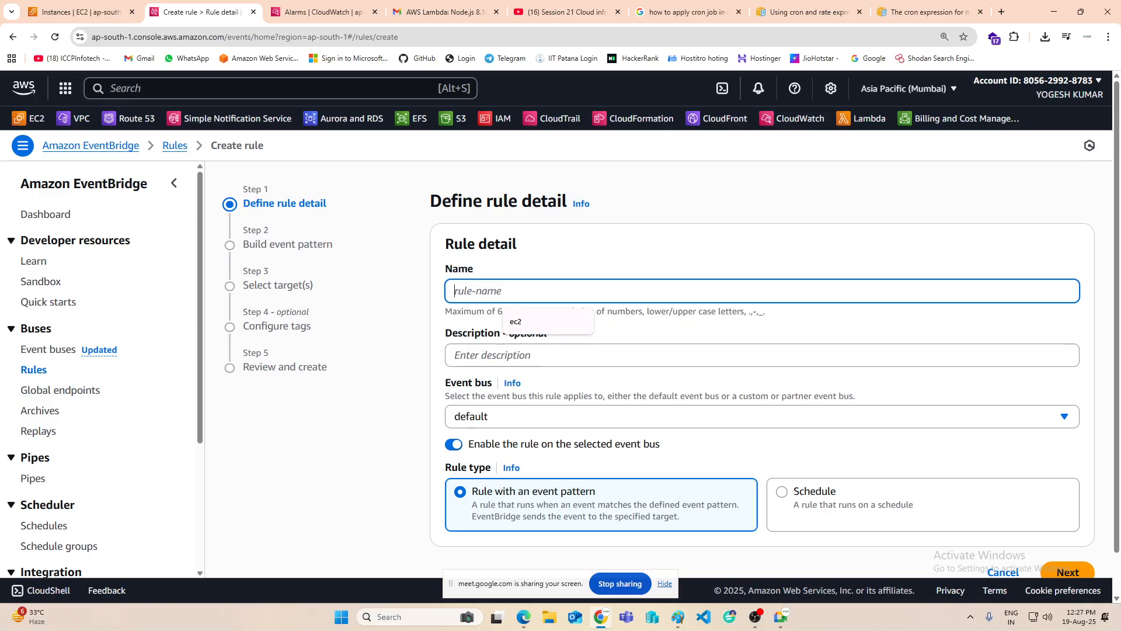
{"action": "type", "text": "ec2"}
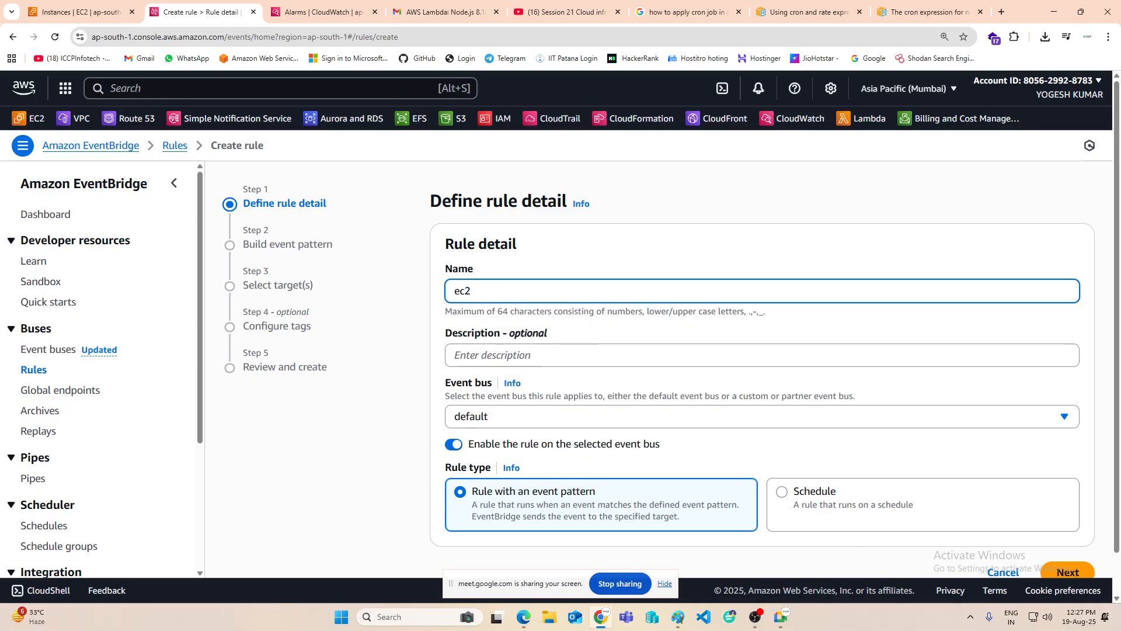
{"action": "scroll", "coordinate": [806, 348], "scroll_direction": "down", "scroll_amount": 1}
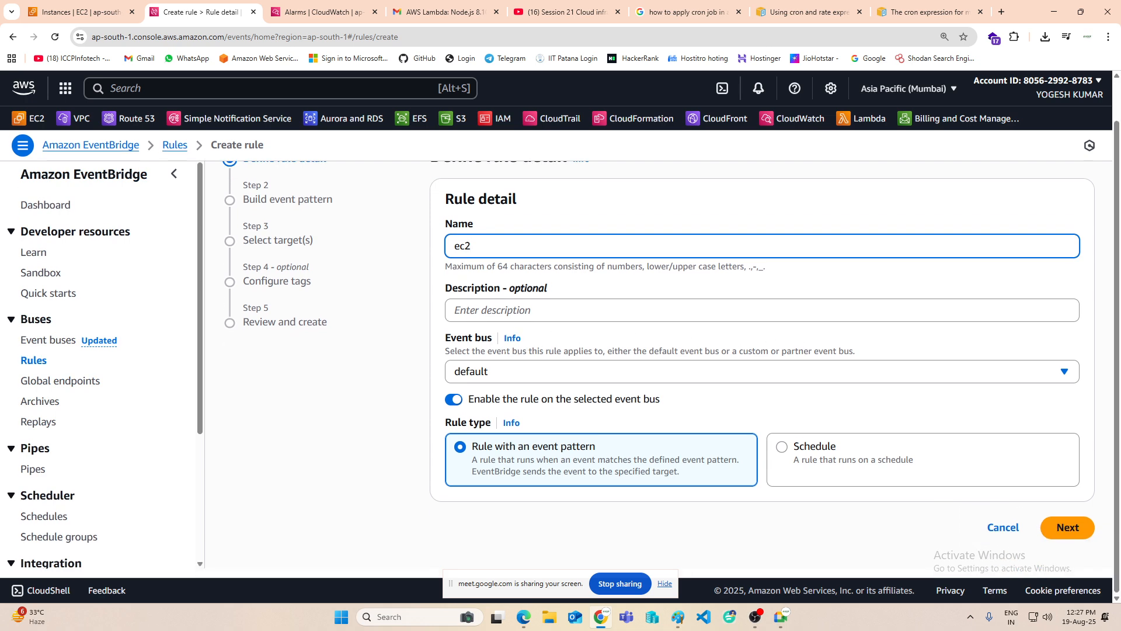
{"action": "left_click", "coordinate": [698, 367]}
{"action": "left_click", "coordinate": [699, 367]}
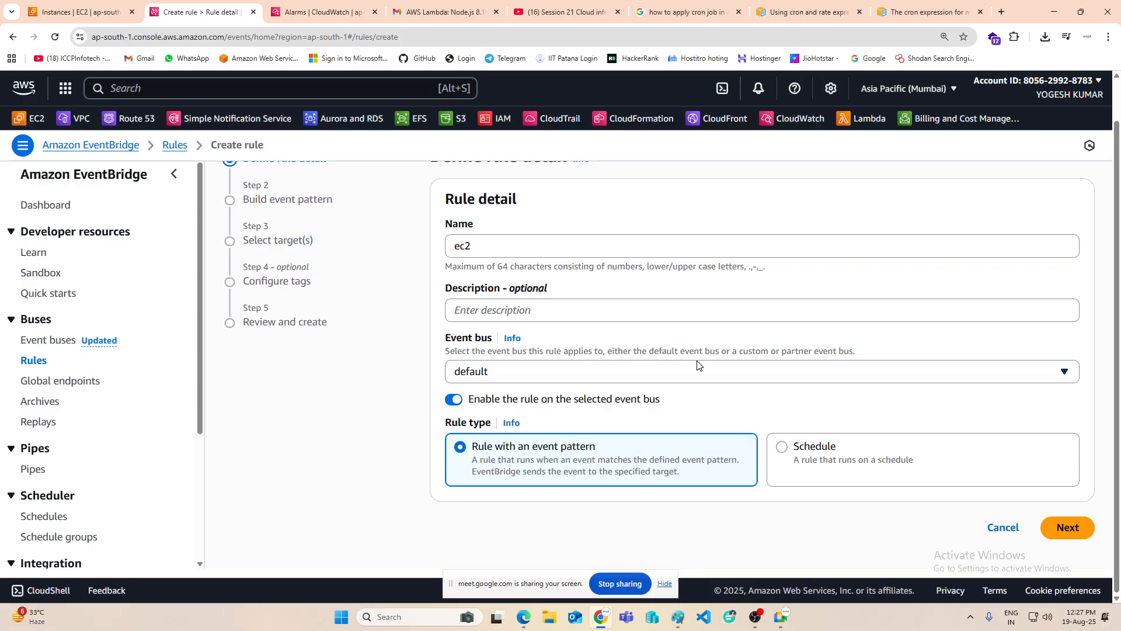
Step: Look at the Schedule rule type, choose Rule with an event pattern instead, and continue to building the event pattern
{"action": "left_click", "coordinate": [815, 450]}
{"action": "scroll", "coordinate": [829, 397], "scroll_direction": "down", "scroll_amount": 2}
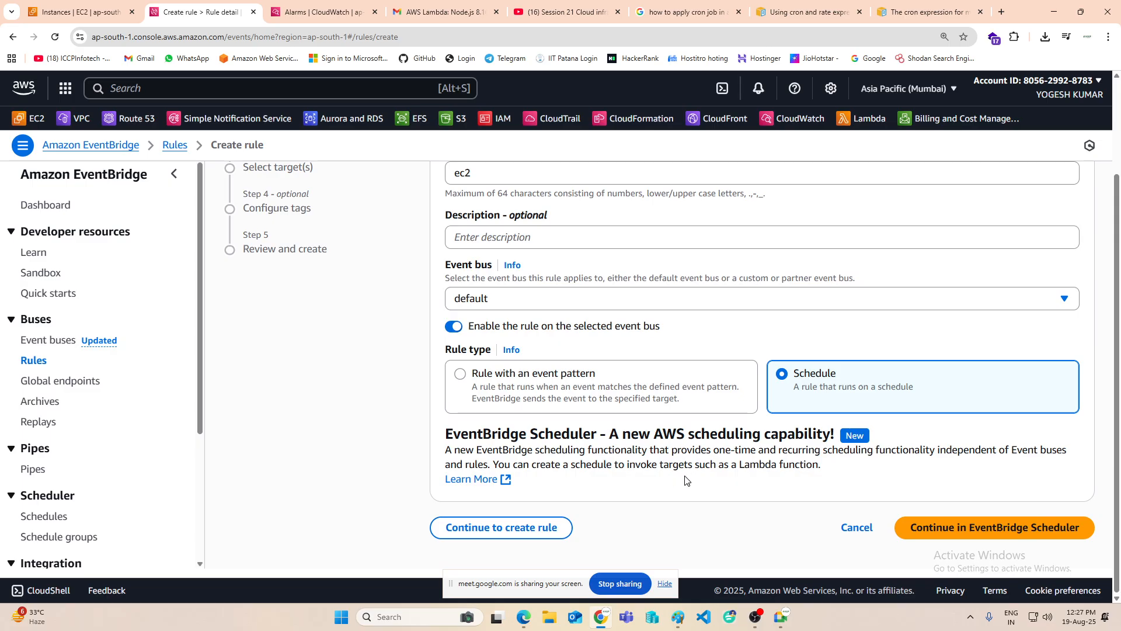
{"action": "left_click", "coordinate": [482, 379]}
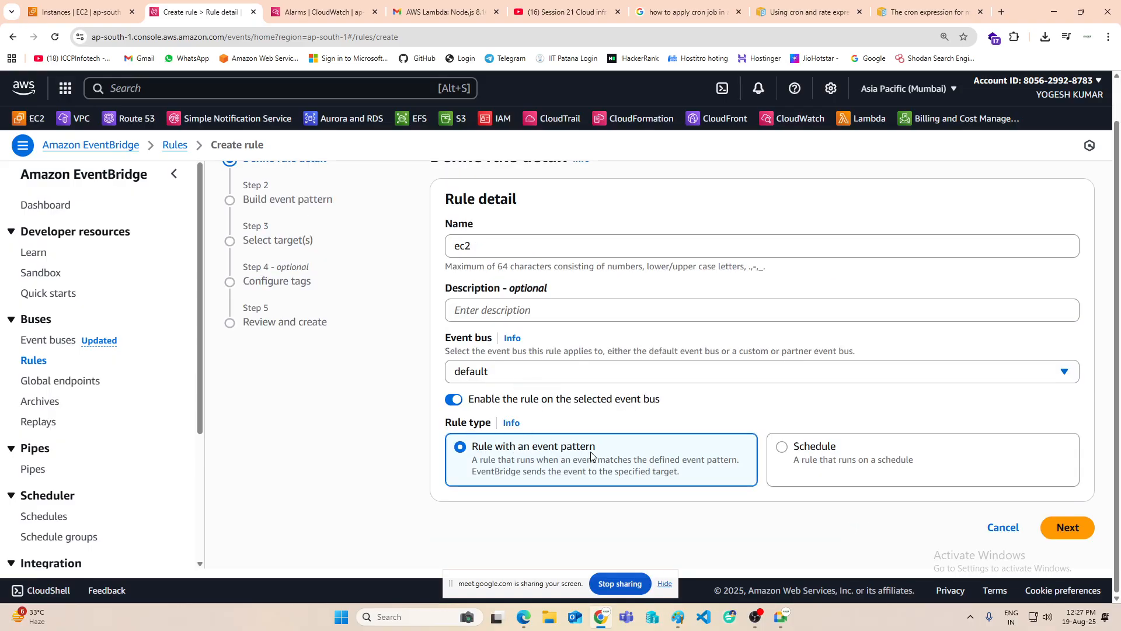
{"action": "left_click", "coordinate": [1066, 529]}
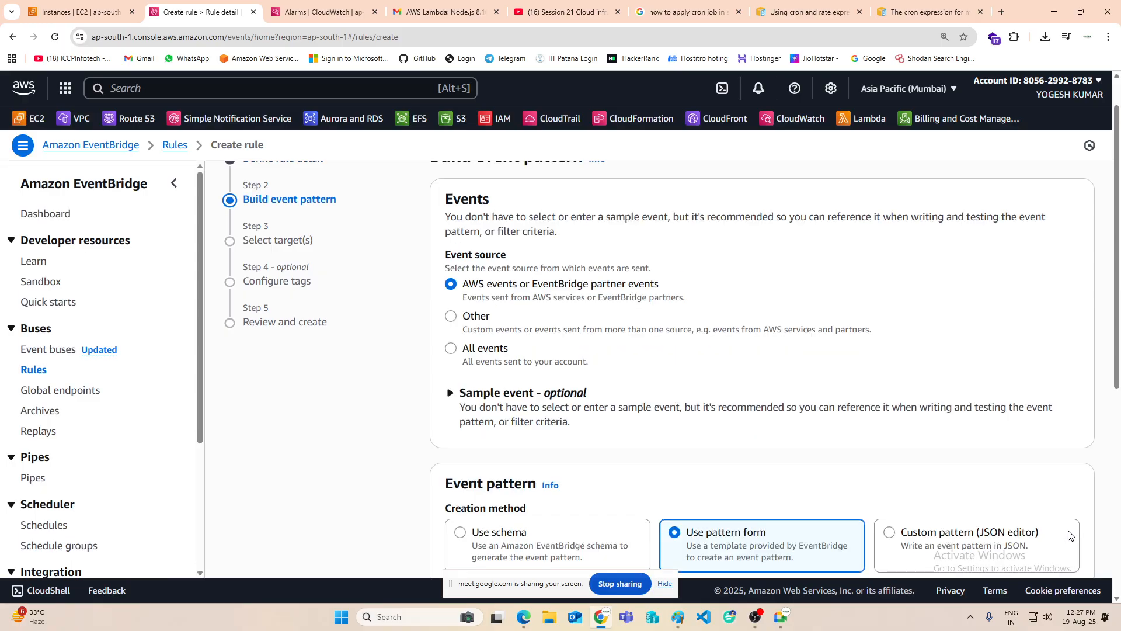
Step: Browse the AWS service choices for the event pattern, search them for "ec2", and clear the search
{"action": "scroll", "coordinate": [795, 377], "scroll_direction": "down", "scroll_amount": 4}
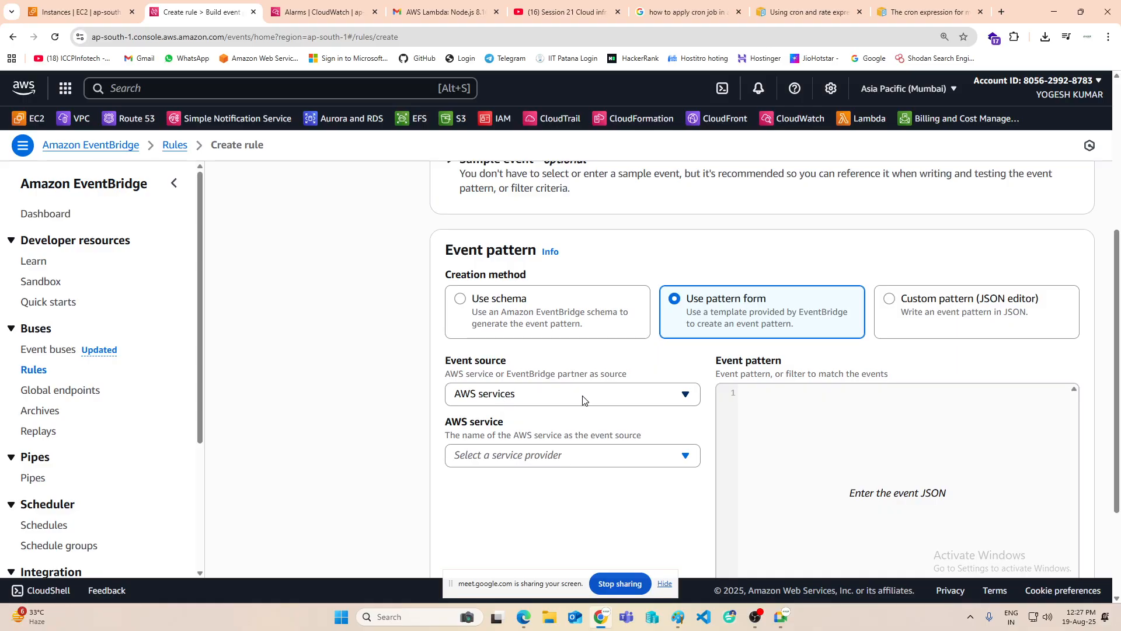
{"action": "left_click", "coordinate": [617, 461]}
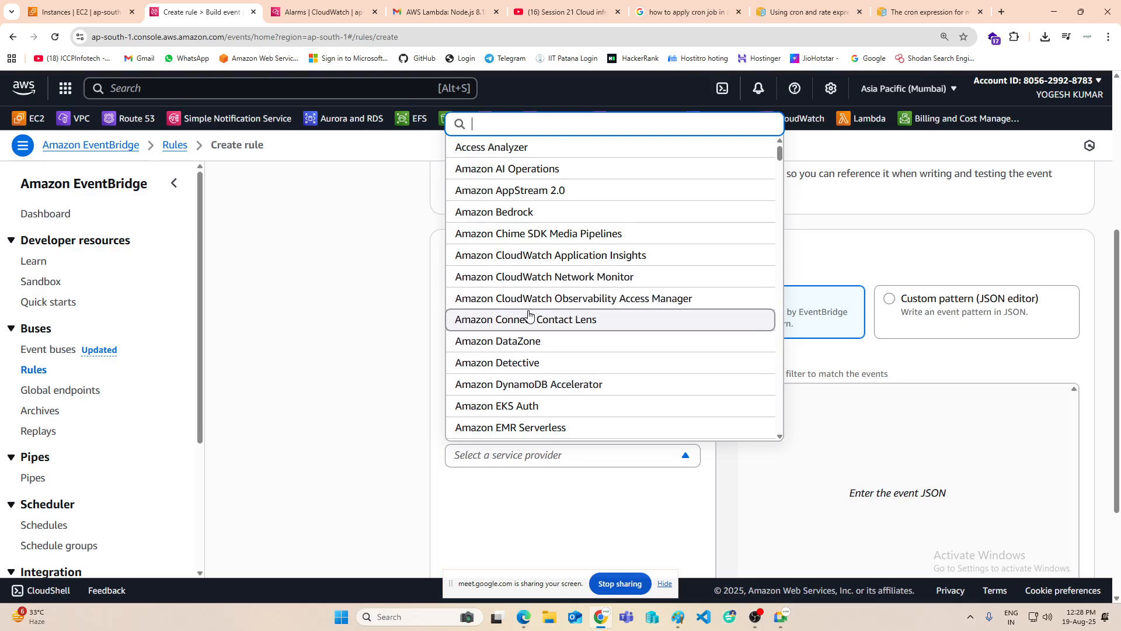
{"action": "scroll", "coordinate": [529, 315], "scroll_direction": "up", "scroll_amount": 2}
{"action": "scroll", "coordinate": [529, 391], "scroll_direction": "down", "scroll_amount": 2}
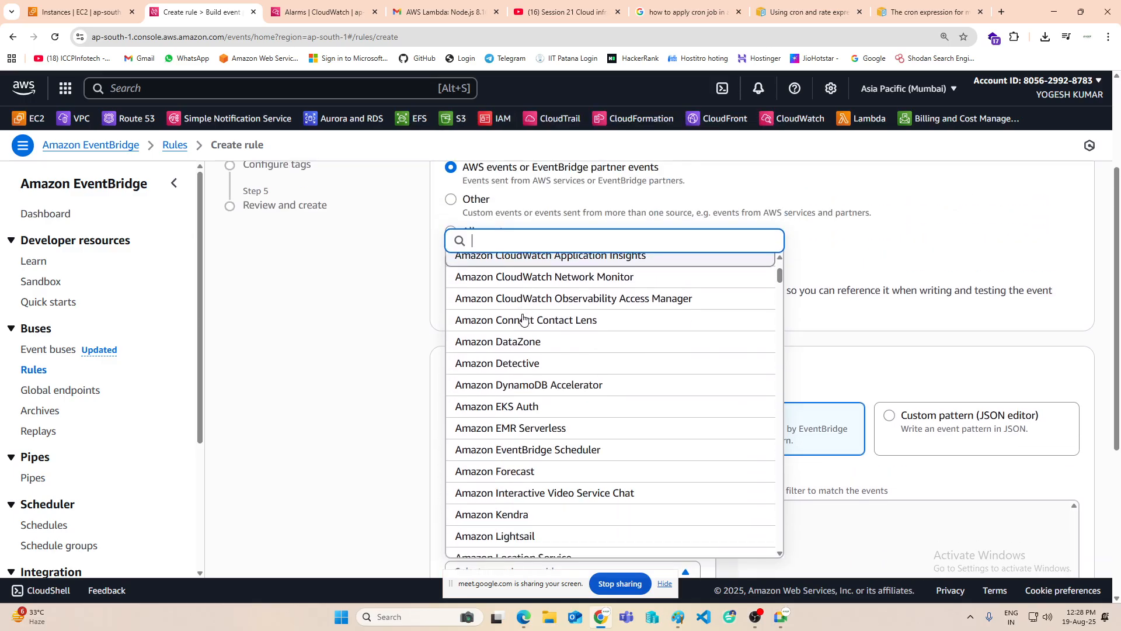
{"action": "scroll", "coordinate": [542, 401], "scroll_direction": "down", "scroll_amount": 7}
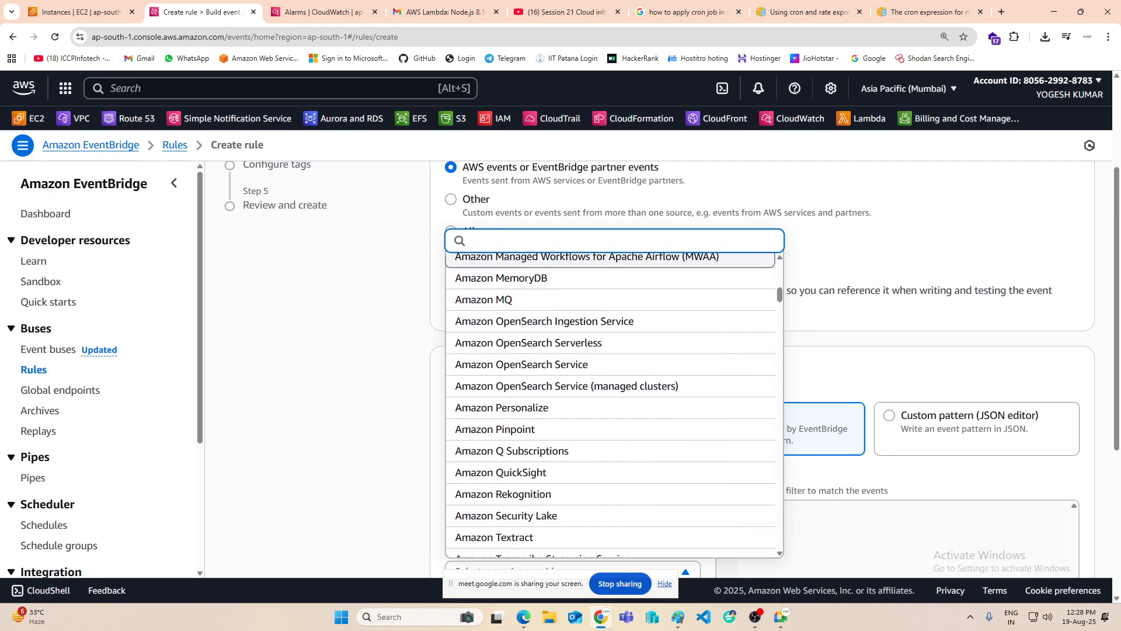
{"action": "type", "text": "ec"}
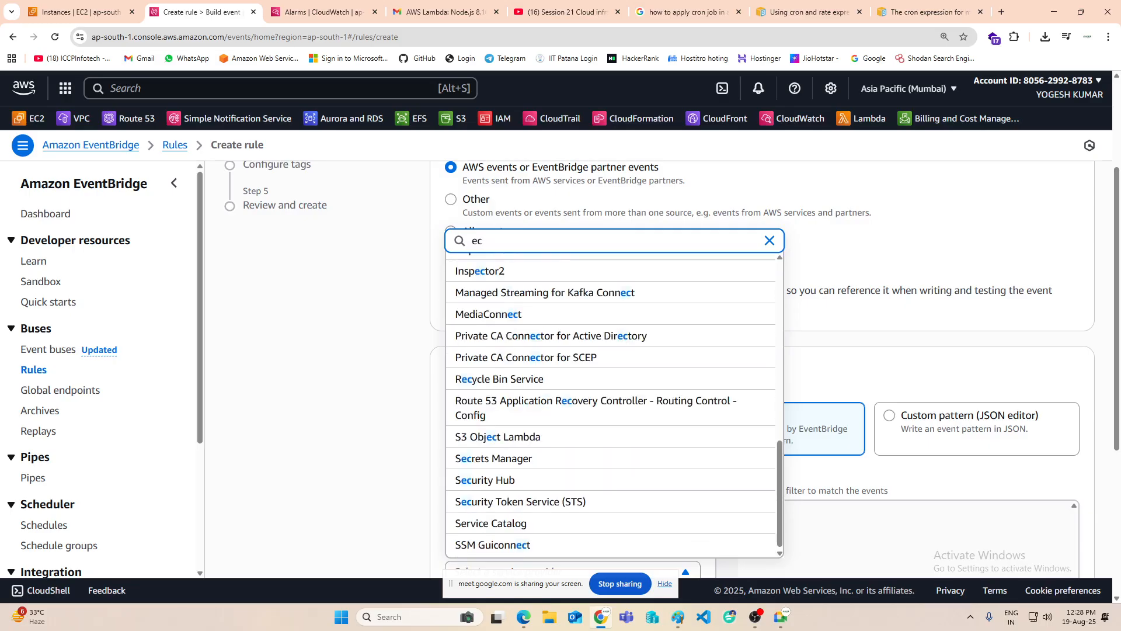
{"action": "type", "text": "2"}
{"action": "key", "text": "BackSpace"}
{"action": "key", "text": "BackSpace"}
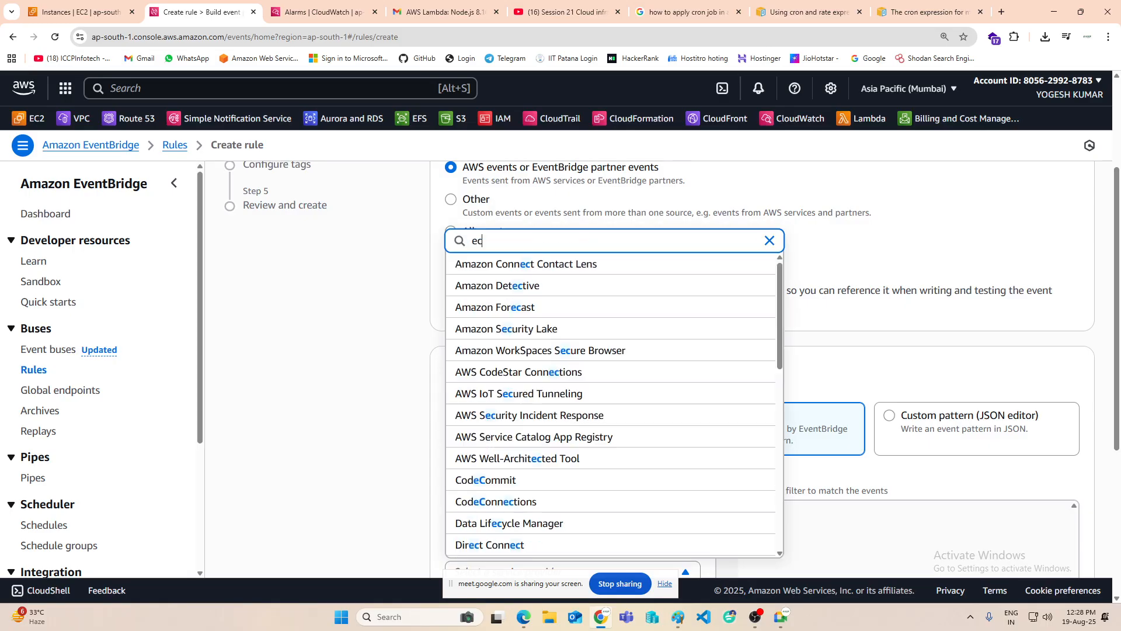
{"action": "key", "text": "BackSpace"}
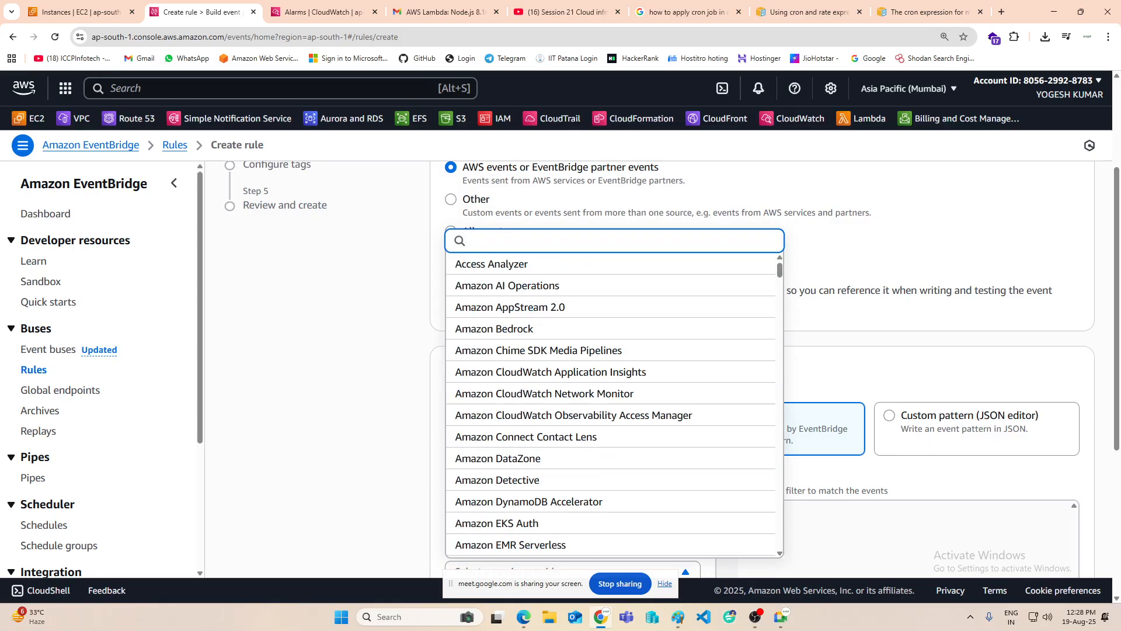
Step: Search the AWS service choices for "ins", clear the search, and close the list without choosing a service
{"action": "type", "text": "ins"}
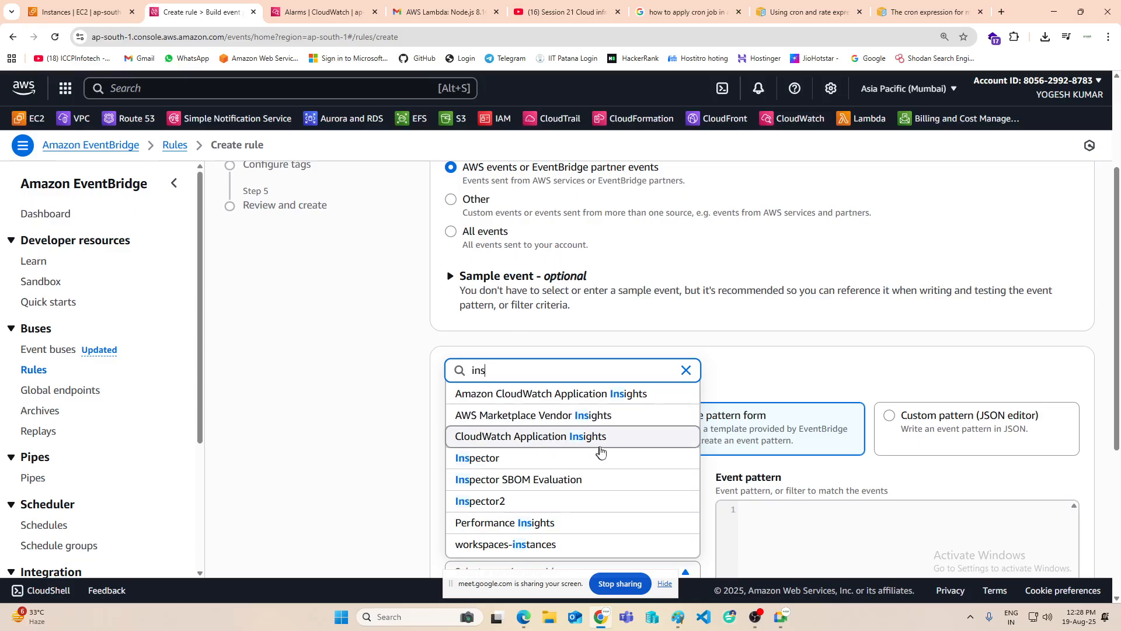
{"action": "scroll", "coordinate": [580, 476], "scroll_direction": "down", "scroll_amount": 2}
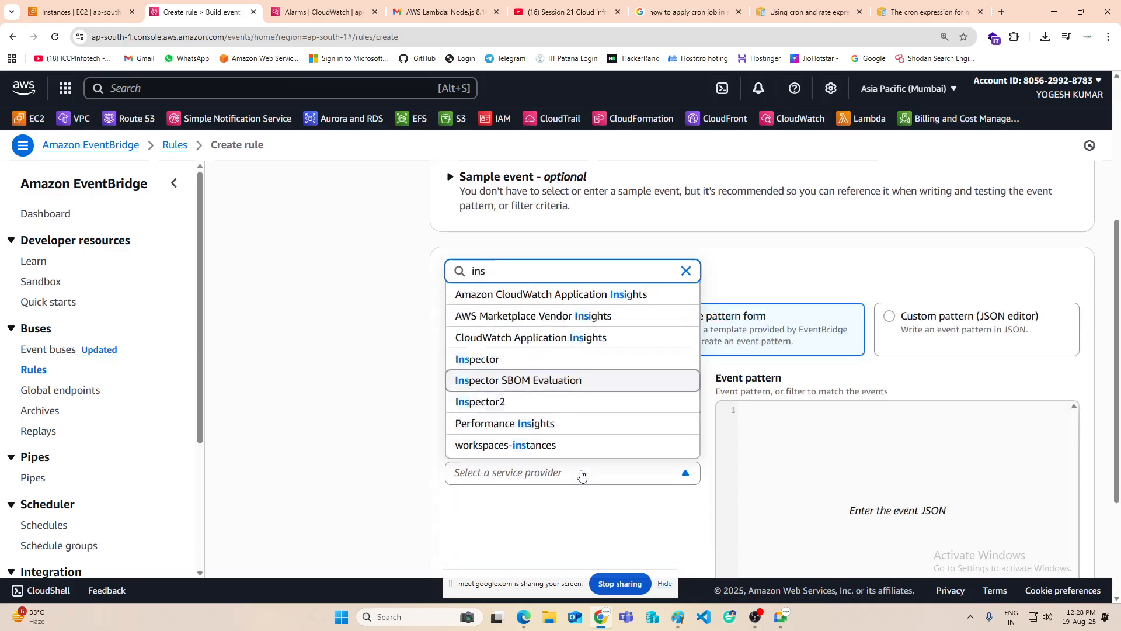
{"action": "left_click", "coordinate": [686, 255]}
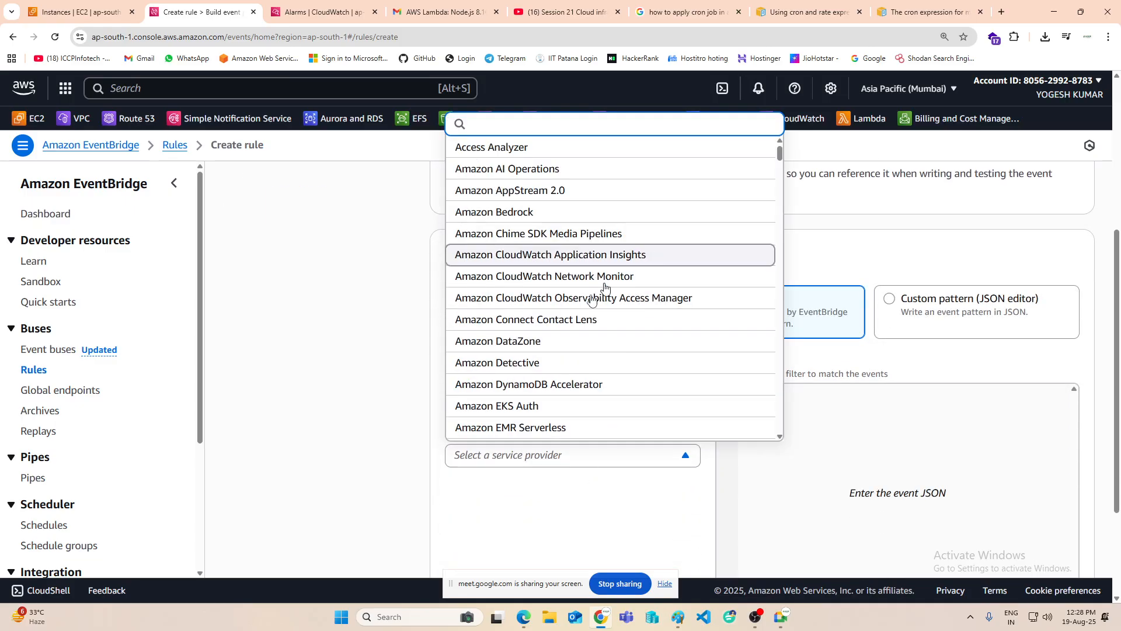
{"action": "scroll", "coordinate": [551, 304], "scroll_direction": "up", "scroll_amount": 2}
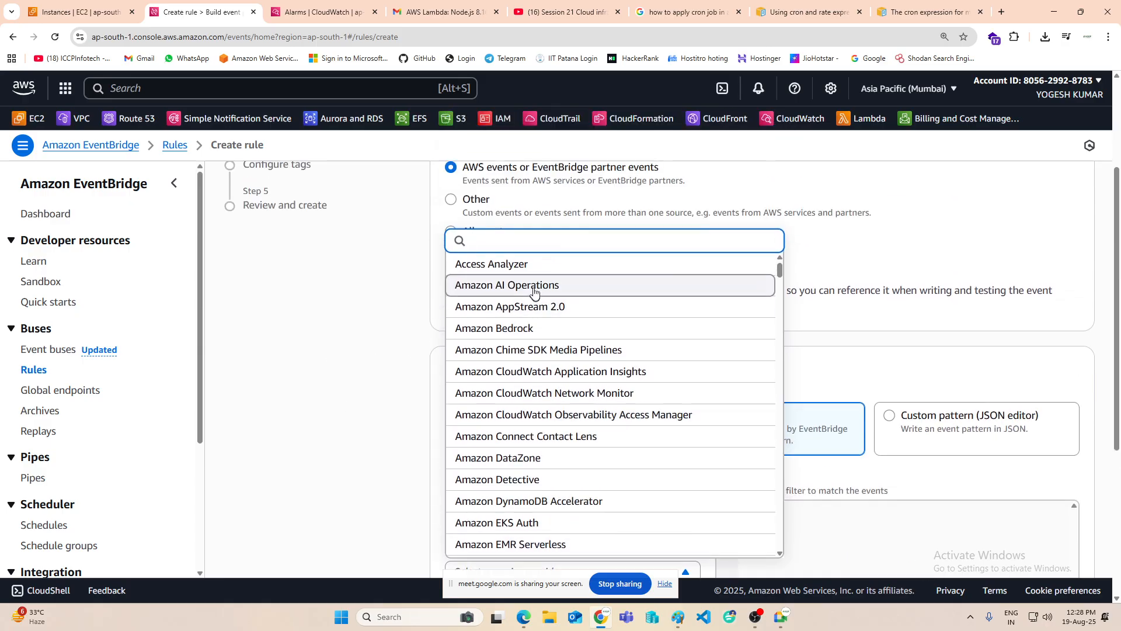
{"action": "scroll", "coordinate": [558, 467], "scroll_direction": "down", "scroll_amount": 3}
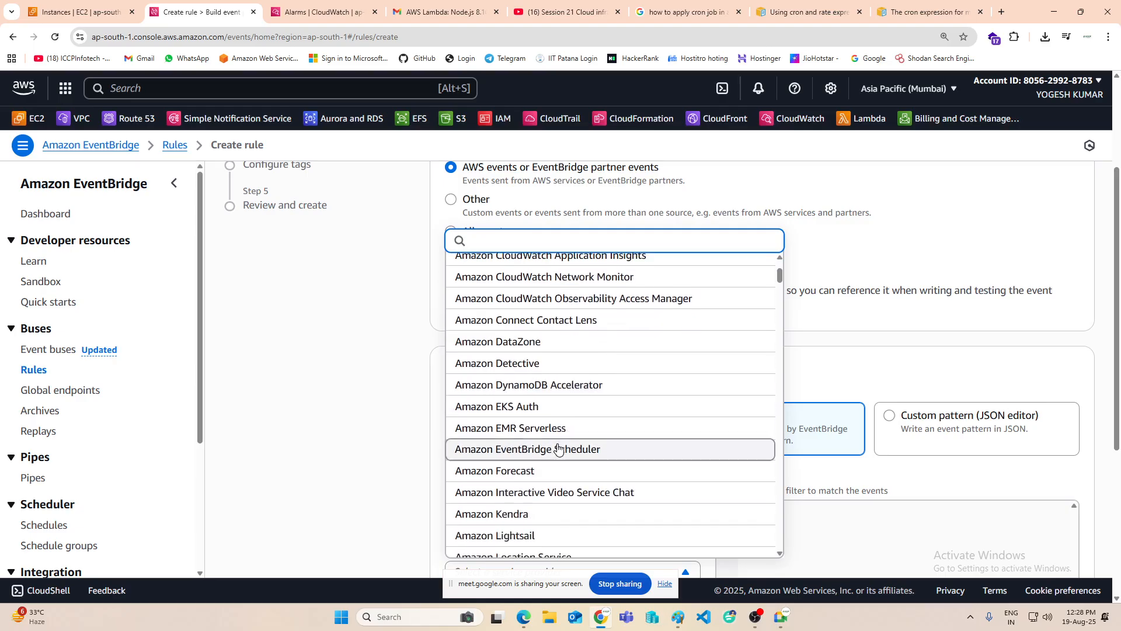
{"action": "left_click", "coordinate": [393, 402]}
{"action": "scroll", "coordinate": [635, 409], "scroll_direction": "down", "scroll_amount": 2}
{"action": "scroll", "coordinate": [635, 409], "scroll_direction": "down", "scroll_amount": 1}
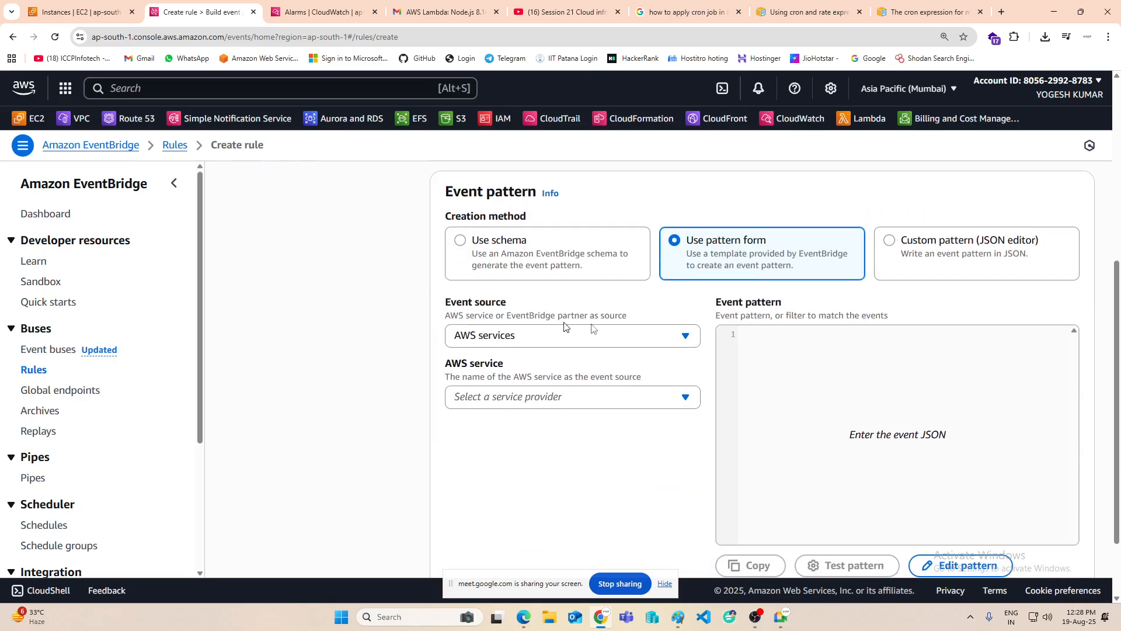
Step: Find EC2 in the full list of AWS services and choose it as the event pattern's source service
{"action": "left_click", "coordinate": [685, 397]}
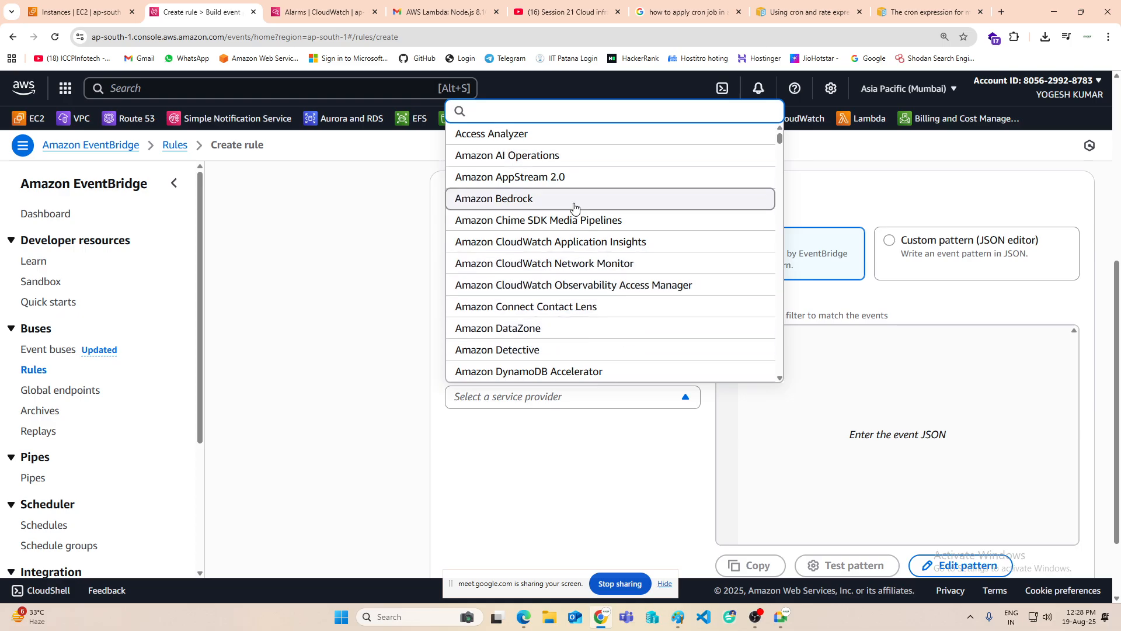
{"action": "scroll", "coordinate": [560, 250], "scroll_direction": "down", "scroll_amount": 1}
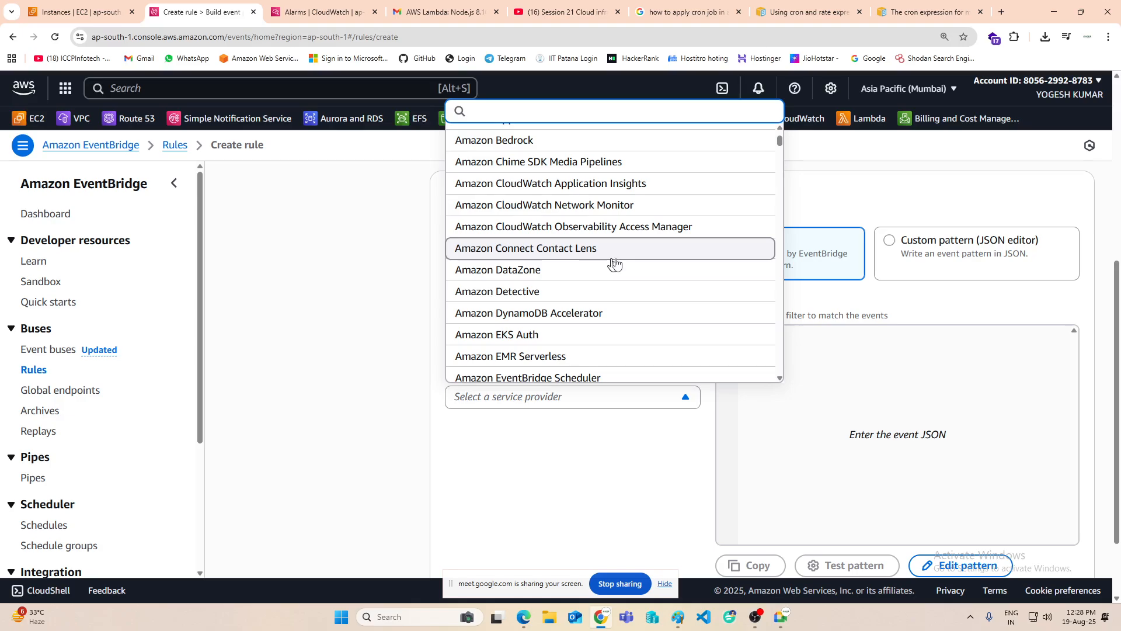
{"action": "scroll", "coordinate": [603, 286], "scroll_direction": "down", "scroll_amount": 2}
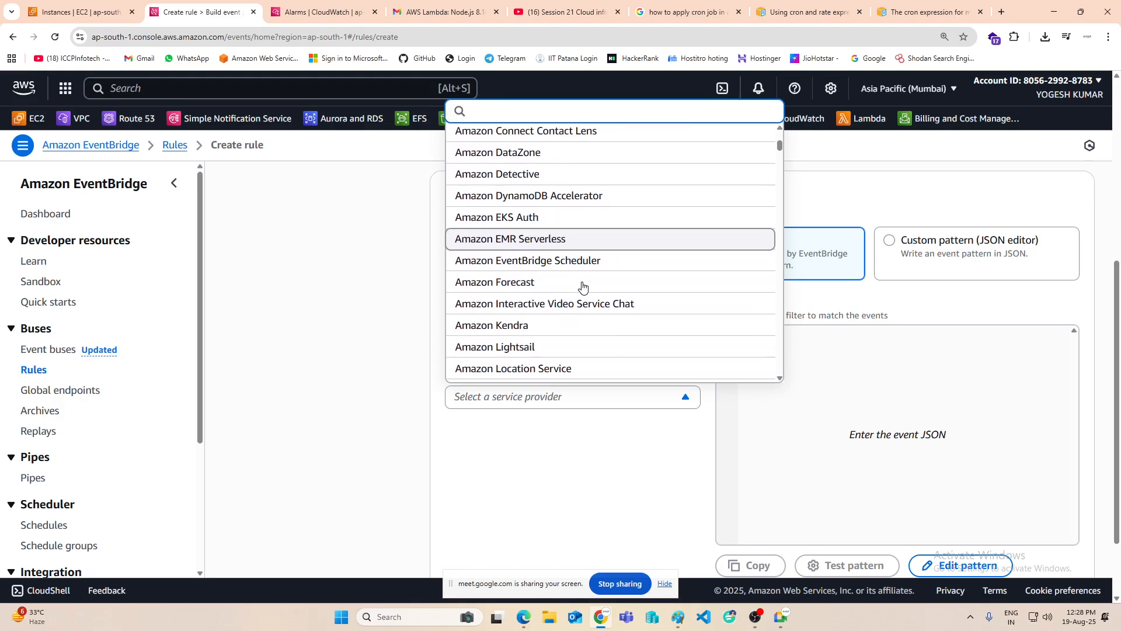
{"action": "scroll", "coordinate": [575, 284], "scroll_direction": "down", "scroll_amount": 1}
{"action": "scroll", "coordinate": [559, 290], "scroll_direction": "down", "scroll_amount": 1}
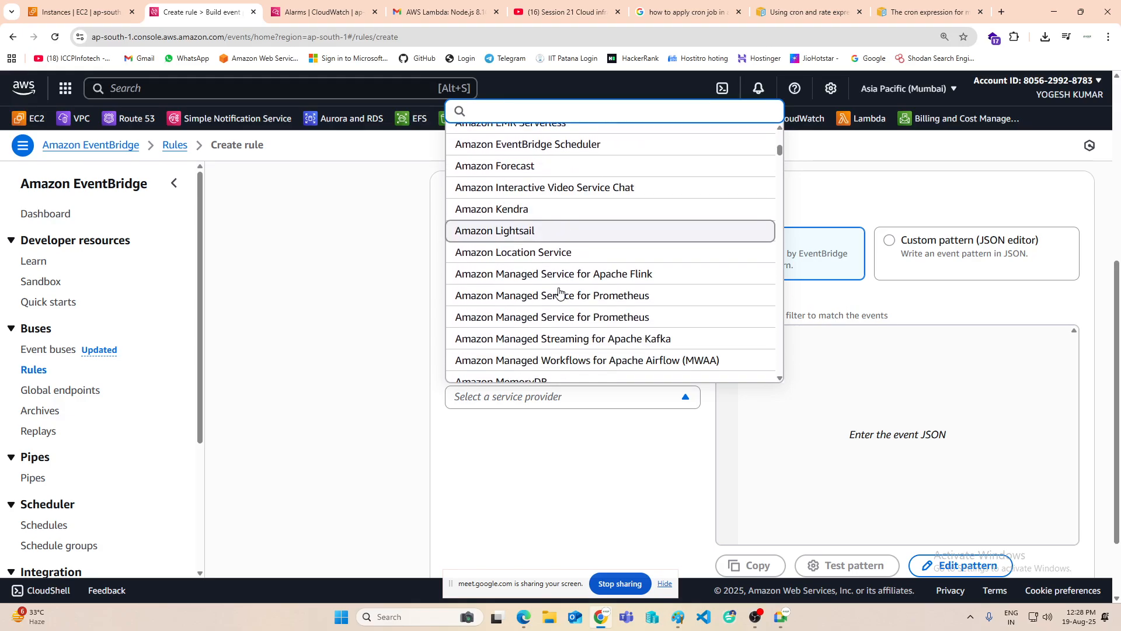
{"action": "scroll", "coordinate": [575, 316], "scroll_direction": "down", "scroll_amount": 2}
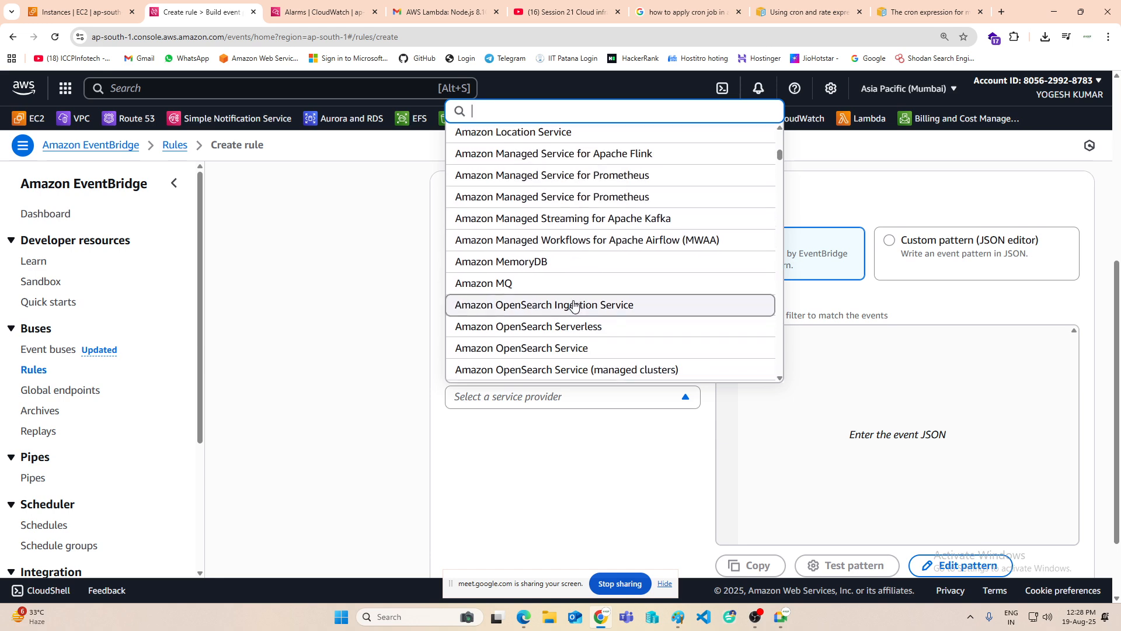
{"action": "scroll", "coordinate": [529, 303], "scroll_direction": "down", "scroll_amount": 1}
{"action": "scroll", "coordinate": [576, 330], "scroll_direction": "down", "scroll_amount": 1}
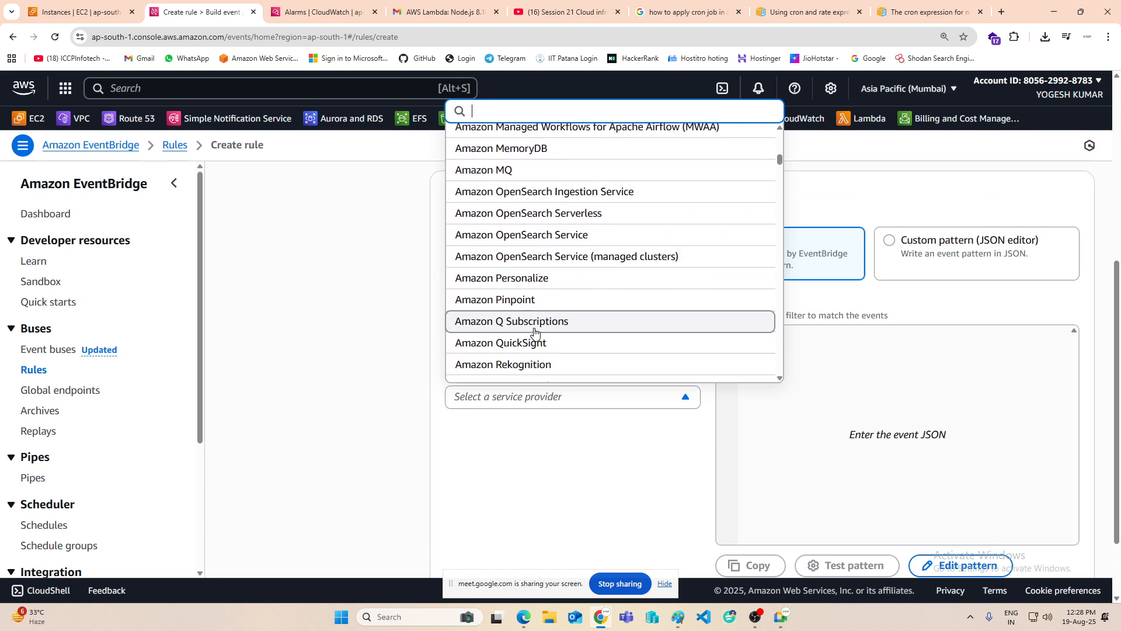
{"action": "scroll", "coordinate": [555, 326], "scroll_direction": "down", "scroll_amount": 2}
{"action": "scroll", "coordinate": [555, 335], "scroll_direction": "down", "scroll_amount": 1}
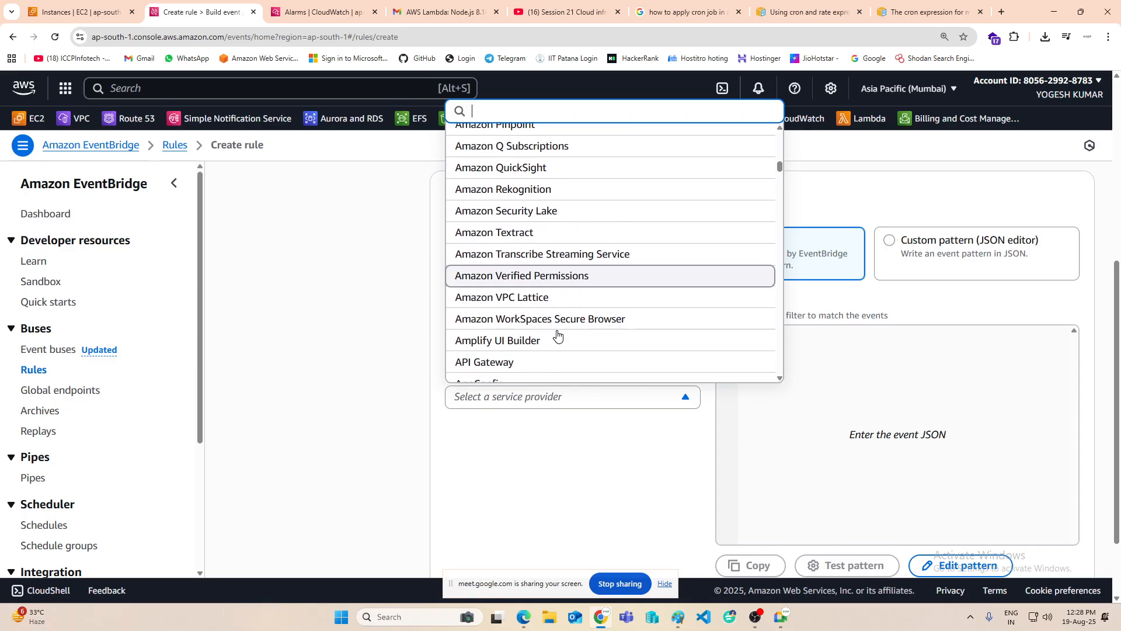
{"action": "scroll", "coordinate": [603, 312], "scroll_direction": "down", "scroll_amount": 4}
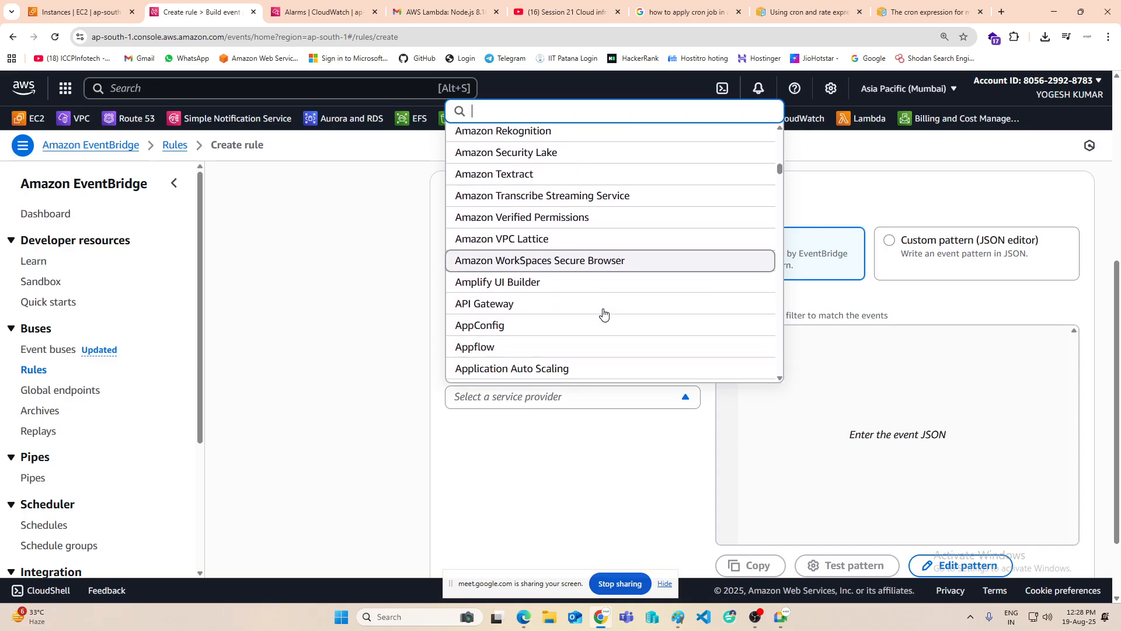
{"action": "scroll", "coordinate": [569, 311], "scroll_direction": "down", "scroll_amount": 1}
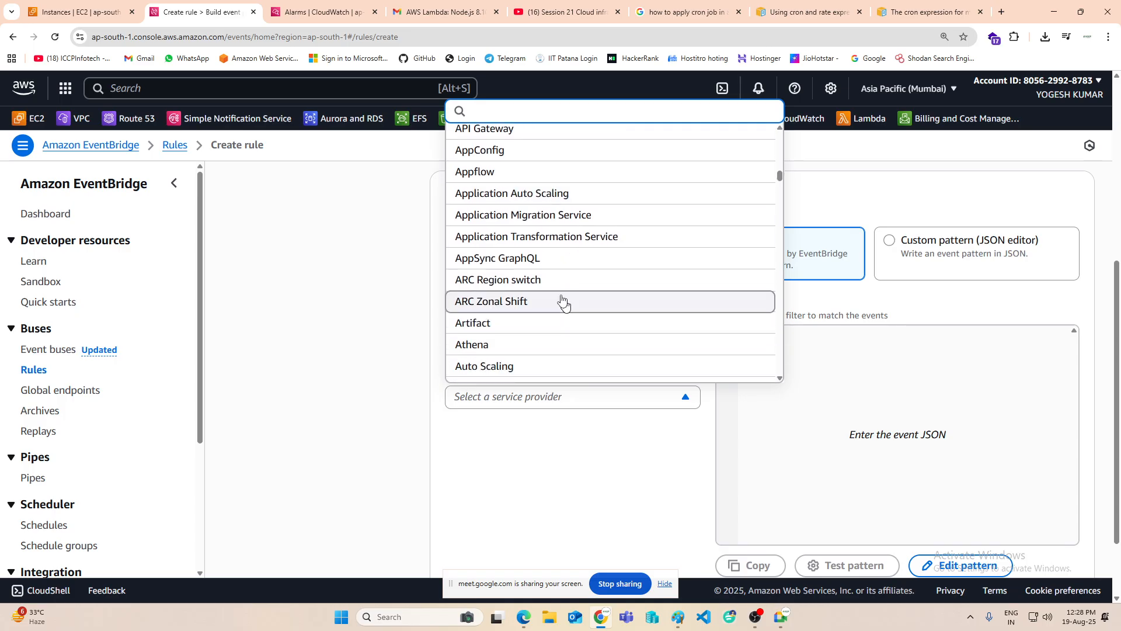
{"action": "scroll", "coordinate": [525, 285], "scroll_direction": "down", "scroll_amount": 2}
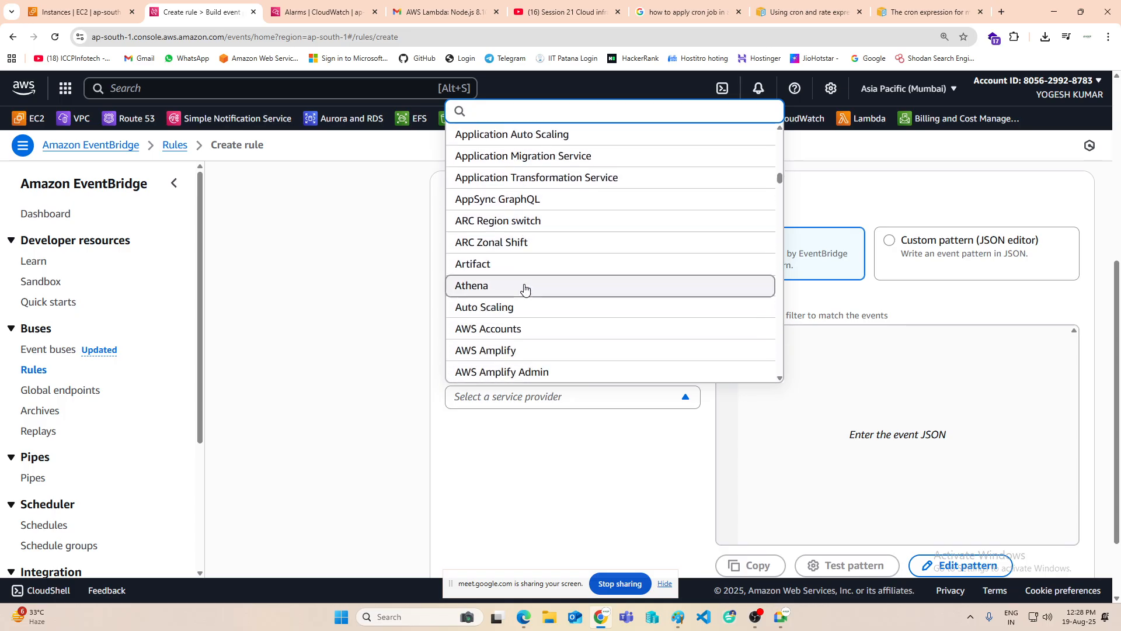
{"action": "scroll", "coordinate": [515, 270], "scroll_direction": "down", "scroll_amount": 4}
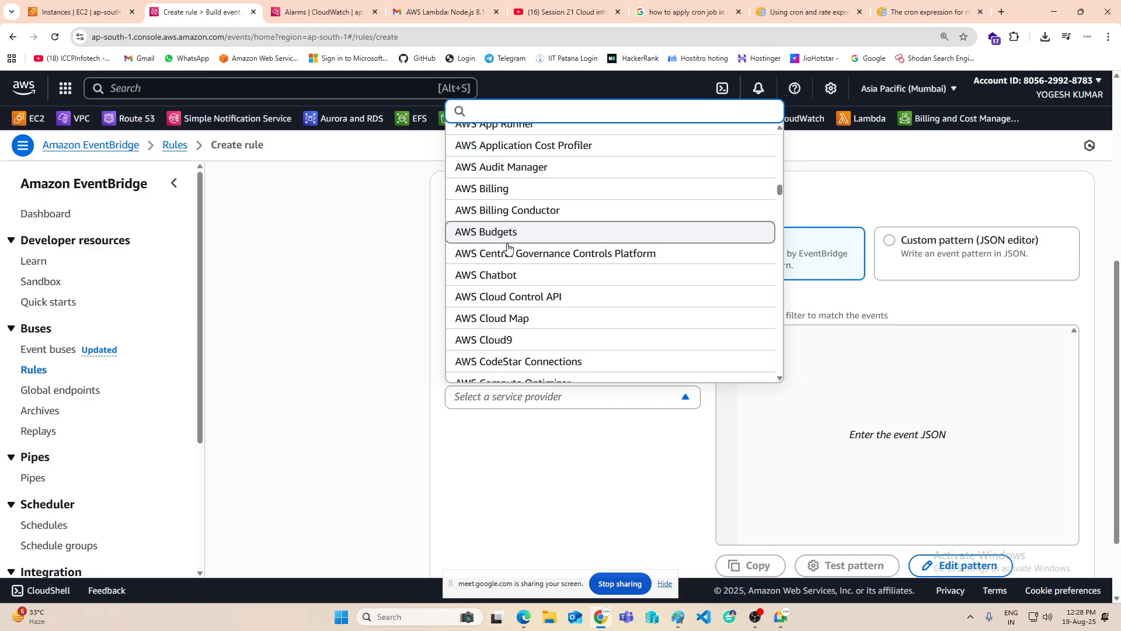
{"action": "scroll", "coordinate": [512, 300], "scroll_direction": "down", "scroll_amount": 2}
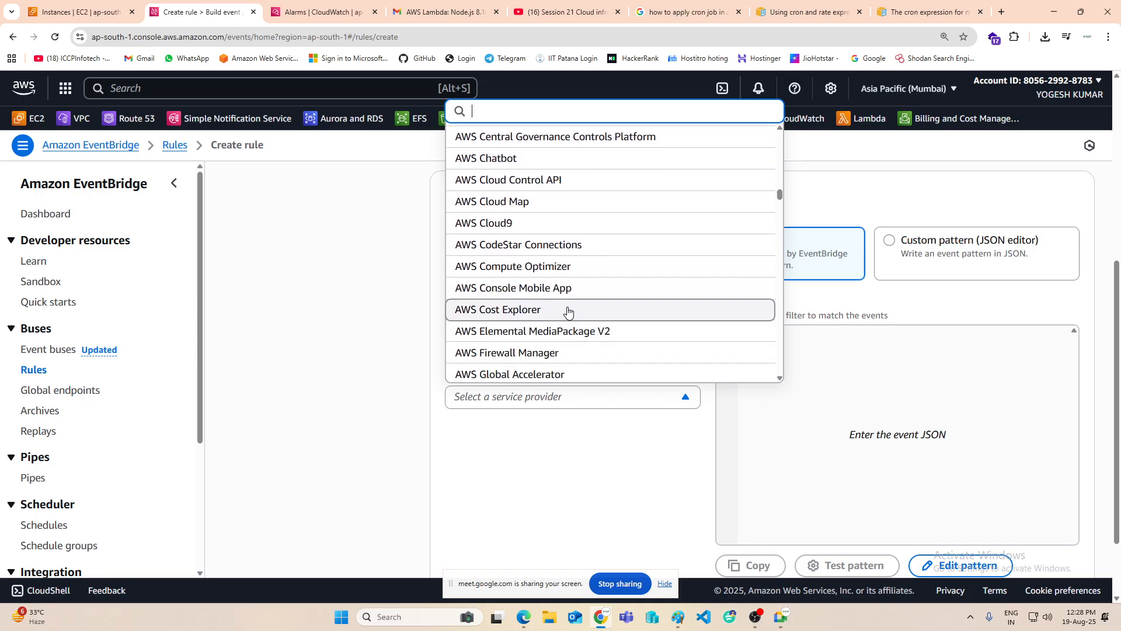
{"action": "scroll", "coordinate": [525, 311], "scroll_direction": "down", "scroll_amount": 1}
{"action": "scroll", "coordinate": [567, 313], "scroll_direction": "down", "scroll_amount": 1}
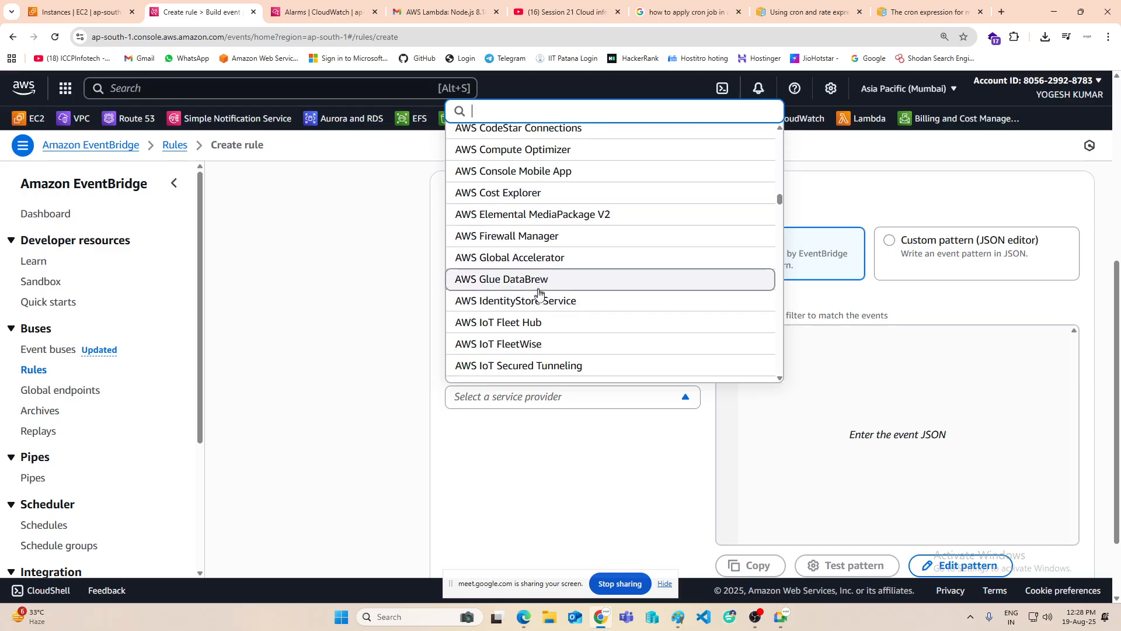
{"action": "scroll", "coordinate": [538, 297], "scroll_direction": "down", "scroll_amount": 2}
{"action": "scroll", "coordinate": [537, 303], "scroll_direction": "down", "scroll_amount": 2}
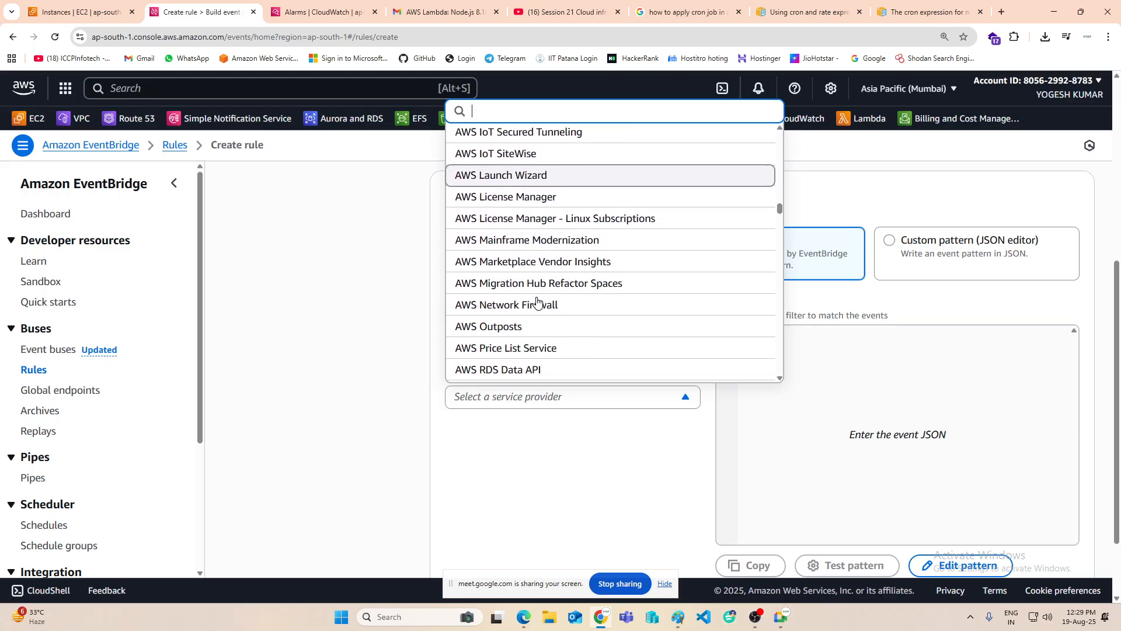
{"action": "scroll", "coordinate": [538, 302], "scroll_direction": "down", "scroll_amount": 1}
{"action": "scroll", "coordinate": [537, 301], "scroll_direction": "down", "scroll_amount": 4}
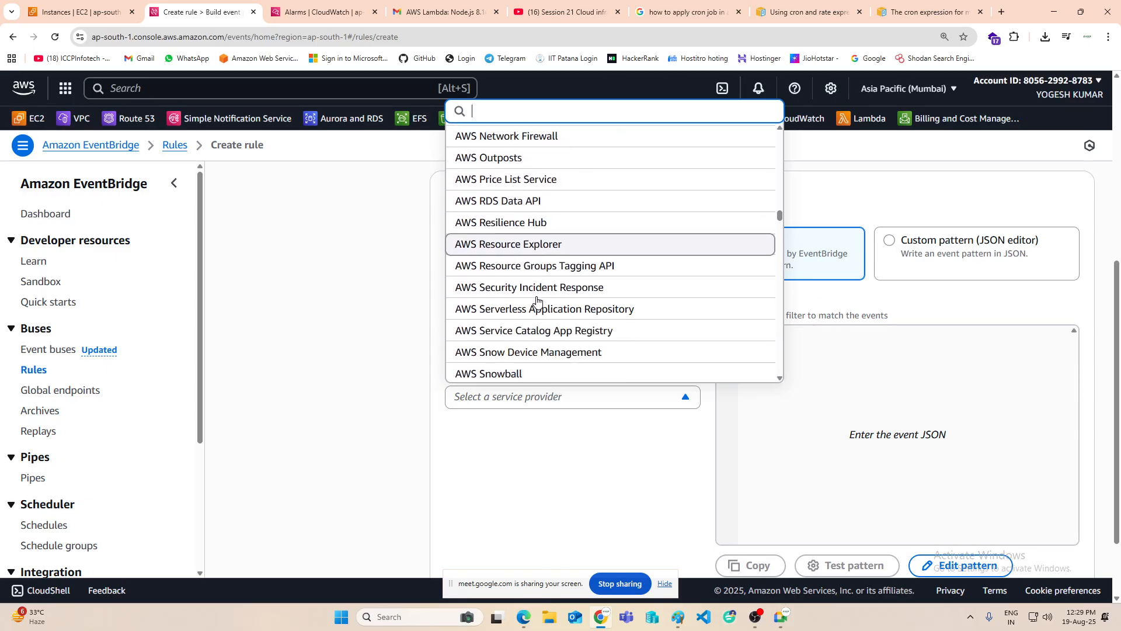
{"action": "scroll", "coordinate": [537, 300], "scroll_direction": "down", "scroll_amount": 3}
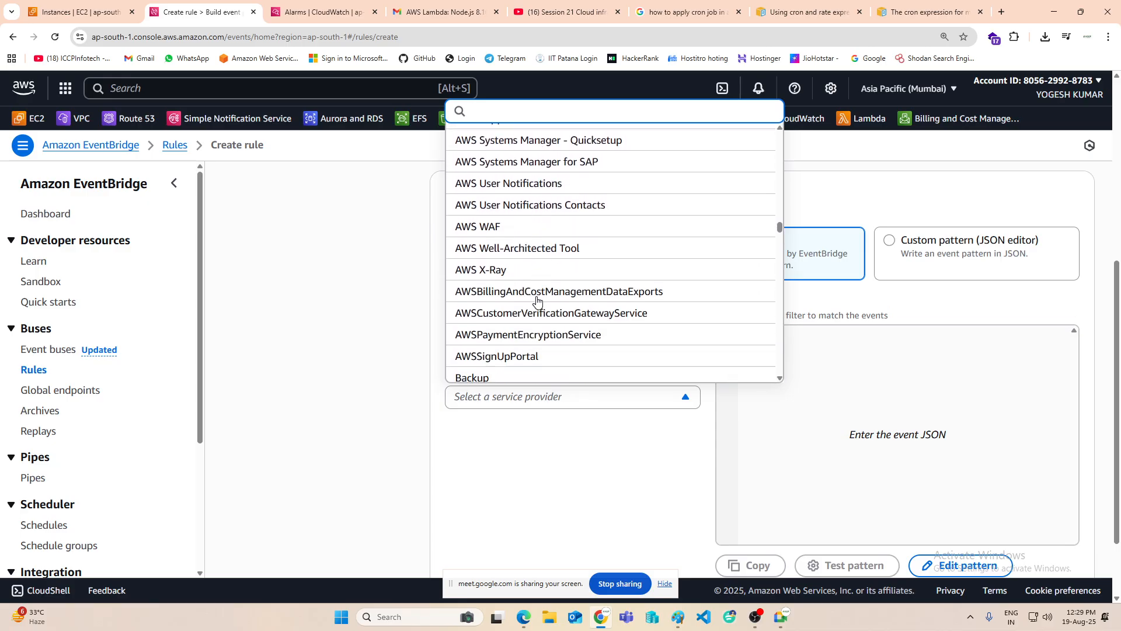
{"action": "scroll", "coordinate": [537, 302], "scroll_direction": "down", "scroll_amount": 2}
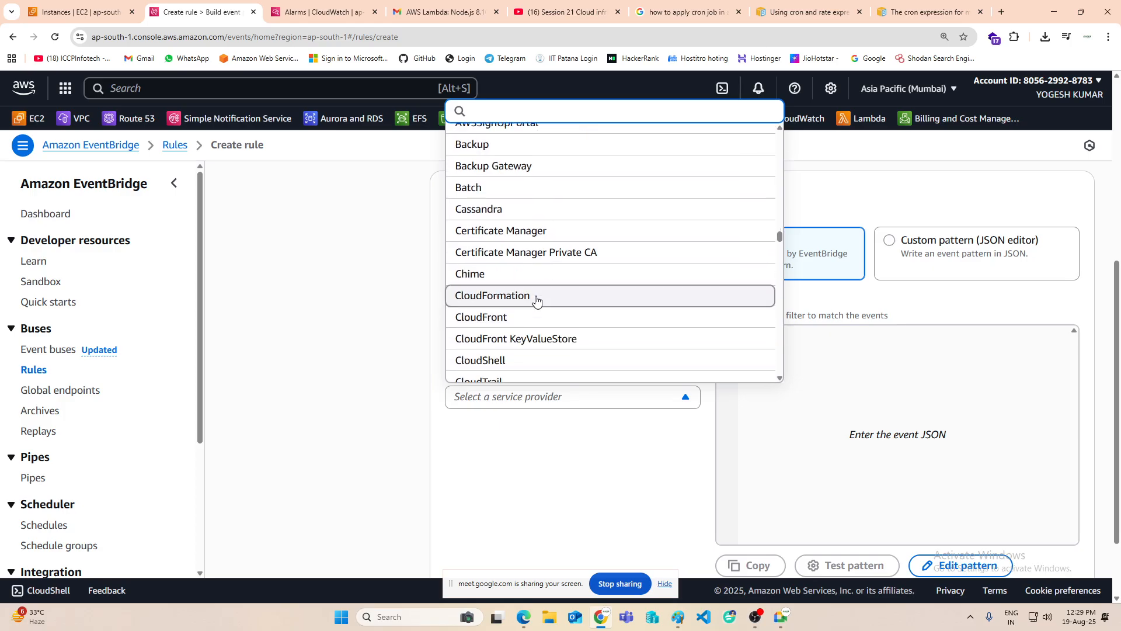
{"action": "scroll", "coordinate": [537, 300], "scroll_direction": "down", "scroll_amount": 3}
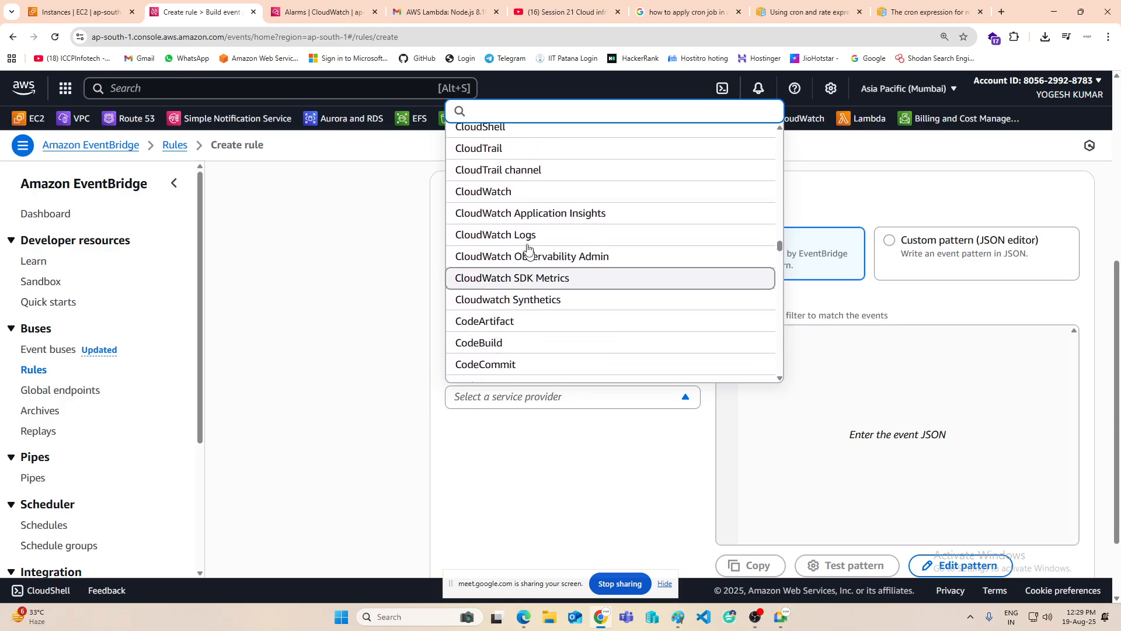
{"action": "scroll", "coordinate": [531, 260], "scroll_direction": "down", "scroll_amount": 4}
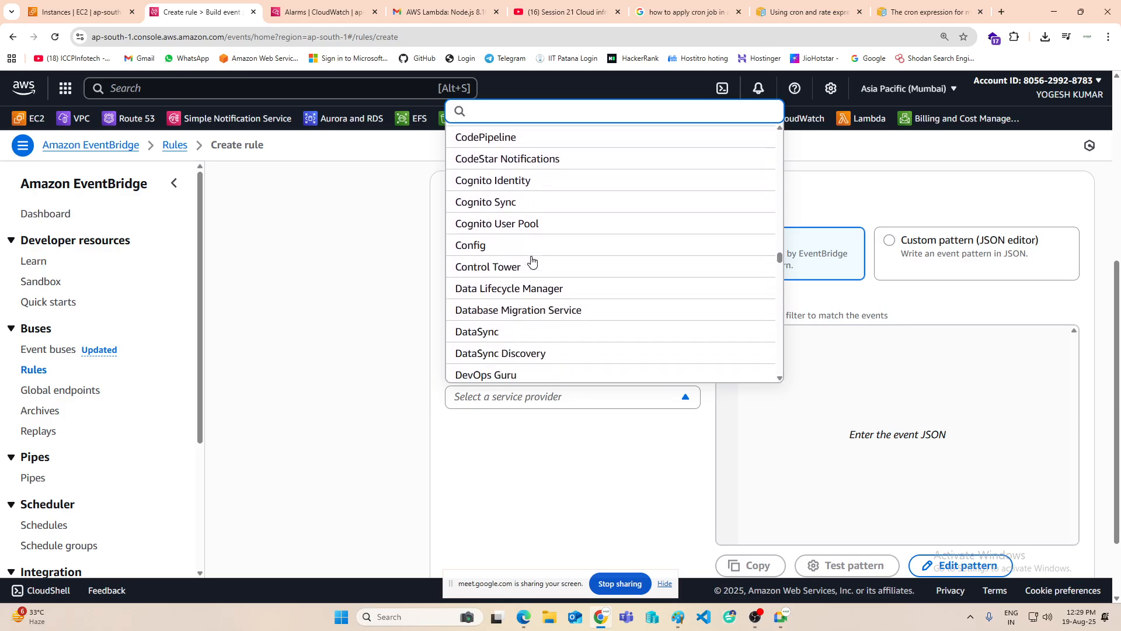
{"action": "scroll", "coordinate": [529, 259], "scroll_direction": "down", "scroll_amount": 2}
{"action": "left_click", "coordinate": [471, 366]}
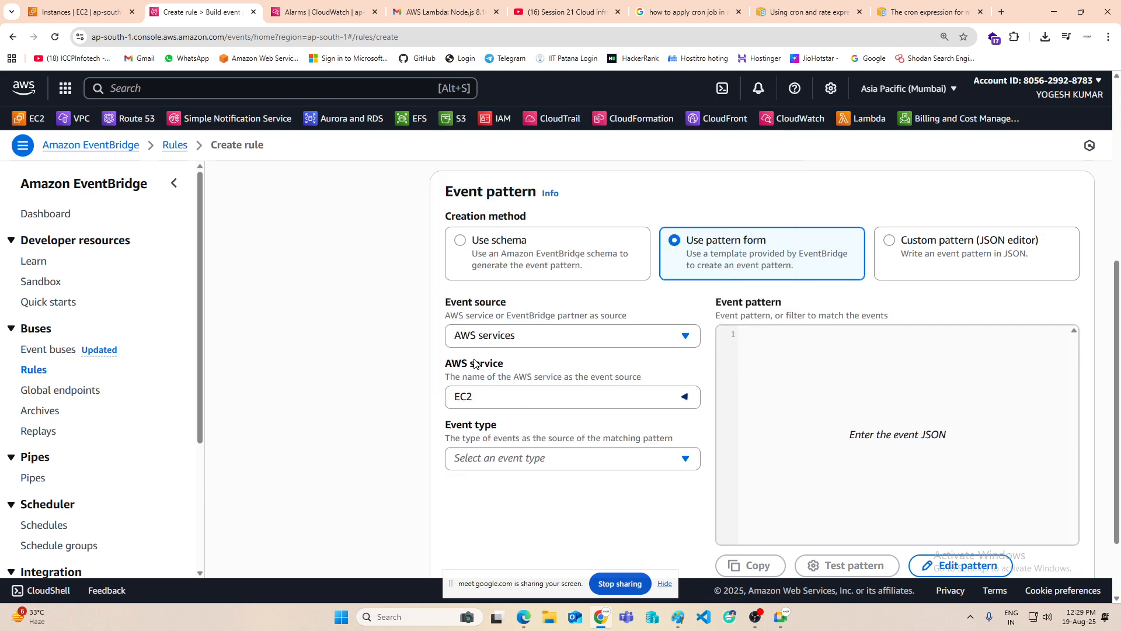
Step: Set the event type to EC2 Instance State-change Notification
{"action": "scroll", "coordinate": [391, 342], "scroll_direction": "down", "scroll_amount": 2}
{"action": "left_click", "coordinate": [528, 367]}
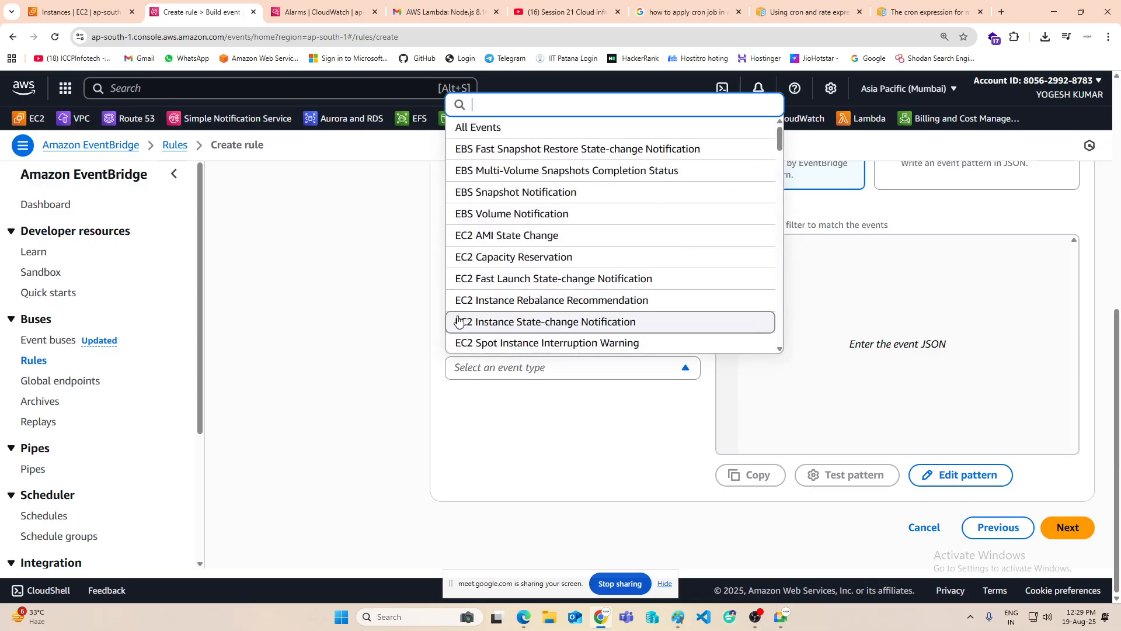
{"action": "left_click", "coordinate": [553, 325]}
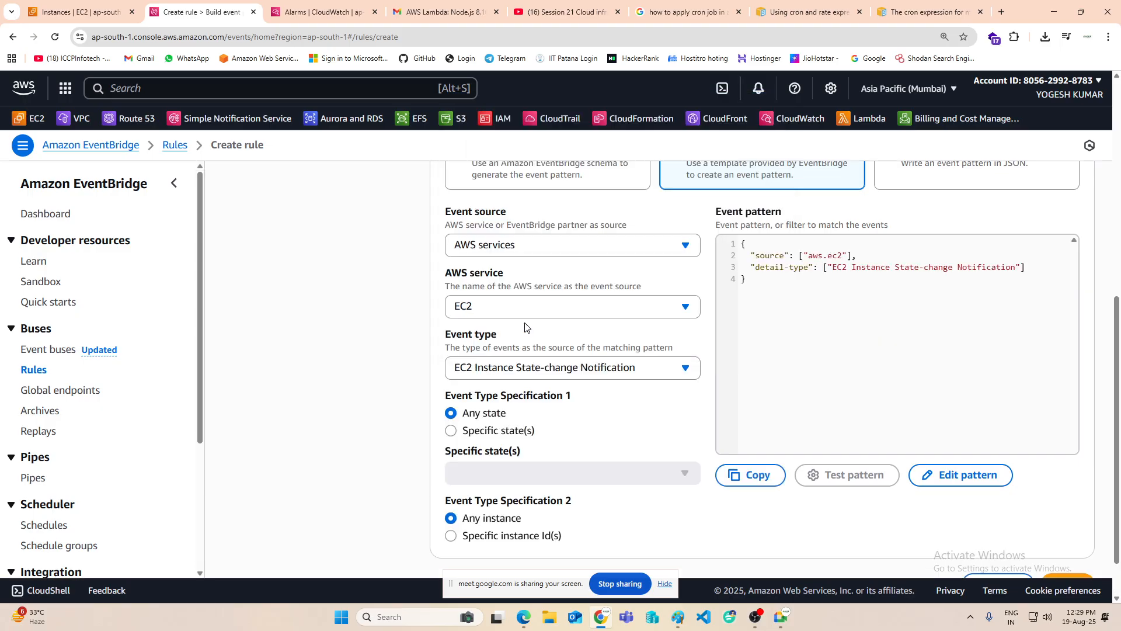
Step: Restrict the event pattern to specific states and select terminated, stopped and running, leaving stopping unselected
{"action": "scroll", "coordinate": [610, 327], "scroll_direction": "down", "scroll_amount": 1}
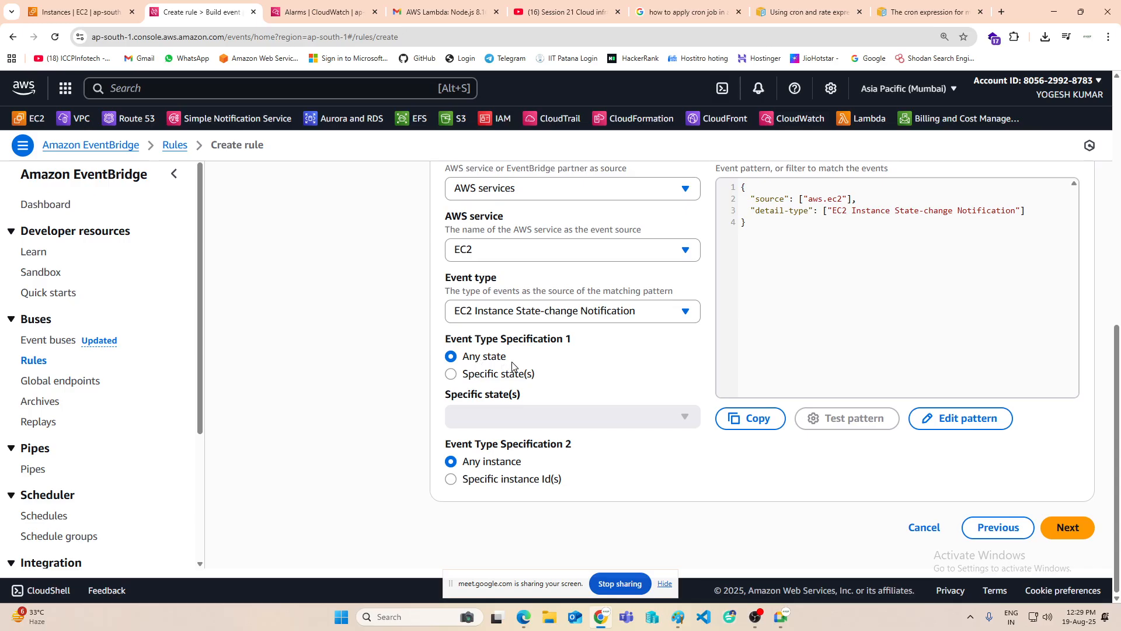
{"action": "left_click", "coordinate": [469, 376]}
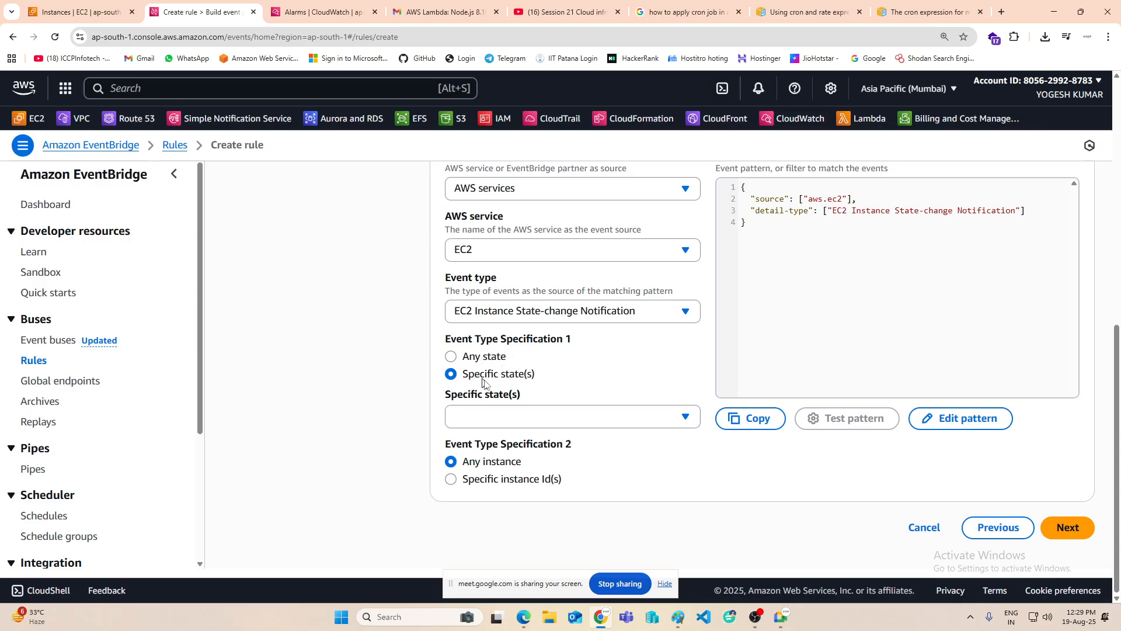
{"action": "left_click", "coordinate": [553, 418]}
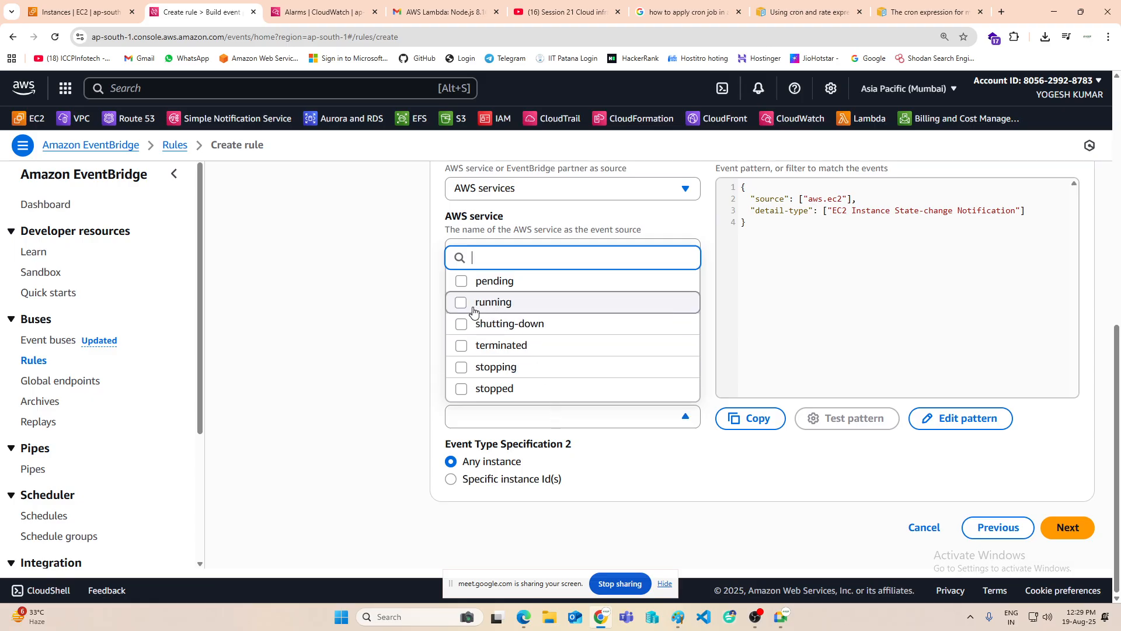
{"action": "left_click", "coordinate": [460, 348]}
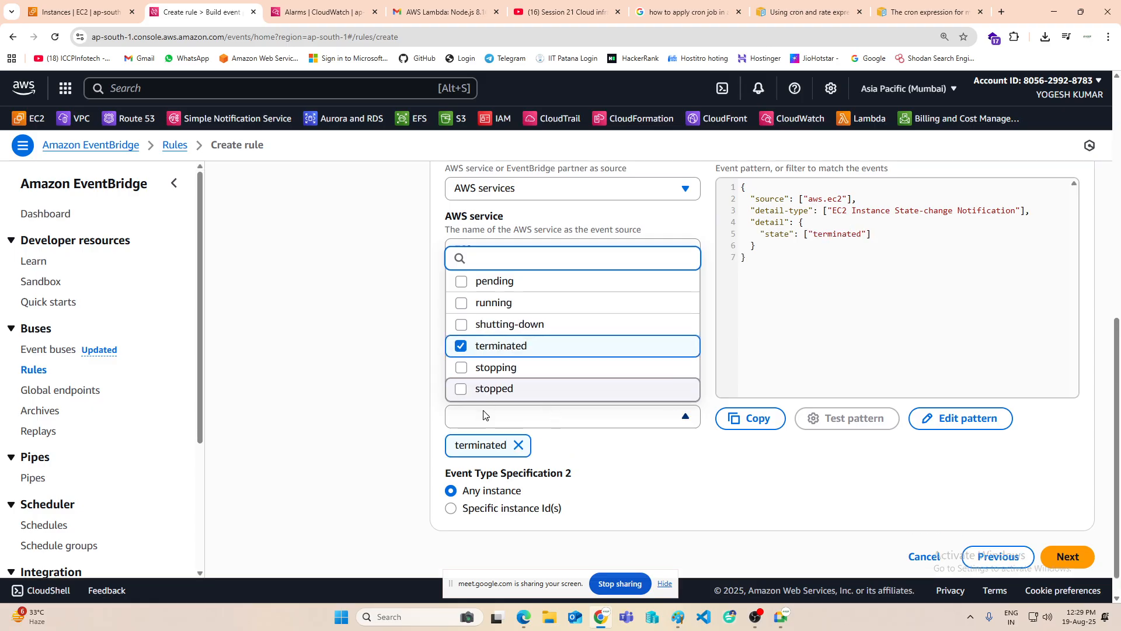
{"action": "left_click", "coordinate": [464, 372]}
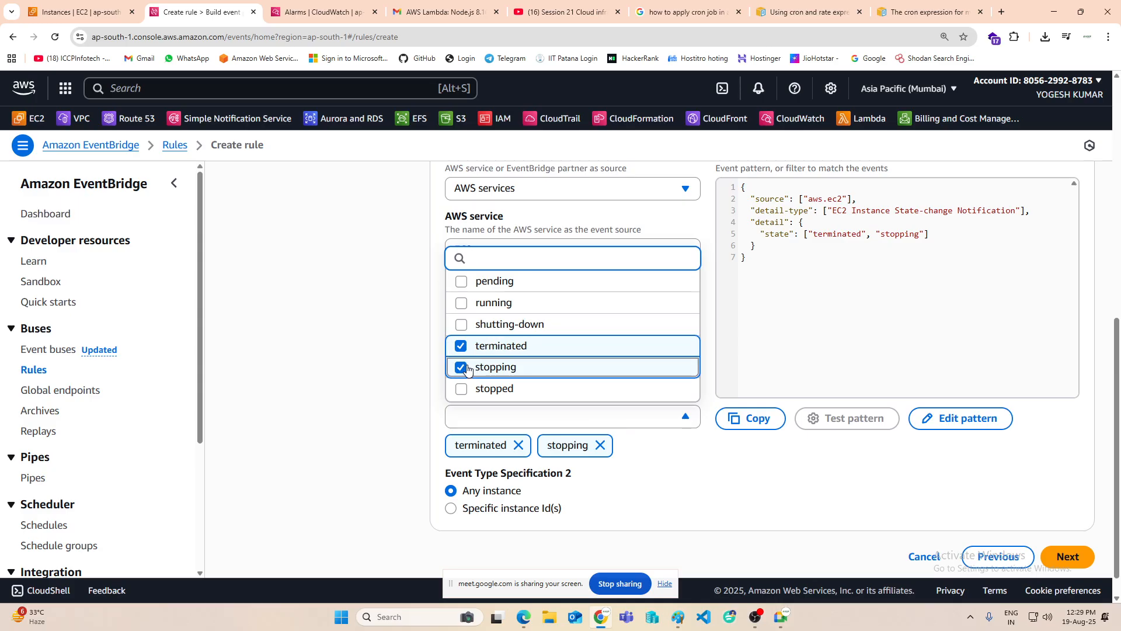
{"action": "left_click", "coordinate": [460, 367]}
{"action": "left_click", "coordinate": [463, 390]}
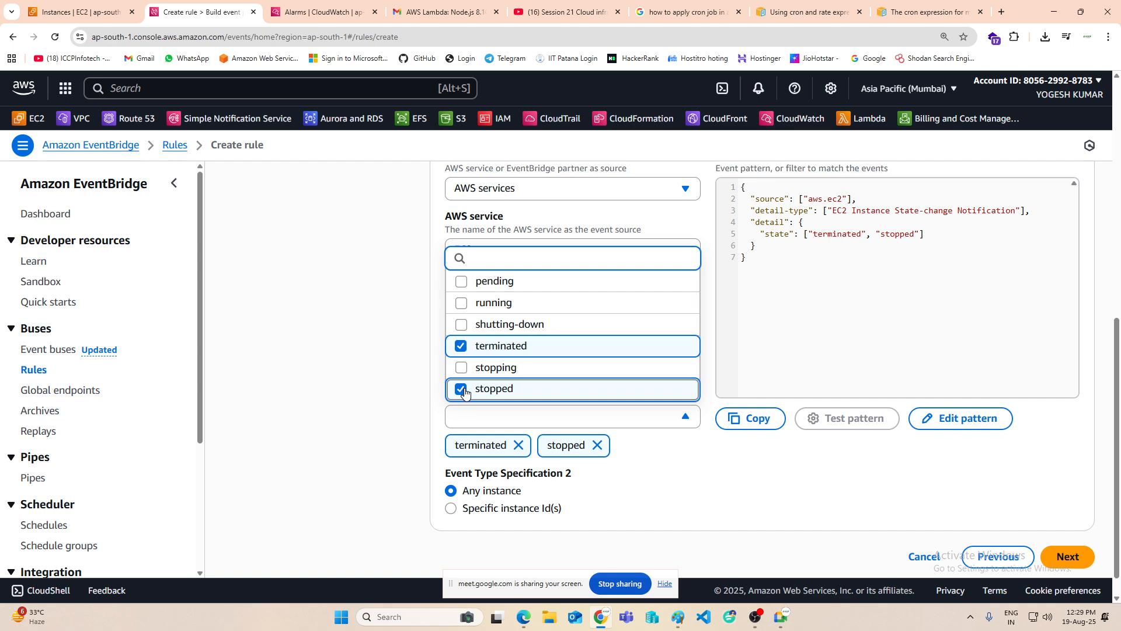
{"action": "left_click", "coordinate": [462, 303]}
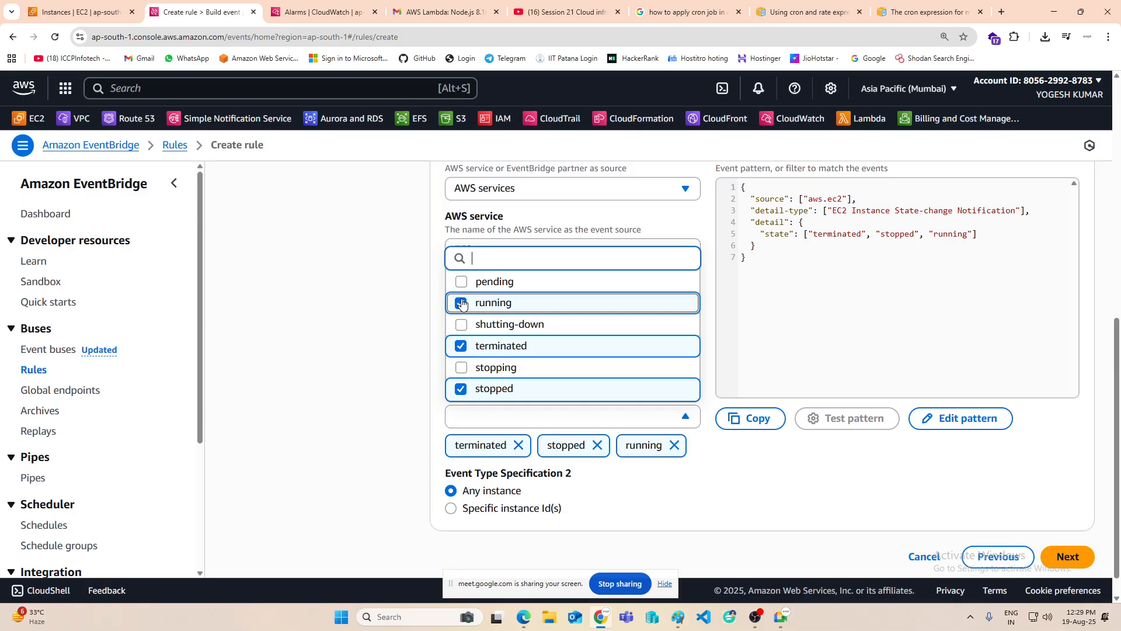
Step: Accept the event pattern and set the rule's target type to an SNS topic as the AWS service
{"action": "left_click", "coordinate": [1069, 556]}
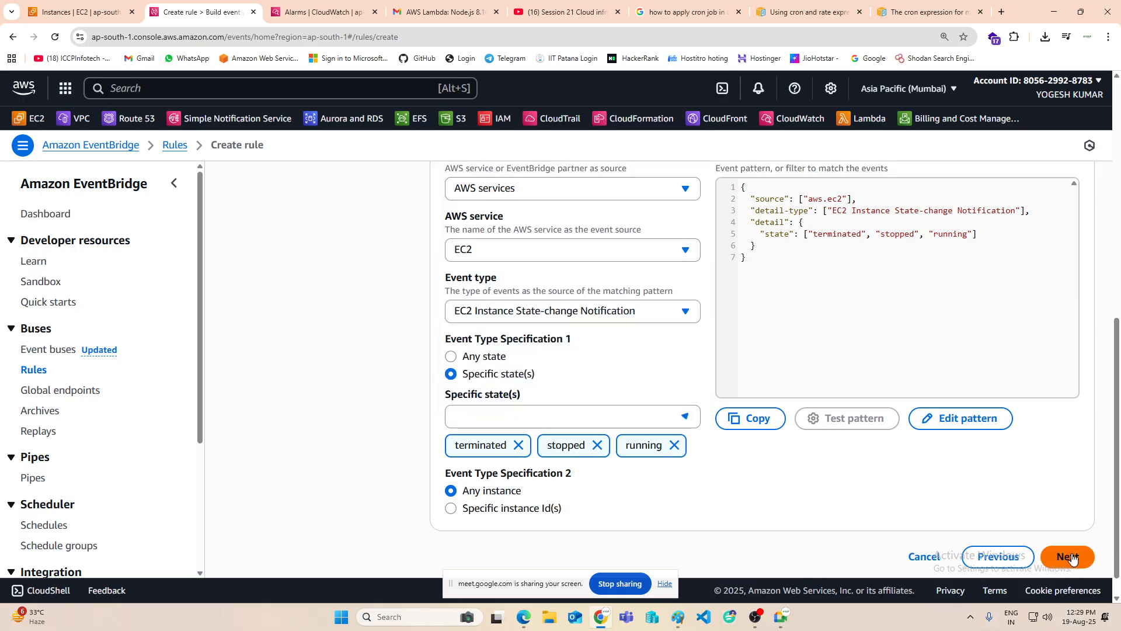
{"action": "scroll", "coordinate": [543, 391], "scroll_direction": "down", "scroll_amount": 1}
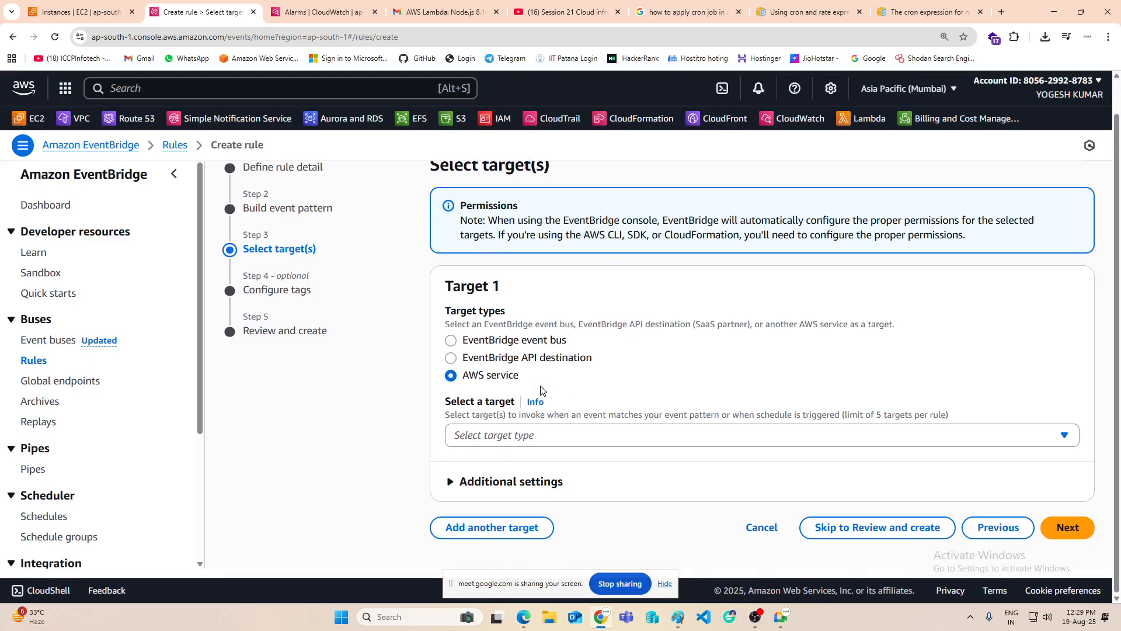
{"action": "left_click", "coordinate": [552, 435]}
{"action": "scroll", "coordinate": [534, 297], "scroll_direction": "down", "scroll_amount": 2}
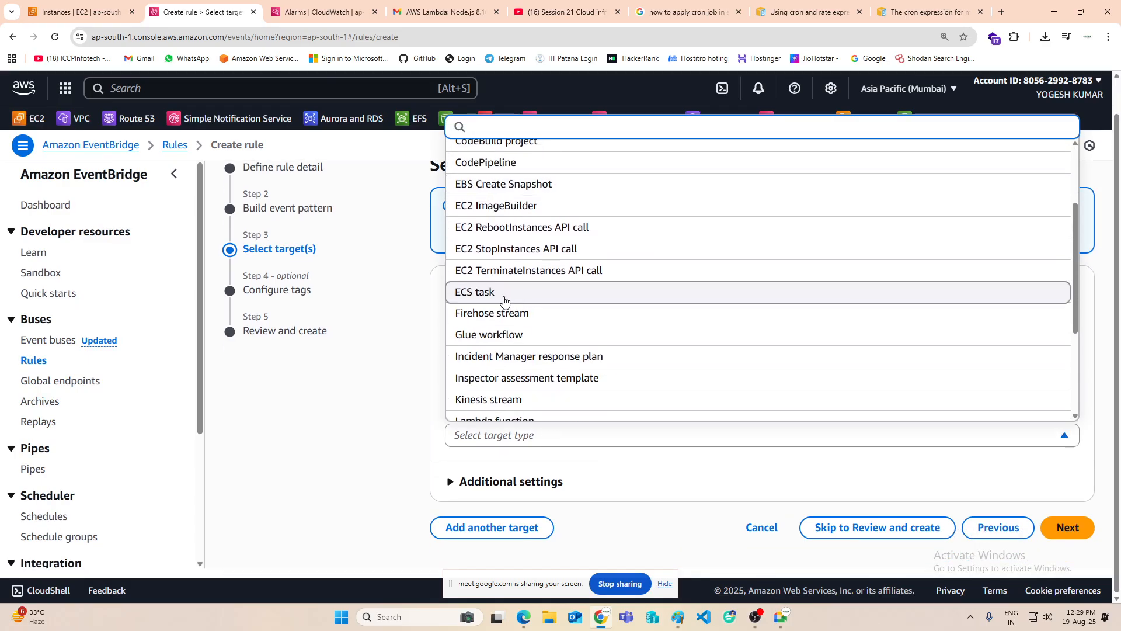
{"action": "scroll", "coordinate": [529, 297], "scroll_direction": "down", "scroll_amount": 2}
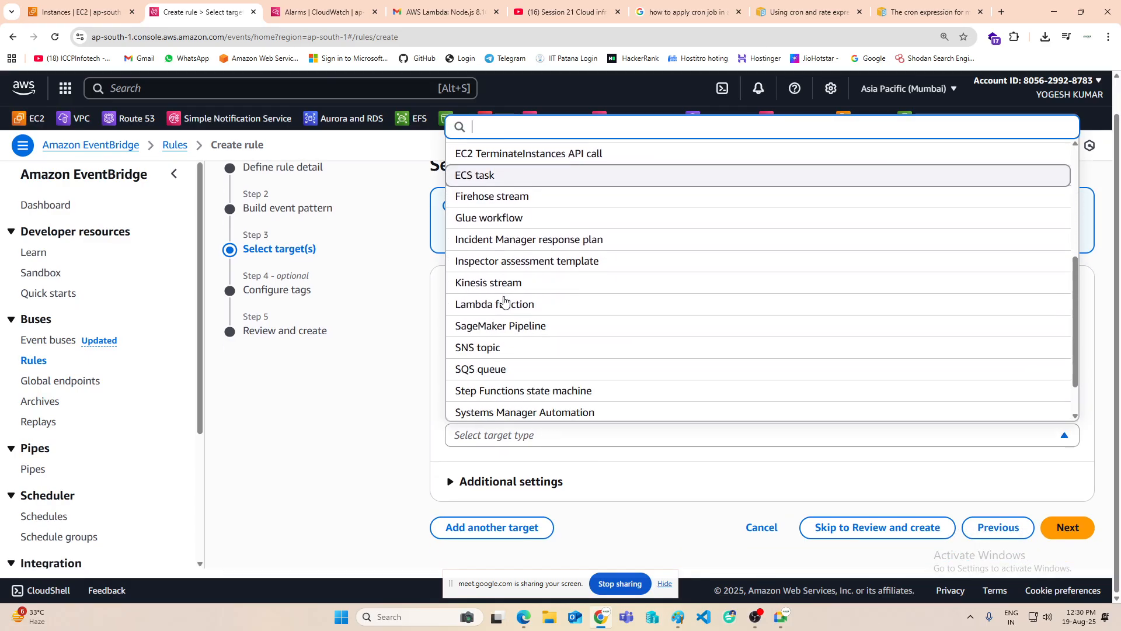
{"action": "left_click", "coordinate": [485, 349]}
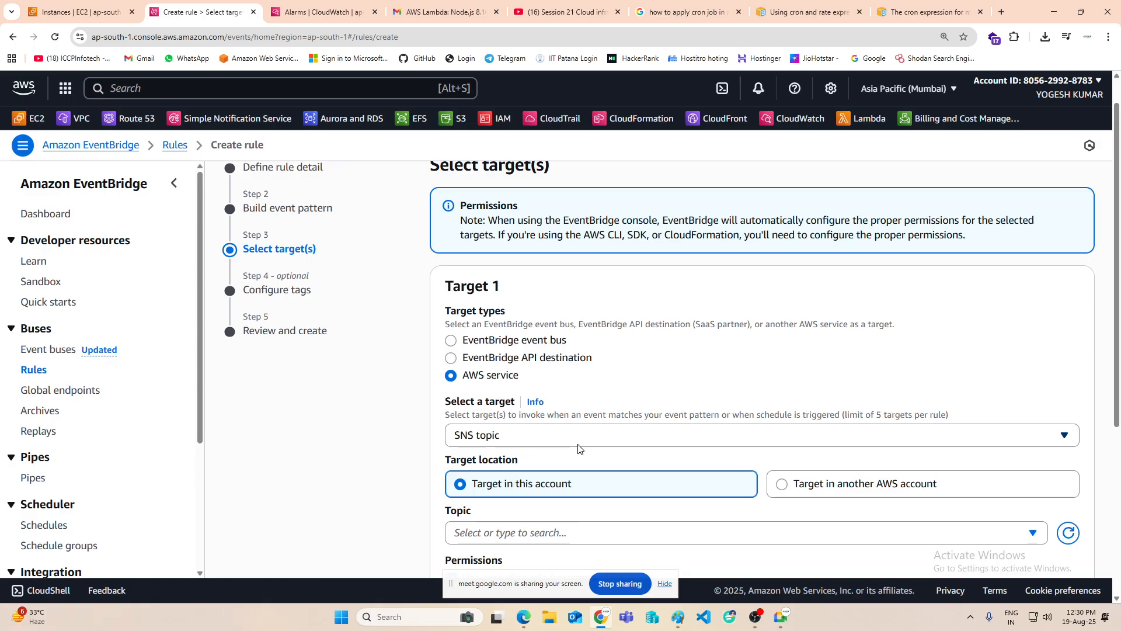
Step: Choose vm1-alart as the target's SNS topic in this account, keeping the option to create a new execution role
{"action": "scroll", "coordinate": [580, 448], "scroll_direction": "down", "scroll_amount": 2}
{"action": "scroll", "coordinate": [580, 448], "scroll_direction": "down", "scroll_amount": 1}
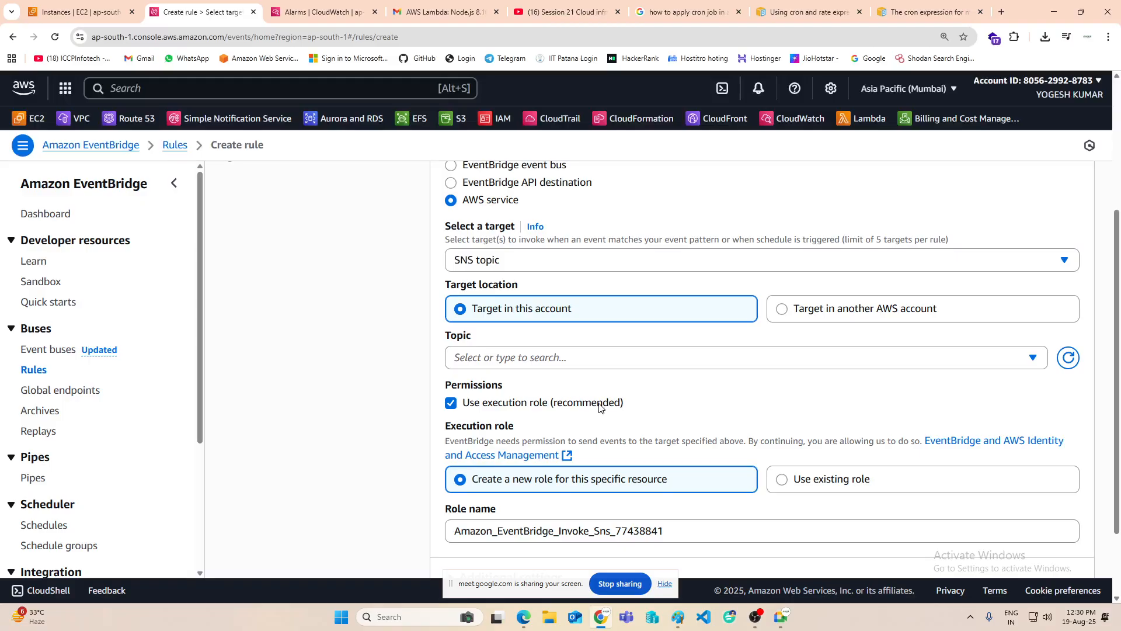
{"action": "left_click", "coordinate": [619, 355]}
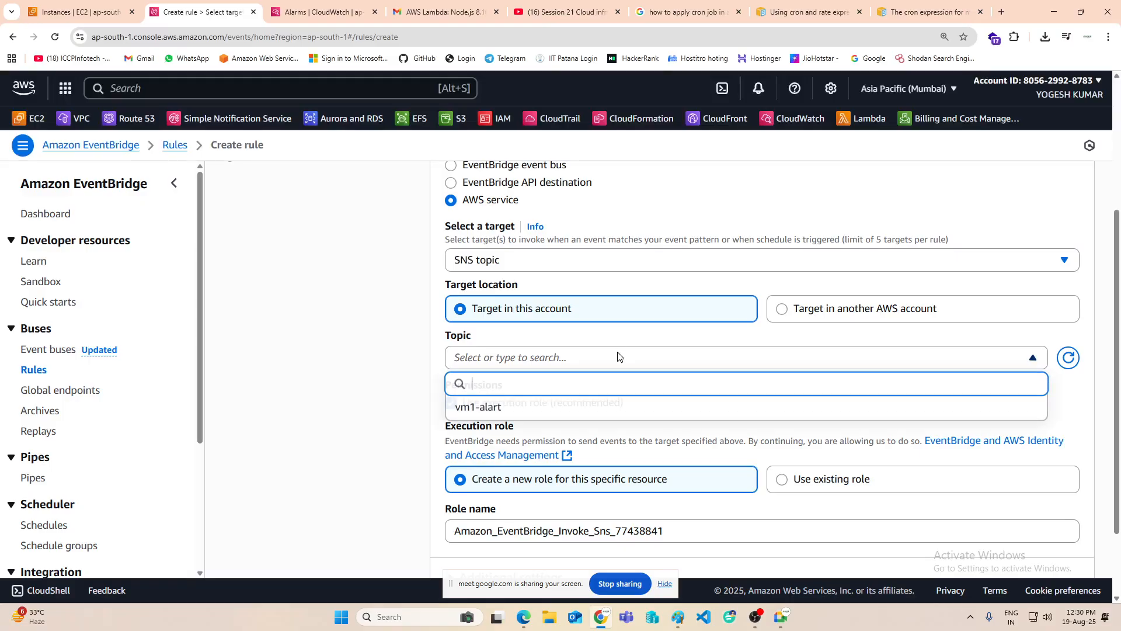
{"action": "left_click", "coordinate": [524, 407]}
{"action": "scroll", "coordinate": [529, 407], "scroll_direction": "down", "scroll_amount": 2}
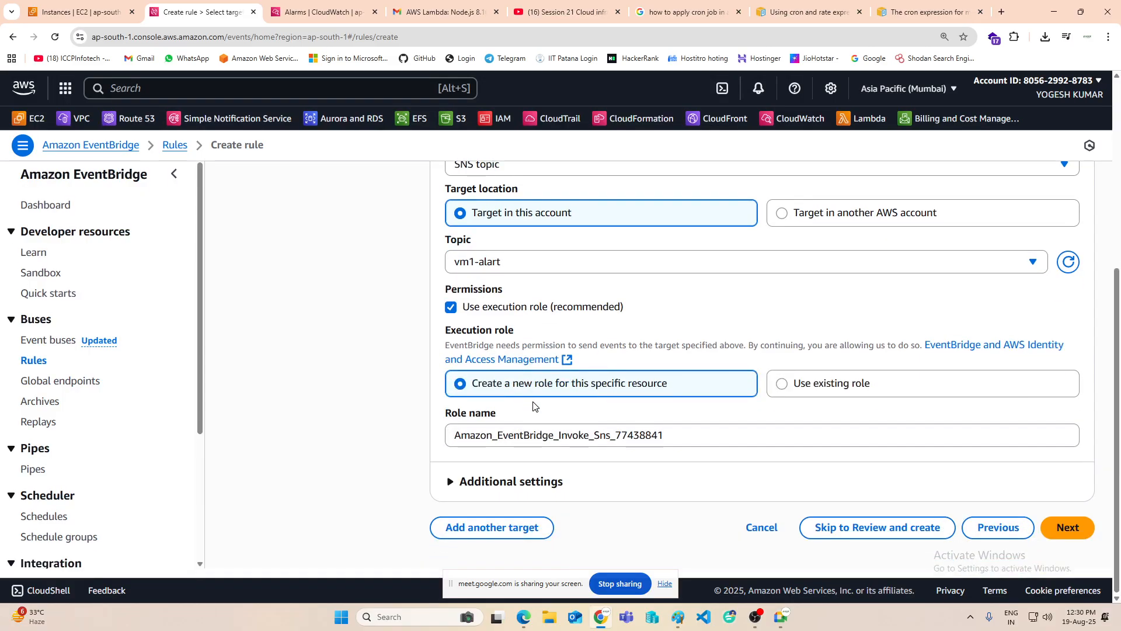
Step: Continue without adding tags, review the rule's event pattern and target, and create the rule
{"action": "left_click", "coordinate": [1064, 528]}
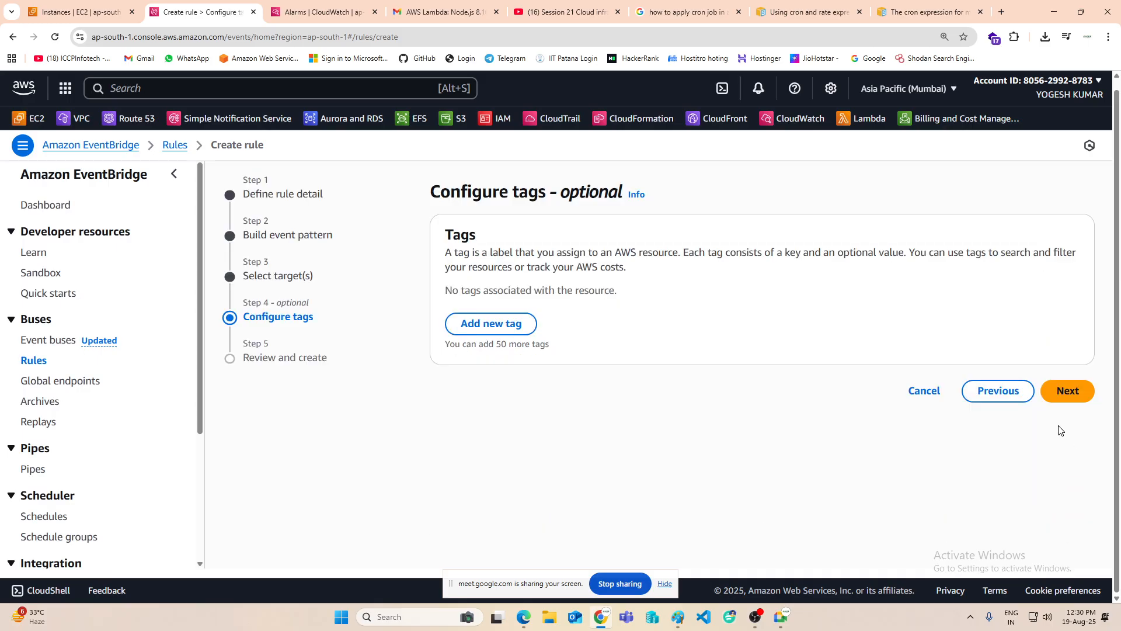
{"action": "left_click", "coordinate": [1068, 391]}
{"action": "scroll", "coordinate": [987, 418], "scroll_direction": "down", "scroll_amount": 3}
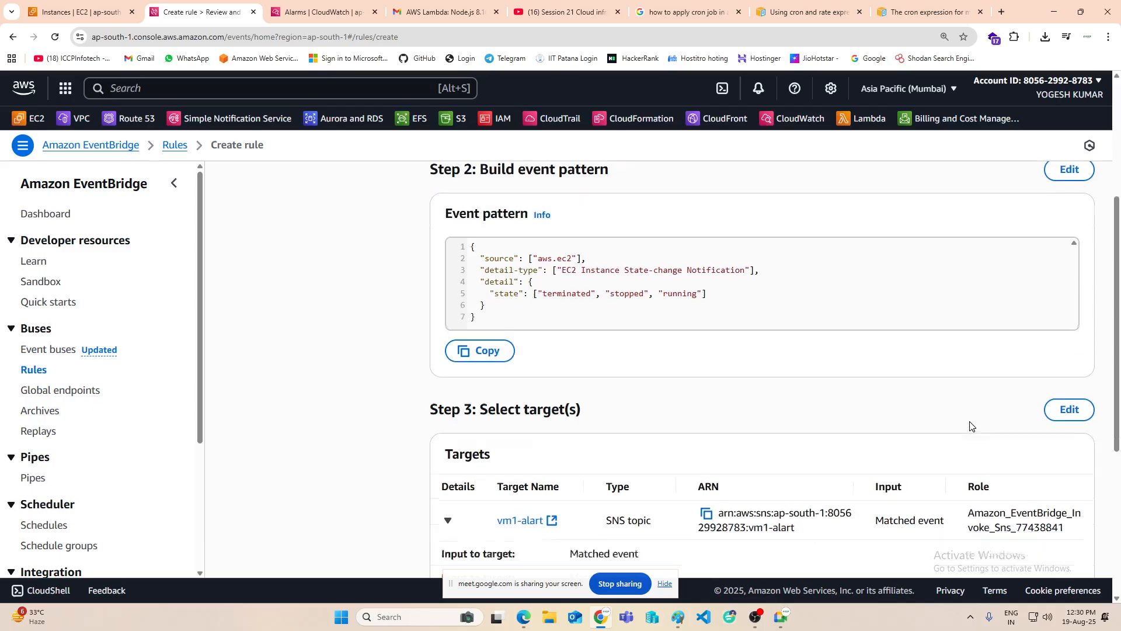
{"action": "scroll", "coordinate": [971, 425], "scroll_direction": "down", "scroll_amount": 5}
{"action": "left_click", "coordinate": [1056, 530]}
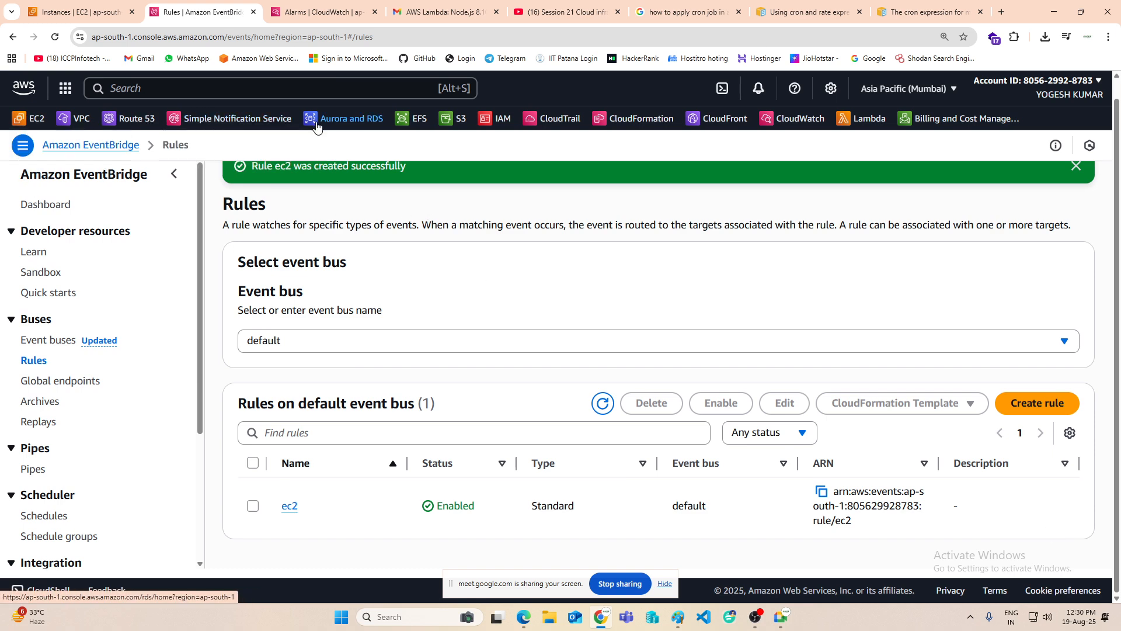
Step: Open Simple Notification Service in a separate browser tab and show its subscriptions
{"action": "right_click", "coordinate": [242, 122]}
{"action": "left_click", "coordinate": [286, 140]}
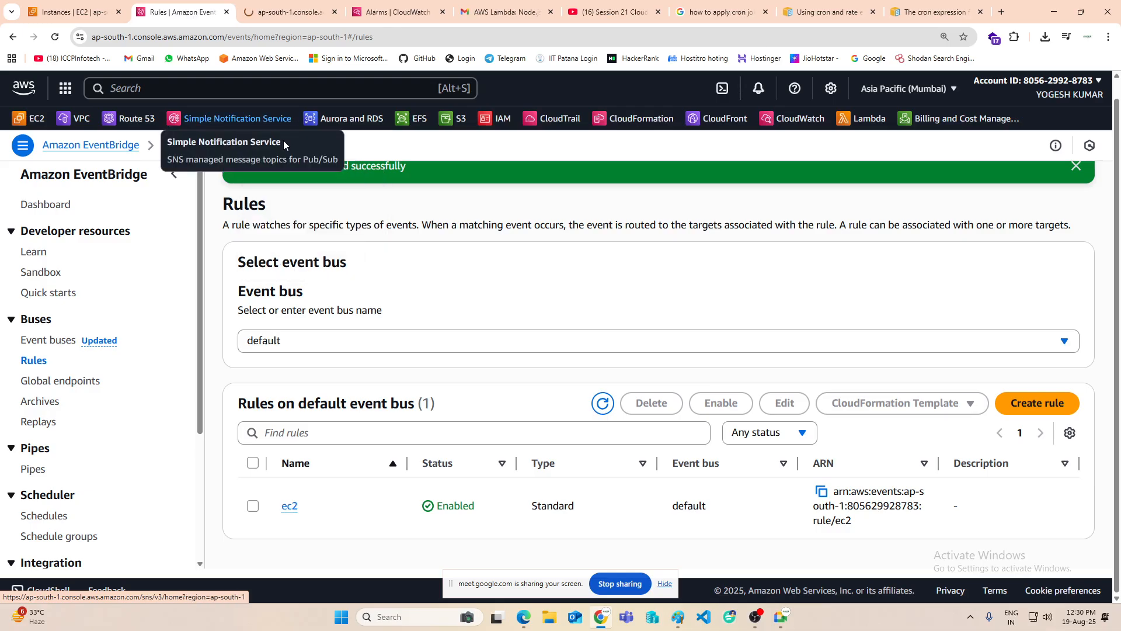
{"action": "left_click", "coordinate": [287, 12]}
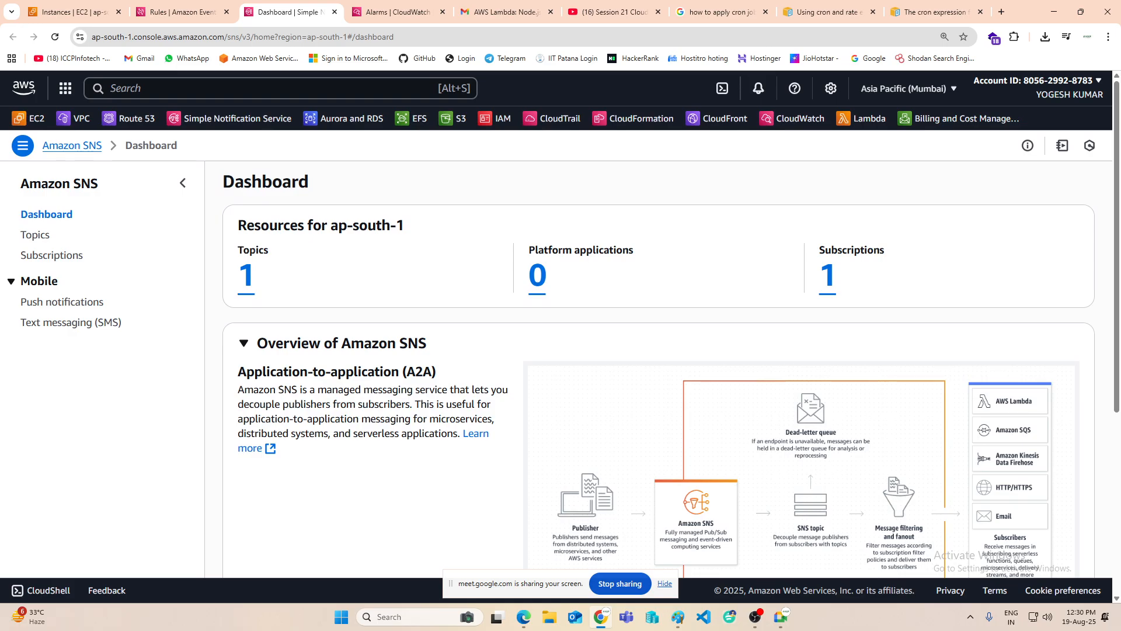
{"action": "left_click", "coordinate": [53, 255]}
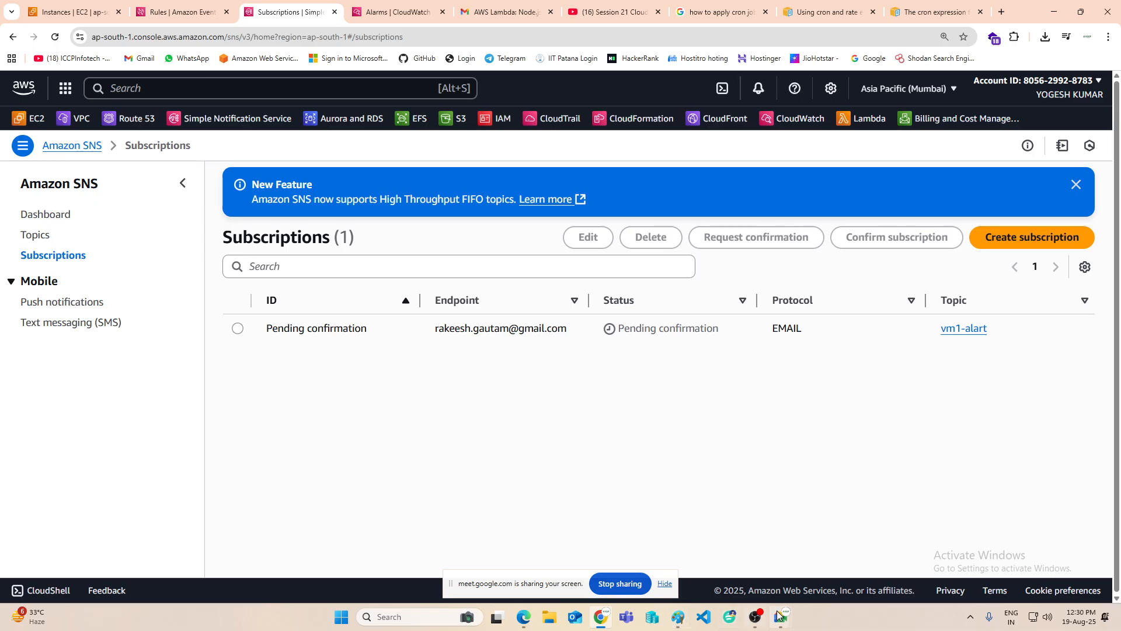
{"action": "mouse_move", "coordinate": [602, 624]}
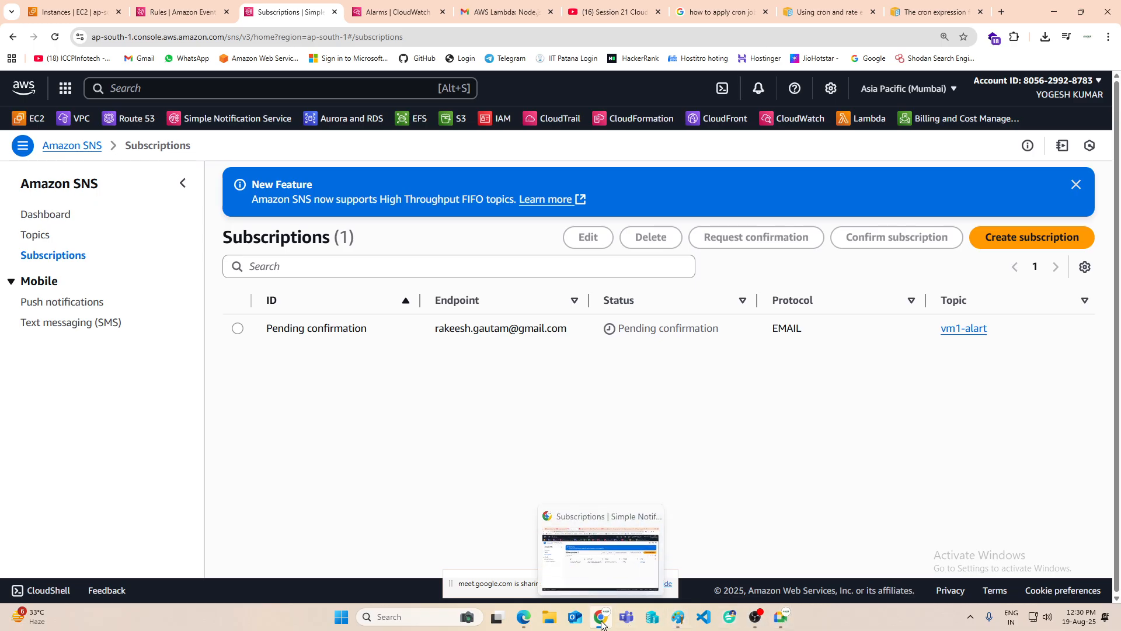
{"action": "left_click", "coordinate": [602, 624]}
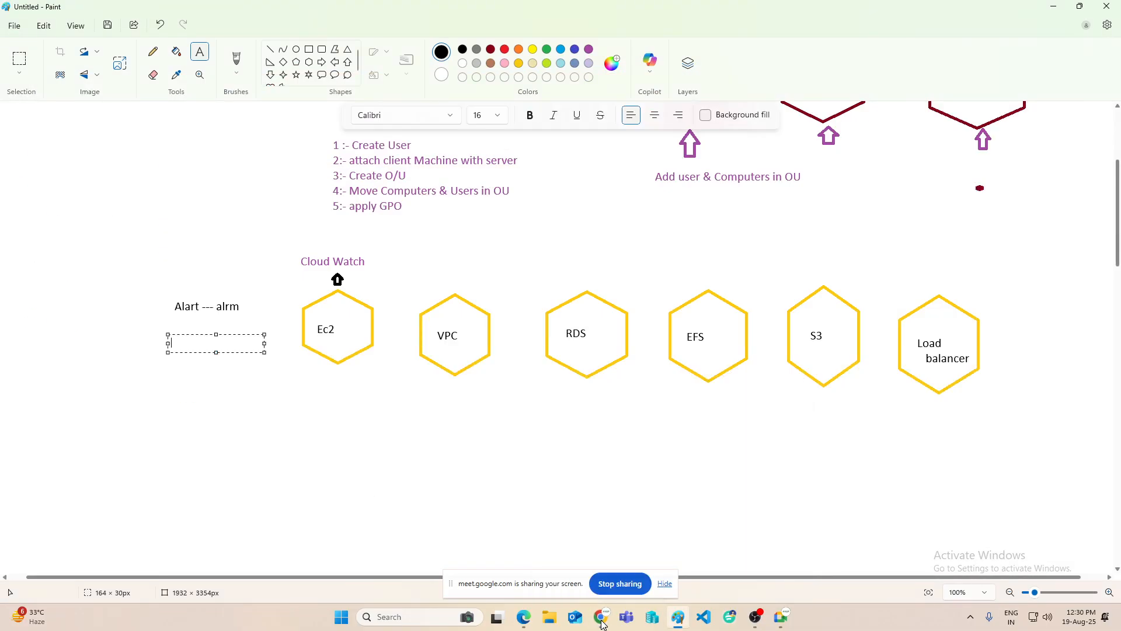
{"action": "left_click", "coordinate": [602, 623]}
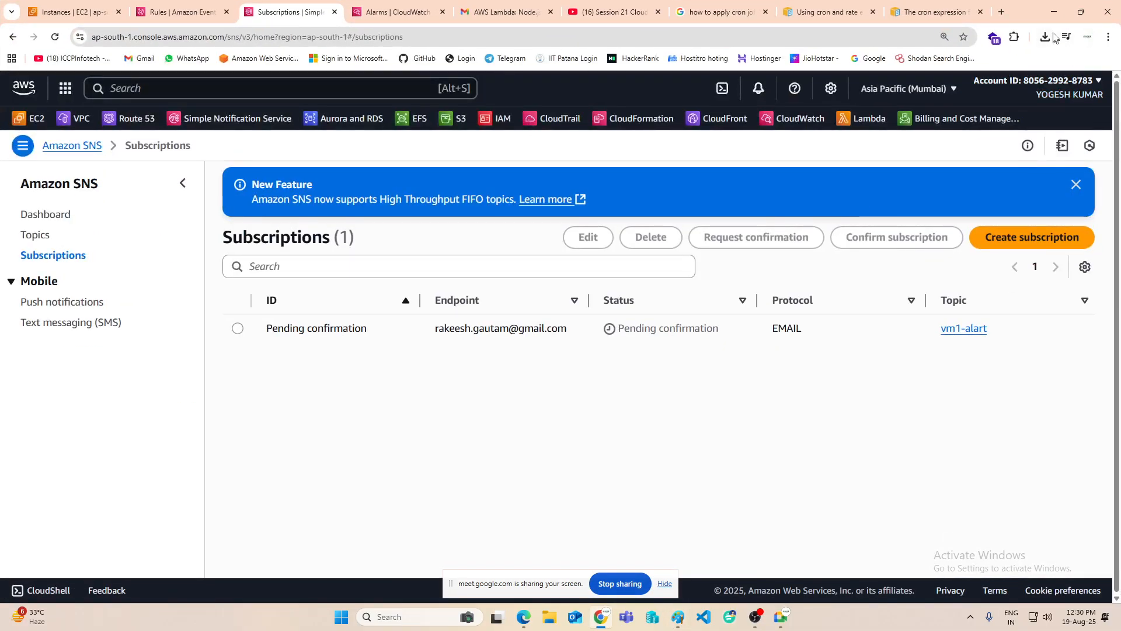
{"action": "left_click", "coordinate": [1001, 12]}
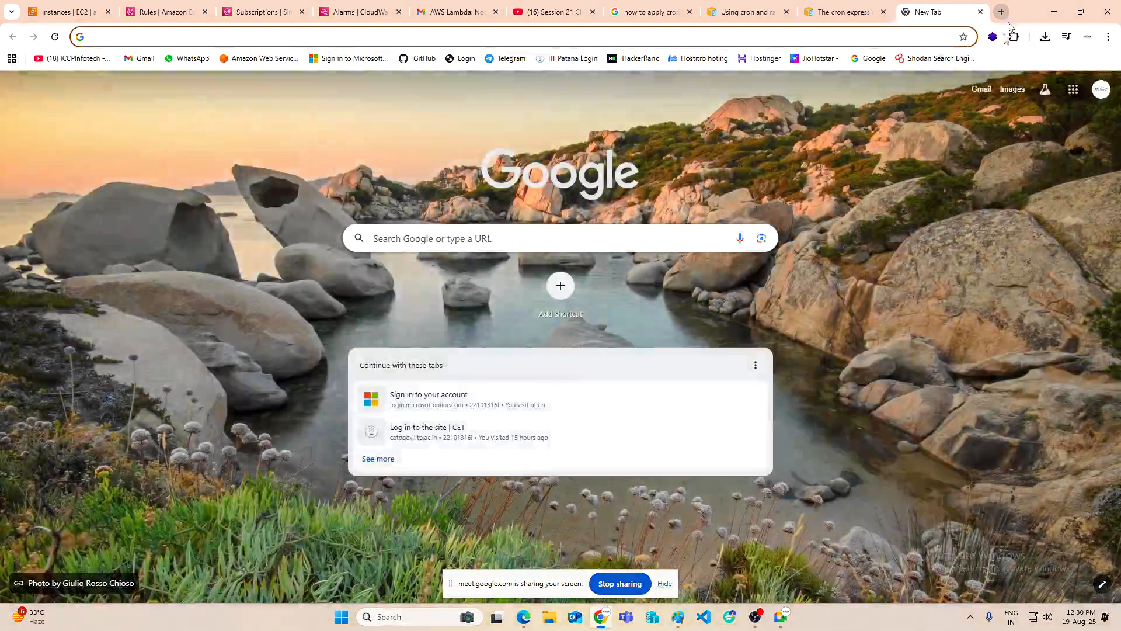
{"action": "left_click", "coordinate": [1100, 90]}
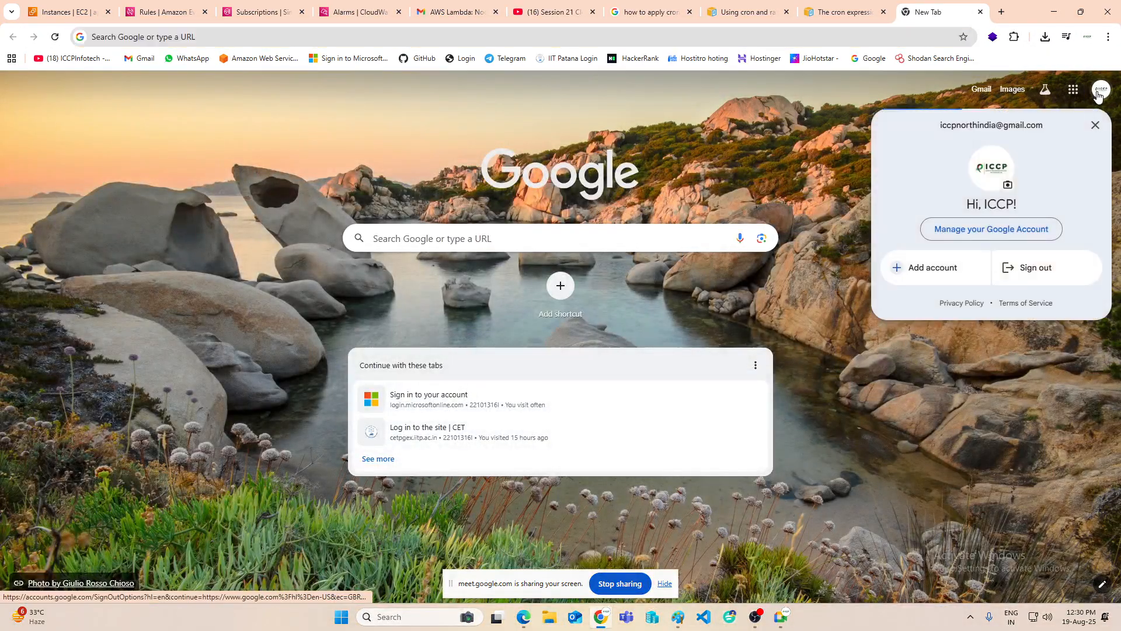
{"action": "left_click", "coordinate": [928, 272]}
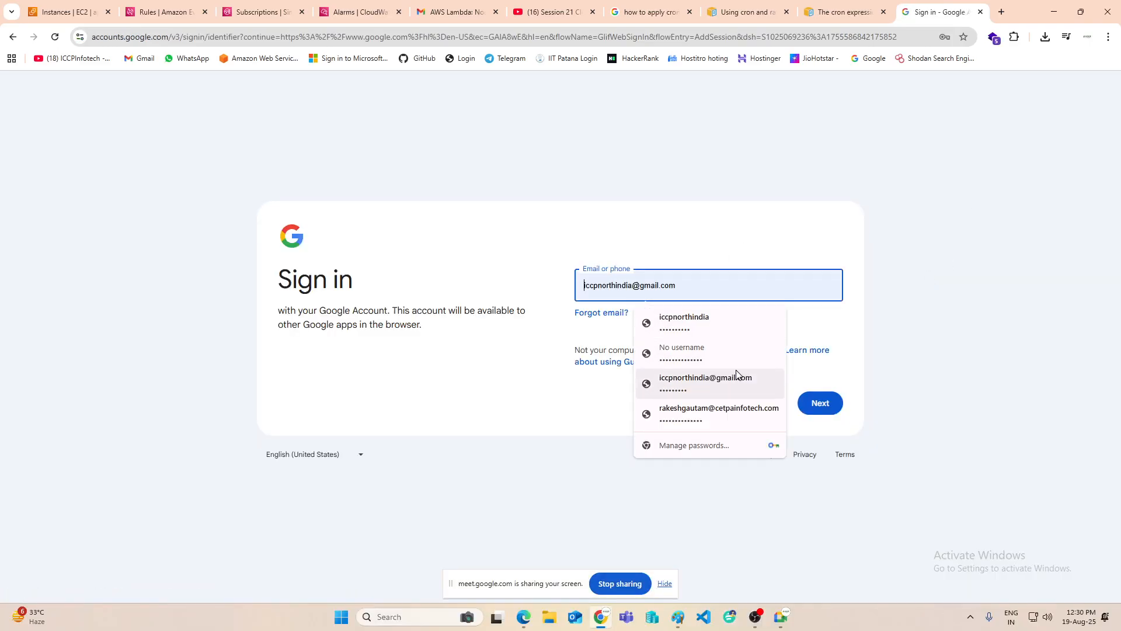
{"action": "left_click", "coordinate": [956, 255]}
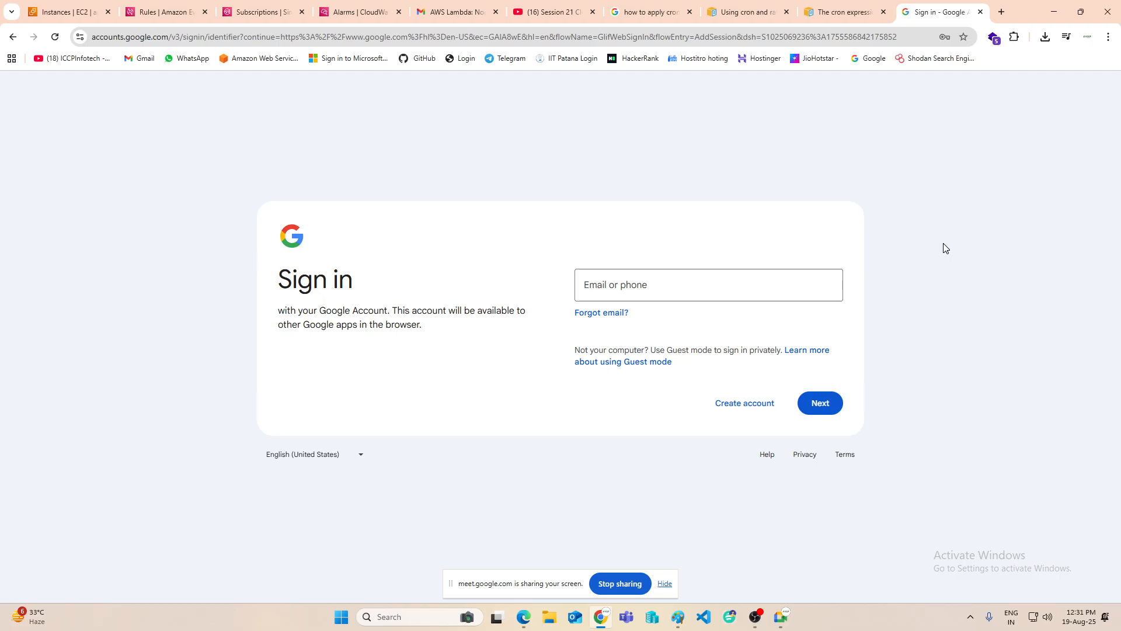
Step: Return to the SNS console and reload the subscriptions list to check the email subscription's status
{"action": "left_click", "coordinate": [251, 13]}
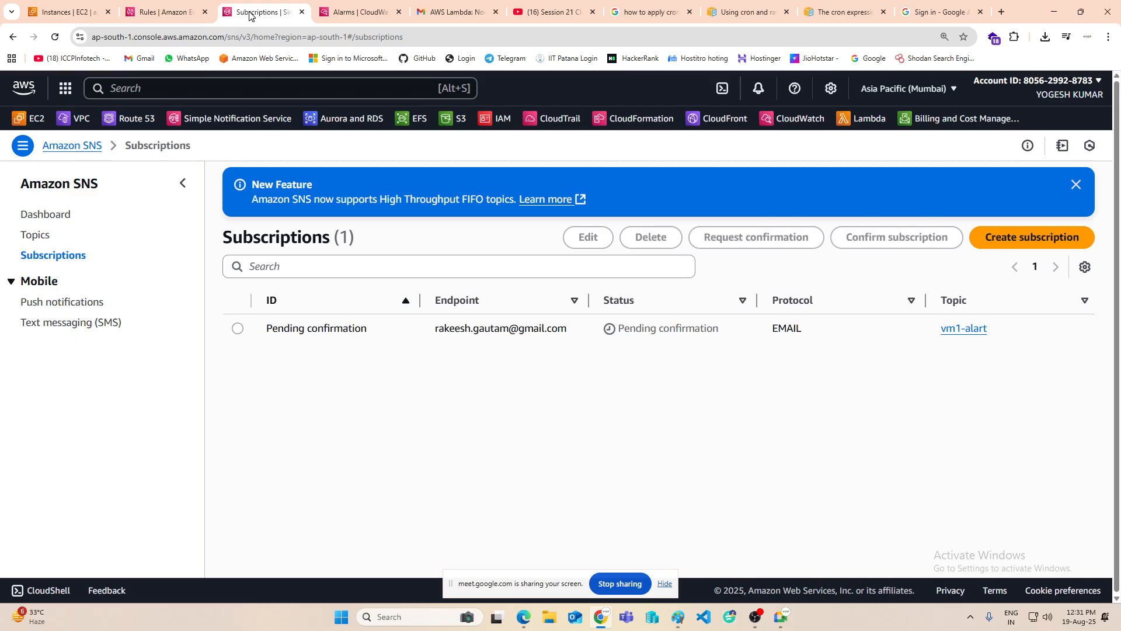
{"action": "left_click", "coordinate": [35, 239]}
{"action": "left_click", "coordinate": [45, 257]}
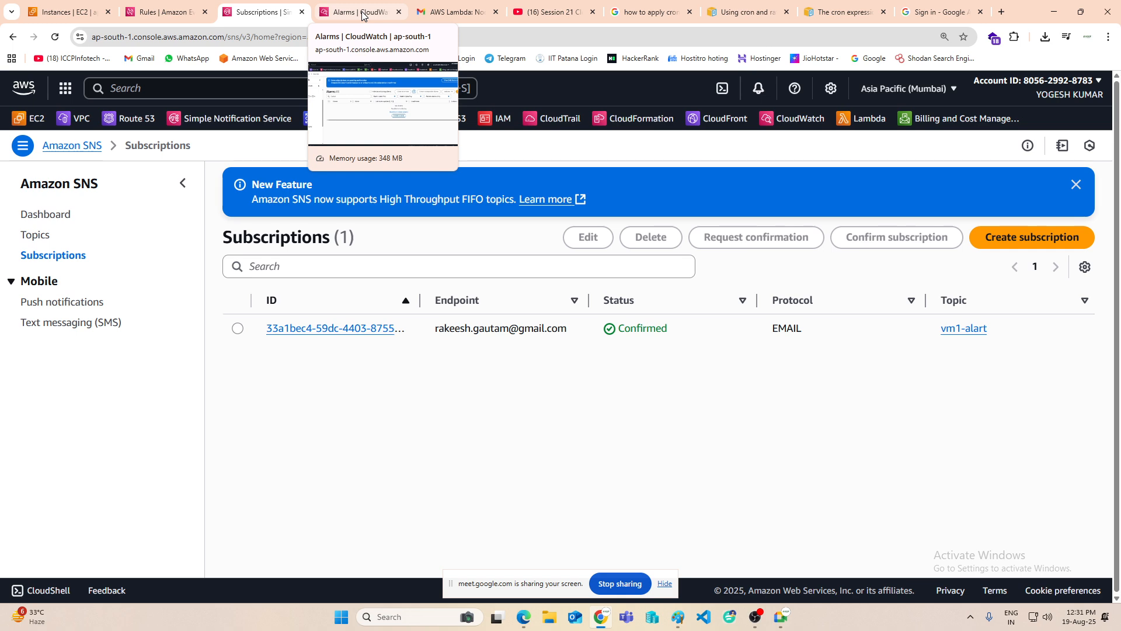
Step: Switch to the EC2 instances page, close the alarm details, and refresh the instance list
{"action": "left_click", "coordinate": [61, 12]}
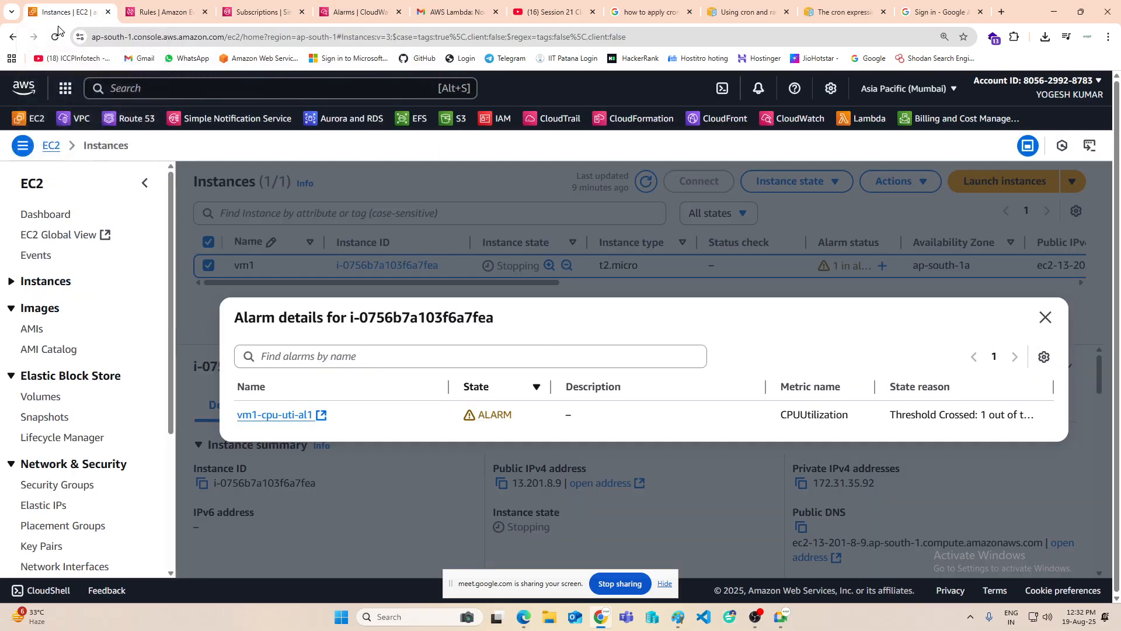
{"action": "left_click", "coordinate": [1046, 317]}
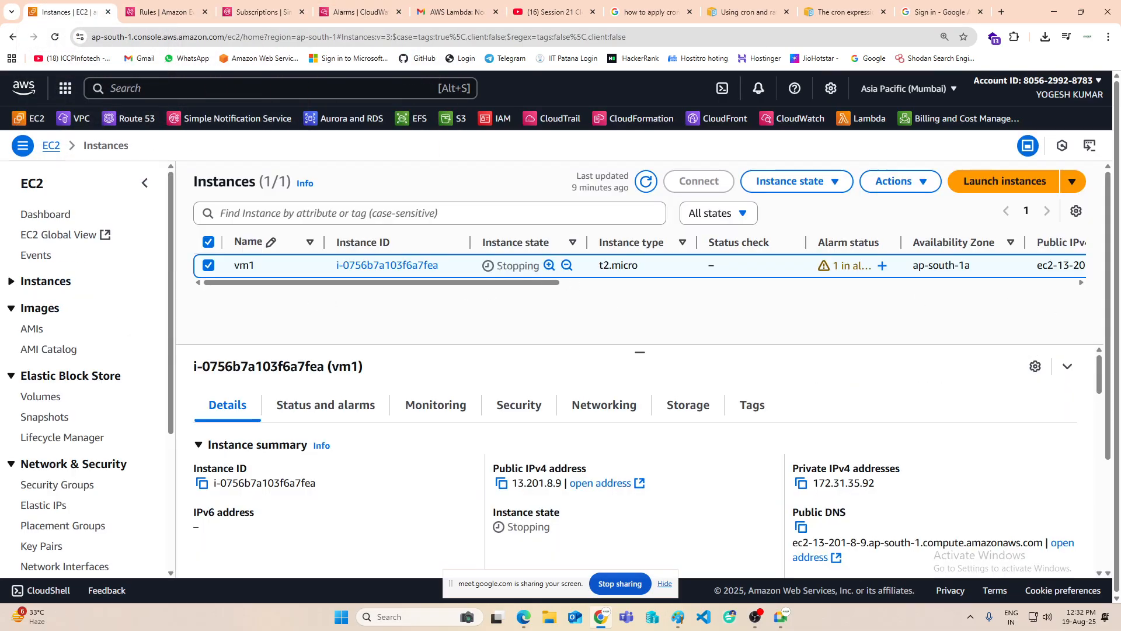
{"action": "left_click", "coordinate": [646, 181]}
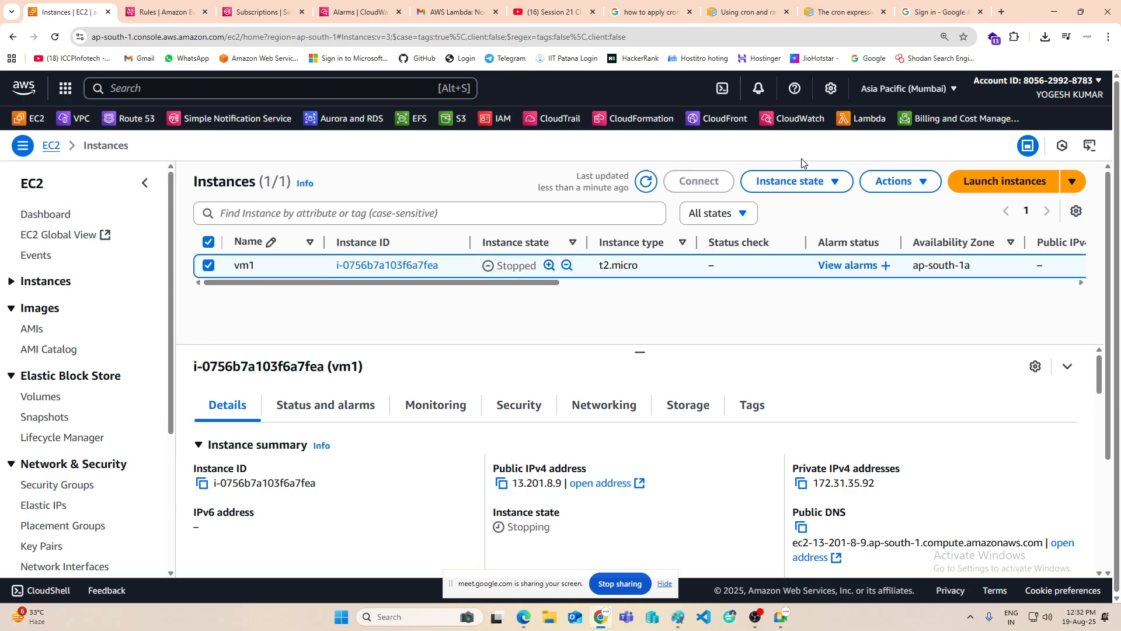
Step: Start the stopped vm1 instance
{"action": "left_click", "coordinate": [906, 183]}
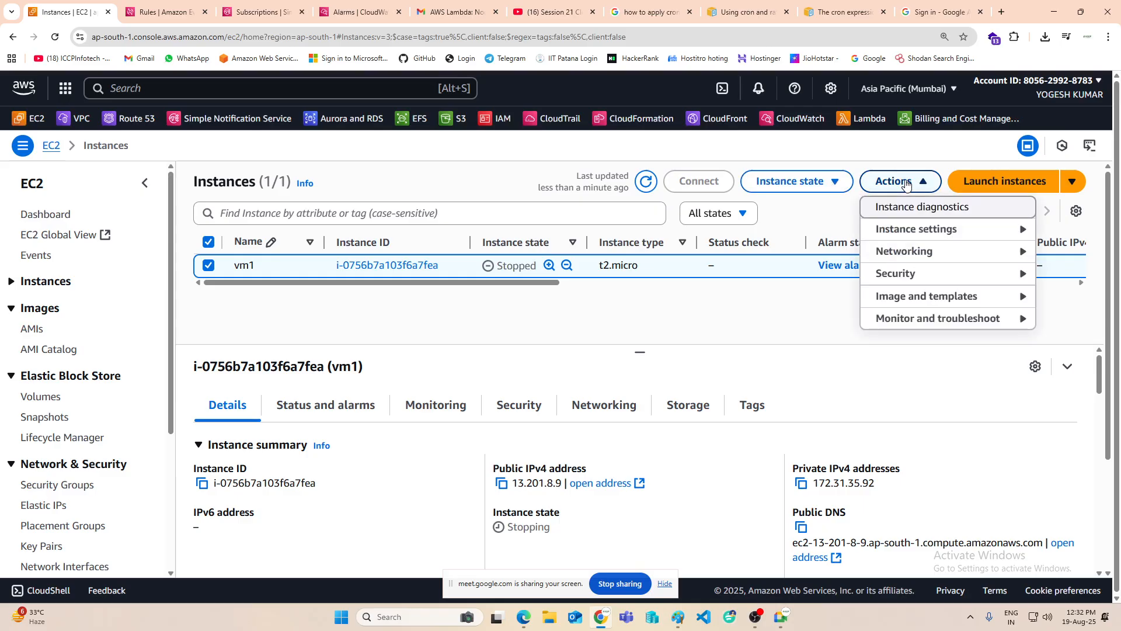
{"action": "left_click", "coordinate": [800, 186]}
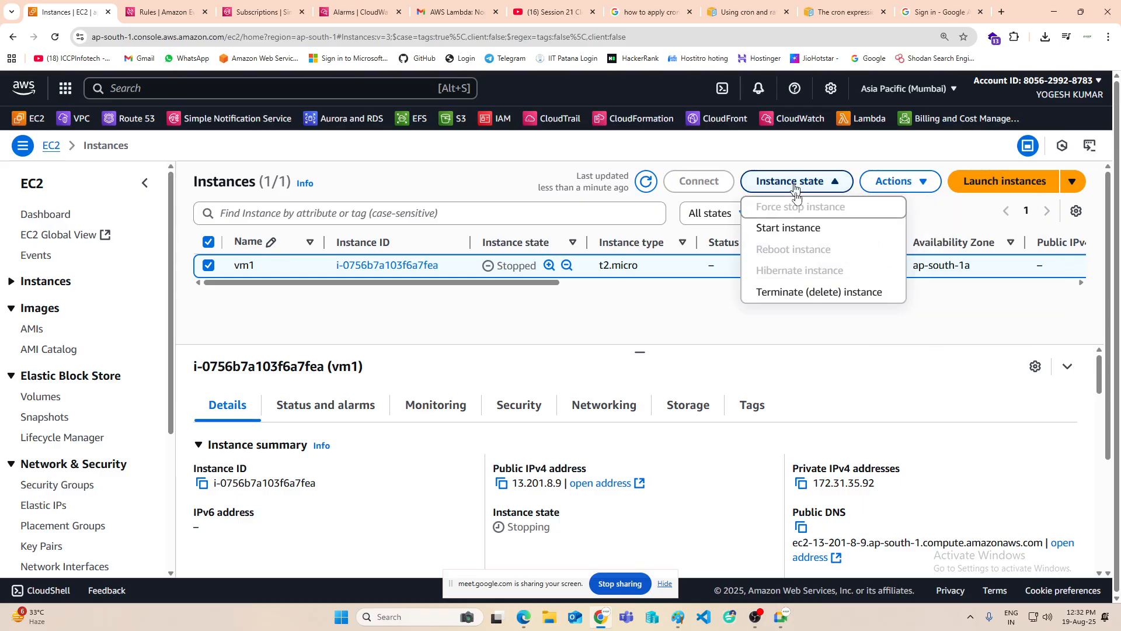
{"action": "left_click", "coordinate": [791, 234]}
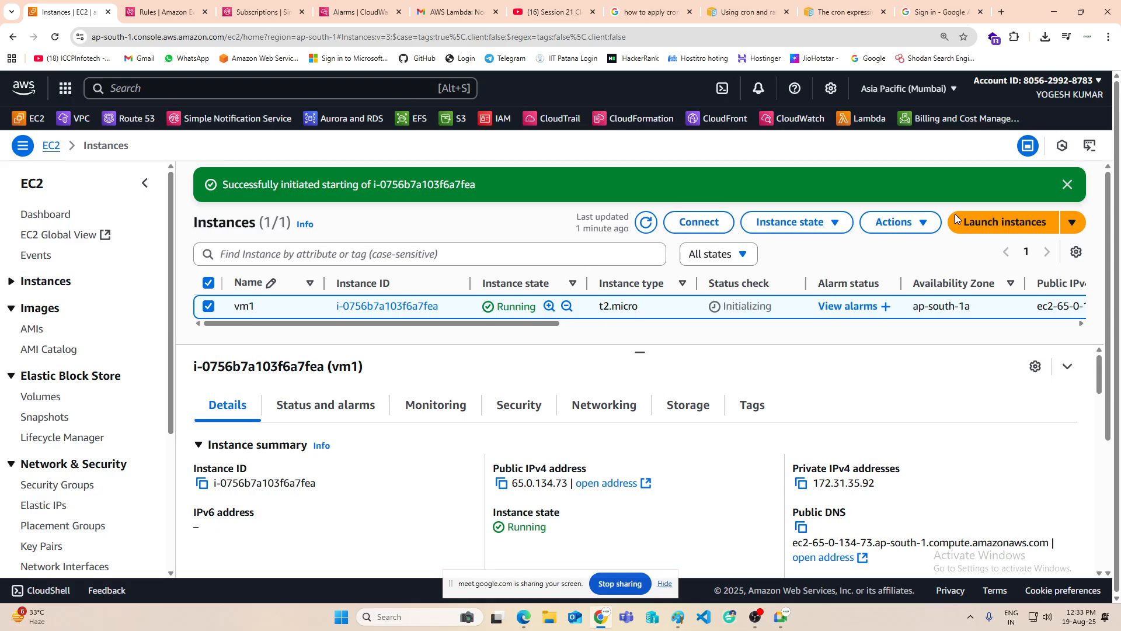
Step: Terminate the vm1 instance and confirm its deletion without skipping the OS shutdown
{"action": "left_click", "coordinate": [832, 233]}
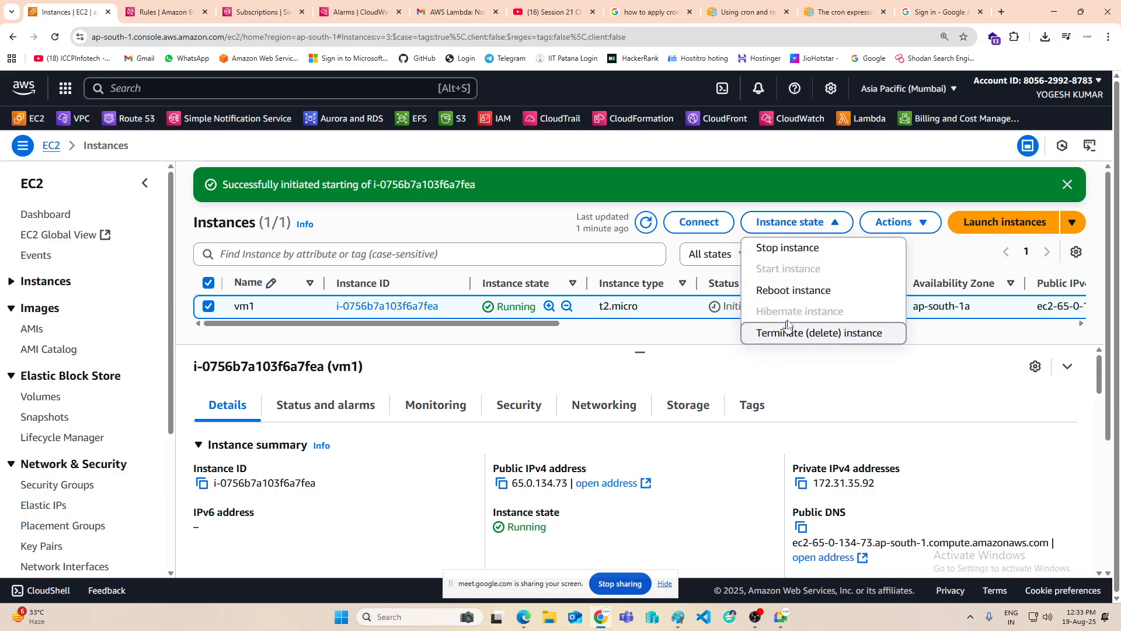
{"action": "left_click", "coordinate": [787, 334]}
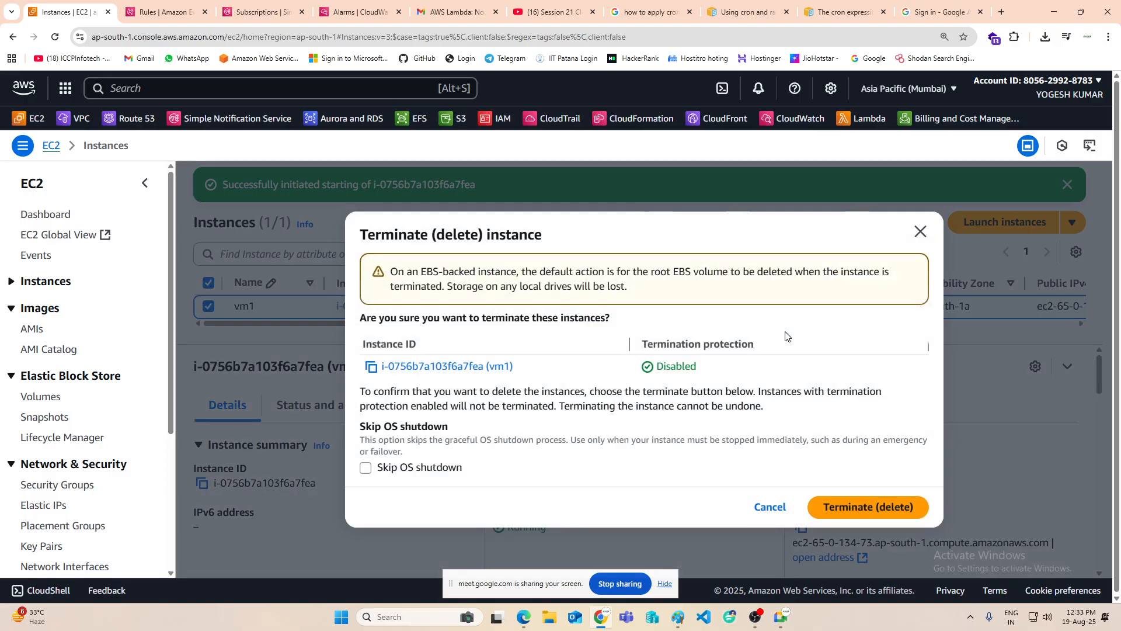
{"action": "left_click", "coordinate": [883, 511]}
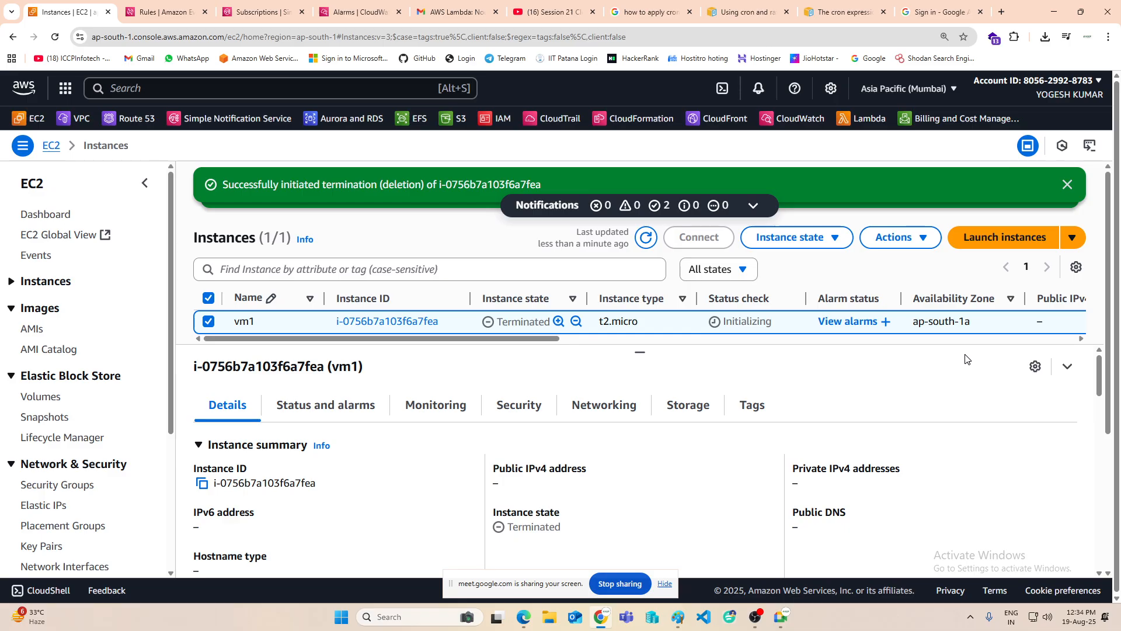
Step: Switch to Gmail and open the inbox to check for new notification emails
{"action": "right_click", "coordinate": [966, 358]}
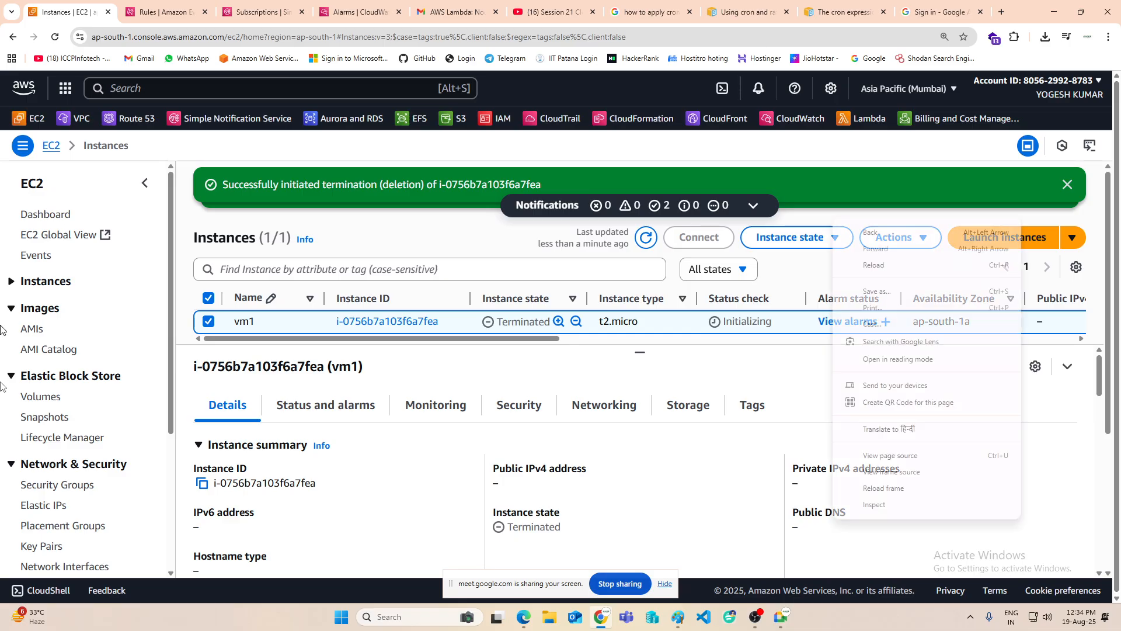
{"action": "left_click", "coordinate": [463, 13]}
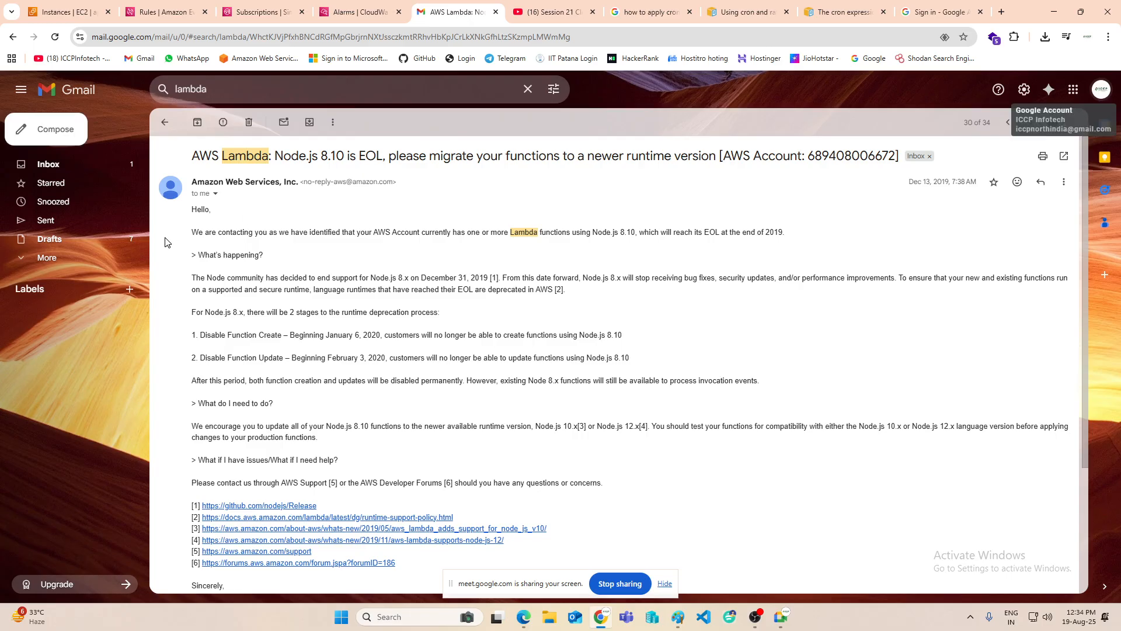
{"action": "left_click", "coordinate": [37, 165]}
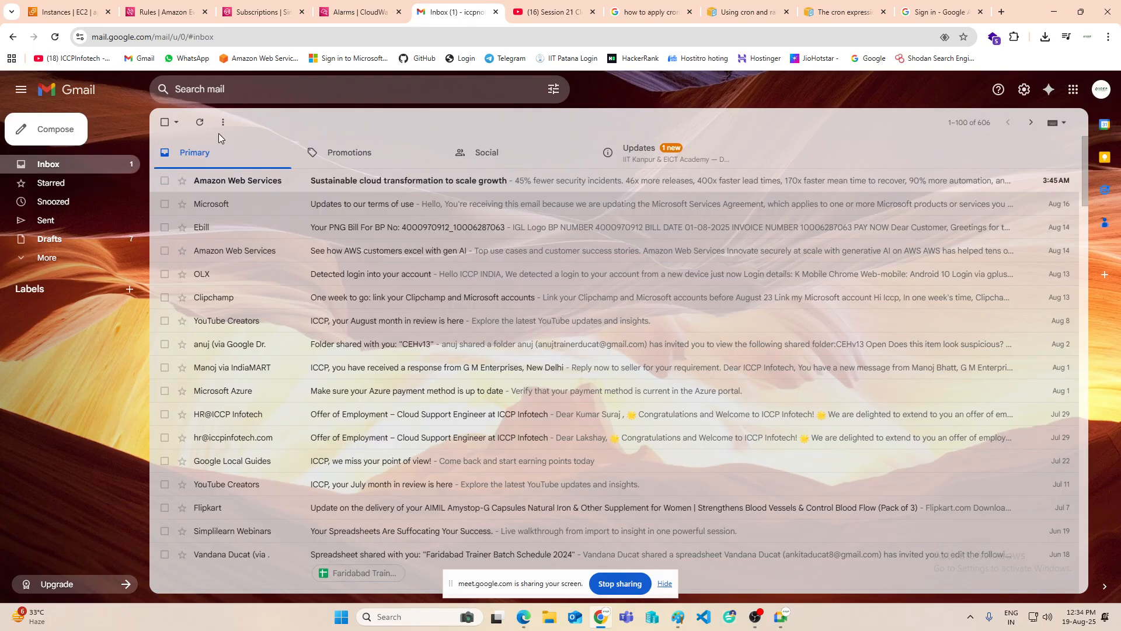
Step: Refresh the inbox, open the forwarded AWS notification, and compare its instance ID with the vm1 instance in EC2
{"action": "left_click", "coordinate": [201, 124]}
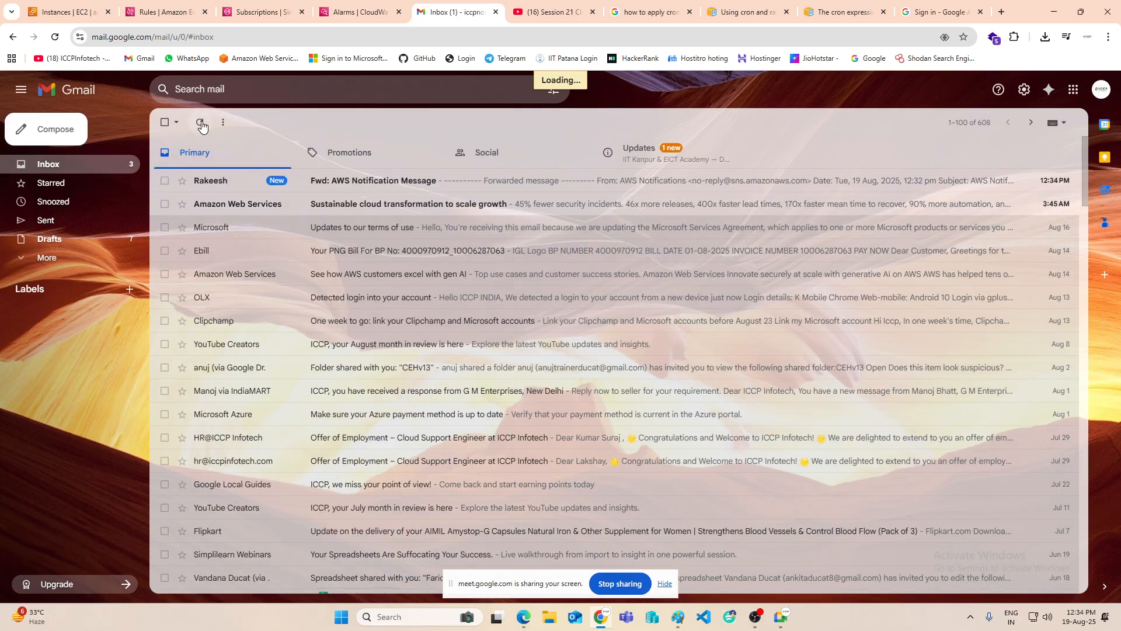
{"action": "left_click", "coordinate": [374, 180]}
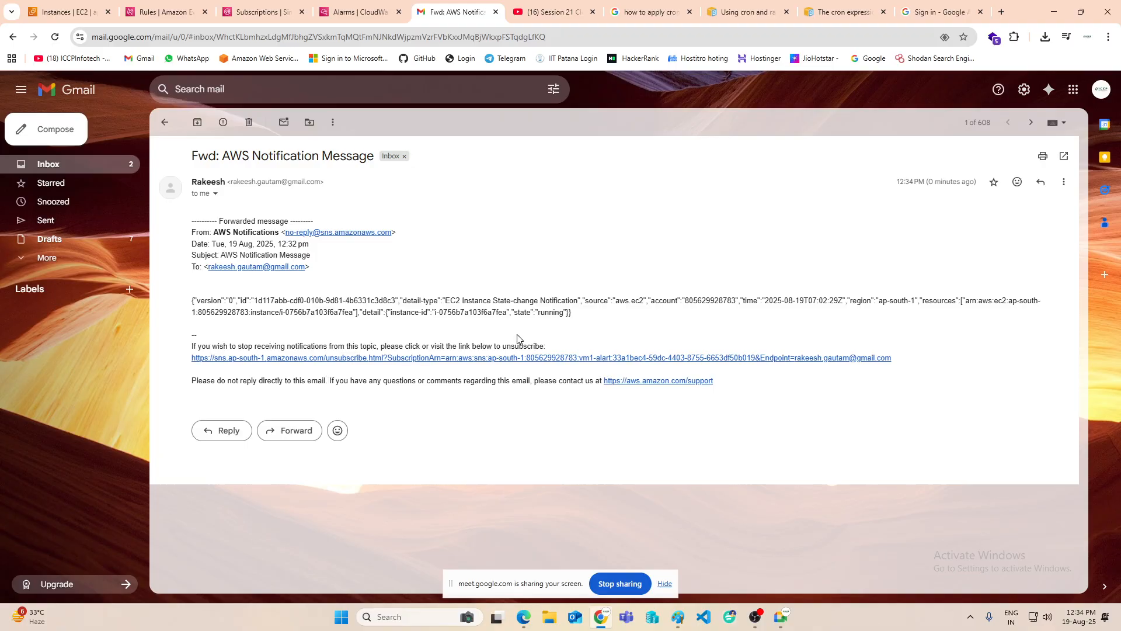
{"action": "left_click_drag", "start_coordinate": [571, 314], "coordinate": [512, 313]}
{"action": "left_click", "coordinate": [93, 13]}
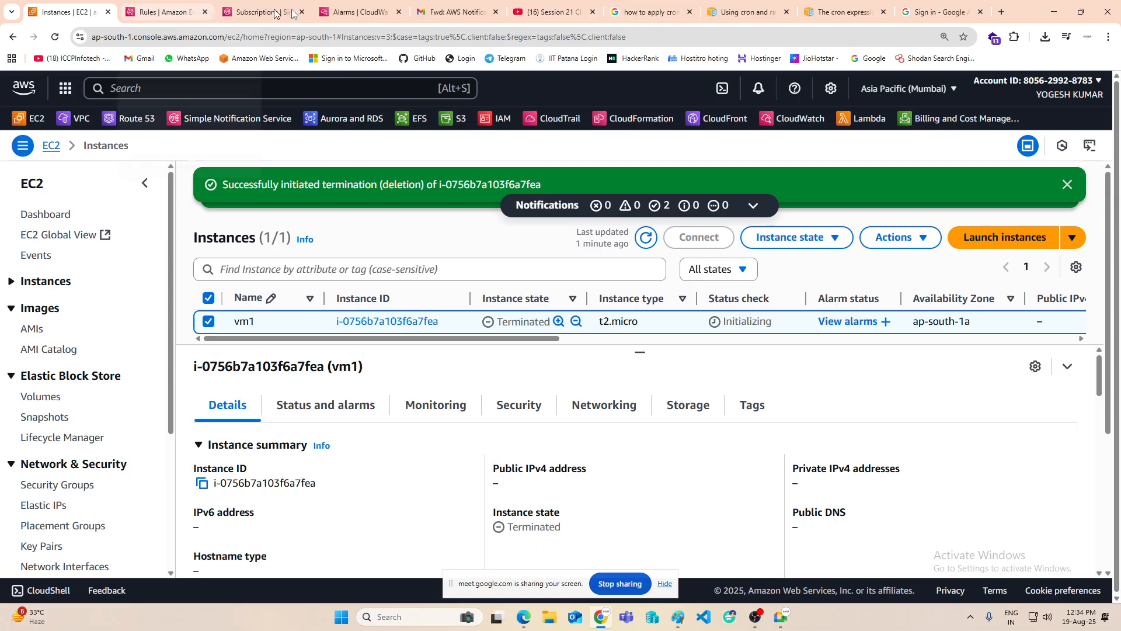
{"action": "left_click", "coordinate": [456, 12]}
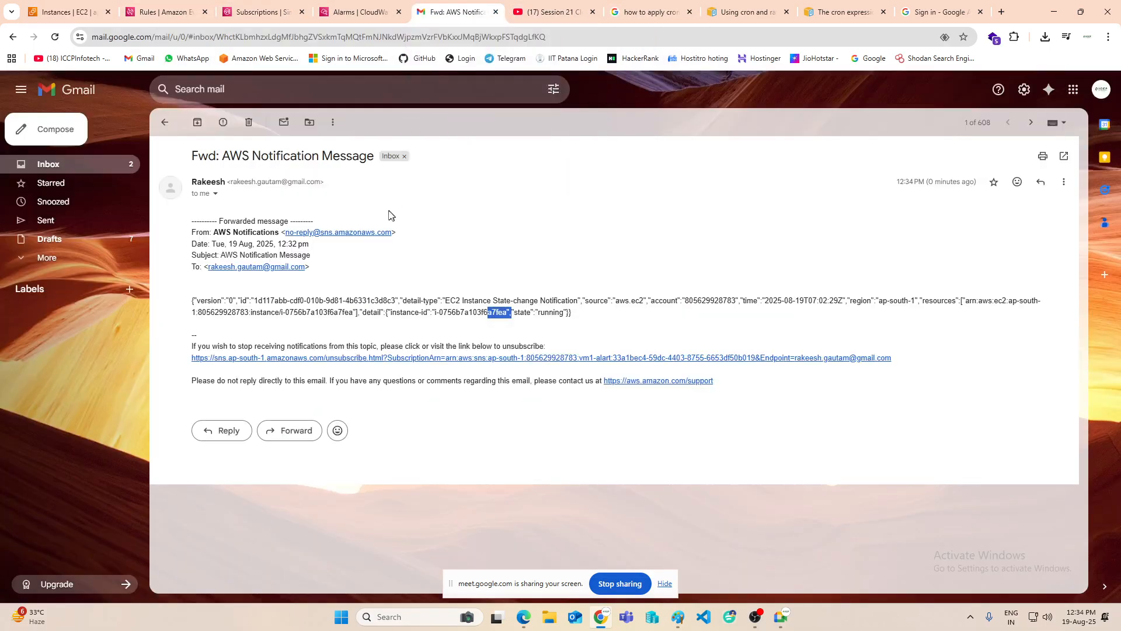
Step: Return to the inbox, open the newest forwarded AWS notification, and examine the instance state in its message
{"action": "left_click", "coordinate": [165, 123]}
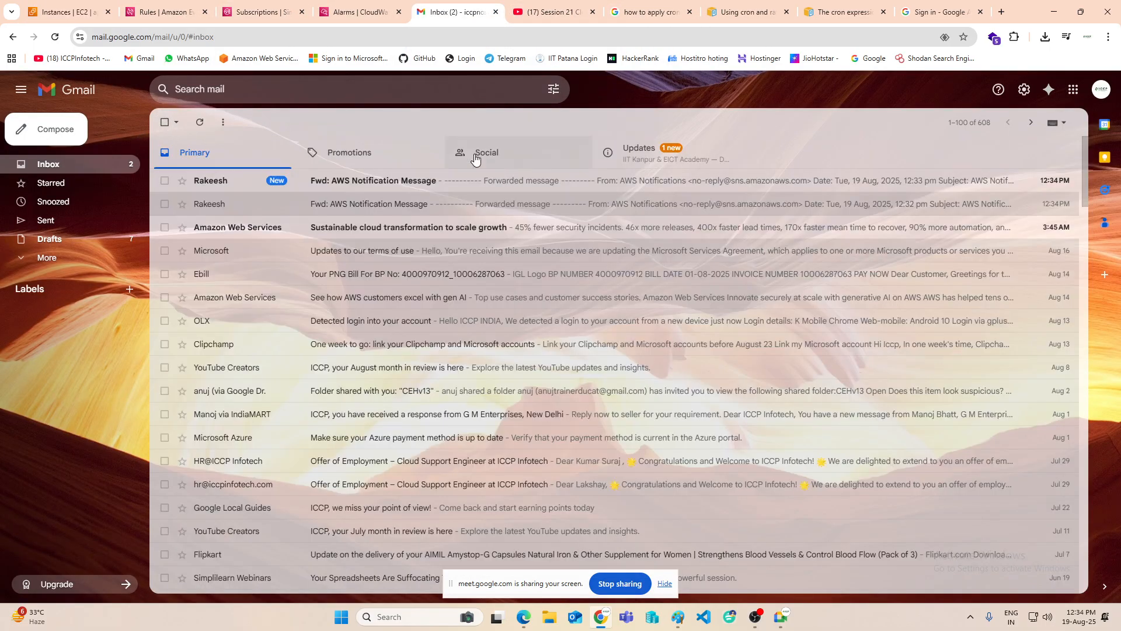
{"action": "left_click", "coordinate": [391, 181]}
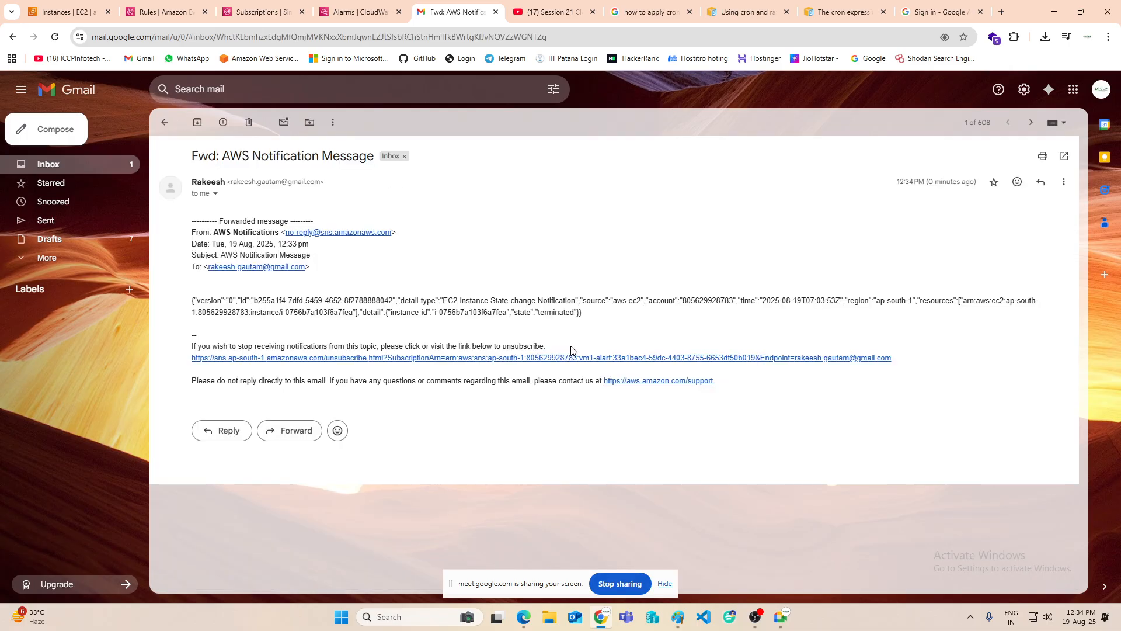
{"action": "left_click_drag", "start_coordinate": [536, 312], "coordinate": [590, 315]}
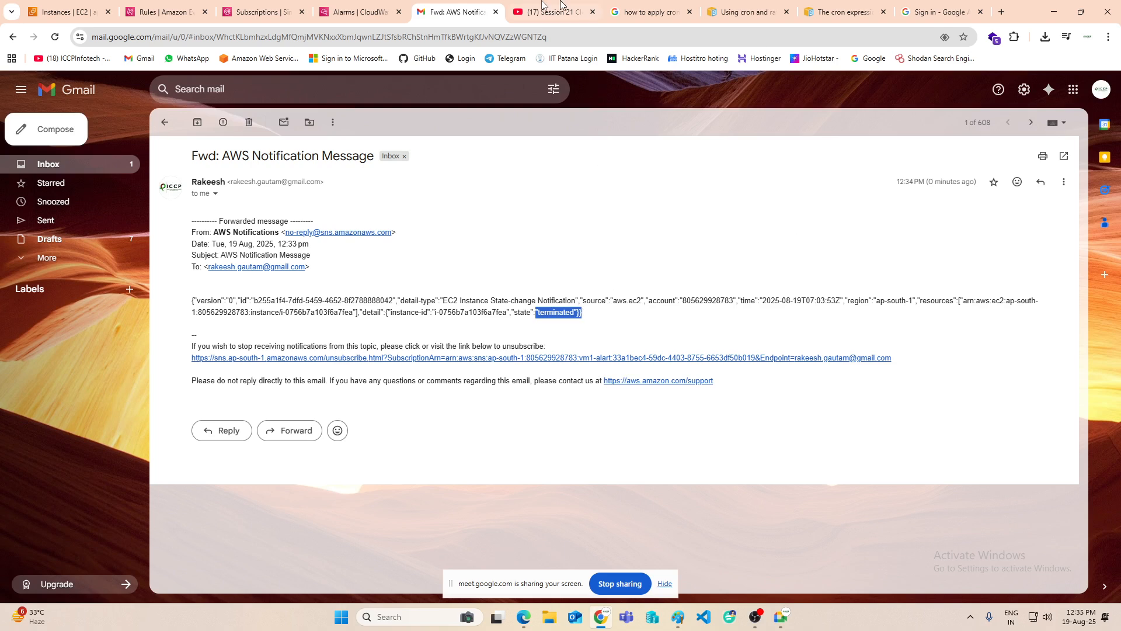
Step: Switch to the EventBridge rules page and delete the ec2 rule, entering delete as the confirmation text
{"action": "left_click", "coordinate": [159, 13]}
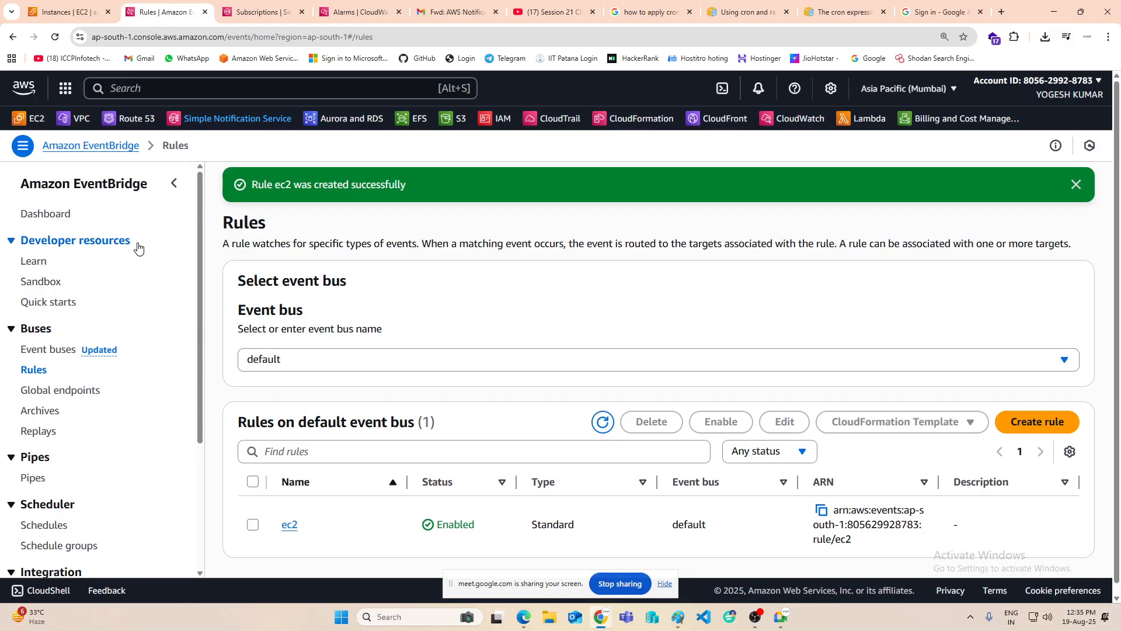
{"action": "scroll", "coordinate": [416, 458], "scroll_direction": "down", "scroll_amount": 1}
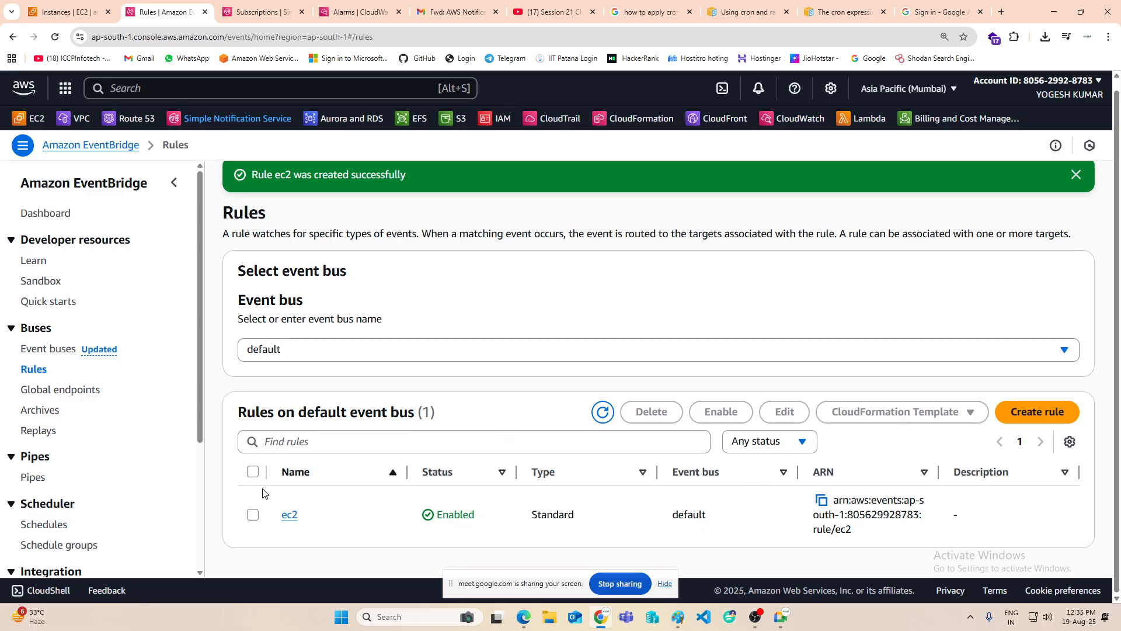
{"action": "left_click", "coordinate": [253, 516]}
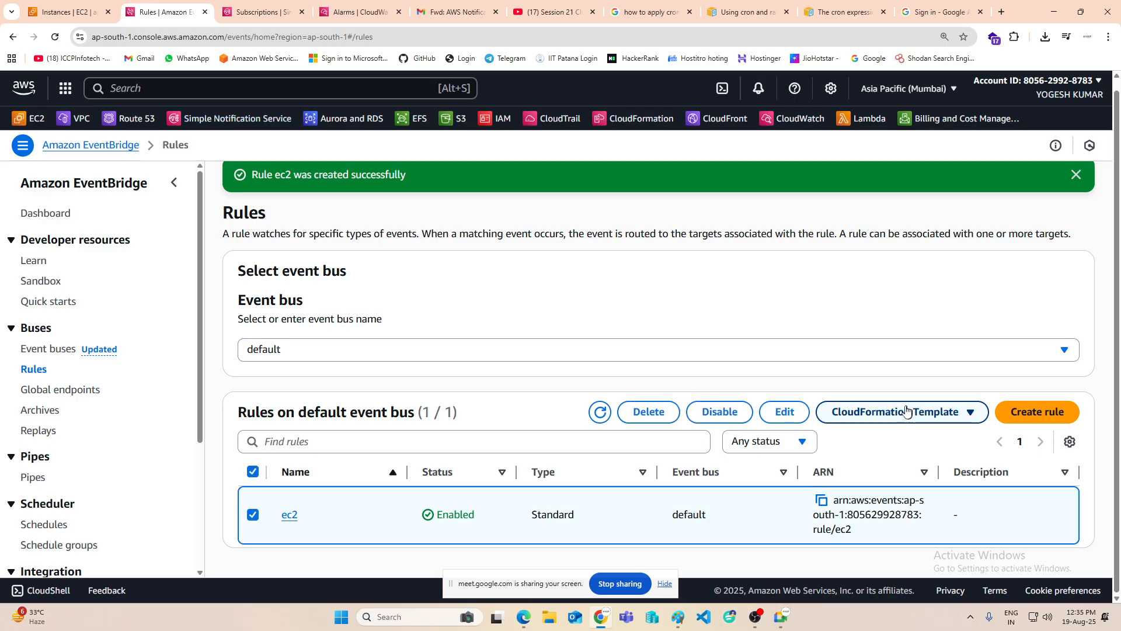
{"action": "left_click", "coordinate": [641, 412]}
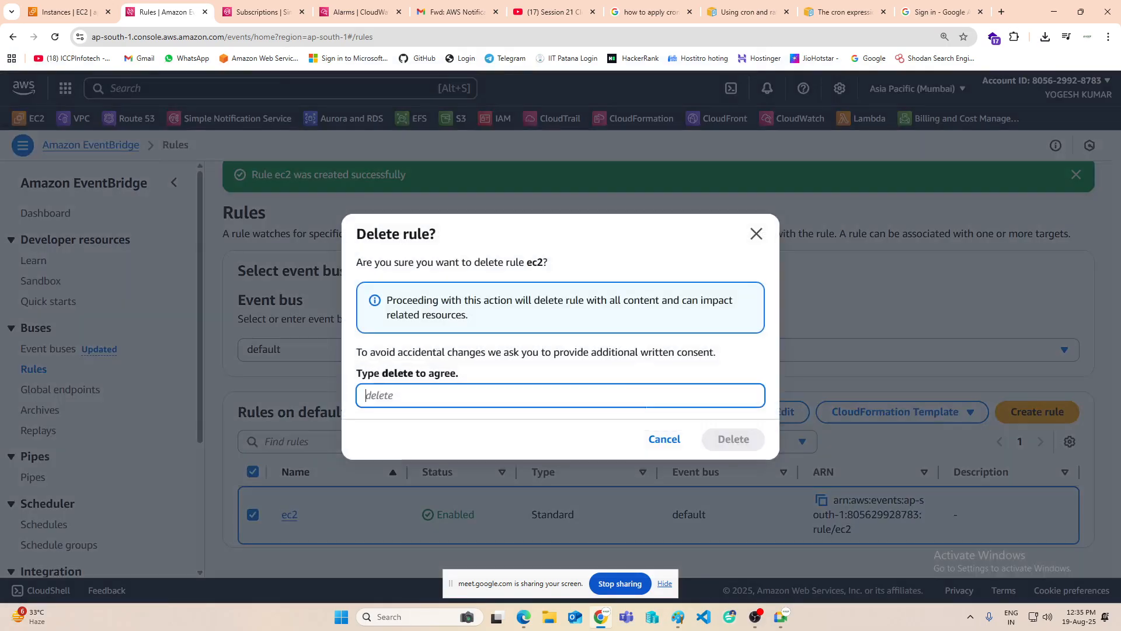
{"action": "type", "text": "dele"}
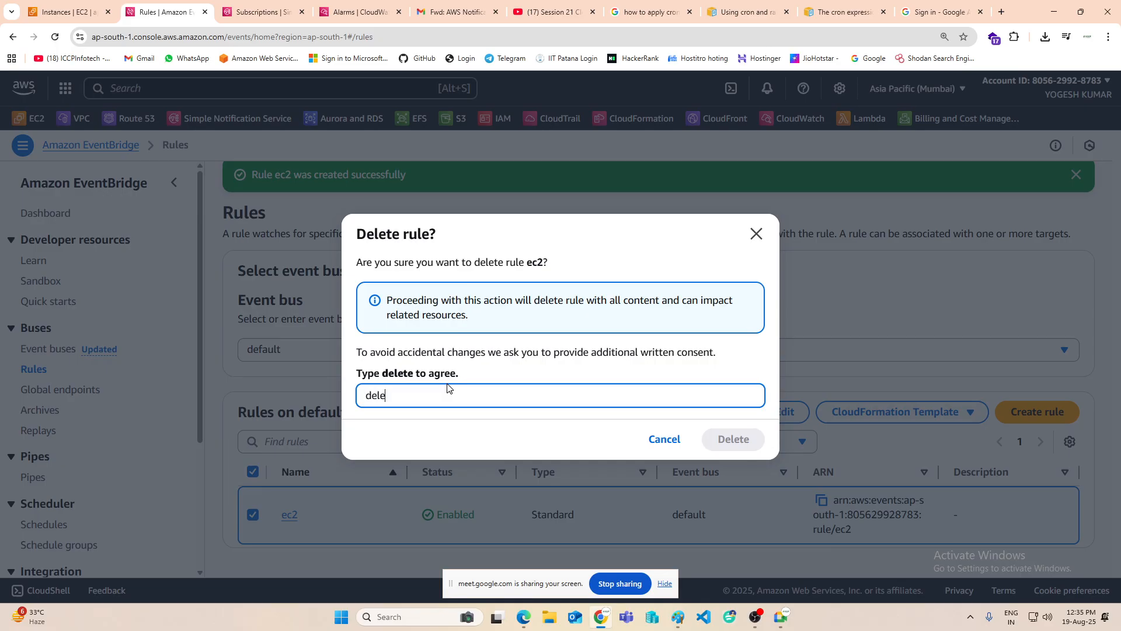
{"action": "type", "text": "te"}
{"action": "left_click", "coordinate": [733, 440]}
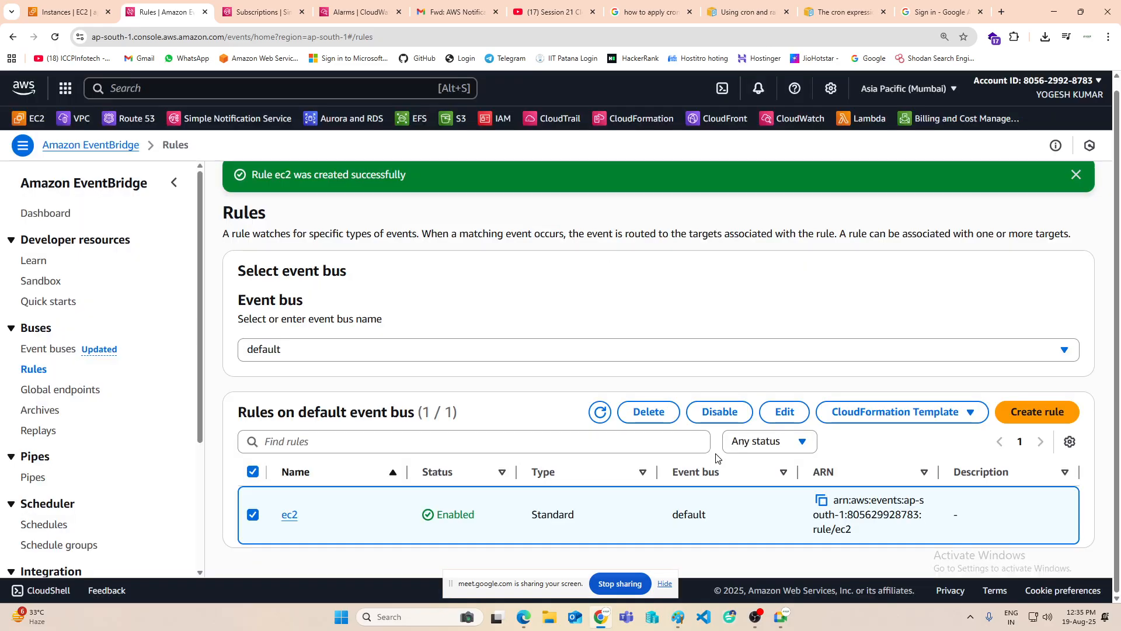
{"action": "right_click", "coordinate": [30, 371]}
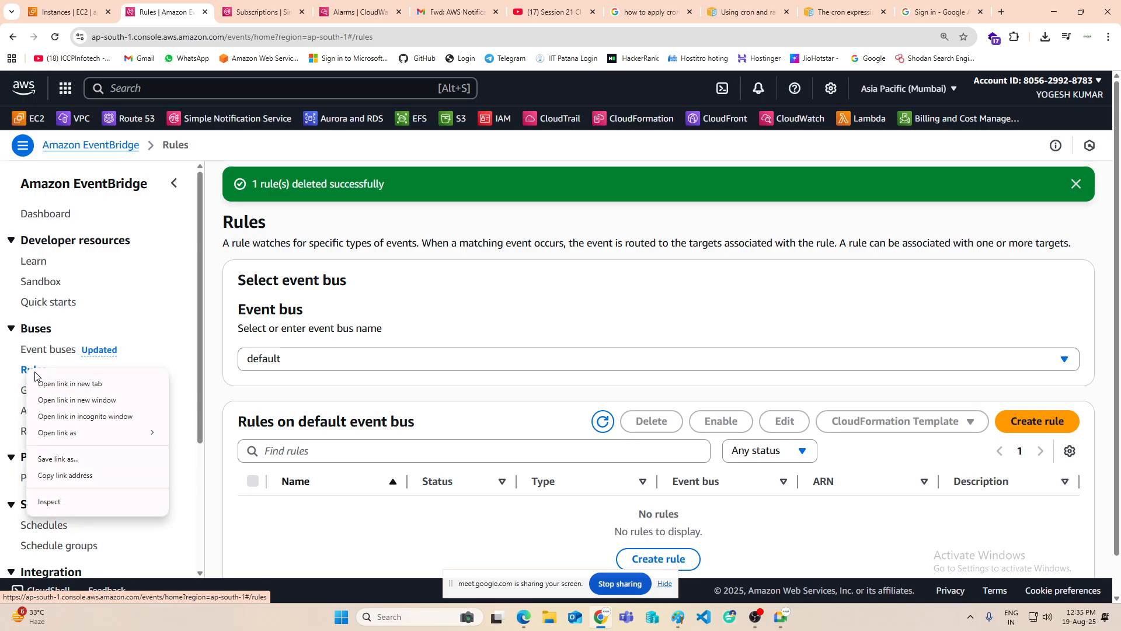
{"action": "key", "text": "Escape"}
Step: Start a new event-pattern rule named ec2 on the default event bus and proceed to building its event pattern
{"action": "left_click", "coordinate": [1005, 421]}
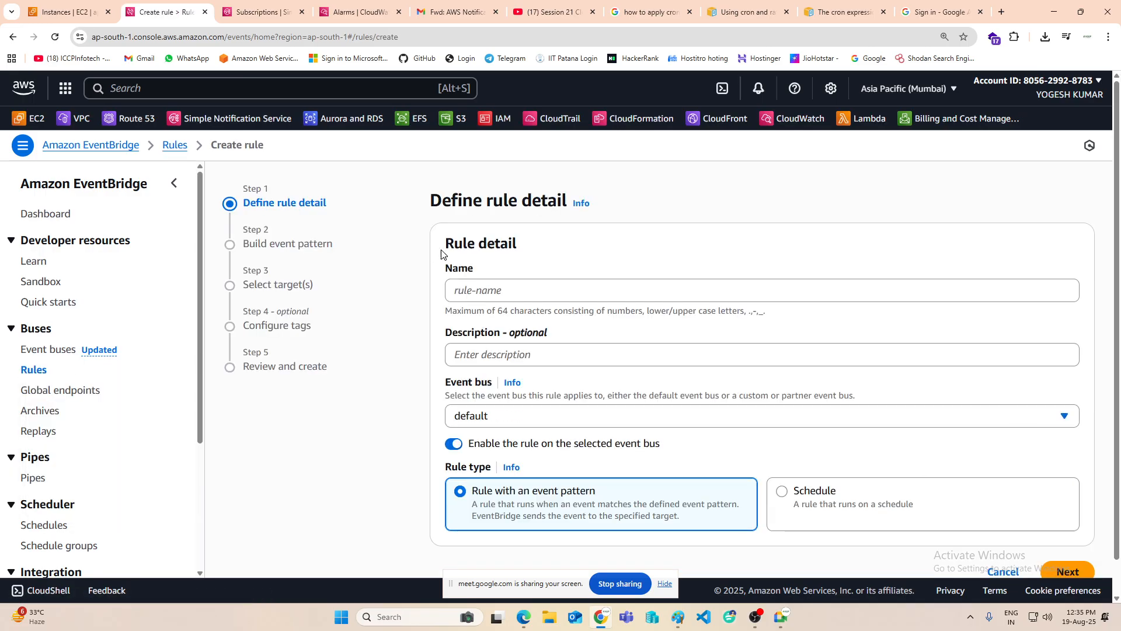
{"action": "scroll", "coordinate": [442, 254], "scroll_direction": "down", "scroll_amount": 1}
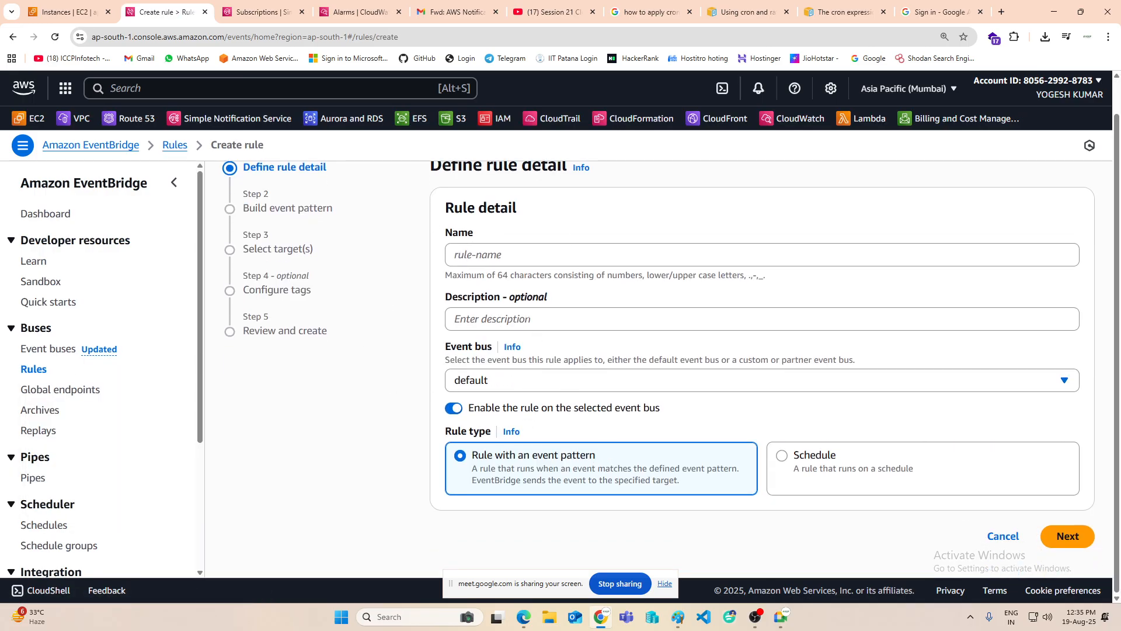
{"action": "left_click", "coordinate": [567, 266]}
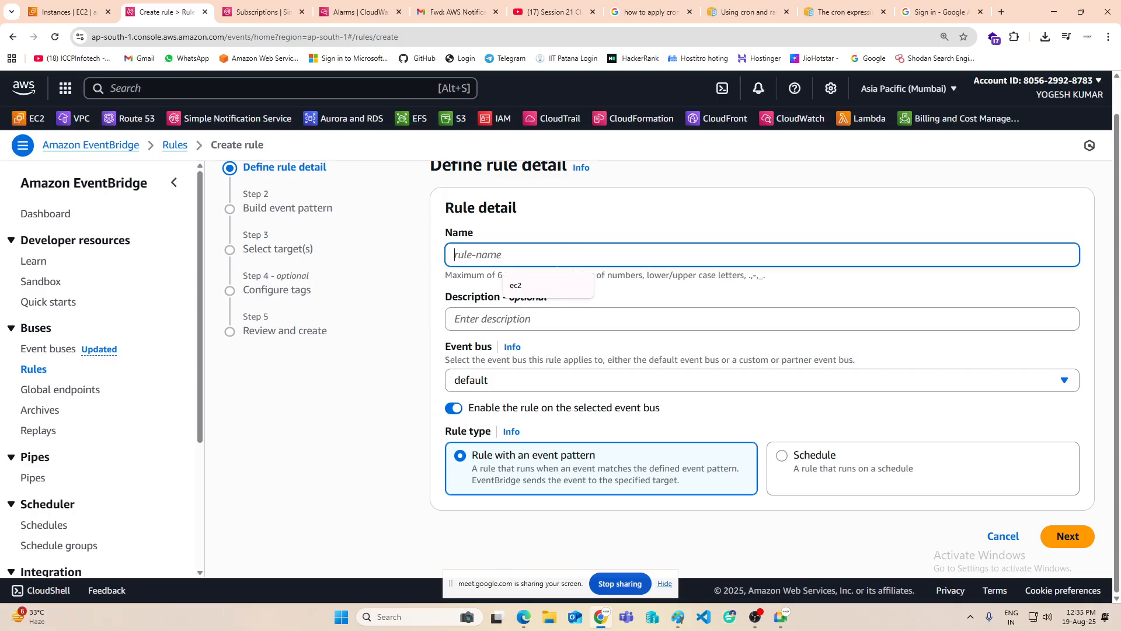
{"action": "left_click", "coordinate": [516, 285]}
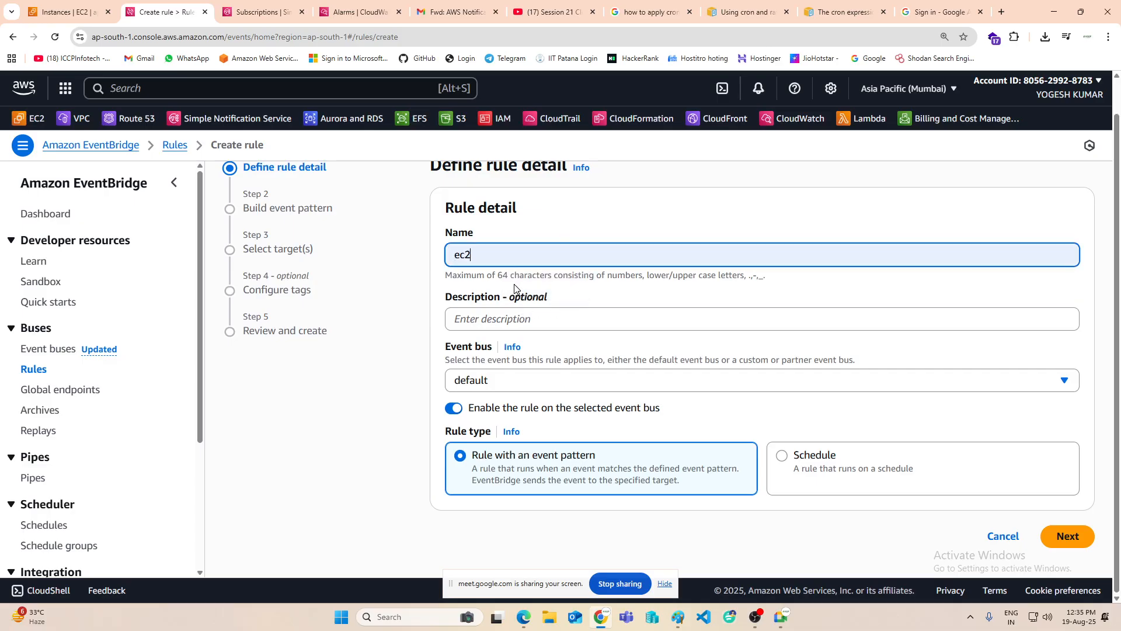
{"action": "left_click", "coordinate": [1062, 537]}
Step: Browse the AWS services available as event sources, search them for s3, and return to the rules list without creating the rule
{"action": "scroll", "coordinate": [583, 321], "scroll_direction": "down", "scroll_amount": 5}
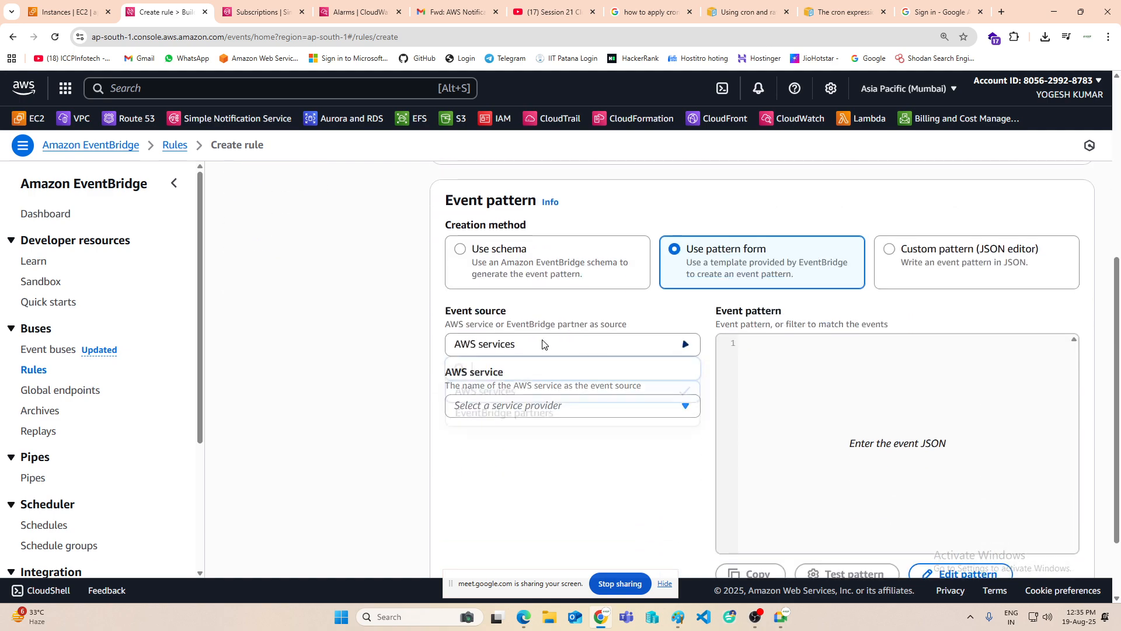
{"action": "left_click", "coordinate": [529, 345]}
{"action": "left_click", "coordinate": [408, 386]}
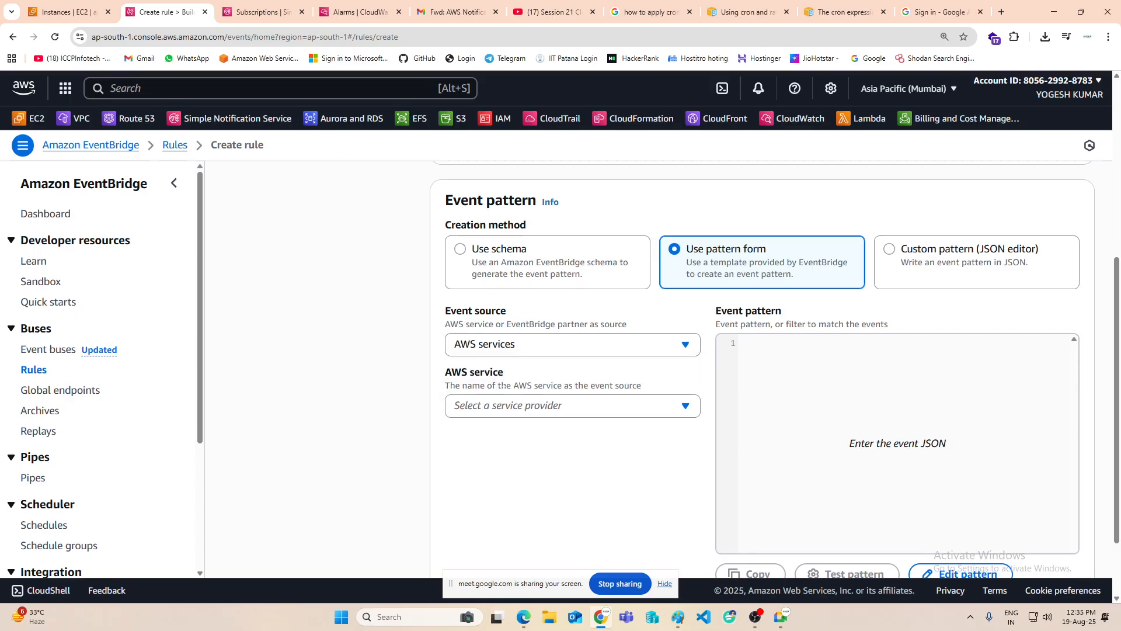
{"action": "left_click", "coordinate": [558, 407]}
{"action": "scroll", "coordinate": [566, 281], "scroll_direction": "down", "scroll_amount": 7}
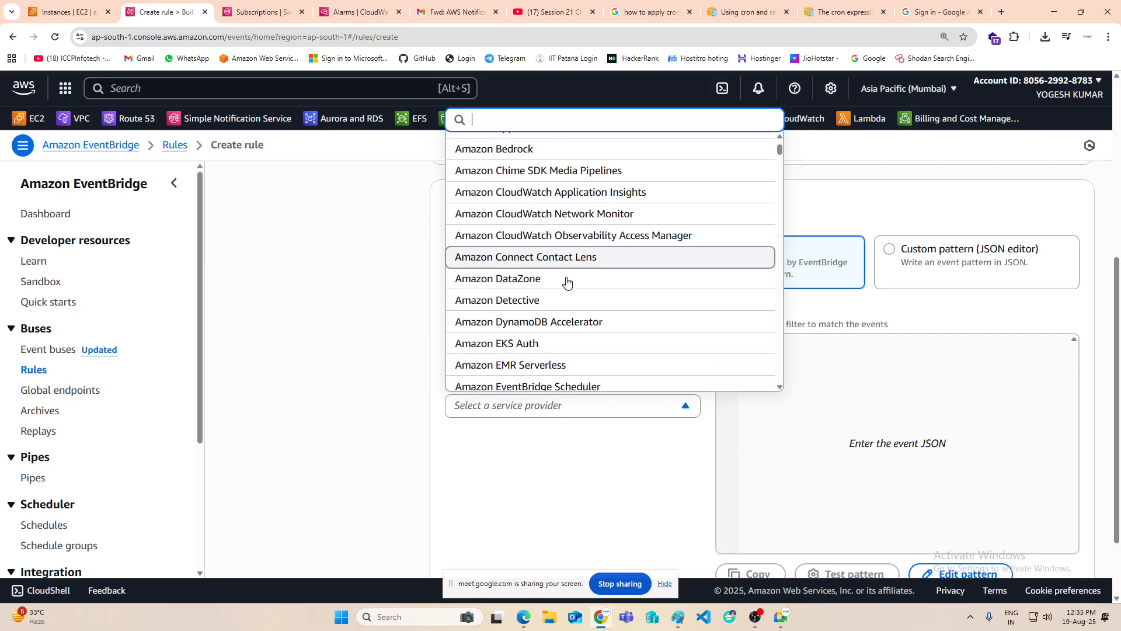
{"action": "scroll", "coordinate": [517, 309], "scroll_direction": "down", "scroll_amount": 3}
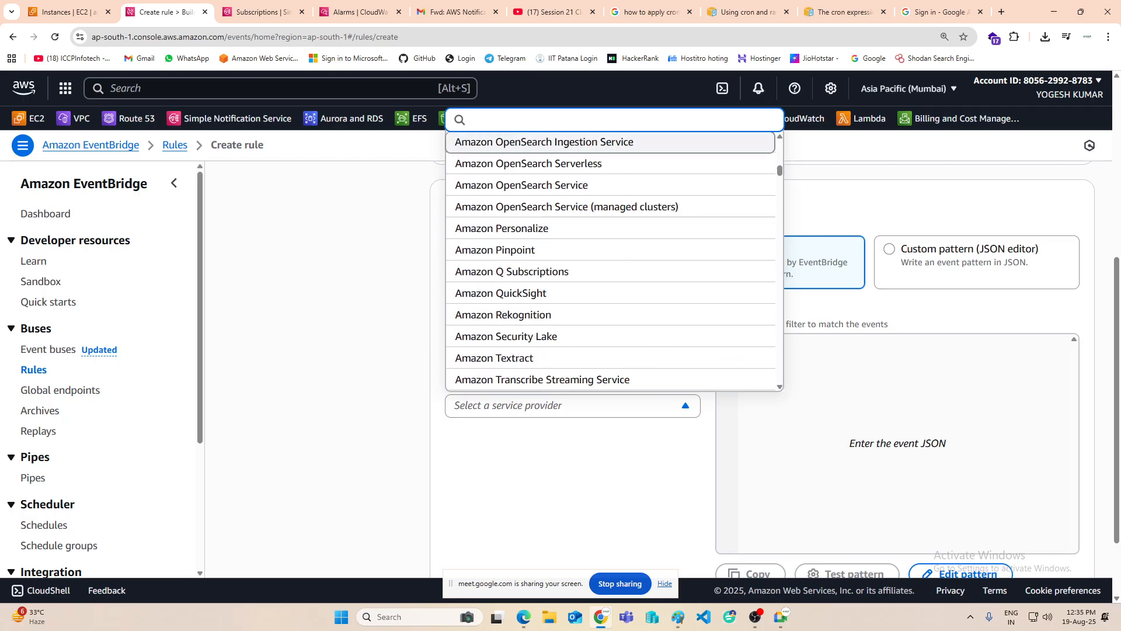
{"action": "type", "text": "s3"}
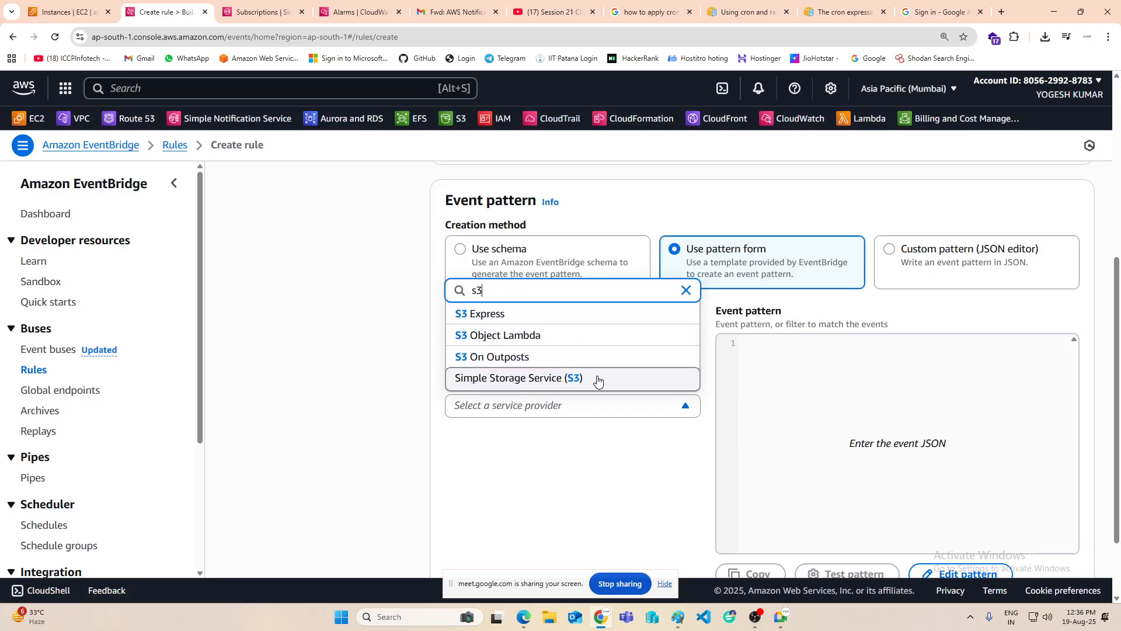
{"action": "left_click", "coordinate": [380, 361]}
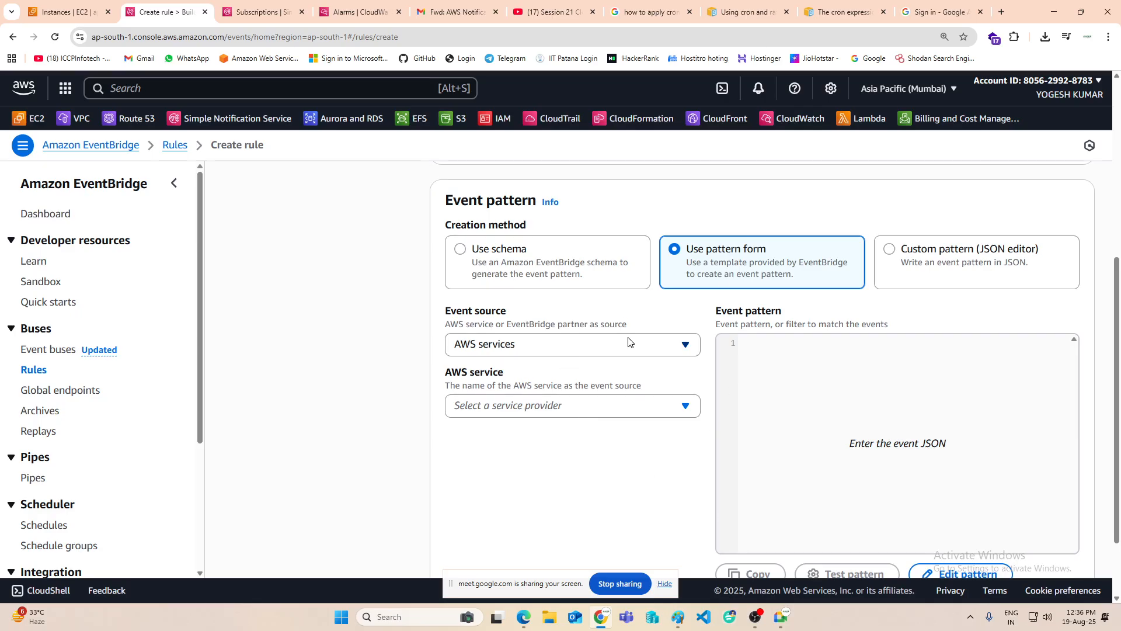
{"action": "scroll", "coordinate": [617, 365], "scroll_direction": "up", "scroll_amount": 3}
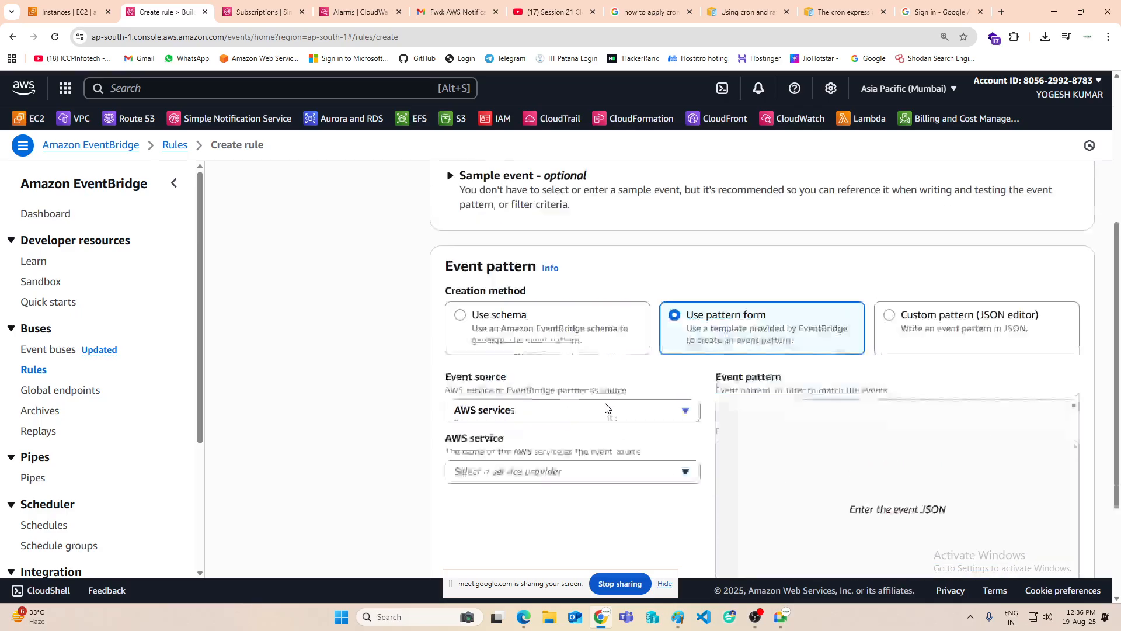
{"action": "scroll", "coordinate": [727, 421], "scroll_direction": "up", "scroll_amount": 1}
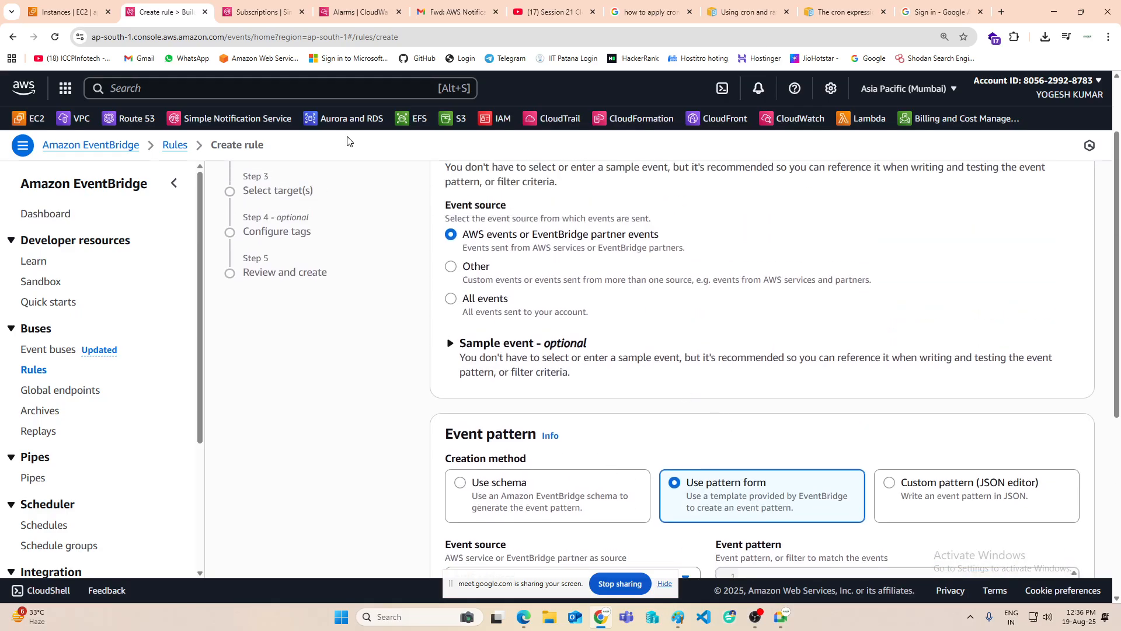
{"action": "left_click", "coordinate": [13, 37]}
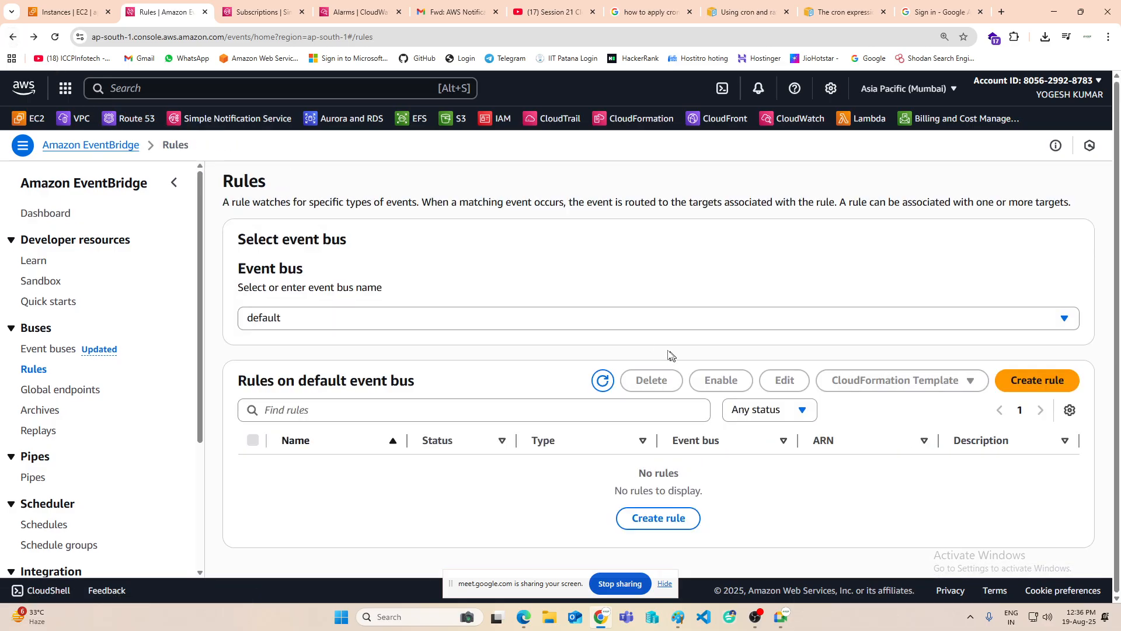
Step: Start a new rule named sss1 with the Schedule rule type and continue to defining its schedule
{"action": "left_click", "coordinate": [1029, 381]}
{"action": "scroll", "coordinate": [833, 460], "scroll_direction": "down", "scroll_amount": 1}
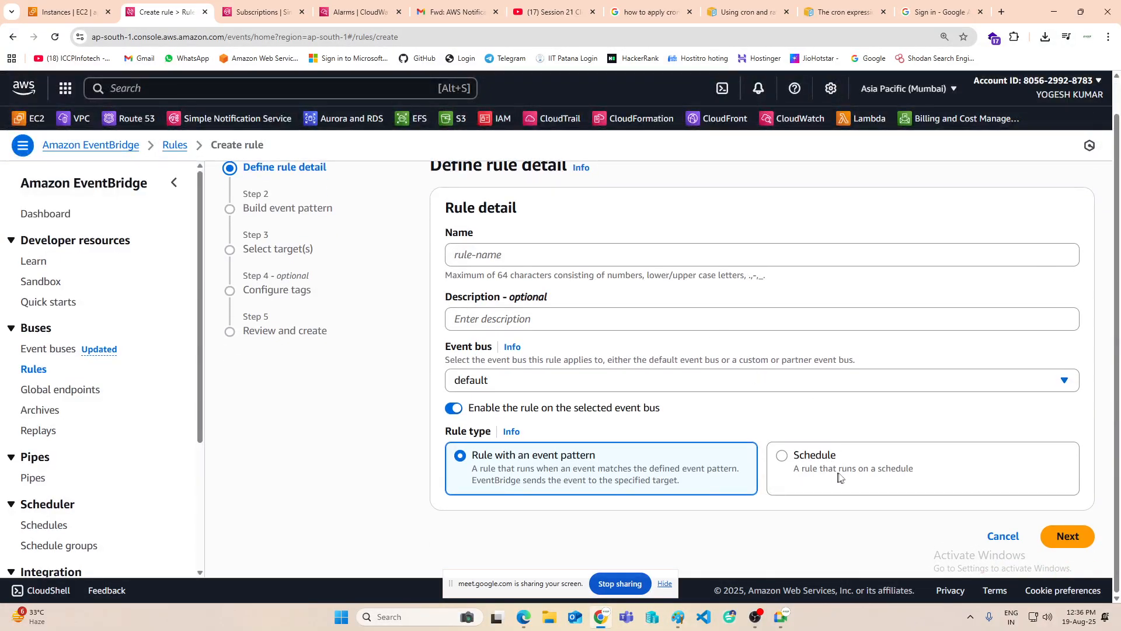
{"action": "left_click", "coordinate": [810, 457]}
{"action": "scroll", "coordinate": [806, 462], "scroll_direction": "down", "scroll_amount": 1}
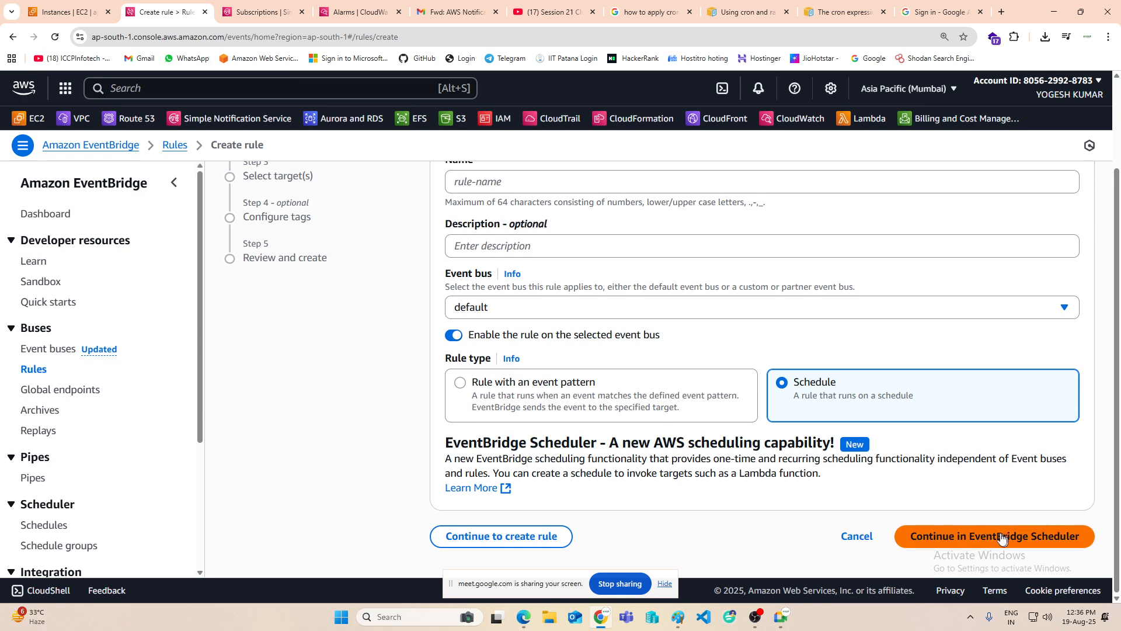
{"action": "left_click", "coordinate": [526, 185]}
{"action": "type", "text": "s"}
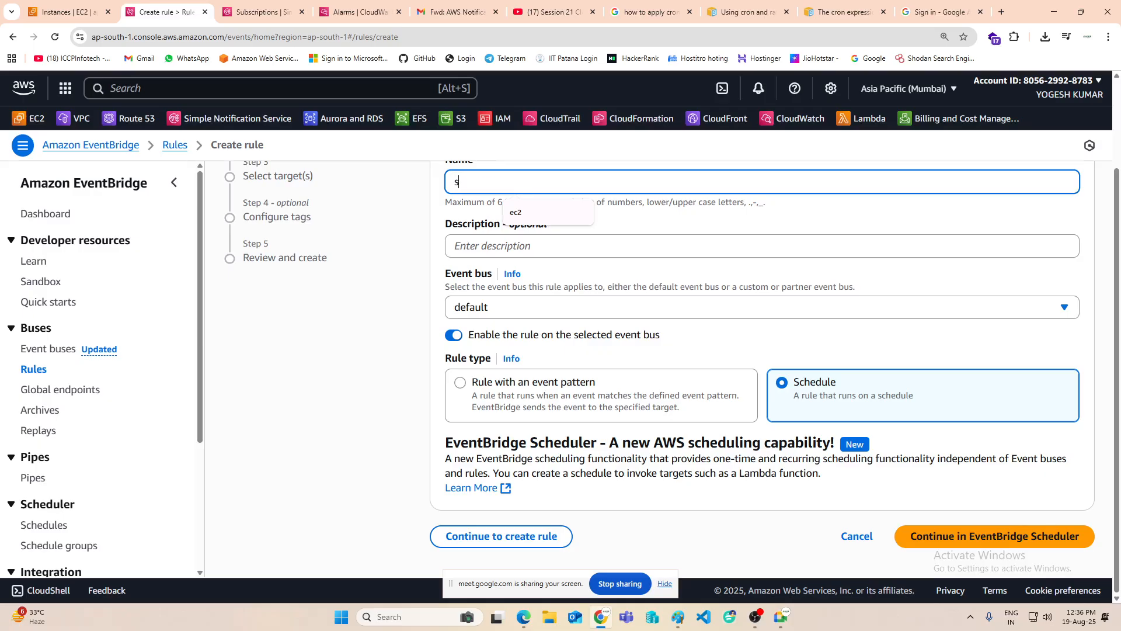
{"action": "type", "text": "ss1"}
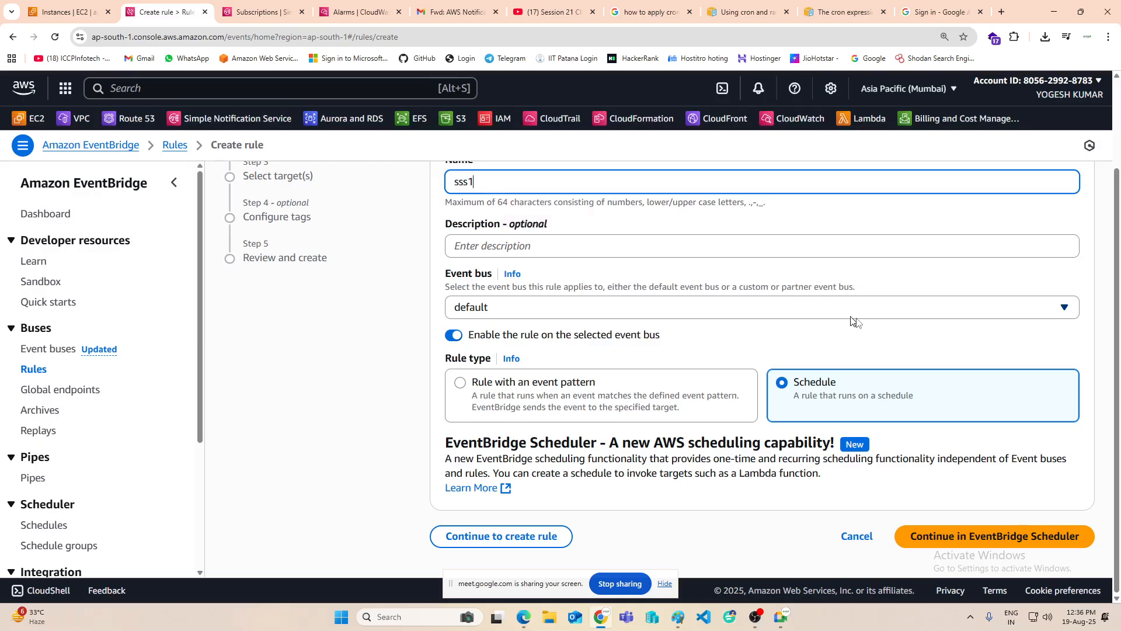
{"action": "left_click", "coordinate": [501, 535]}
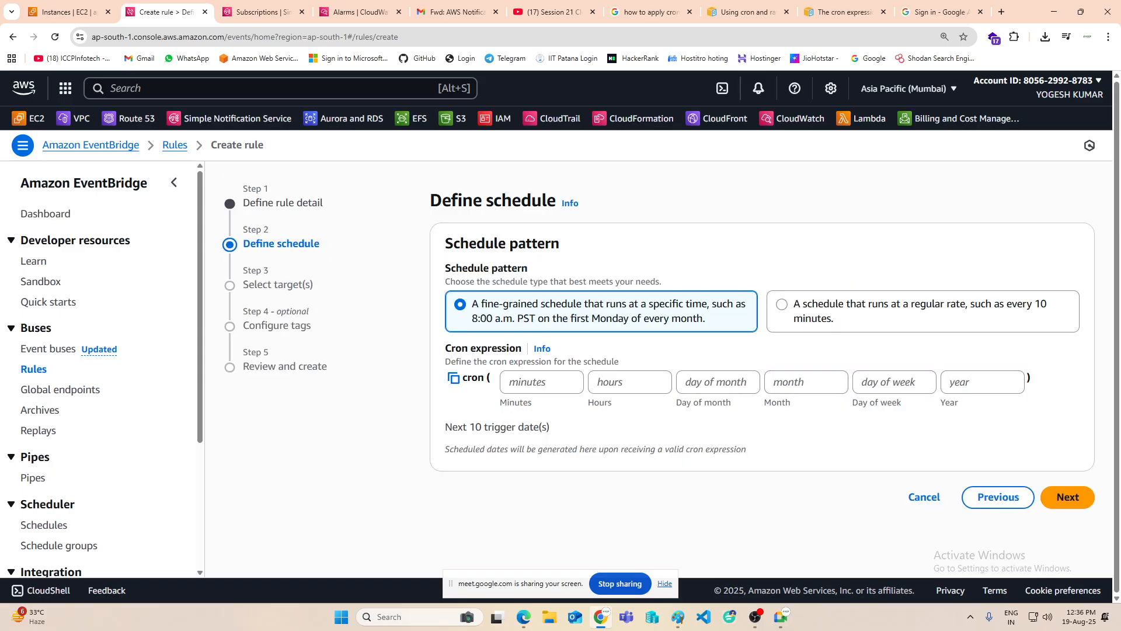
Step: Examine the cron expression fields of the fine-grained schedule, from minutes through year
{"action": "left_click", "coordinate": [534, 382]}
{"action": "key", "text": "Tab"}
{"action": "key", "text": "Tab"}
{"action": "key", "text": "Tab"}
{"action": "key", "text": "Tab"}
{"action": "key", "text": "Tab"}
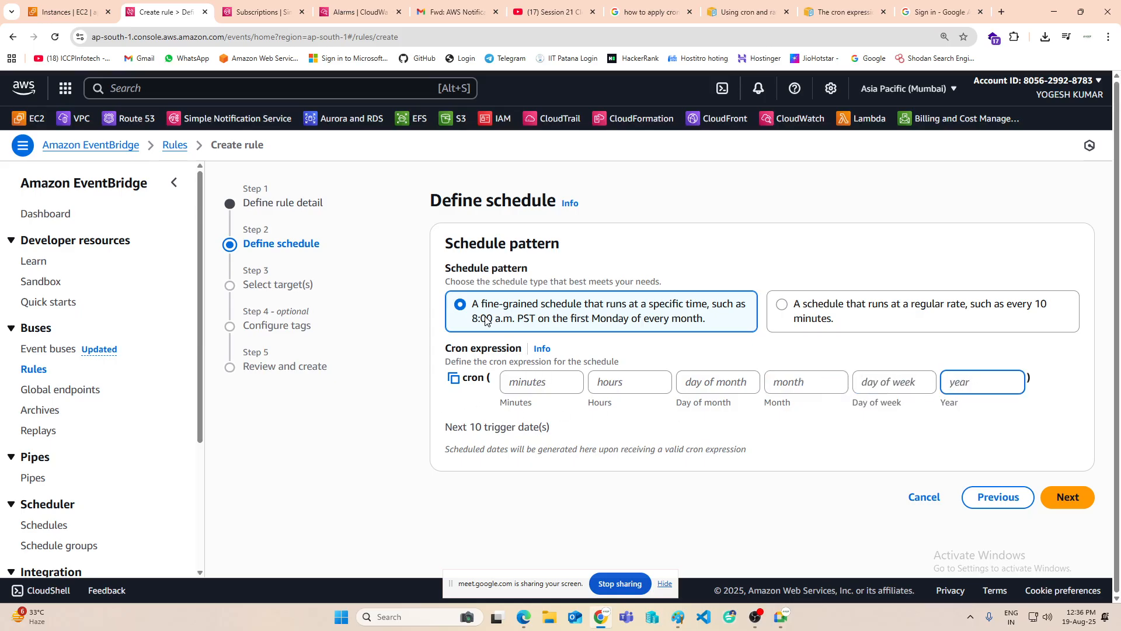
Step: Set the rule's schedule to a regular rate of 12 hours and continue to target selection
{"action": "left_click", "coordinate": [786, 307]}
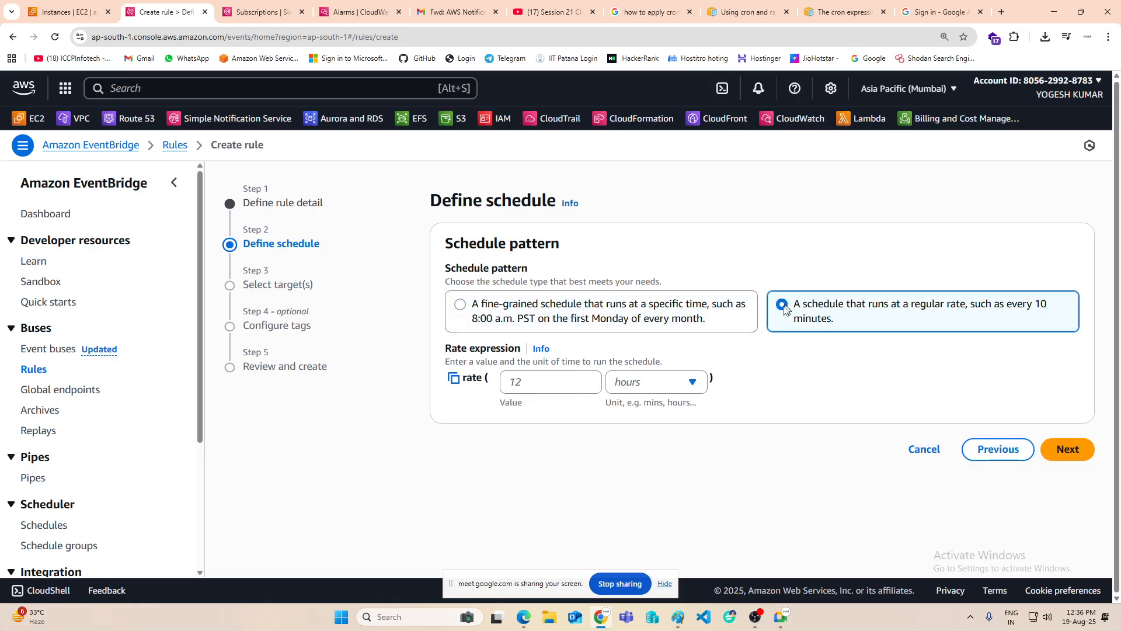
{"action": "left_click", "coordinate": [550, 382]}
{"action": "left_click", "coordinate": [692, 381]}
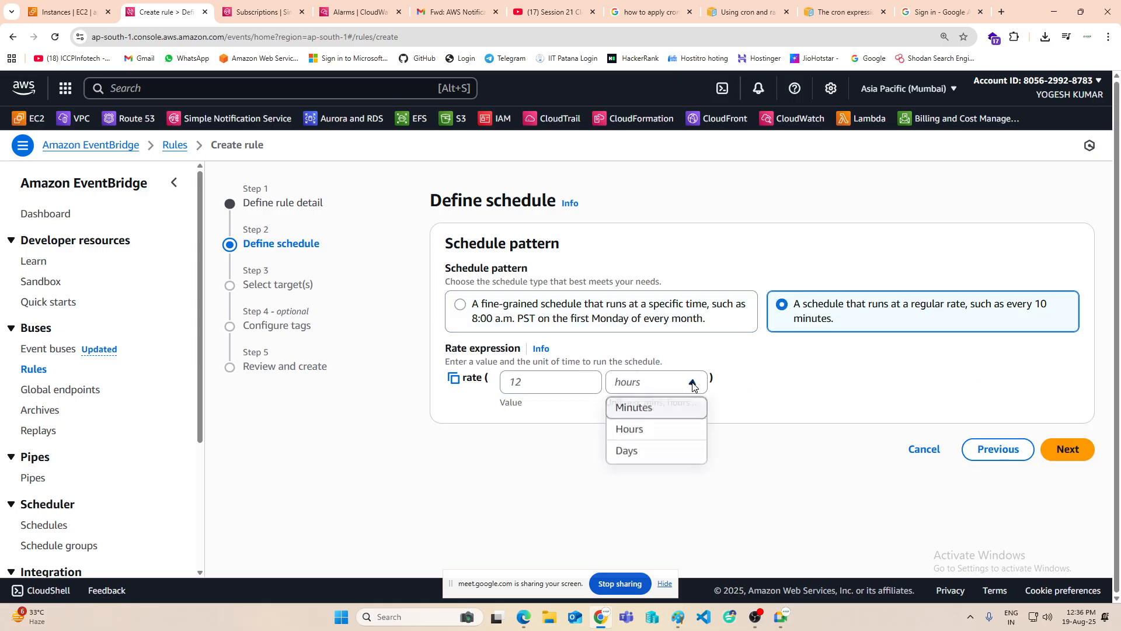
{"action": "left_click", "coordinate": [693, 382]}
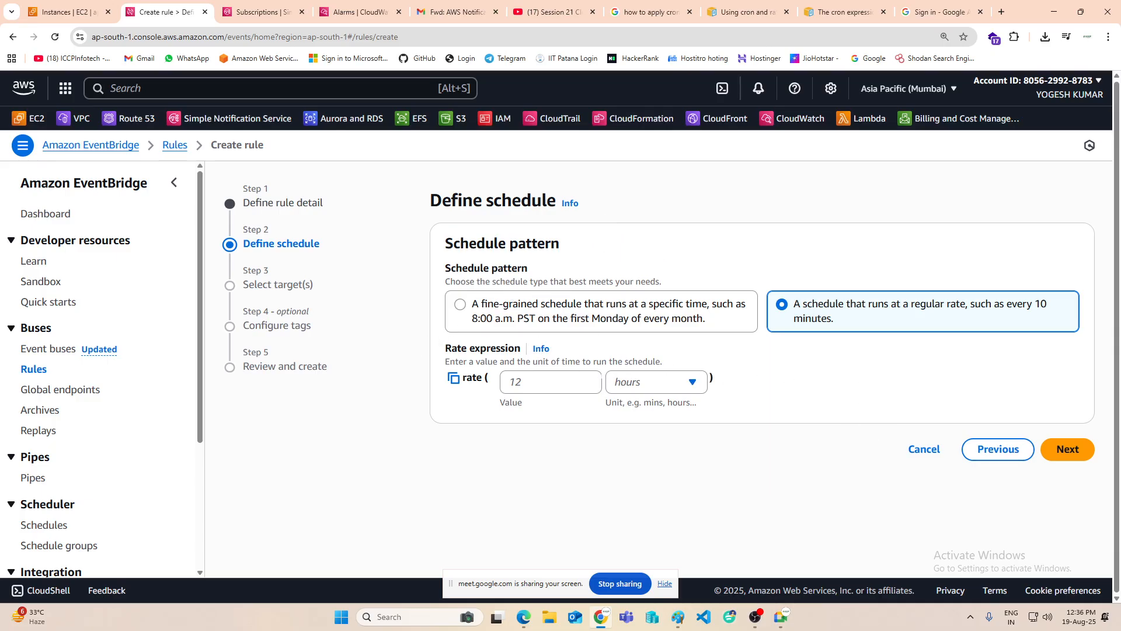
{"action": "left_click", "coordinate": [559, 386]}
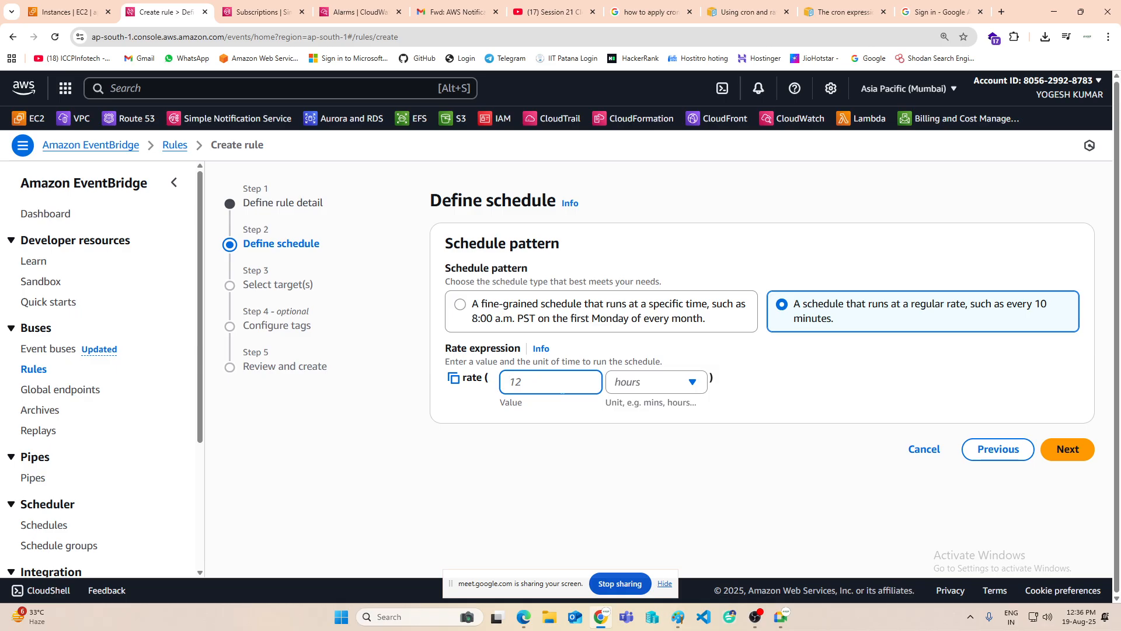
{"action": "left_click", "coordinate": [655, 386]}
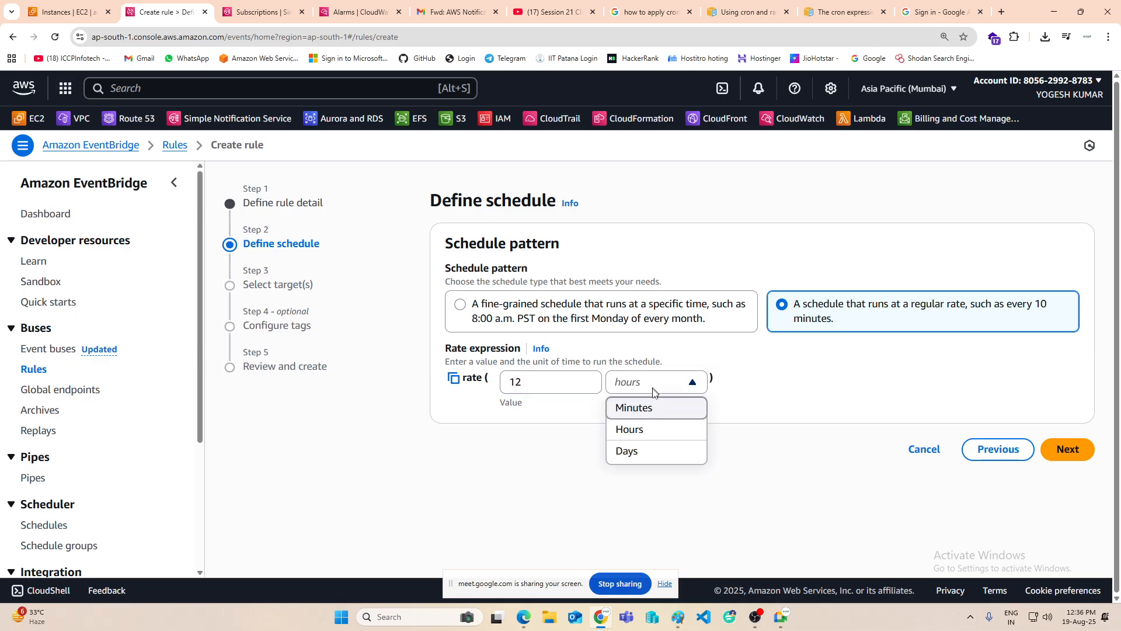
{"action": "left_click", "coordinate": [645, 431]}
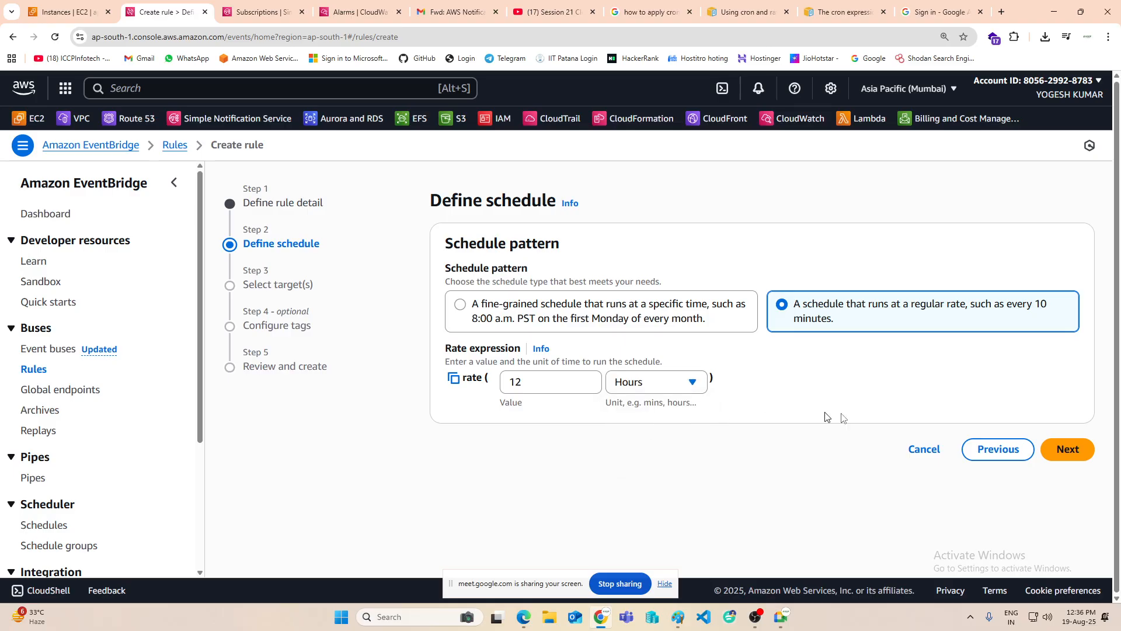
{"action": "left_click", "coordinate": [1074, 454]}
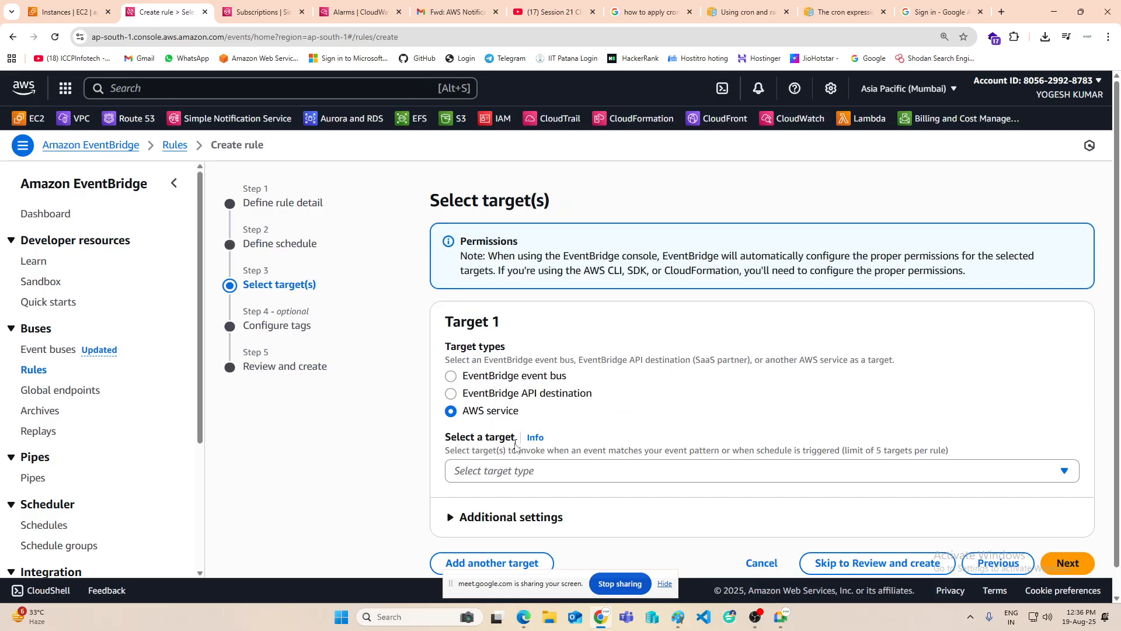
Step: Set the scheduled rule's AWS service target to the EC2 StopInstances API call
{"action": "scroll", "coordinate": [485, 397], "scroll_direction": "down", "scroll_amount": 1}
{"action": "left_click", "coordinate": [547, 455]}
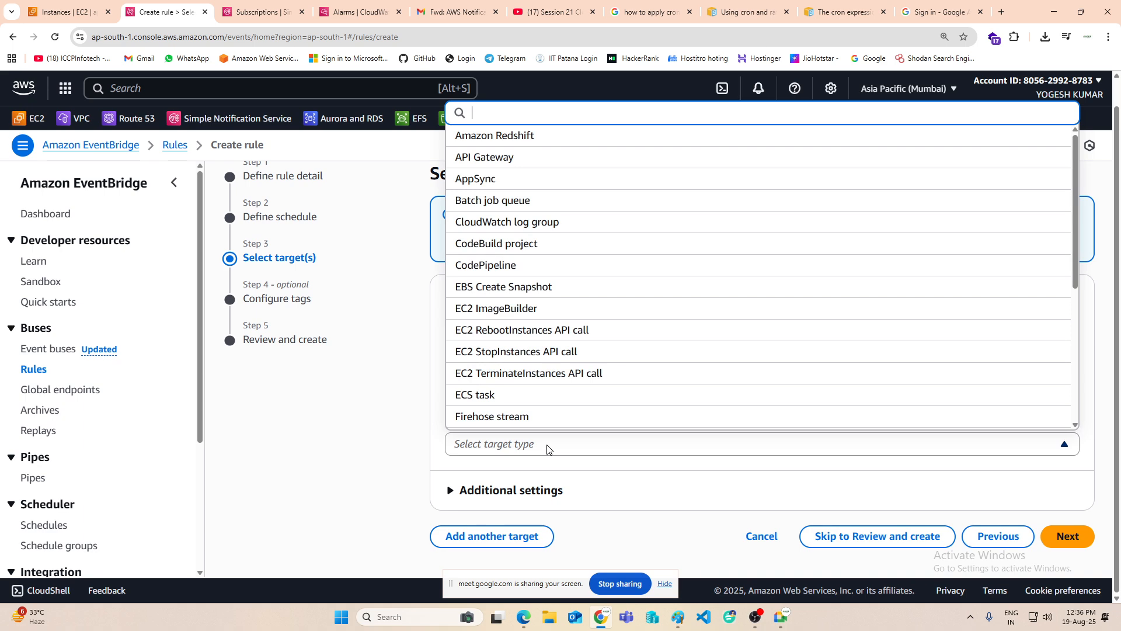
{"action": "scroll", "coordinate": [518, 335], "scroll_direction": "down", "scroll_amount": 1}
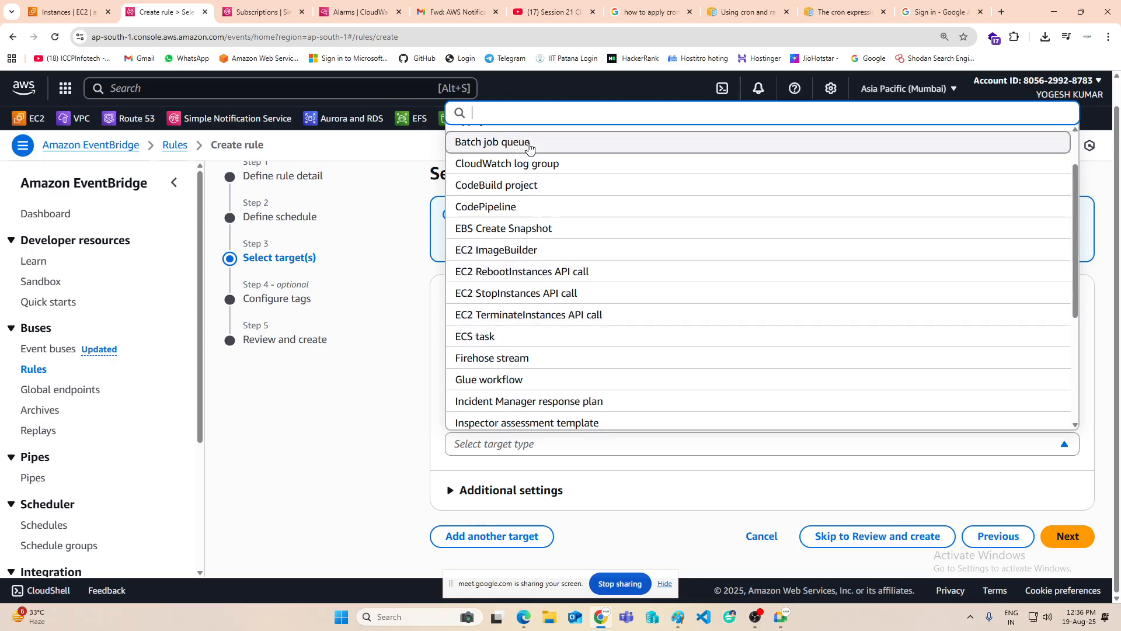
{"action": "type", "text": "ec"}
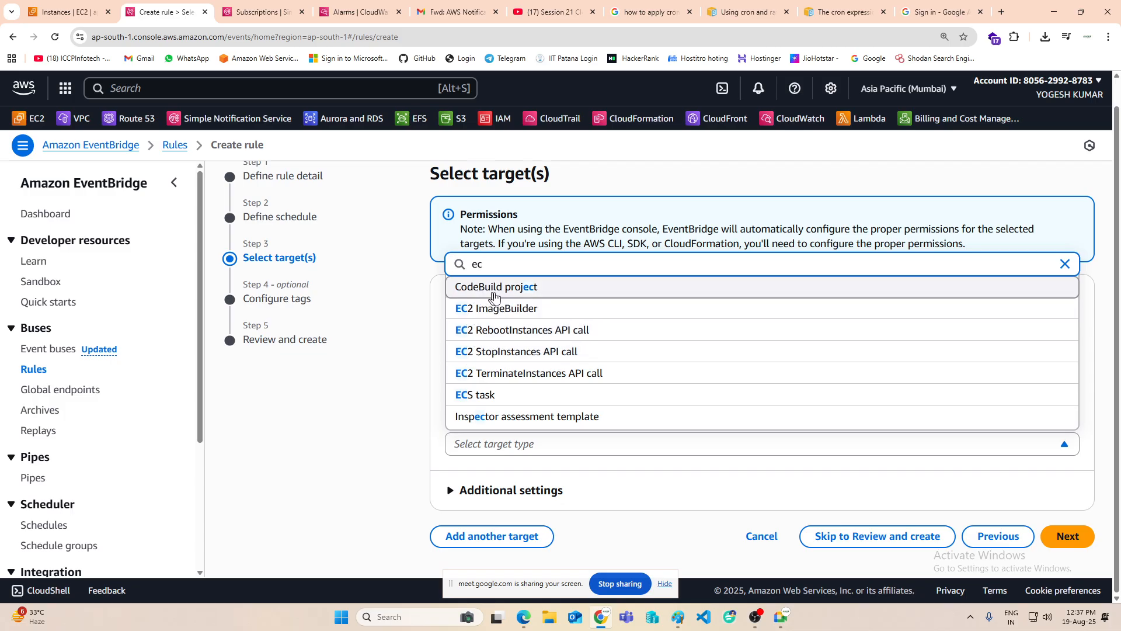
{"action": "left_click", "coordinate": [467, 396]}
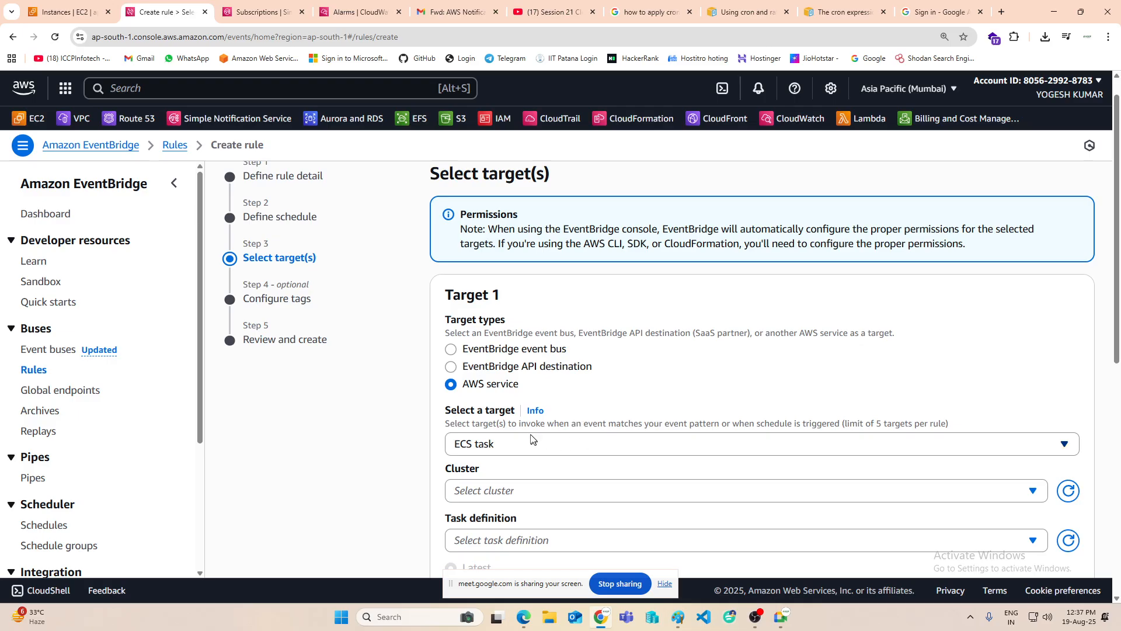
{"action": "left_click", "coordinate": [1001, 445]}
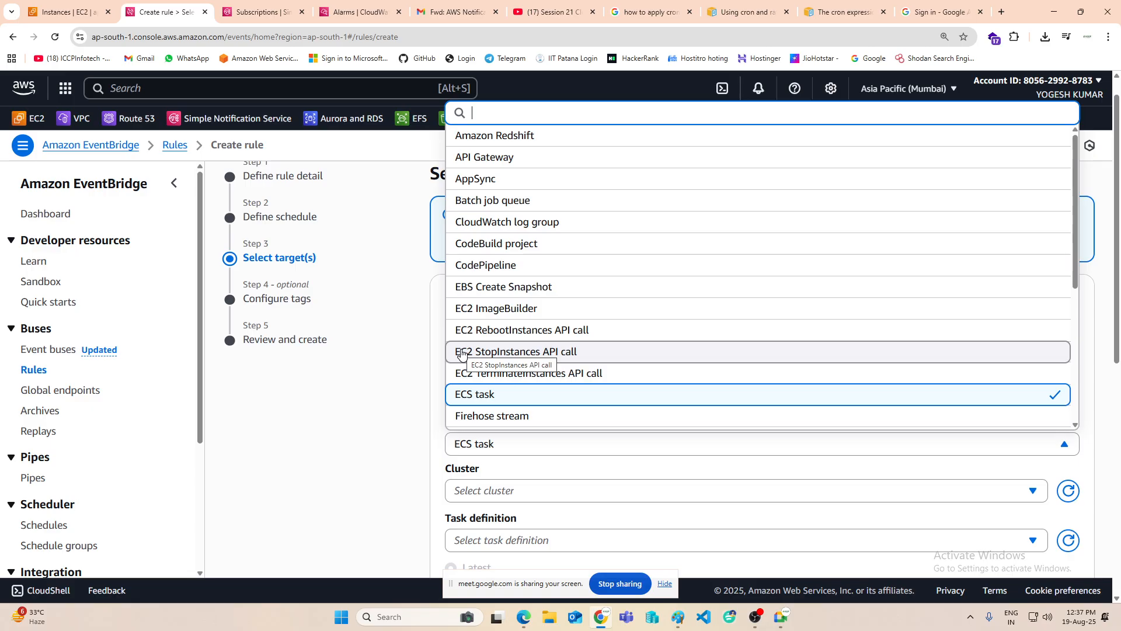
{"action": "scroll", "coordinate": [462, 354], "scroll_direction": "down", "scroll_amount": 4}
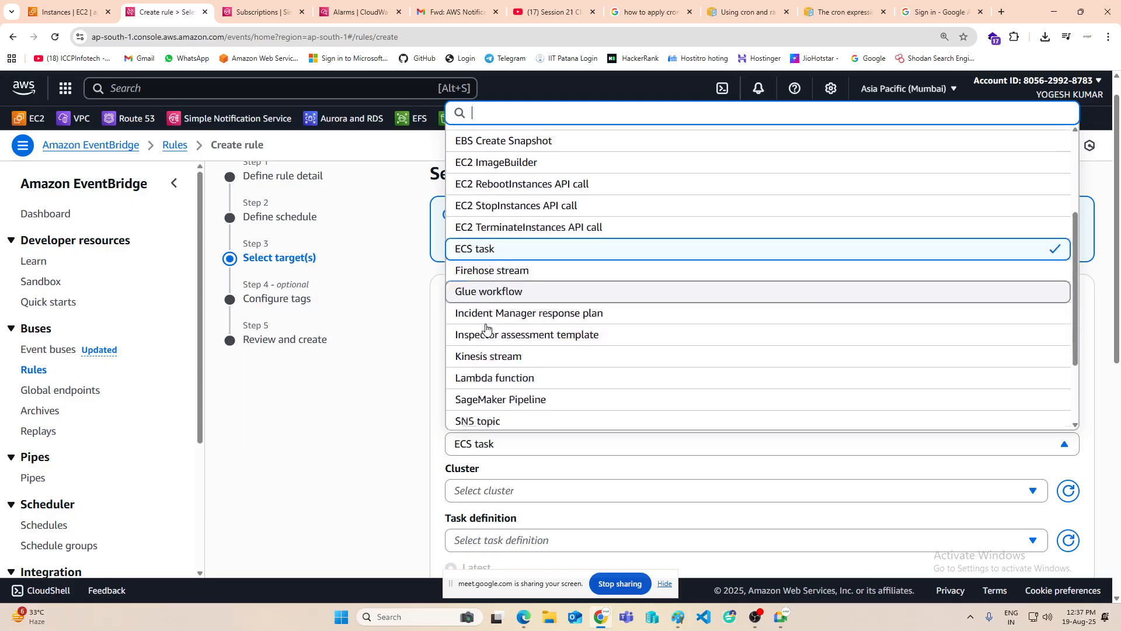
{"action": "scroll", "coordinate": [487, 328], "scroll_direction": "down", "scroll_amount": 1}
{"action": "scroll", "coordinate": [488, 332], "scroll_direction": "up", "scroll_amount": 3}
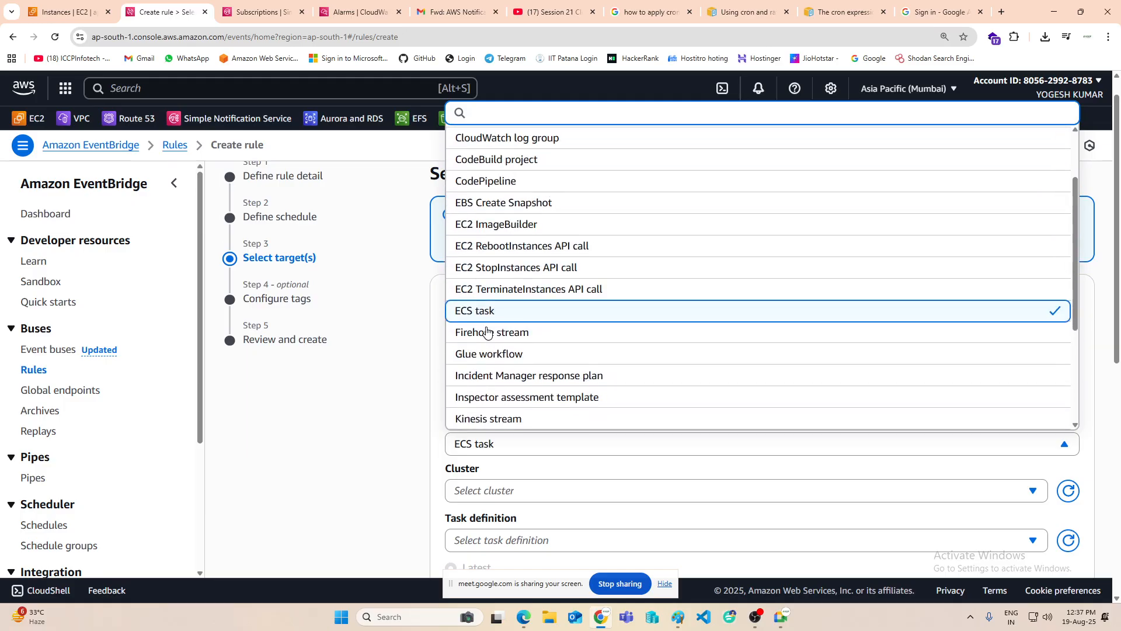
{"action": "left_click", "coordinate": [461, 268]}
Step: Try pasting the copied text as the target's Instance ID and clear the field again
{"action": "scroll", "coordinate": [964, 461], "scroll_direction": "down", "scroll_amount": 3}
{"action": "left_click", "coordinate": [523, 312]}
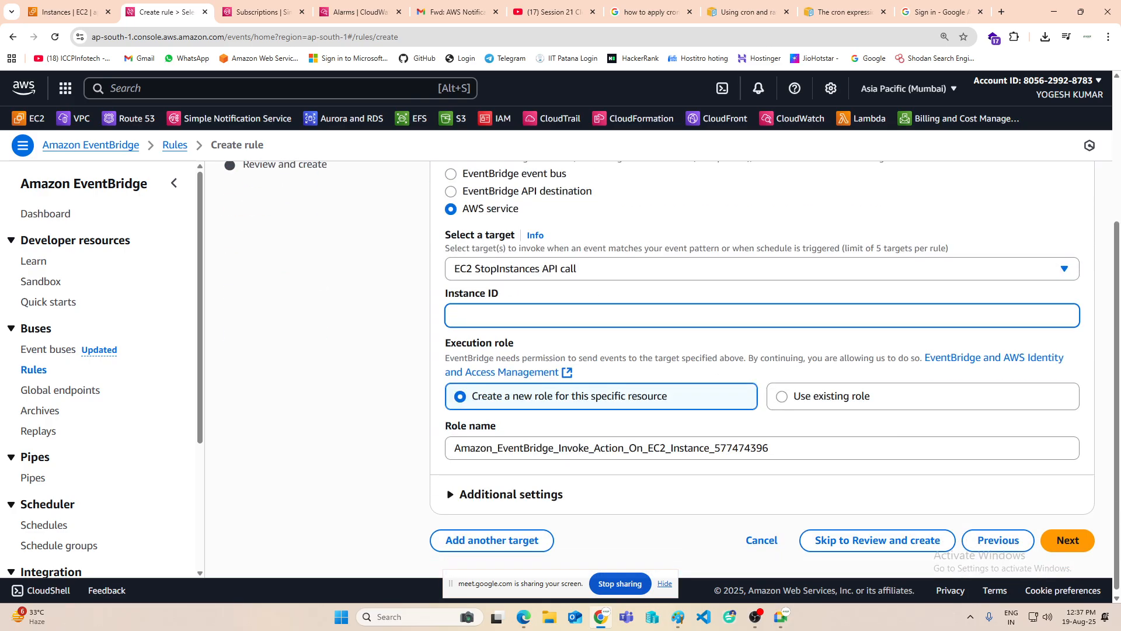
{"action": "right_click", "coordinate": [523, 315]}
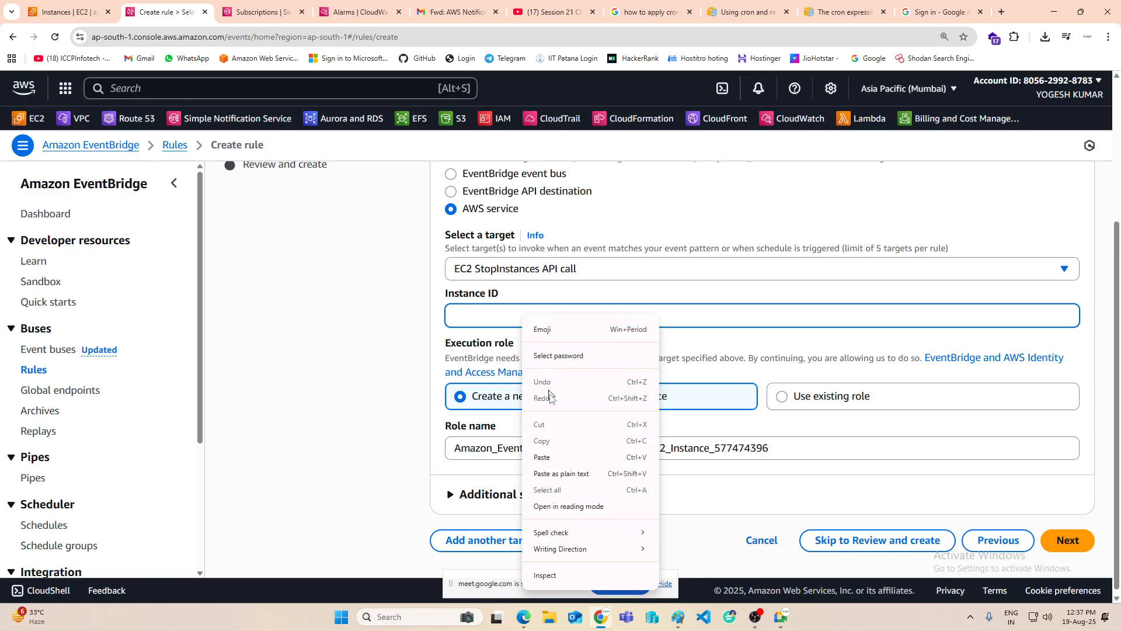
{"action": "left_click", "coordinate": [549, 459]}
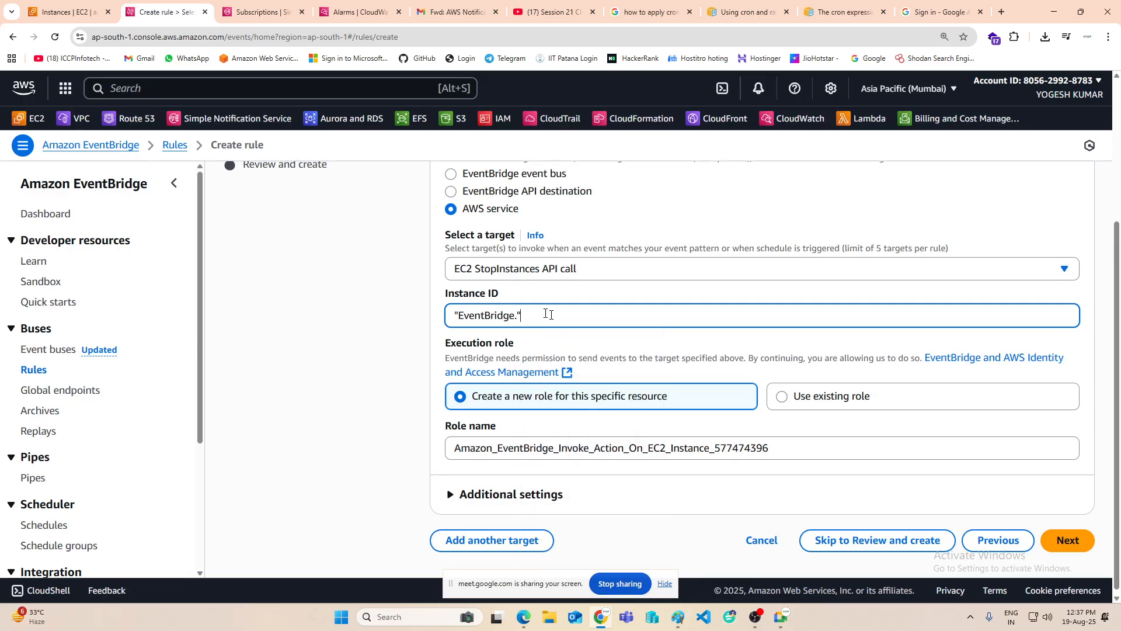
{"action": "left_click_drag", "start_coordinate": [547, 314], "coordinate": [77, 253]}
{"action": "key", "text": "BackSpace"}
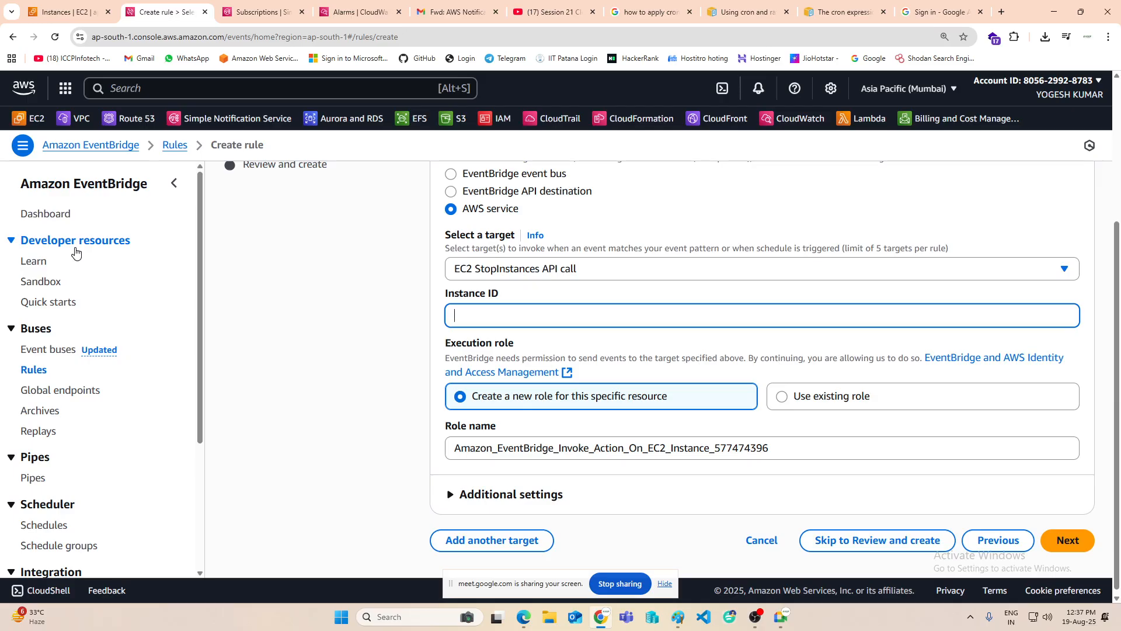
Step: Search the AWS services for rds, go to the Aurora and RDS databases list, and start creating a database
{"action": "left_click", "coordinate": [272, 88]}
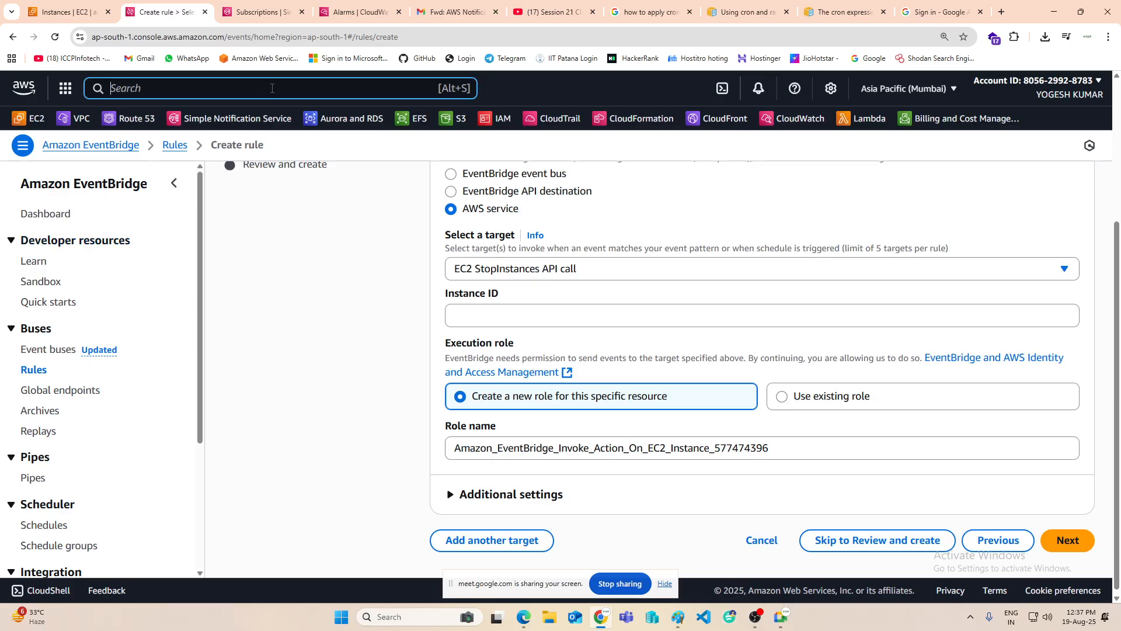
{"action": "type", "text": "rds"}
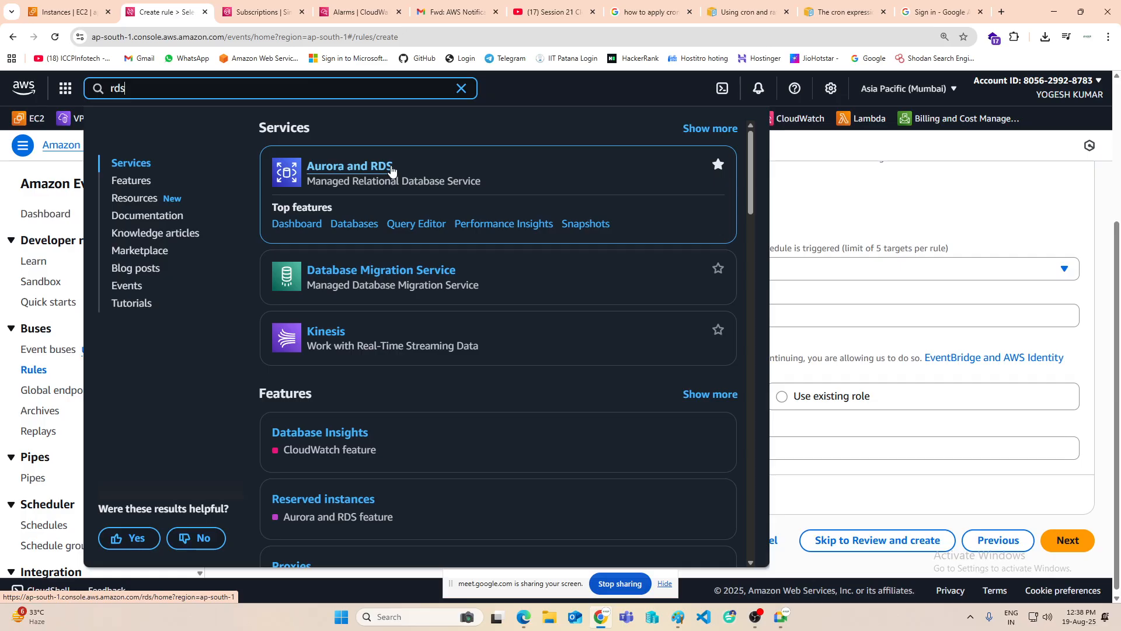
{"action": "left_click", "coordinate": [328, 168]}
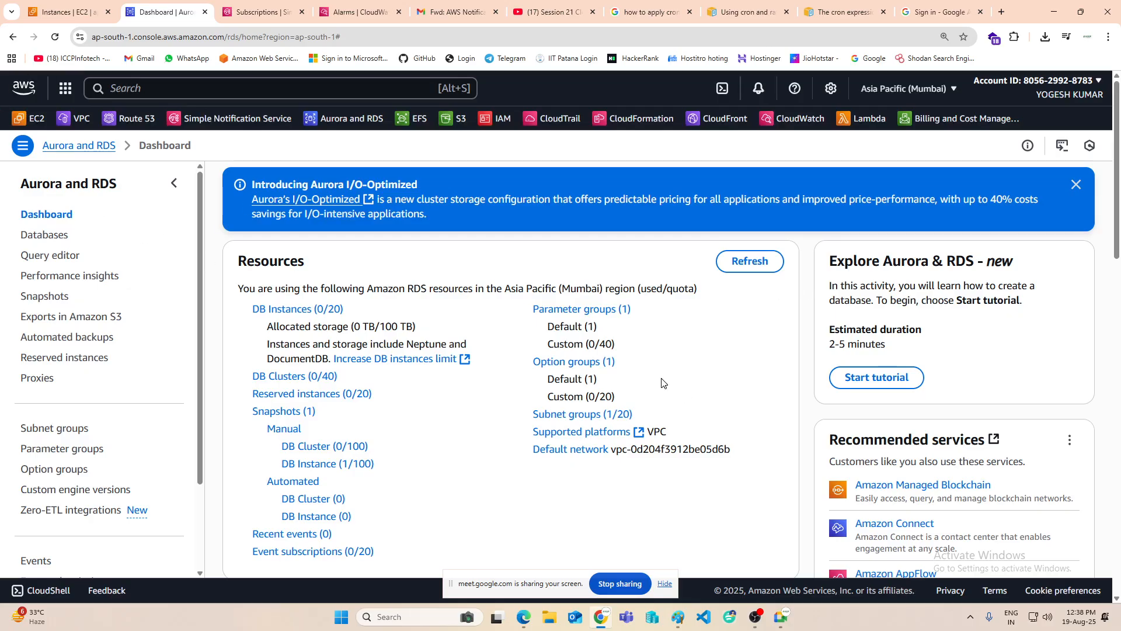
{"action": "scroll", "coordinate": [665, 382], "scroll_direction": "down", "scroll_amount": 2}
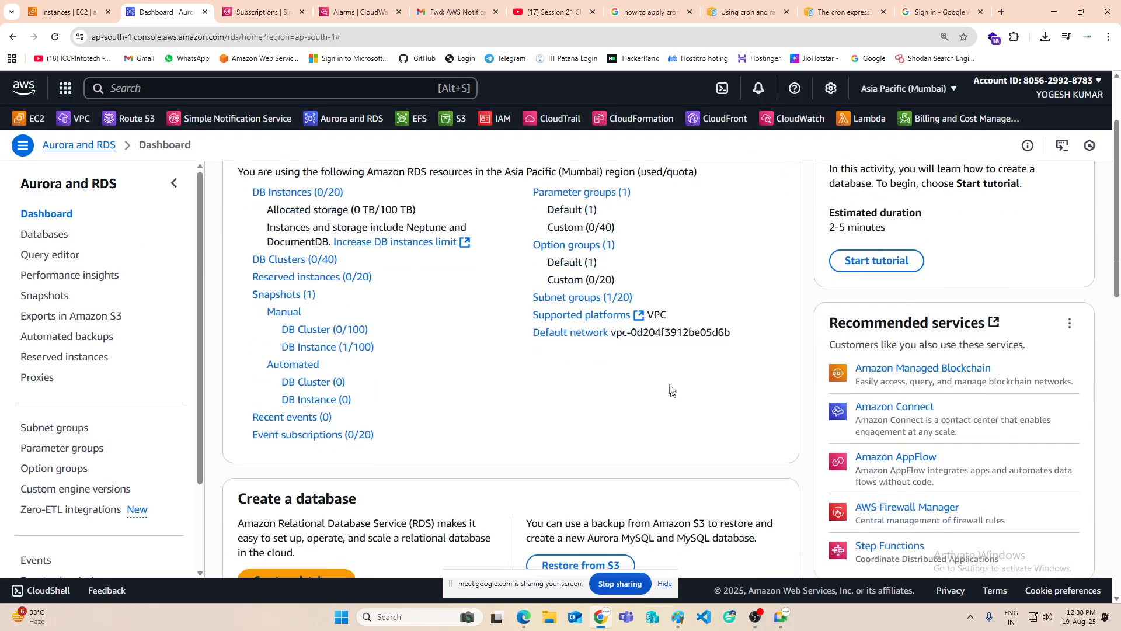
{"action": "left_click", "coordinate": [29, 234]}
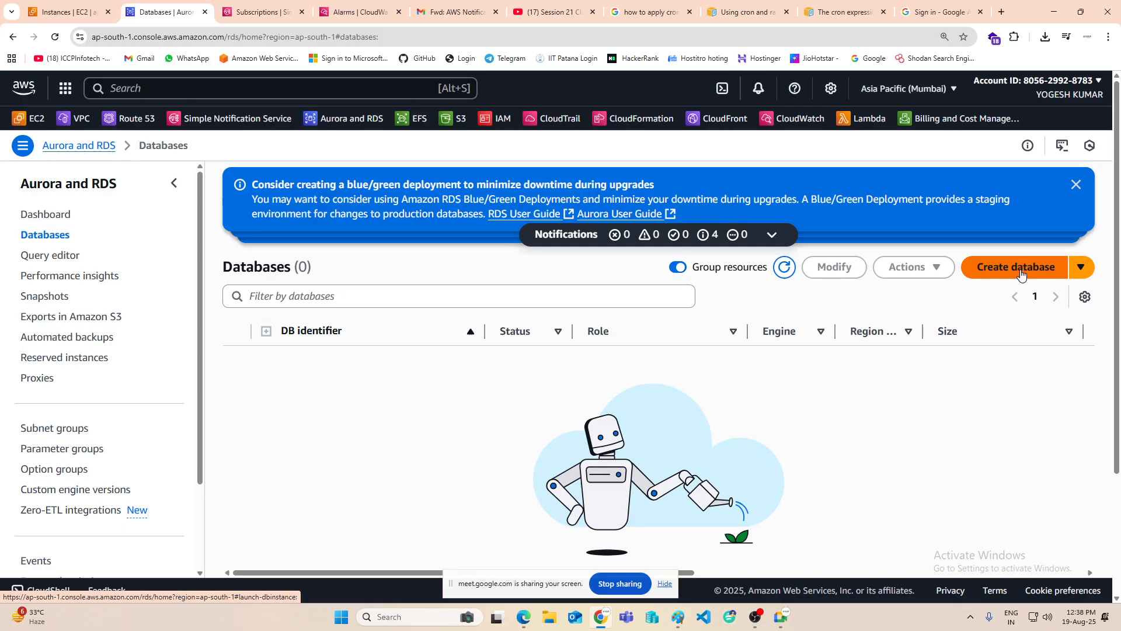
{"action": "left_click", "coordinate": [1019, 268]}
Step: Examine the database creation form, from engine options and templates through the cluster and credentials settings
{"action": "scroll", "coordinate": [645, 331], "scroll_direction": "down", "scroll_amount": 4}
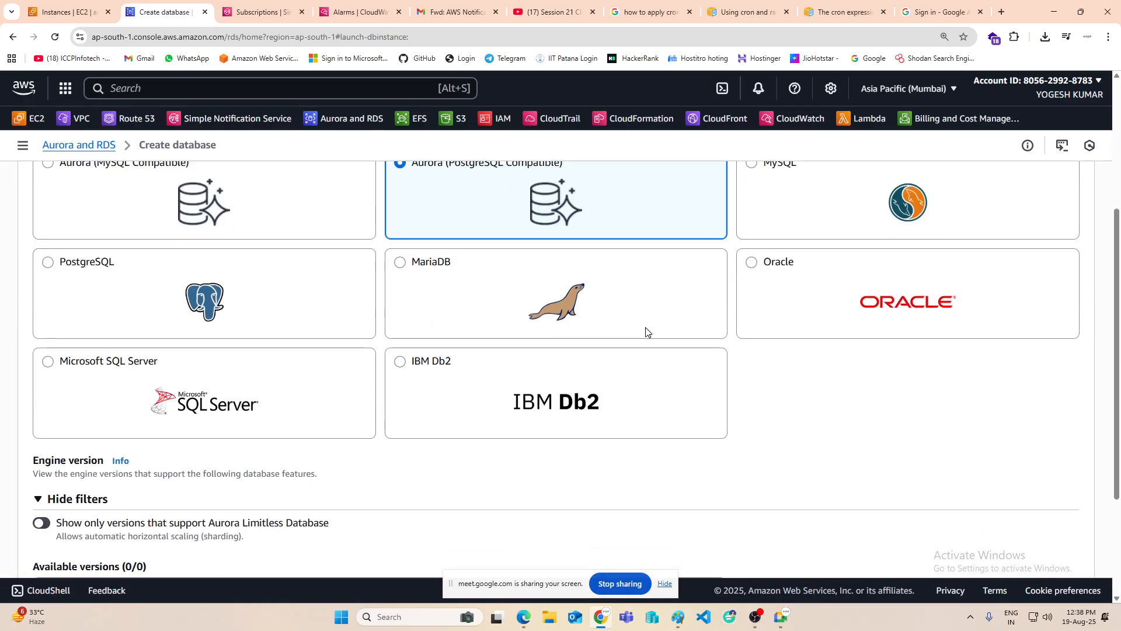
{"action": "scroll", "coordinate": [414, 343], "scroll_direction": "up", "scroll_amount": 2}
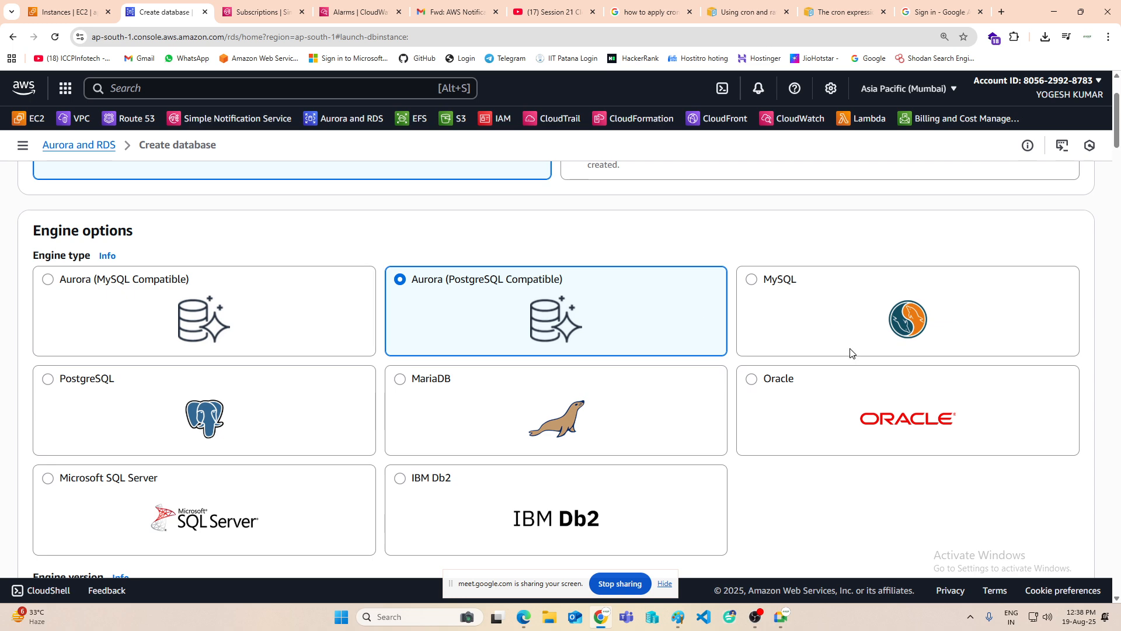
{"action": "scroll", "coordinate": [691, 309], "scroll_direction": "down", "scroll_amount": 4}
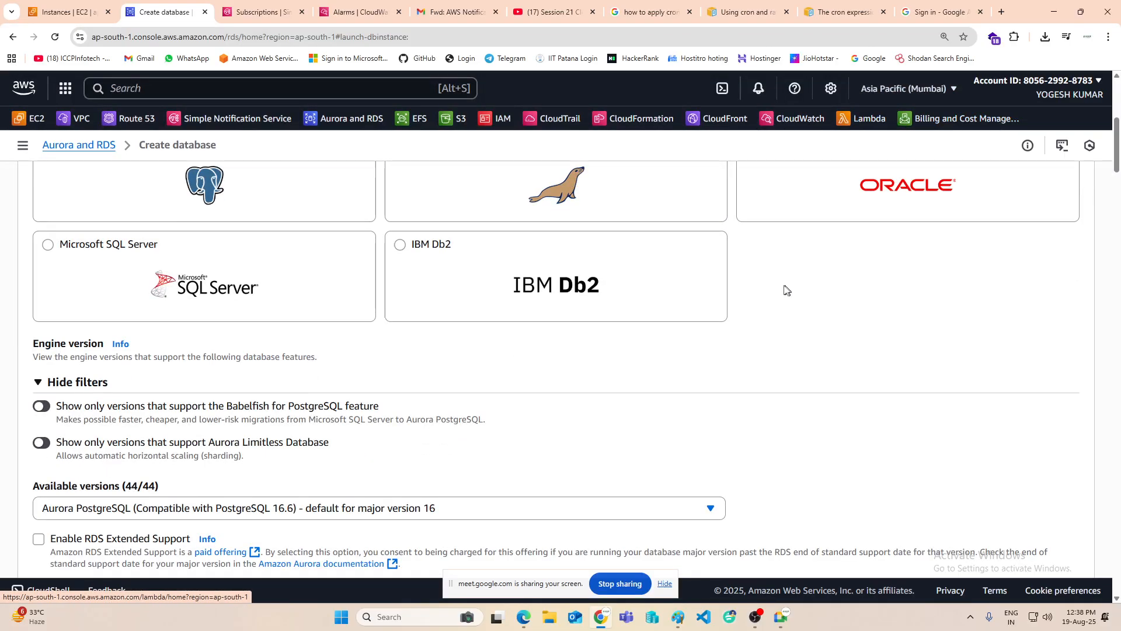
{"action": "scroll", "coordinate": [782, 293], "scroll_direction": "down", "scroll_amount": 4}
{"action": "scroll", "coordinate": [780, 296], "scroll_direction": "down", "scroll_amount": 7}
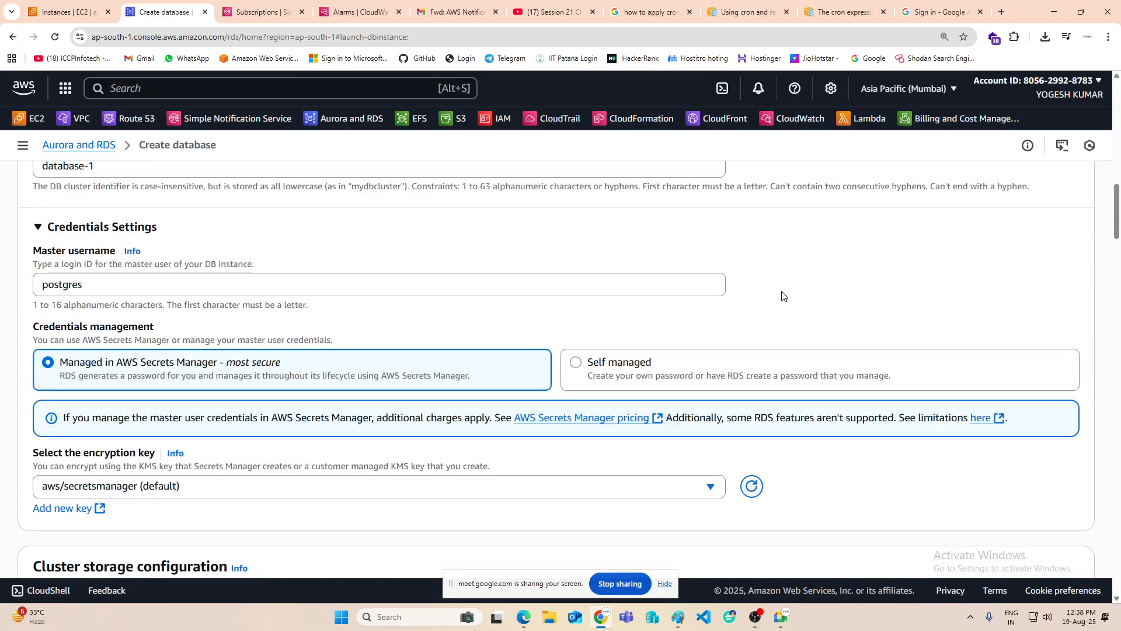
{"action": "scroll", "coordinate": [737, 310], "scroll_direction": "up", "scroll_amount": 6}
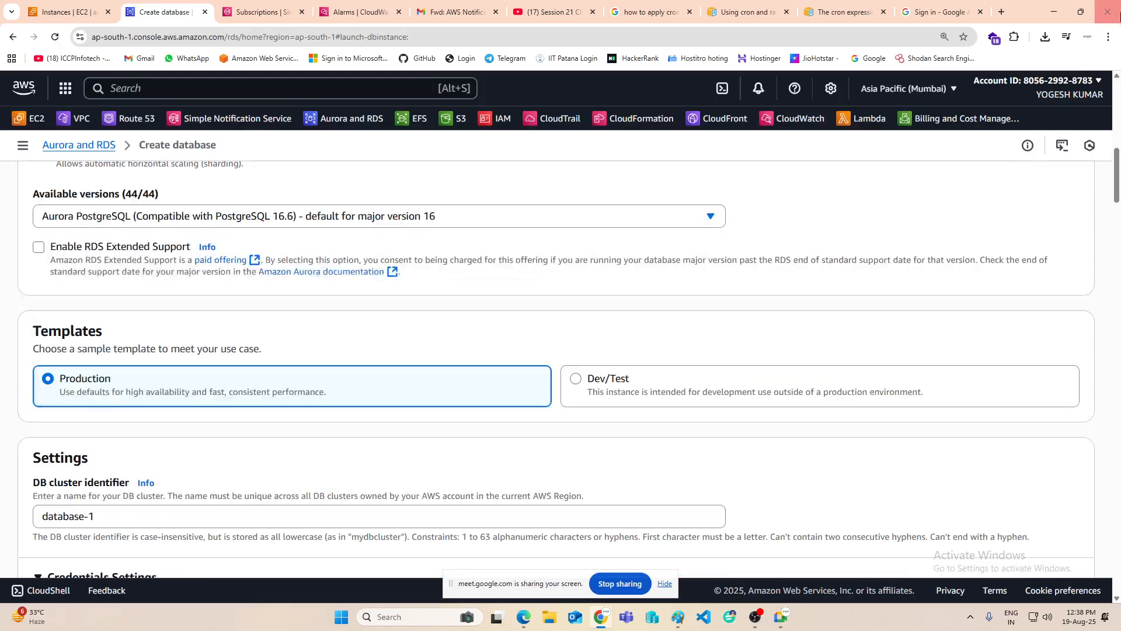
{"action": "left_click", "coordinate": [755, 616]}
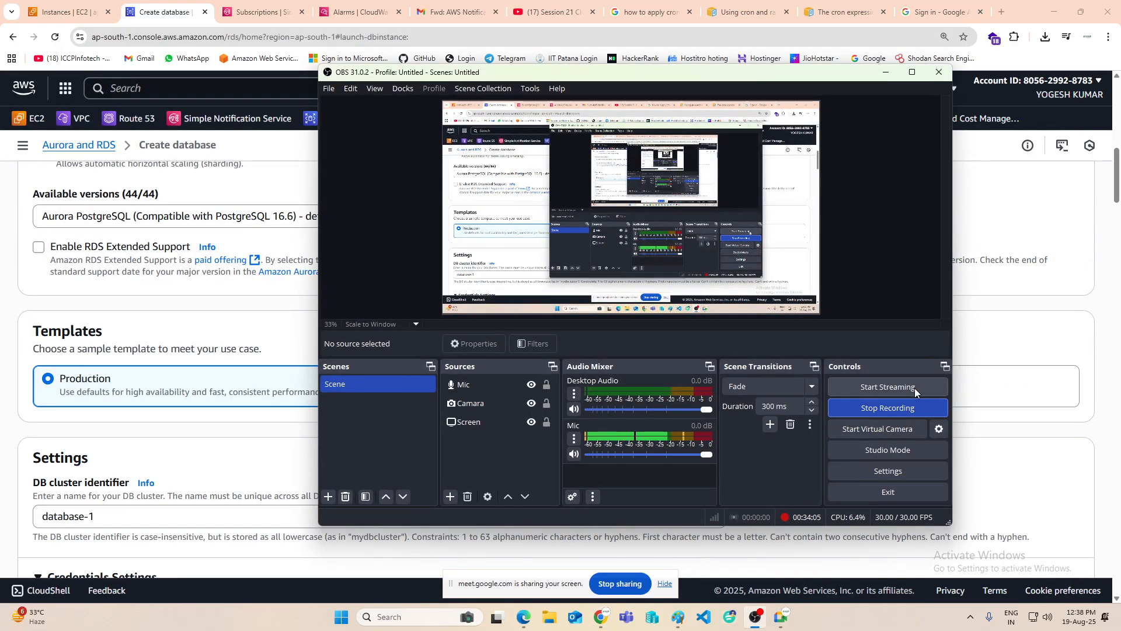